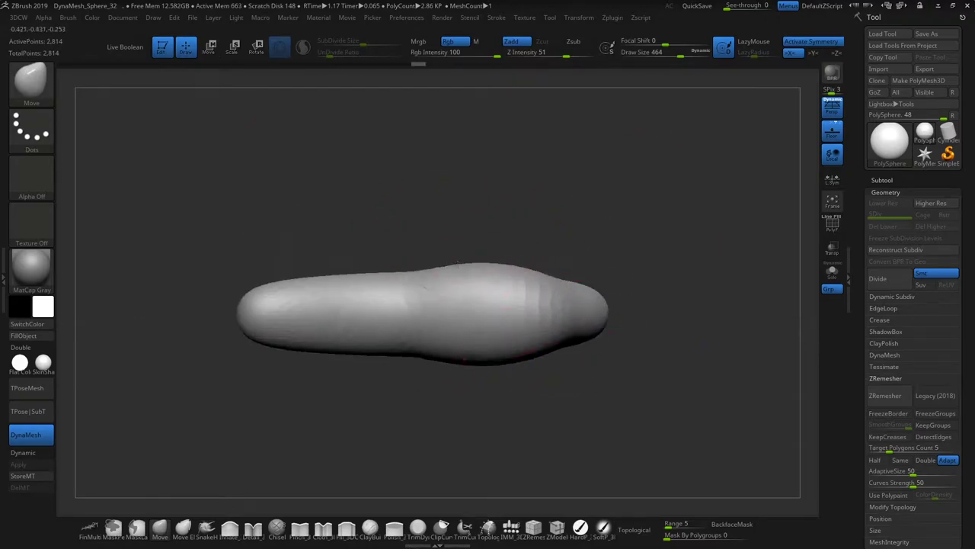
Step: Carve the eye socket and mouth into the DynaMesh body with DamStandard, masking as needed
{"action": "left_click_drag", "start_coordinate": [547, 282], "coordinate": [662, 159]}
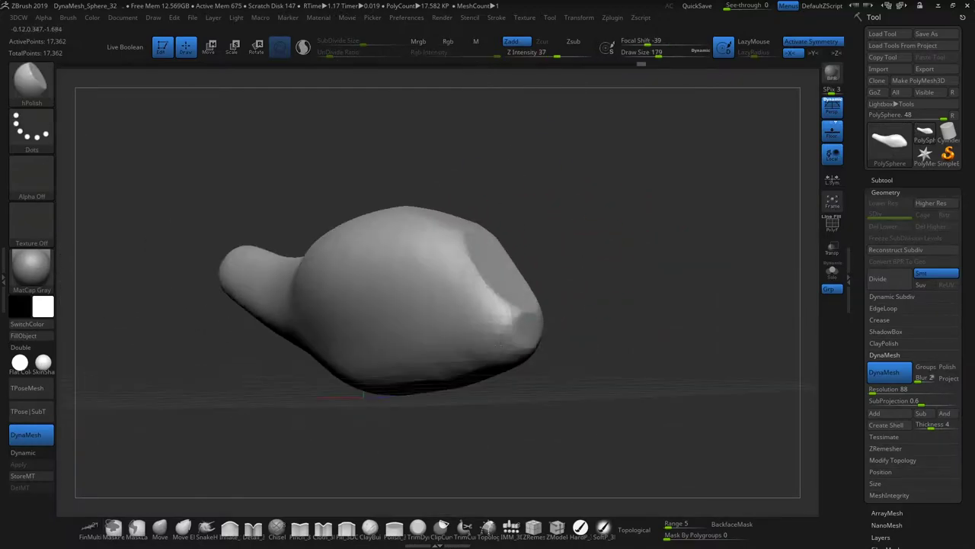
{"action": "key", "text": "b"}
{"action": "key", "text": "d"}
{"action": "key", "text": "s"}
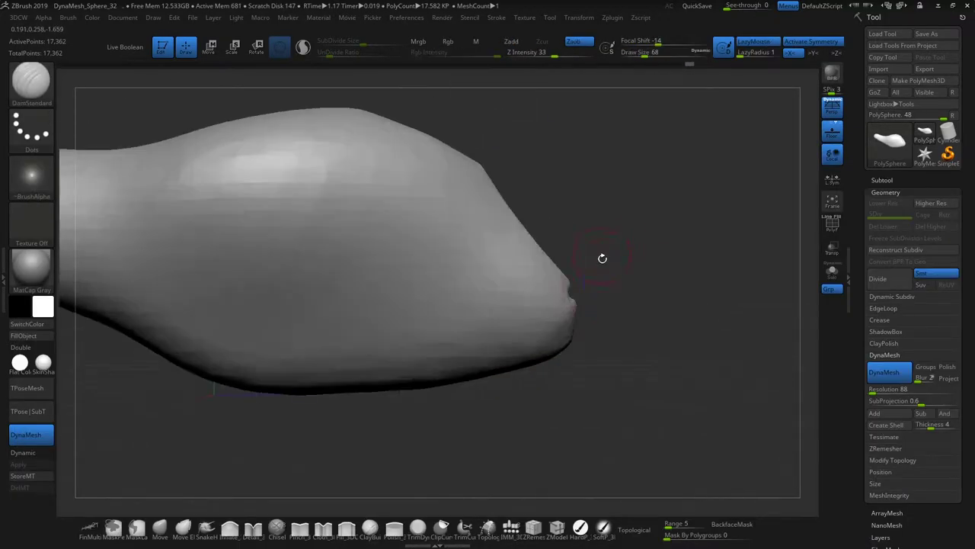
{"action": "key", "text": "ctrl"}
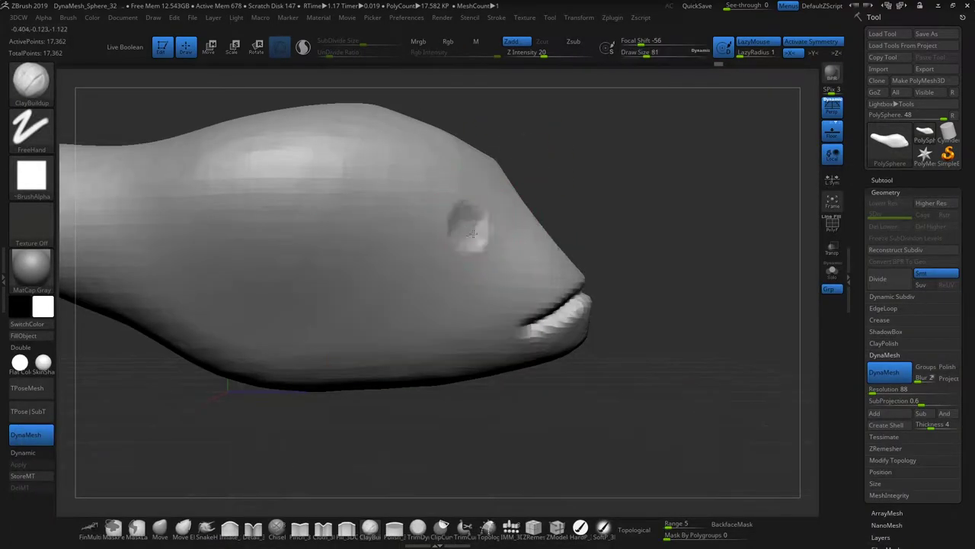
{"action": "left_click_drag", "start_coordinate": [473, 232], "coordinate": [649, 215]}
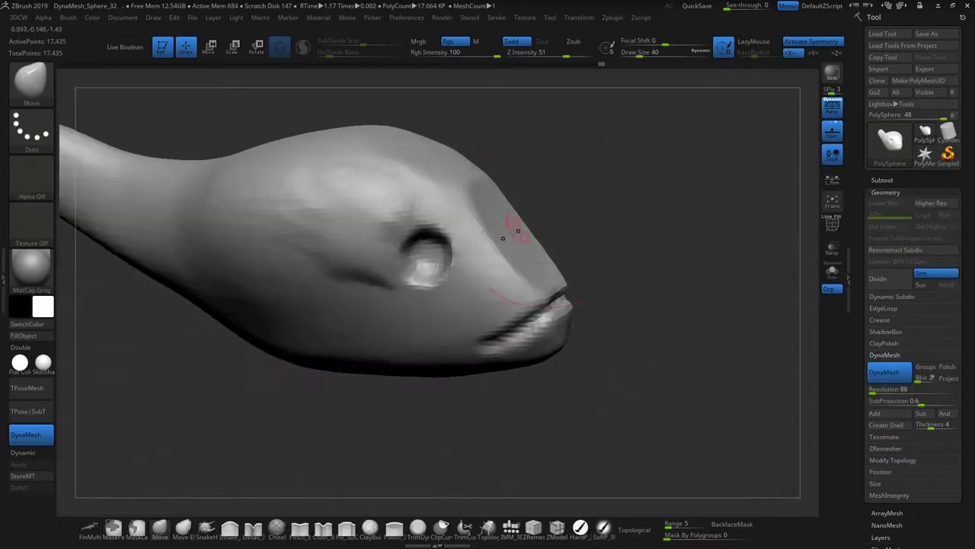
{"action": "left_click_drag", "start_coordinate": [518, 230], "coordinate": [579, 223]}
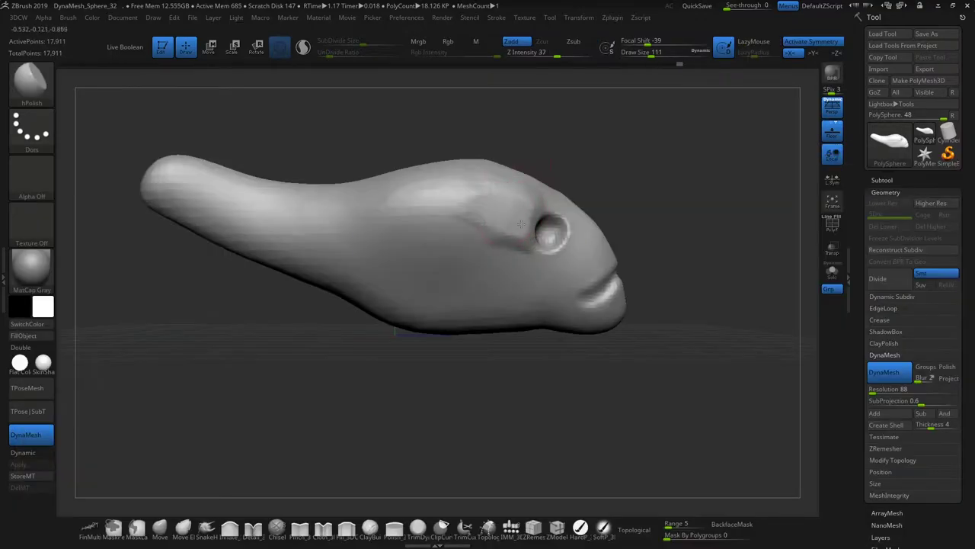
Step: Insert the polySurface1 fin mesh and split it into its own subtool
{"action": "left_click", "coordinate": [311, 86]}
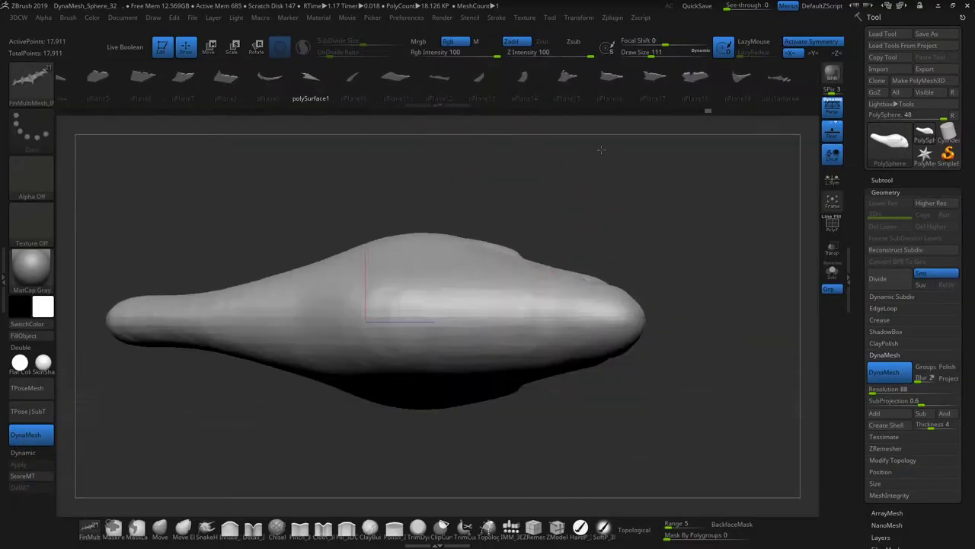
{"action": "key", "text": "q"}
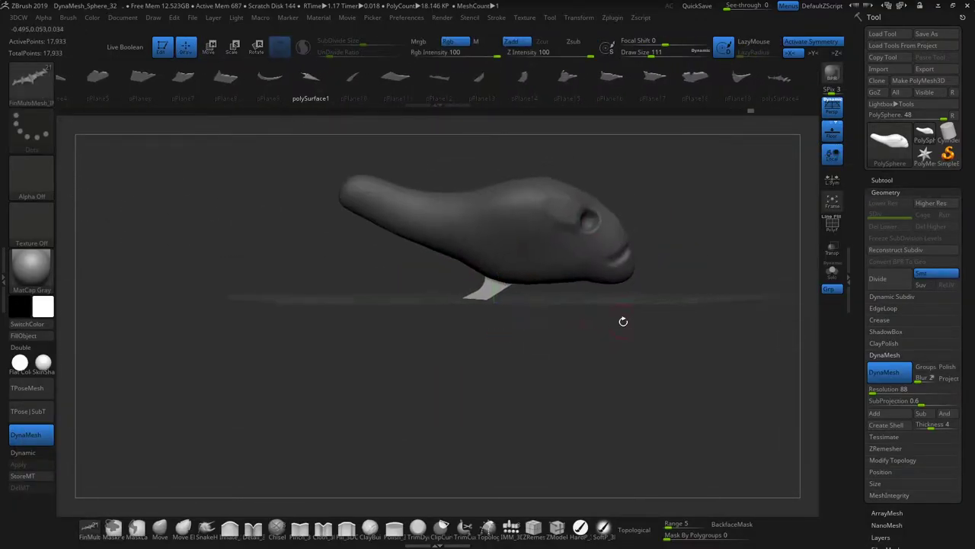
{"action": "left_click", "coordinate": [883, 180]}
{"action": "left_click", "coordinate": [918, 350]}
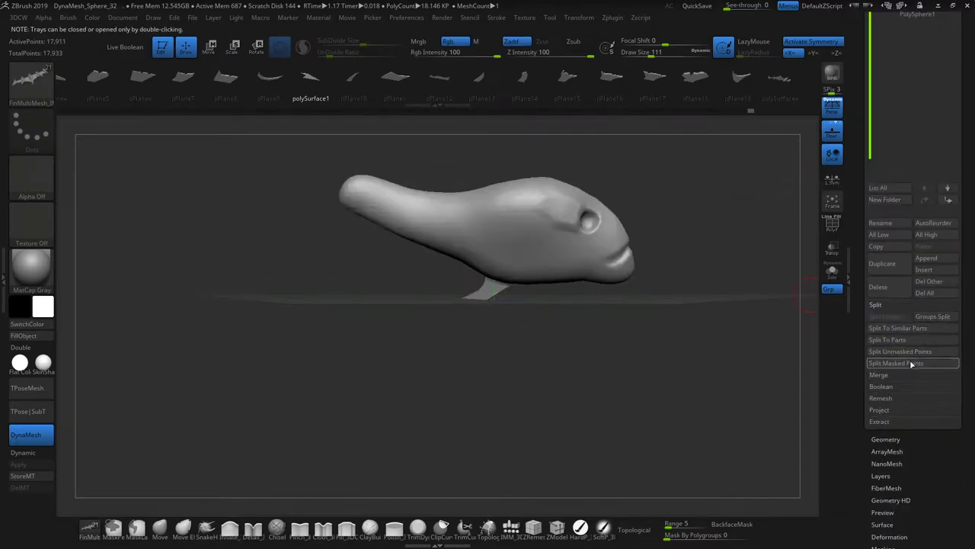
Step: Rotate the fin into position and place a side fin behind the eye
{"action": "left_click_drag", "start_coordinate": [655, 175], "coordinate": [577, 177]}
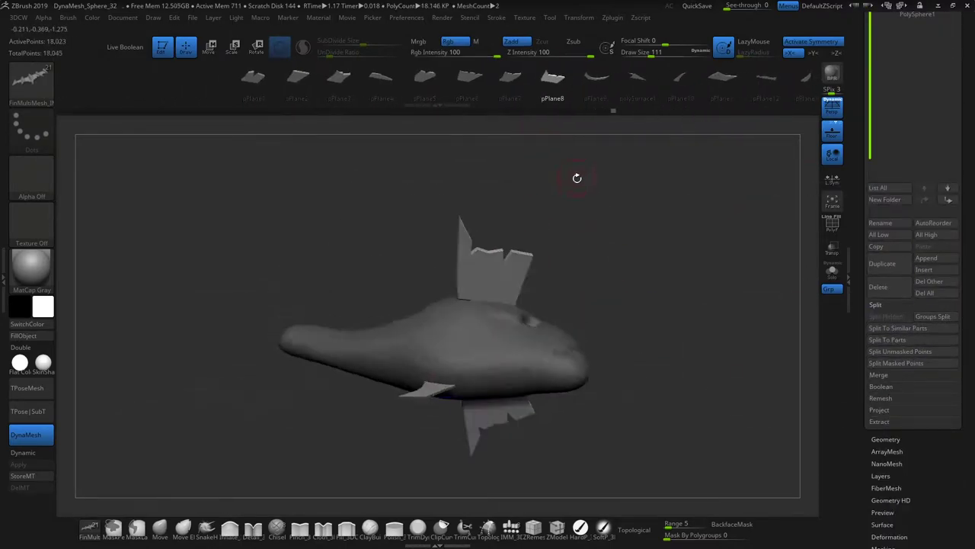
{"action": "key", "text": "ctrl+z"}
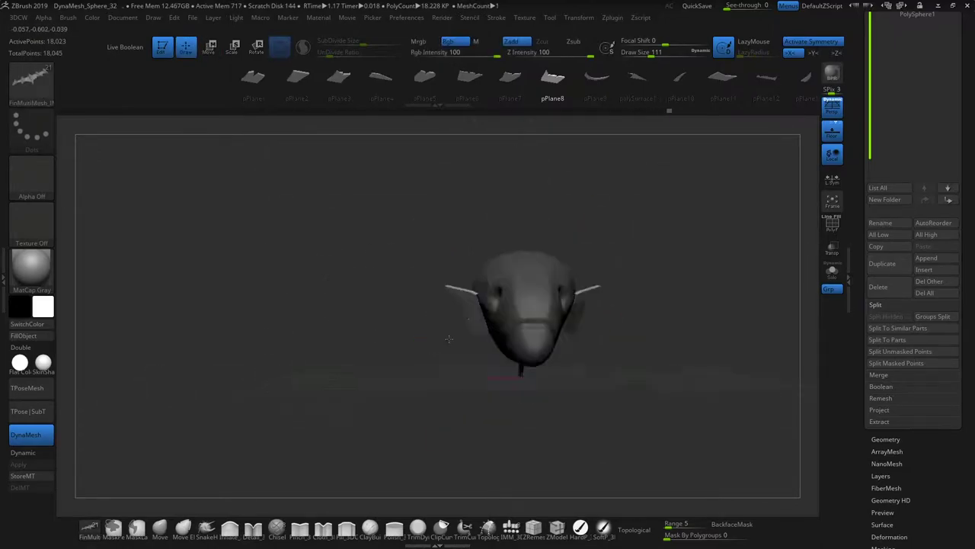
{"action": "key", "text": "r"}
{"action": "left_click_drag", "start_coordinate": [487, 319], "coordinate": [496, 315]}
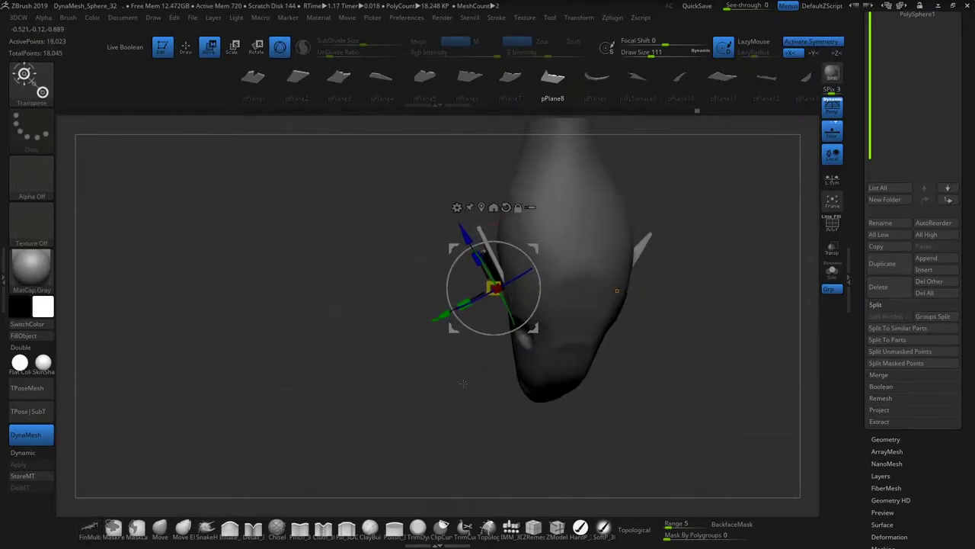
{"action": "key", "text": "ctrl+z"}
Step: Undo and redo the fin edits to restore the tail fin subtool
{"action": "key", "text": "ctrl+z"}
{"action": "key", "text": "ctrl+z"}
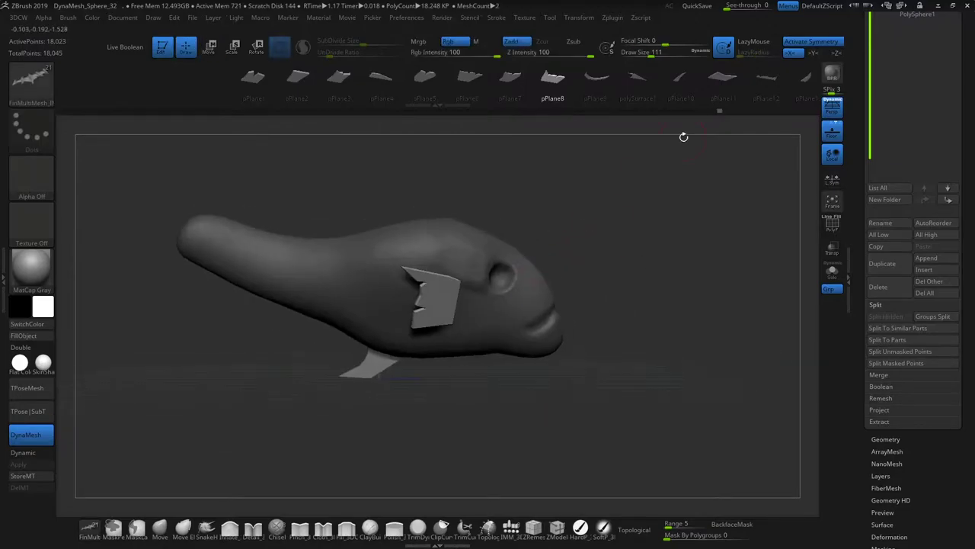
{"action": "mouse_move", "coordinate": [683, 137]}
{"action": "left_mouse_down"}
{"action": "mouse_move", "coordinate": [662, 460]}
{"action": "mouse_move", "coordinate": [631, 266]}
{"action": "mouse_move", "coordinate": [646, 118]}
{"action": "mouse_move", "coordinate": [590, 190]}
{"action": "mouse_move", "coordinate": [466, 177]}
{"action": "left_mouse_up"}
{"action": "key", "text": "ctrl+z"}
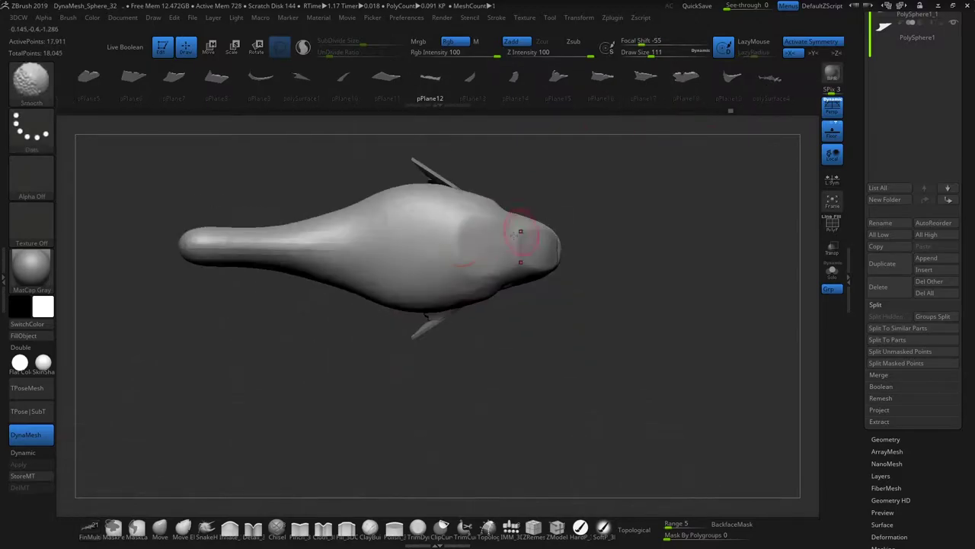
{"action": "key", "text": "ctrl+z"}
{"action": "key", "text": "ctrl+z"}
{"action": "key", "text": "ctrl+shift+z"}
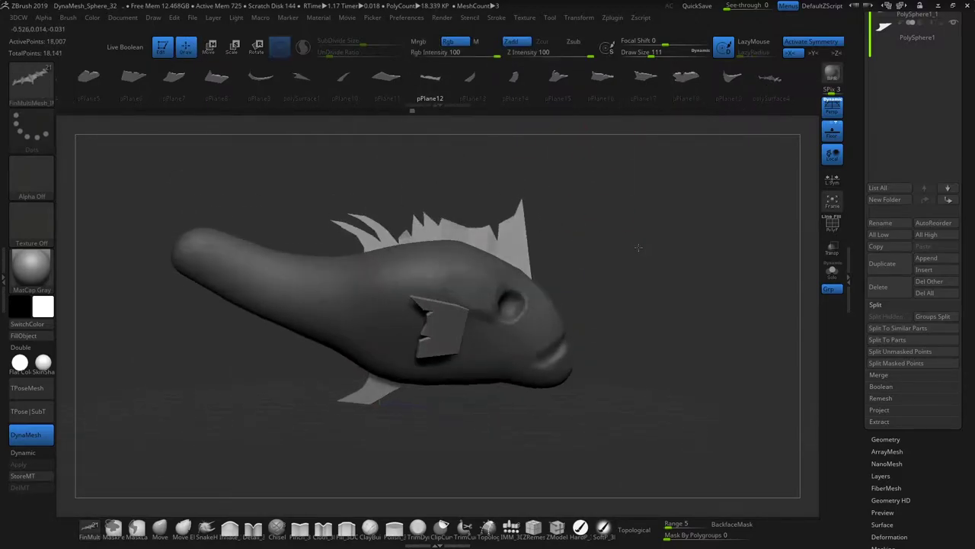
{"action": "key", "text": "ctrl+shift+z"}
{"action": "key", "text": "ctrl+shift+z"}
{"action": "key", "text": "ctrl+shift+z"}
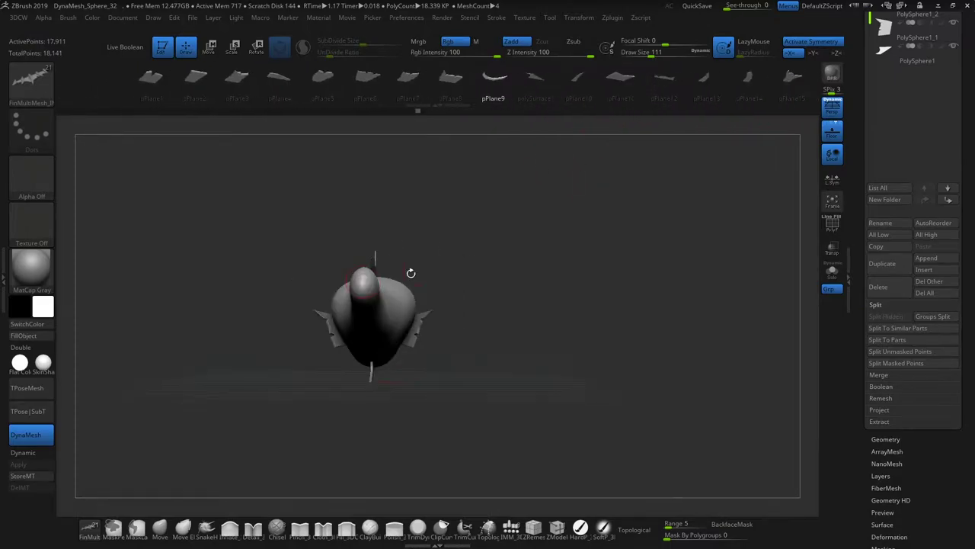
{"action": "key", "text": "ctrl+shift+z"}
{"action": "key", "text": "ctrl+shift+z"}
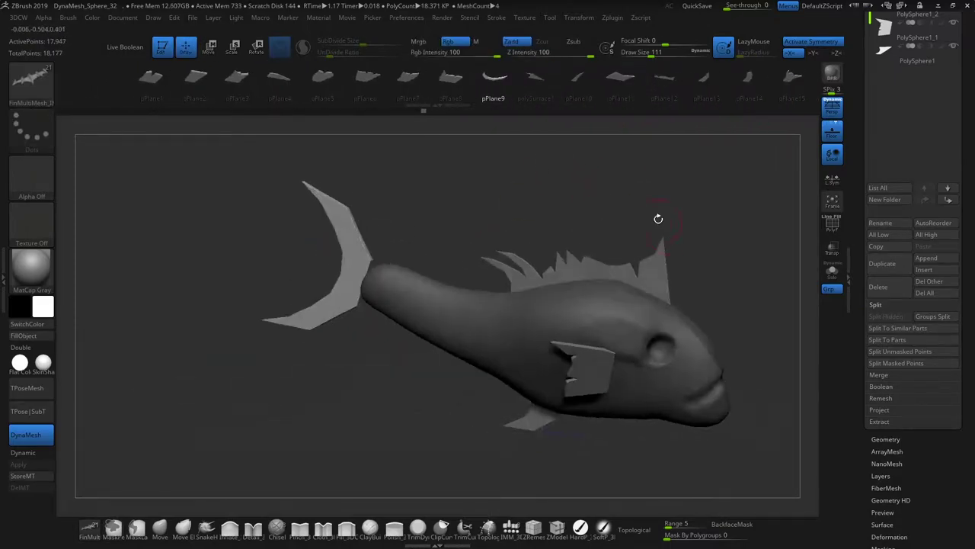
{"action": "key", "text": "ctrl+shift+z"}
{"action": "key", "text": "ctrl+shift+z"}
Step: Switch to a pulling brush for shaping the tail fin
{"action": "key", "text": "ctrl+shift+z"}
{"action": "key", "text": "ctrl+shift+z"}
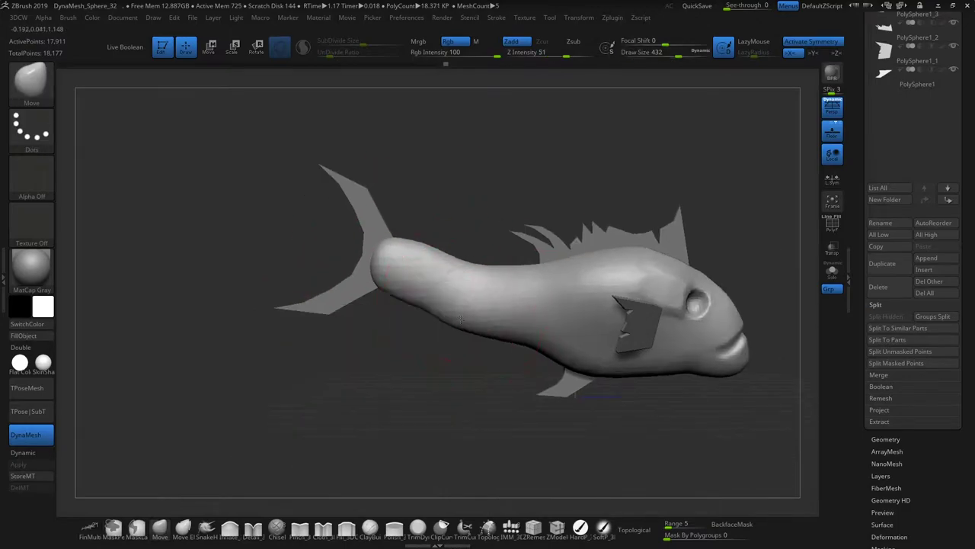
{"action": "key", "text": "ctrl+shift+z"}
{"action": "key", "text": "b"}
{"action": "key", "text": "s"}
{"action": "key", "text": "h"}
{"action": "key", "text": "ctrl+shift+z"}
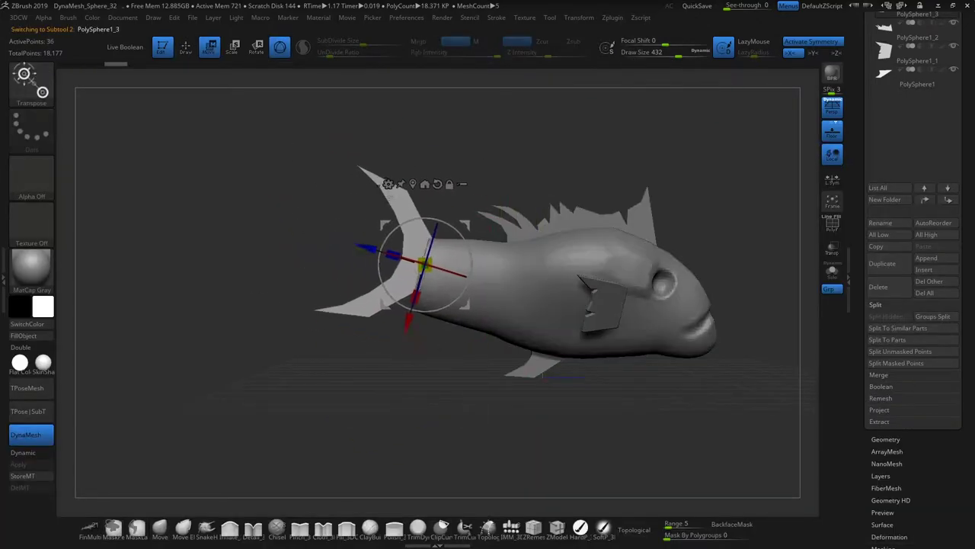
{"action": "key", "text": "ctrl+shift+z"}
{"action": "key", "text": "ctrl+shift+z"}
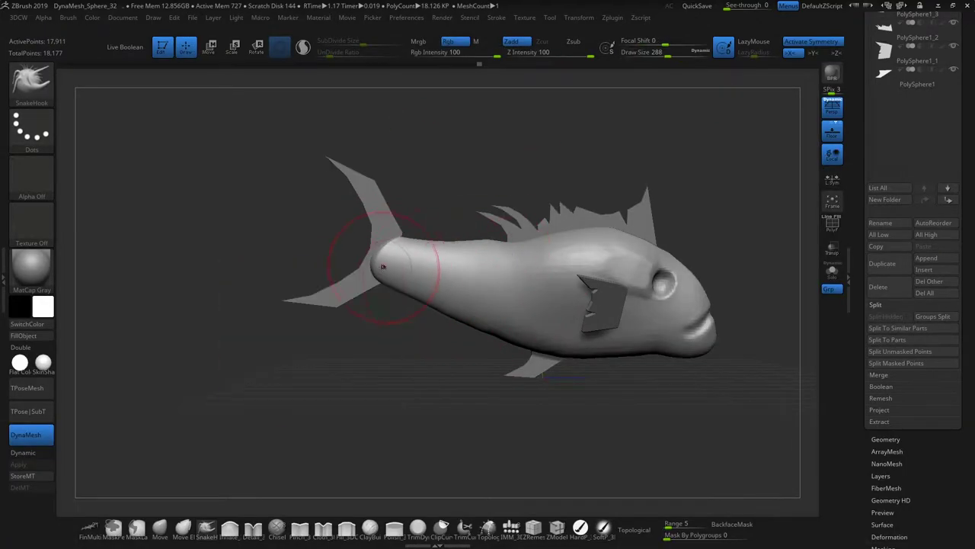
{"action": "key", "text": "ctrl+shift+z"}
{"action": "key", "text": "ctrl+shift+z"}
{"action": "key", "text": "ctrl+shift+z"}
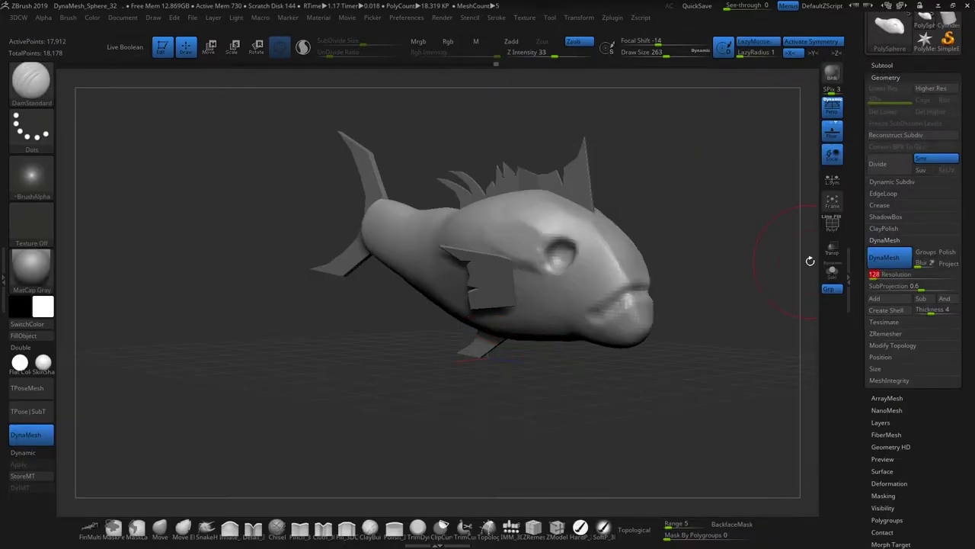
Step: Remesh the fish body with DynaMesh at resolution 248
{"action": "key", "text": "ctrl+shift+z"}
{"action": "key", "text": "ctrl+shift+z"}
{"action": "key", "text": "ctrl+shift+z"}
{"action": "key", "text": "ctrl+shift+z"}
{"action": "key", "text": "ctrl+shift+z"}
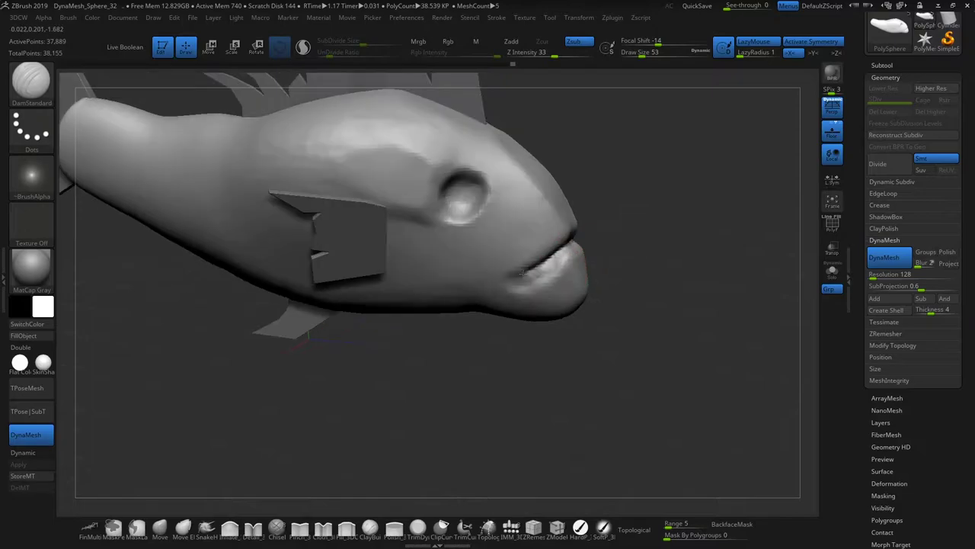
{"action": "key", "text": "ctrl+shift+z"}
{"action": "key", "text": "ctrl+shift+z"}
{"action": "key", "text": "ctrl+shift+z"}
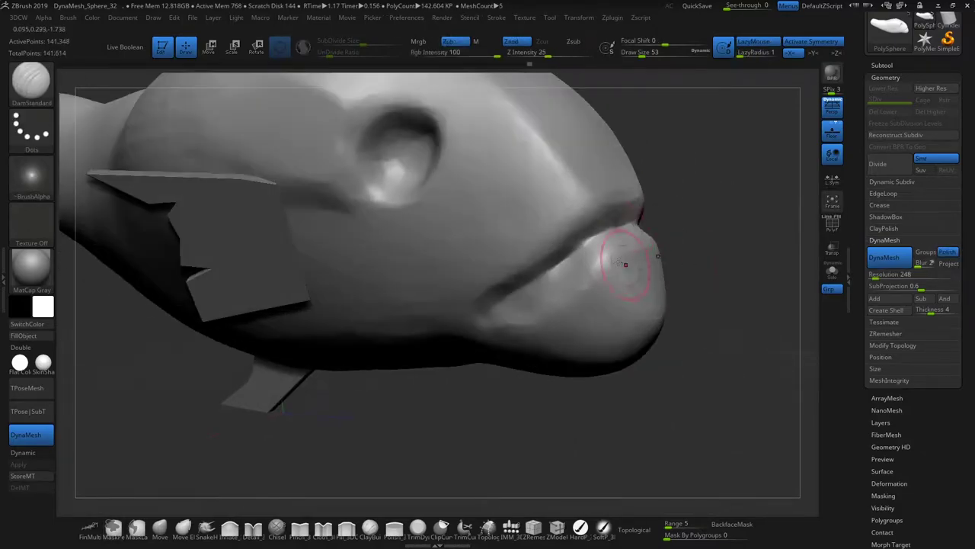
{"action": "key", "text": "ctrl+shift+z"}
{"action": "key", "text": "ctrl+shift+z"}
{"action": "key", "text": "ctrl+shift+z"}
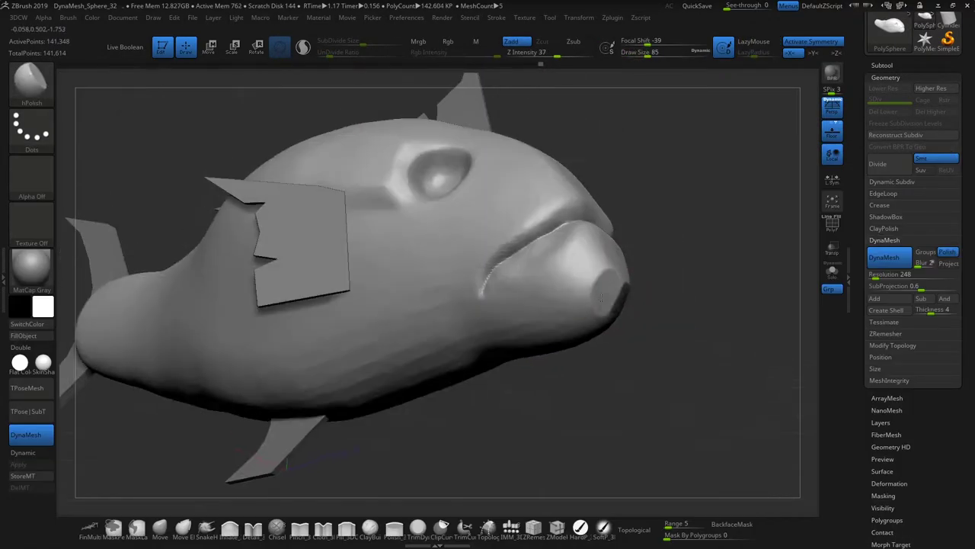
{"action": "key", "text": "ctrl+shift+z"}
Step: Mask and ClipCurve the belly flat, then append a sphere subtool
{"action": "key", "text": "ctrl+shift+z"}
{"action": "key", "text": "ctrl+shift+z"}
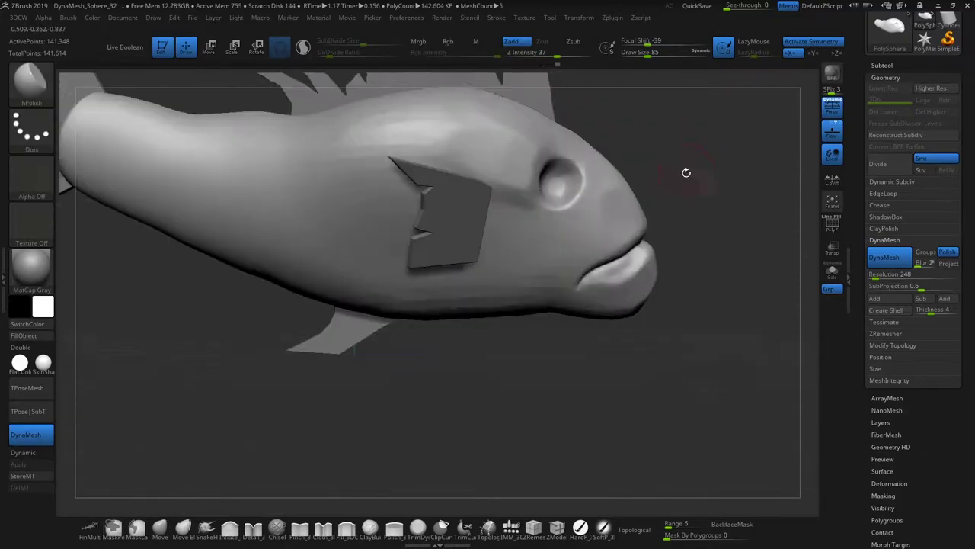
{"action": "key", "text": "ctrl+shift+z"}
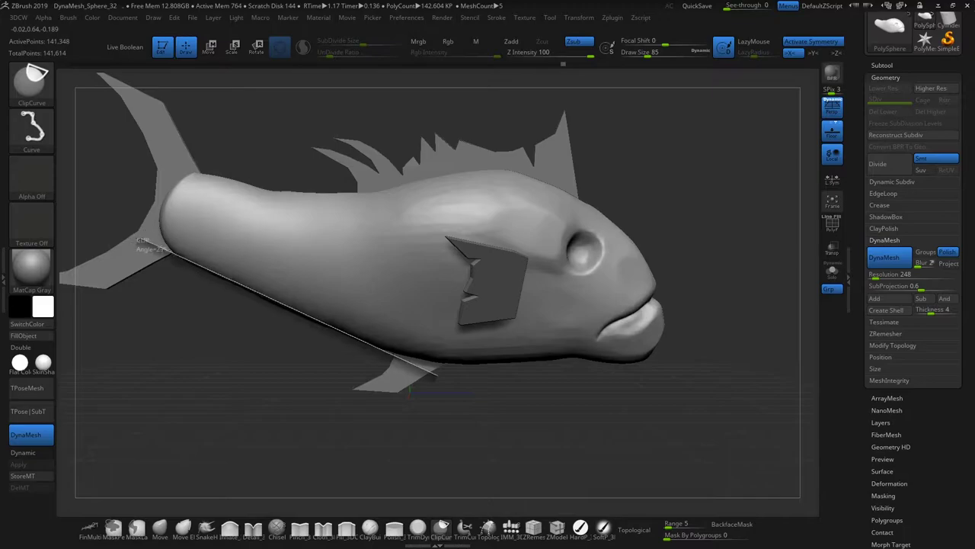
{"action": "key", "text": "ctrl+shift+z"}
{"action": "key", "text": "ctrl+shift+z"}
{"action": "key", "text": "ctrl+shift+z"}
{"action": "key", "text": "ctrl+shift+z"}
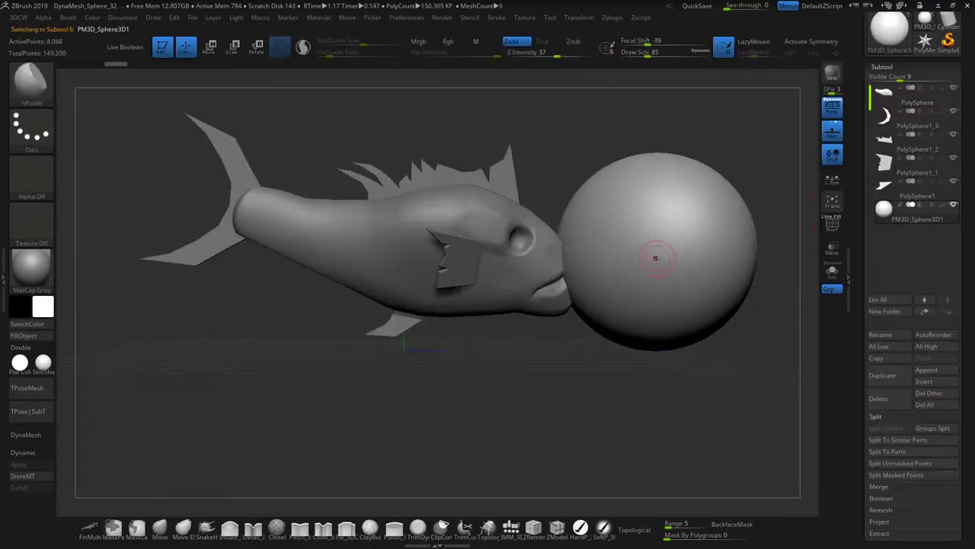
{"action": "key", "text": "ctrl+shift+z"}
{"action": "key", "text": "ctrl+shift+z"}
Step: Rotate the sphere into place and orbit the fish to check the eye and tail
{"action": "key", "text": "ctrl+shift+z"}
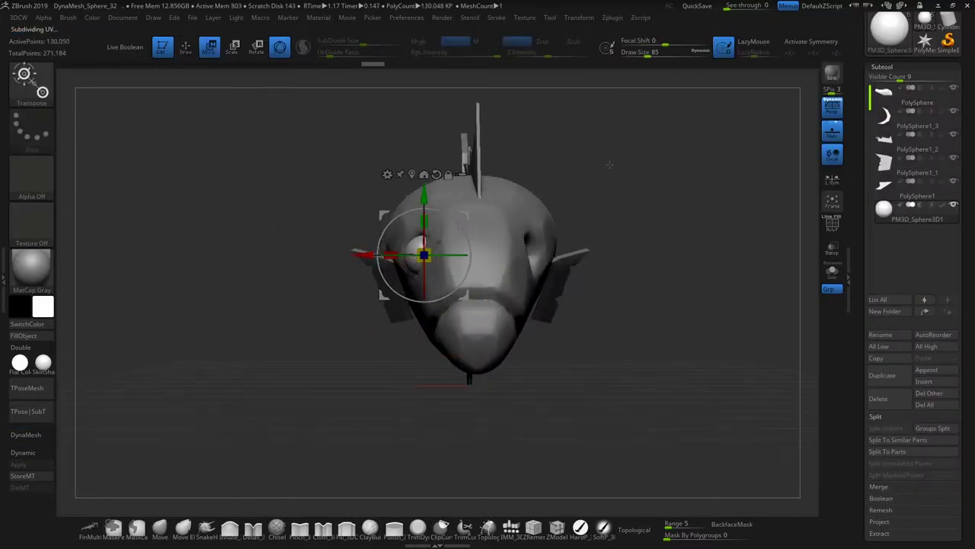
{"action": "key", "text": "ctrl+shift+z"}
{"action": "key", "text": "ctrl+shift+z"}
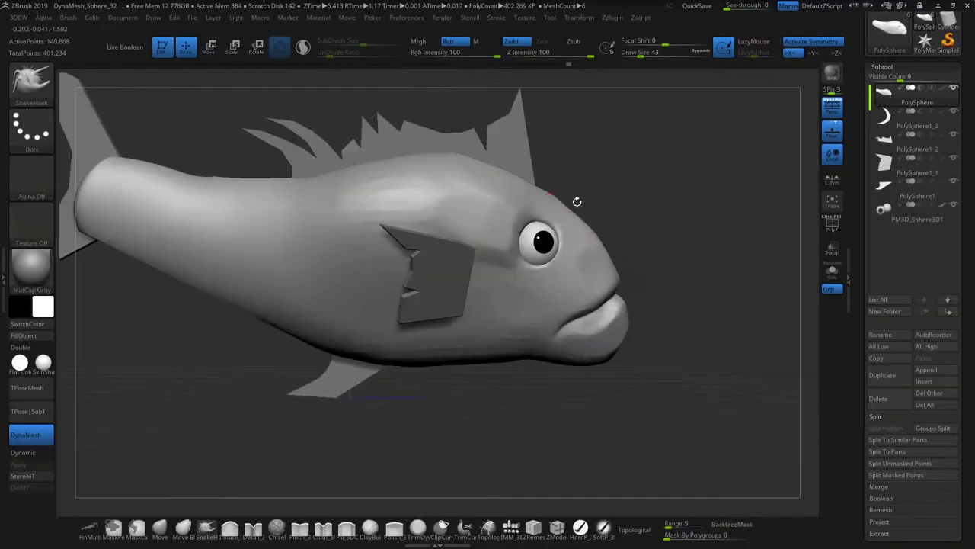
{"action": "mouse_move", "coordinate": [577, 201]}
{"action": "left_mouse_down"}
{"action": "mouse_move", "coordinate": [570, 191]}
{"action": "mouse_move", "coordinate": [496, 239]}
{"action": "mouse_move", "coordinate": [523, 282]}
{"action": "mouse_move", "coordinate": [693, 178]}
{"action": "mouse_move", "coordinate": [622, 218]}
{"action": "left_mouse_up"}
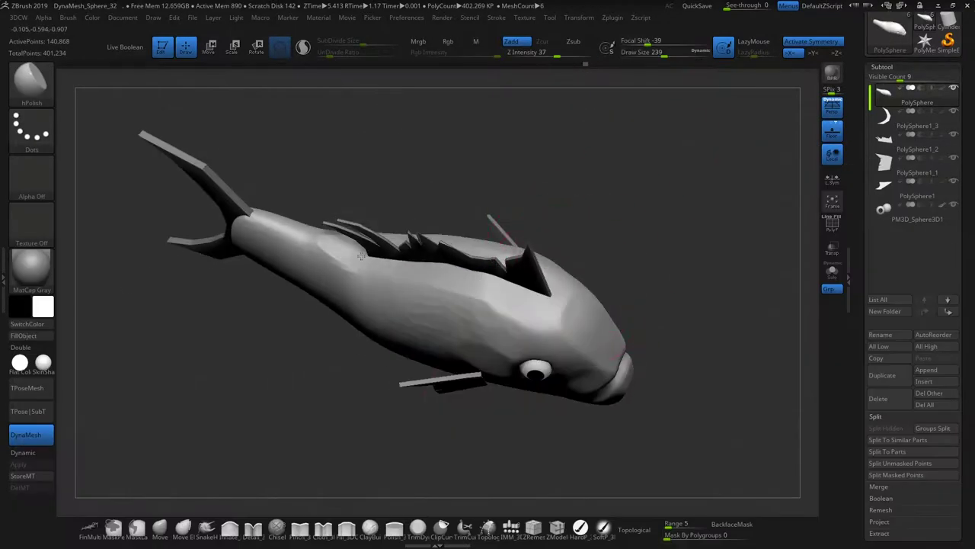
{"action": "mouse_move", "coordinate": [280, 254]}
{"action": "left_mouse_down"}
{"action": "mouse_move", "coordinate": [560, 183]}
{"action": "mouse_move", "coordinate": [511, 168]}
{"action": "mouse_move", "coordinate": [649, 214]}
{"action": "mouse_move", "coordinate": [644, 291]}
{"action": "mouse_move", "coordinate": [599, 155]}
{"action": "mouse_move", "coordinate": [530, 148]}
{"action": "left_mouse_up"}
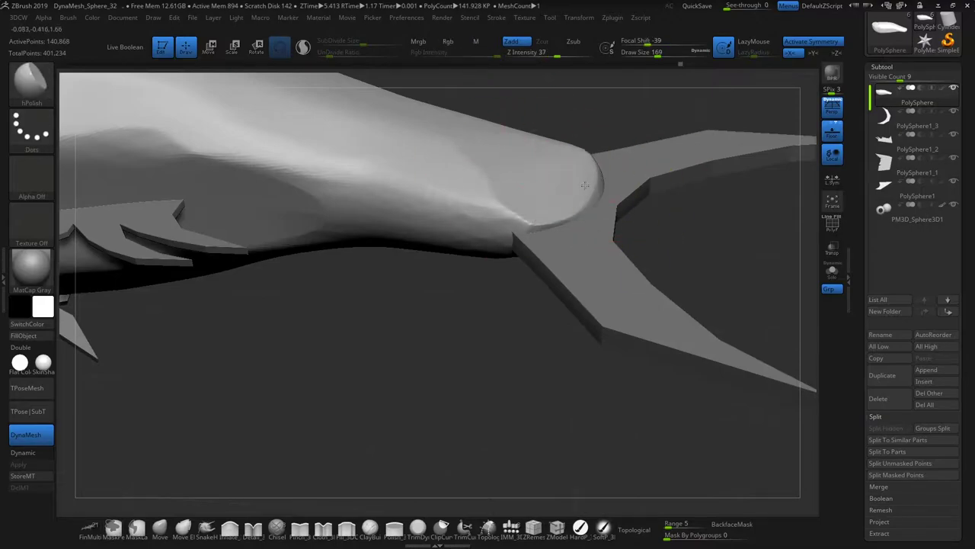
{"action": "mouse_move", "coordinate": [585, 186]}
{"action": "left_mouse_down"}
{"action": "mouse_move", "coordinate": [484, 144]}
{"action": "mouse_move", "coordinate": [658, 272]}
{"action": "left_mouse_up"}
Step: Reframe the whole fish and pick the side fin with the Move gizmo
{"action": "key", "text": "f"}
{"action": "mouse_move", "coordinate": [566, 359]}
{"action": "left_mouse_down"}
{"action": "mouse_move", "coordinate": [455, 357]}
{"action": "mouse_move", "coordinate": [612, 259]}
{"action": "mouse_move", "coordinate": [546, 276]}
{"action": "left_mouse_up"}
{"action": "key", "text": "w"}
{"action": "left_click", "coordinate": [546, 276], "text": "alt"}
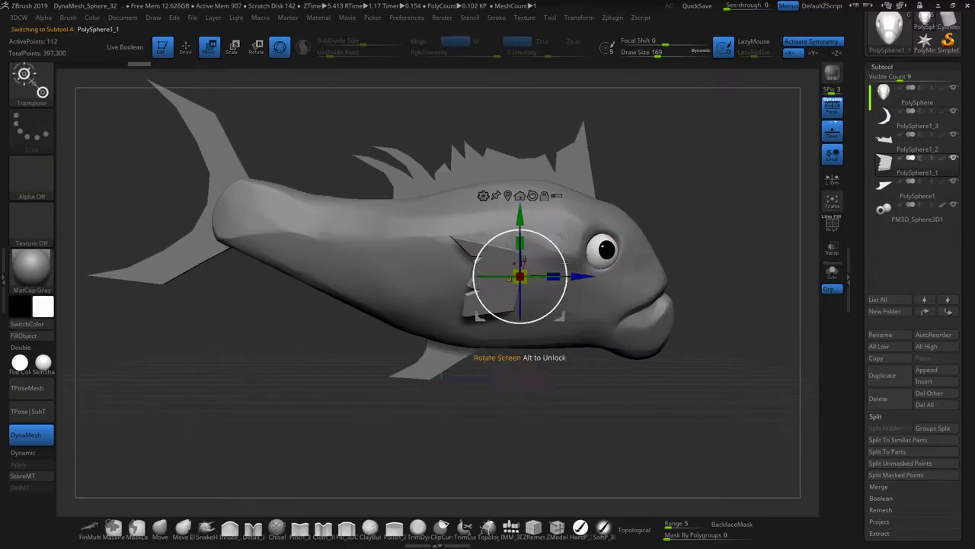
Step: Activate the fish body and try the Orb_Cracks and ClayBuildup brushes at a smaller size
{"action": "left_click", "coordinate": [584, 299], "text": "alt"}
{"action": "key", "text": "space"}
{"action": "key", "text": "space"}
{"action": "key", "text": "b"}
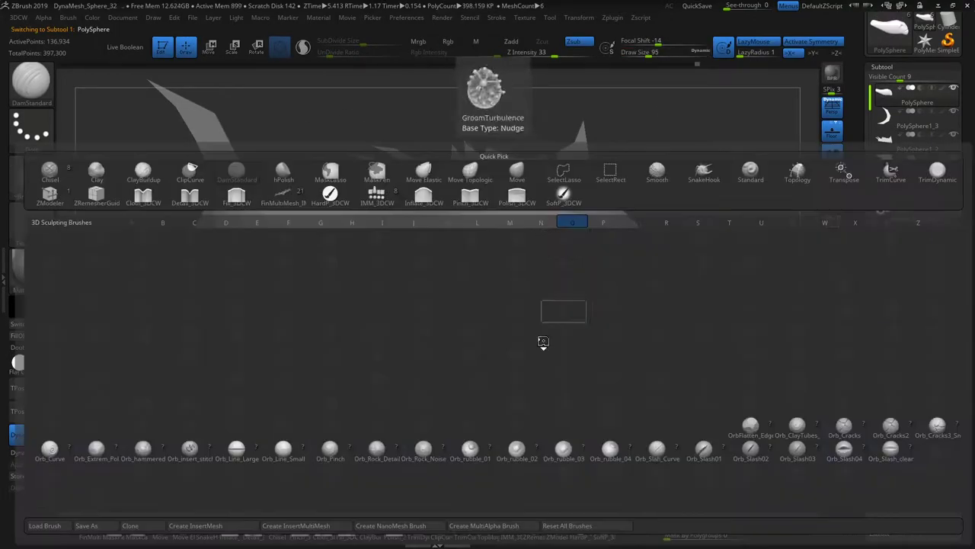
{"action": "key", "text": "o"}
{"action": "key", "text": "c"}
{"action": "mouse_move", "coordinate": [662, 211]}
{"action": "left_mouse_down", "text": "alt"}
{"action": "mouse_move", "coordinate": [655, 221]}
{"action": "mouse_move", "coordinate": [653, 210]}
{"action": "mouse_move", "coordinate": [649, 226]}
{"action": "mouse_move", "coordinate": [533, 259]}
{"action": "left_mouse_up", "text": "alt"}
{"action": "key", "text": "b"}
{"action": "key", "text": "c"}
{"action": "key", "text": "b"}
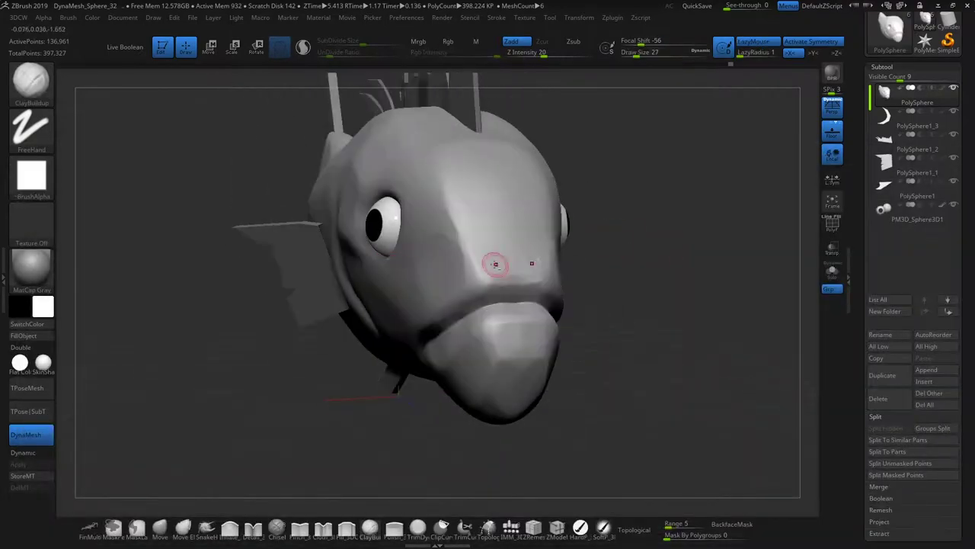
{"action": "mouse_move", "coordinate": [517, 221]}
{"action": "left_mouse_down", "text": "shift"}
{"action": "mouse_move", "coordinate": [625, 255]}
{"action": "mouse_move", "coordinate": [633, 323]}
{"action": "left_mouse_up", "text": "shift"}
Step: DynaMesh the dorsal fin row at 944 and mask it for Orb_Cracks grooves
{"action": "left_click", "coordinate": [917, 149]}
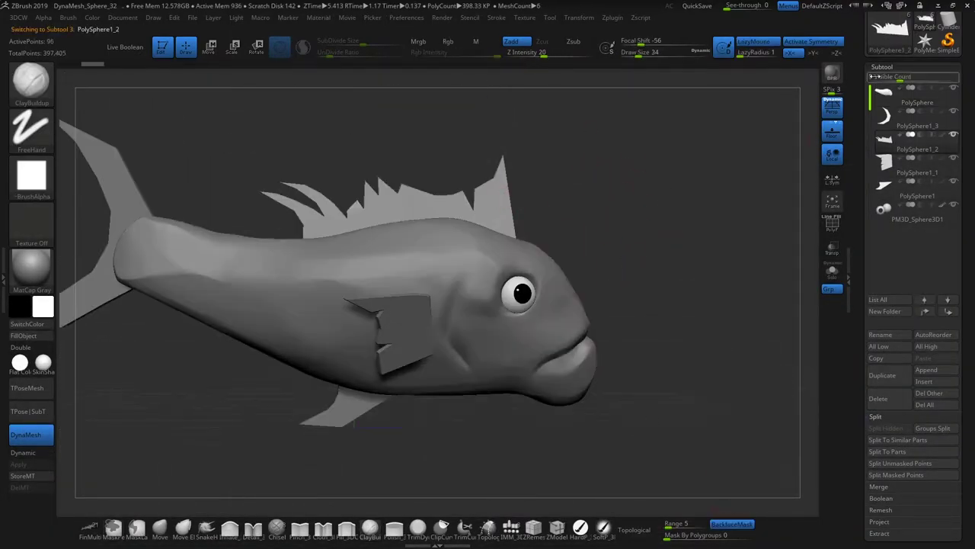
{"action": "left_click", "coordinate": [882, 66]}
{"action": "mouse_move", "coordinate": [707, 319]}
{"action": "left_mouse_down", "text": "alt"}
{"action": "mouse_move", "coordinate": [533, 251]}
{"action": "mouse_move", "coordinate": [549, 259]}
{"action": "mouse_move", "coordinate": [316, 283]}
{"action": "mouse_move", "coordinate": [425, 233]}
{"action": "mouse_move", "coordinate": [435, 180]}
{"action": "left_mouse_up", "text": "alt"}
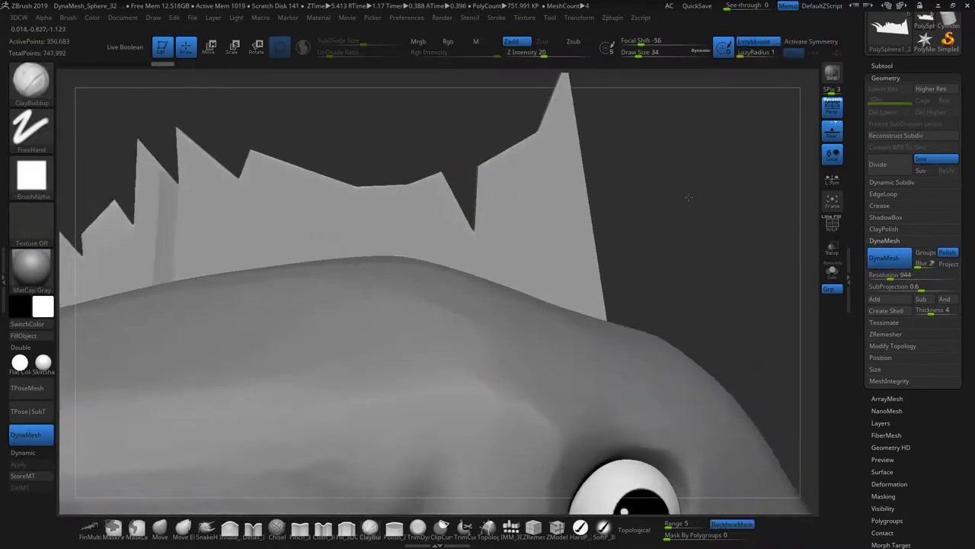
{"action": "key", "text": "b"}
{"action": "left_click", "coordinate": [457, 194]}
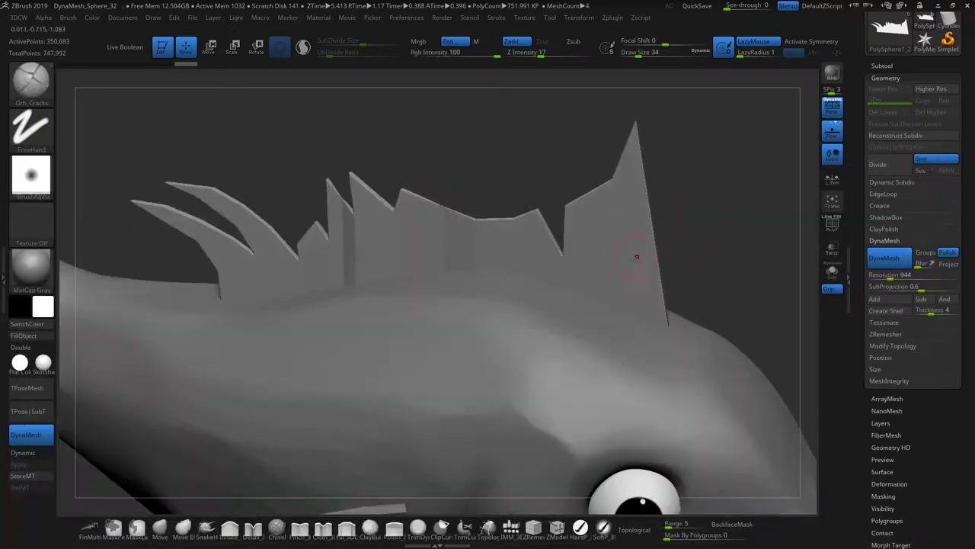
{"action": "right_click_drag", "start_coordinate": [359, 226], "coordinate": [690, 223], "text": "ctrl"}
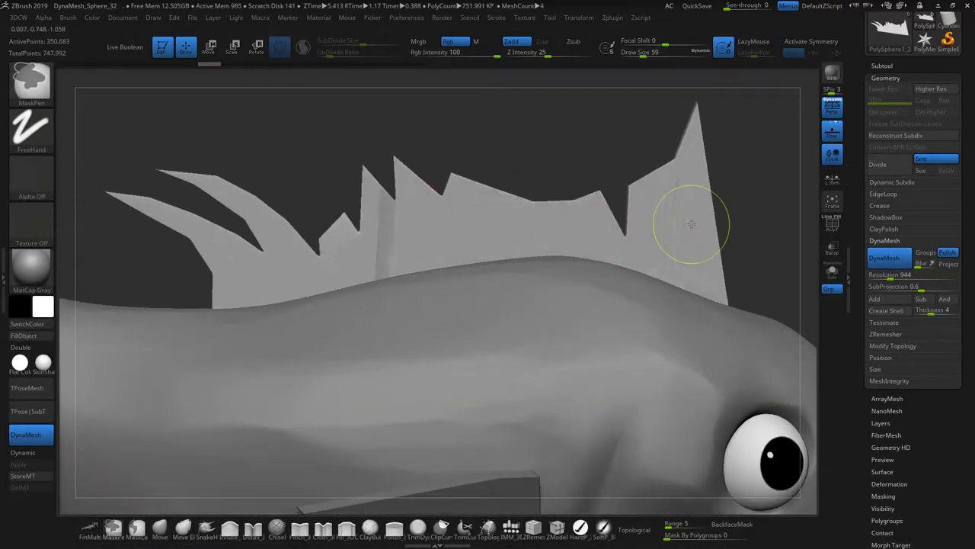
{"action": "right_click_drag", "start_coordinate": [609, 252], "coordinate": [550, 204]}
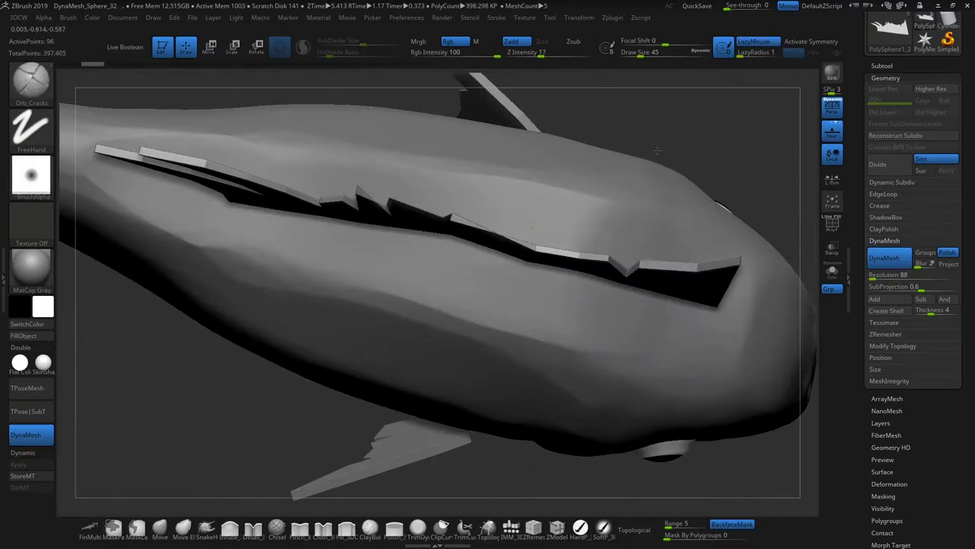
{"action": "right_click_drag", "start_coordinate": [657, 150], "coordinate": [708, 142], "text": "shift"}
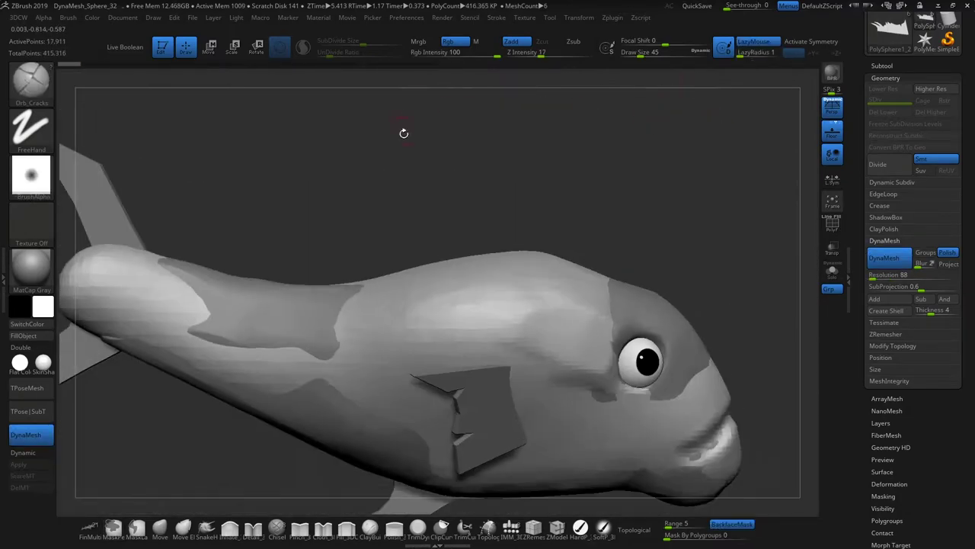
{"action": "right_click_drag", "start_coordinate": [403, 135], "coordinate": [623, 237]}
Step: Insert another fin mesh onto the body with the FinMultiMesh brush
{"action": "key", "text": "b"}
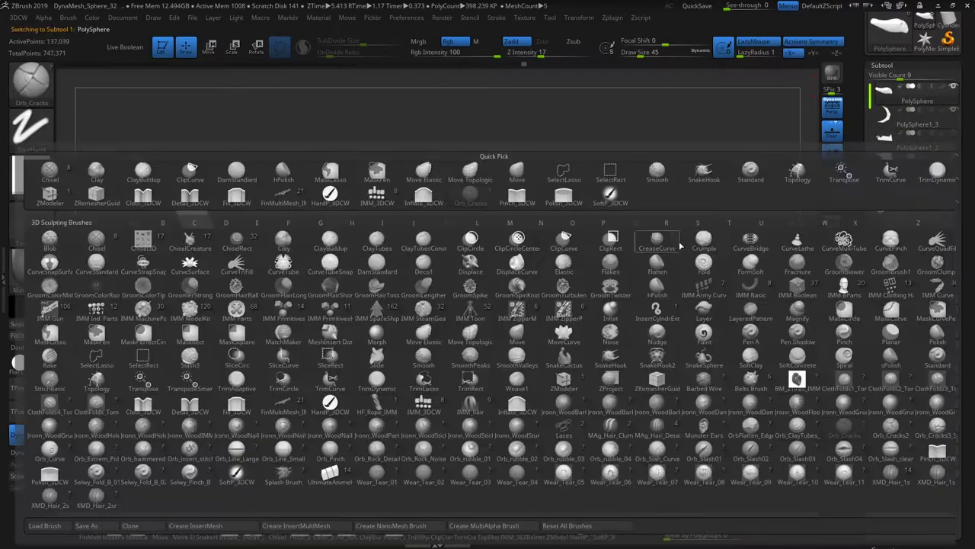
{"action": "key", "text": "f"}
{"action": "key", "text": "m"}
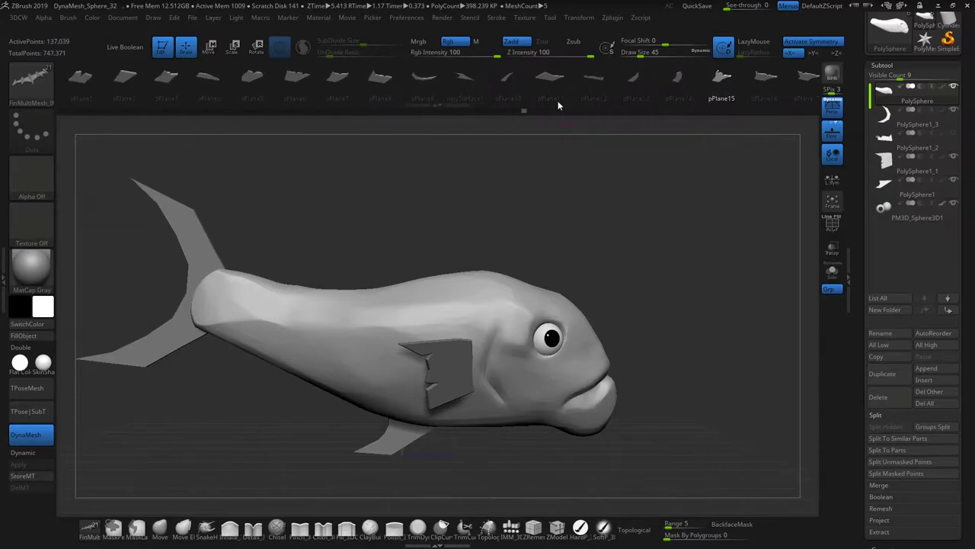
{"action": "left_click_drag", "start_coordinate": [483, 261], "coordinate": [618, 165]}
Step: DynaMesh the dorsal fins and carve ridges into them with Orb_Cracks
{"action": "left_click_drag", "start_coordinate": [435, 261], "coordinate": [629, 282]}
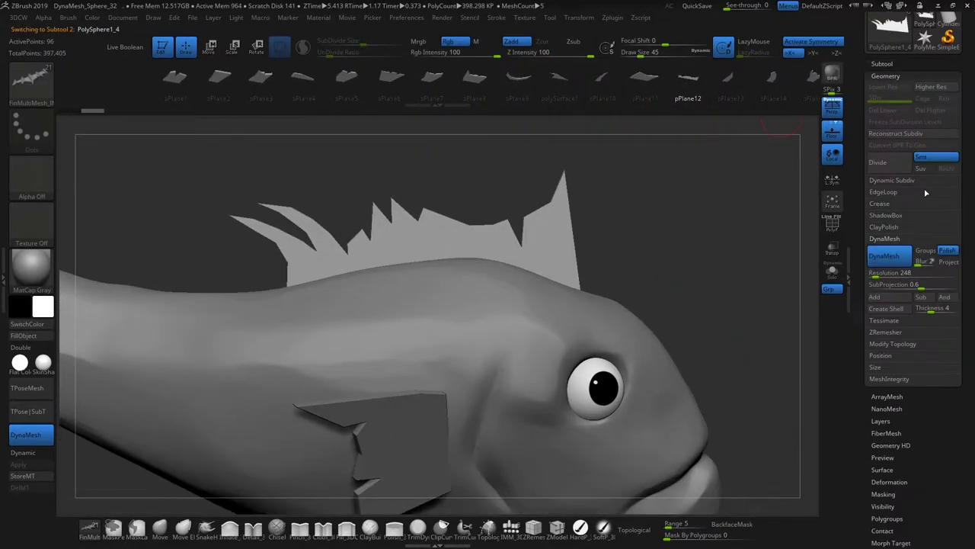
{"action": "left_click", "coordinate": [887, 261]}
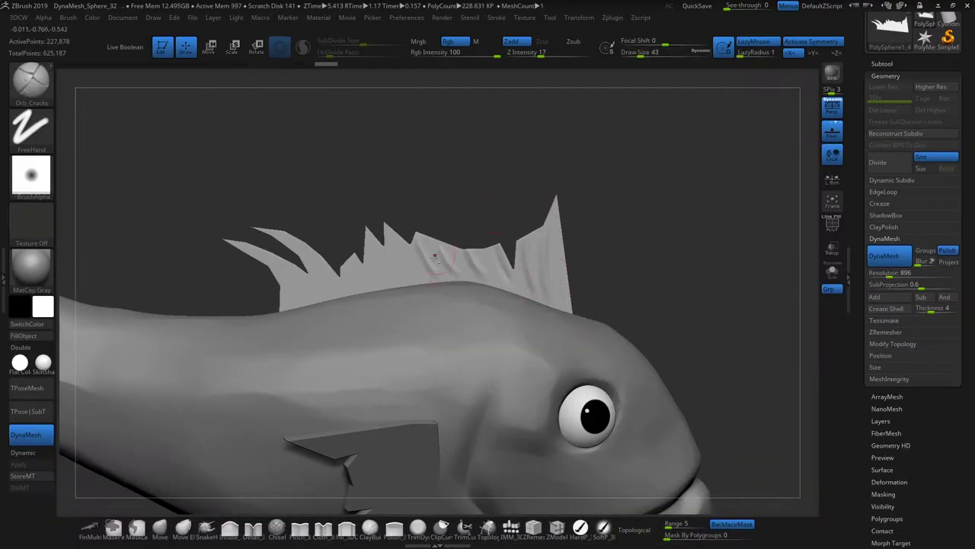
{"action": "mouse_move", "coordinate": [576, 232]}
{"action": "left_mouse_down"}
{"action": "mouse_move", "coordinate": [496, 290]}
{"action": "mouse_move", "coordinate": [544, 224]}
{"action": "left_mouse_up"}
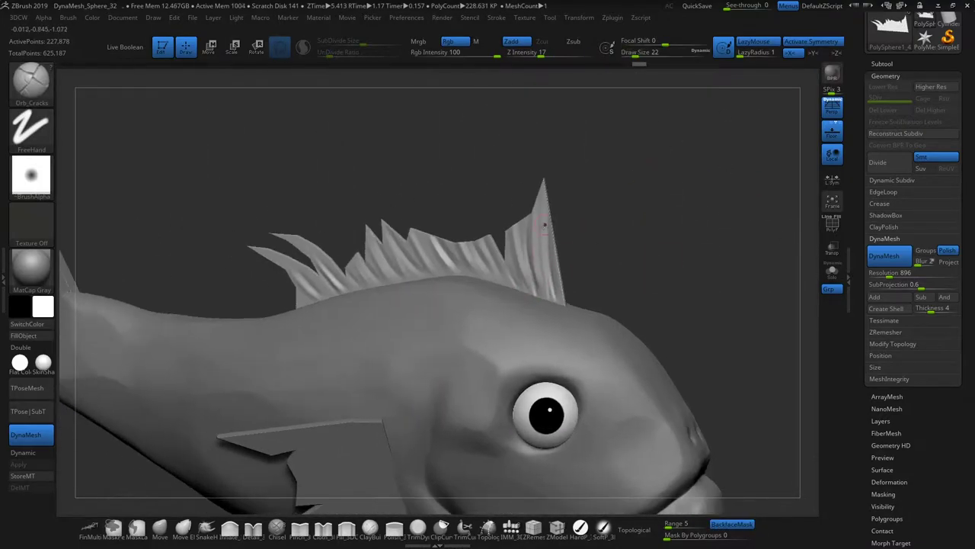
{"action": "left_click_drag", "start_coordinate": [370, 239], "coordinate": [807, 184]}
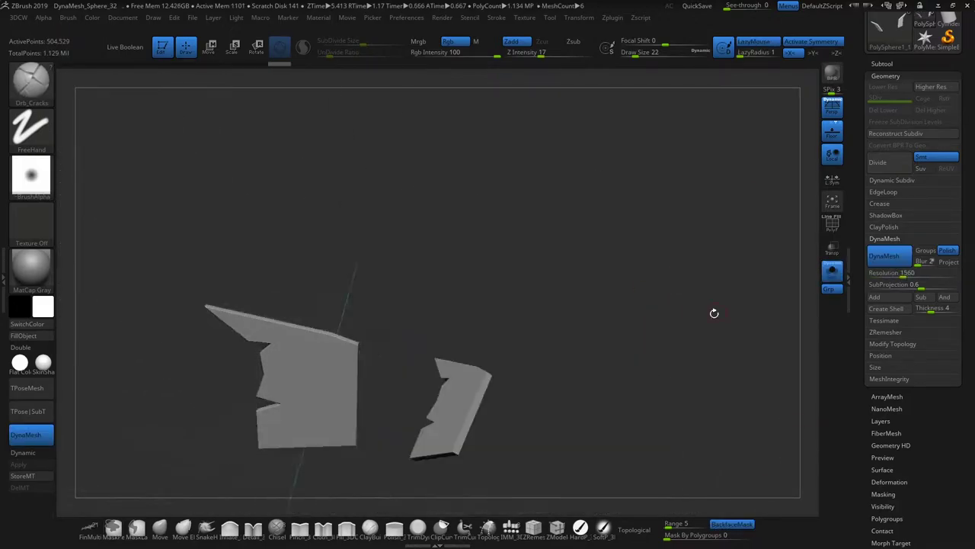
Step: Carve fine grooves into the soloed side fin pieces with a smaller brush
{"action": "mouse_move", "coordinate": [713, 314]}
{"action": "left_mouse_down"}
{"action": "mouse_move", "coordinate": [743, 91]}
{"action": "mouse_move", "coordinate": [513, 238]}
{"action": "left_mouse_up"}
{"action": "left_click_drag", "start_coordinate": [461, 284], "coordinate": [442, 219]}
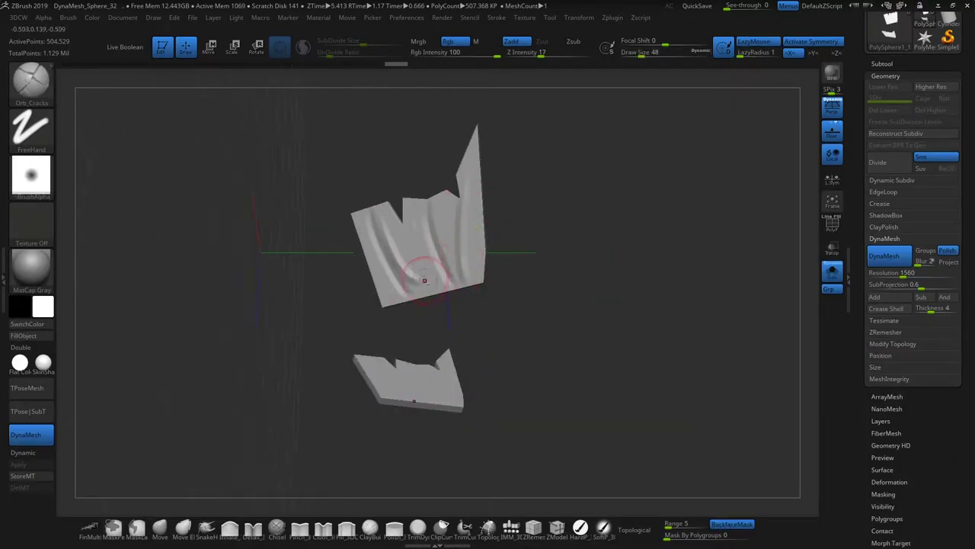
{"action": "left_click_drag", "start_coordinate": [484, 285], "coordinate": [441, 218]}
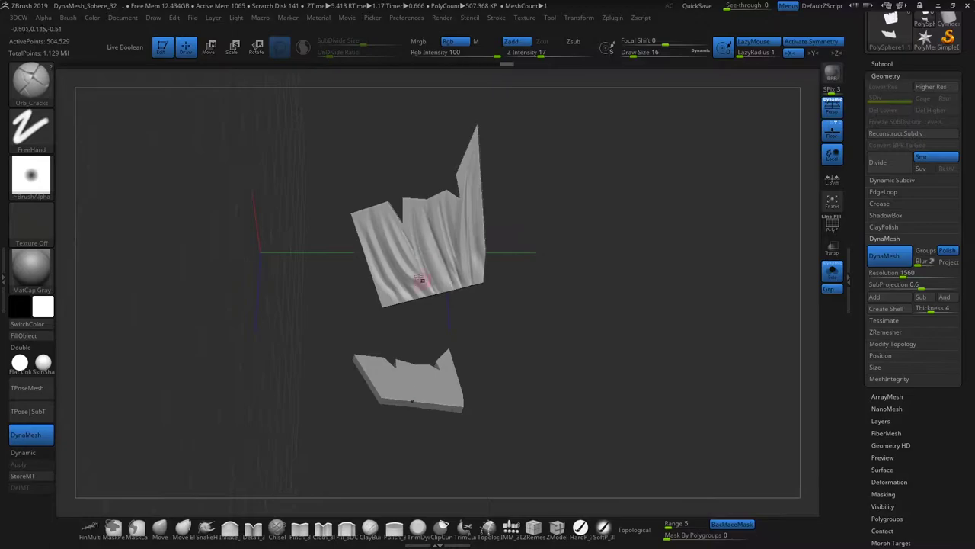
{"action": "right_click_drag", "start_coordinate": [422, 281], "coordinate": [497, 177]}
{"action": "right_click", "coordinate": [575, 230]}
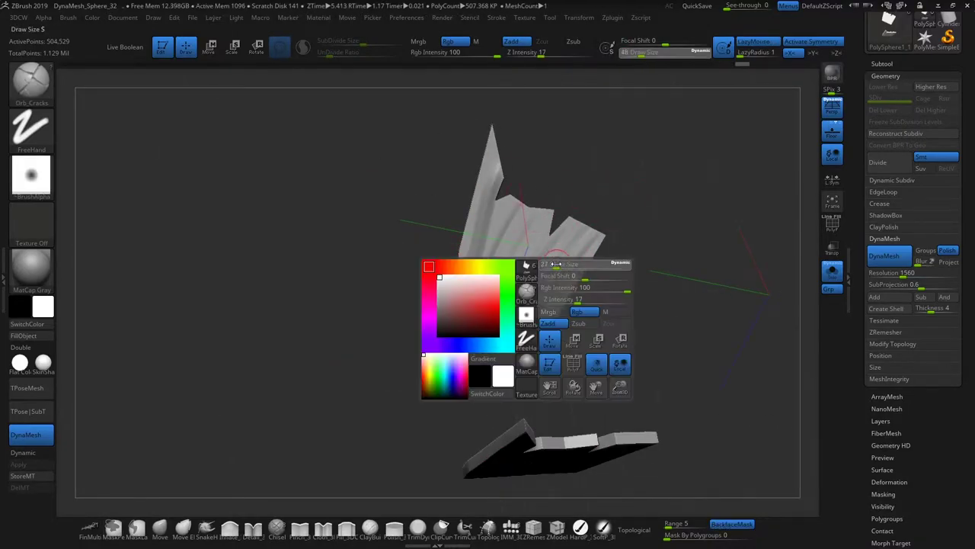
{"action": "right_click_drag", "start_coordinate": [575, 230], "coordinate": [533, 231]}
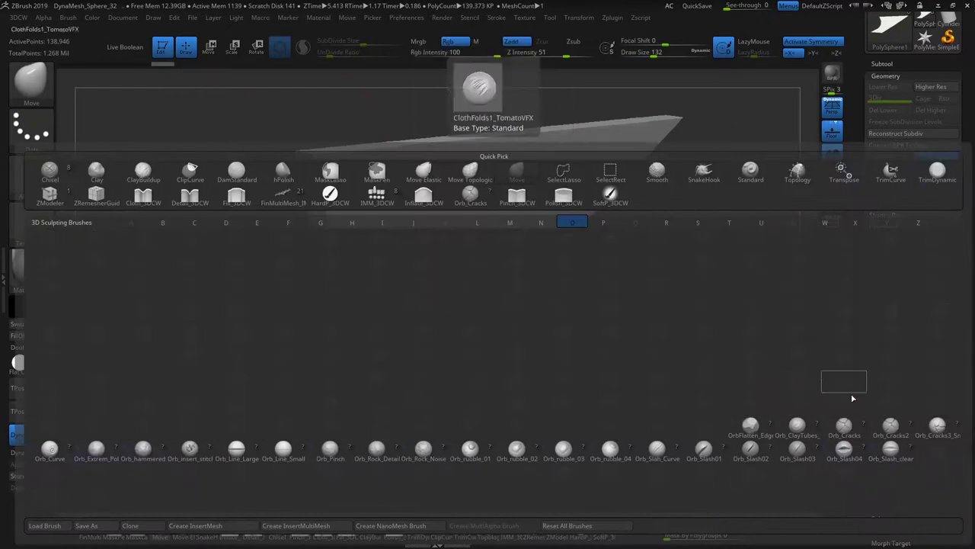
Step: Cover both sides of the lower fin in Orb_Cracks ridges, then select the arched fin
{"action": "left_click", "coordinate": [738, 524]}
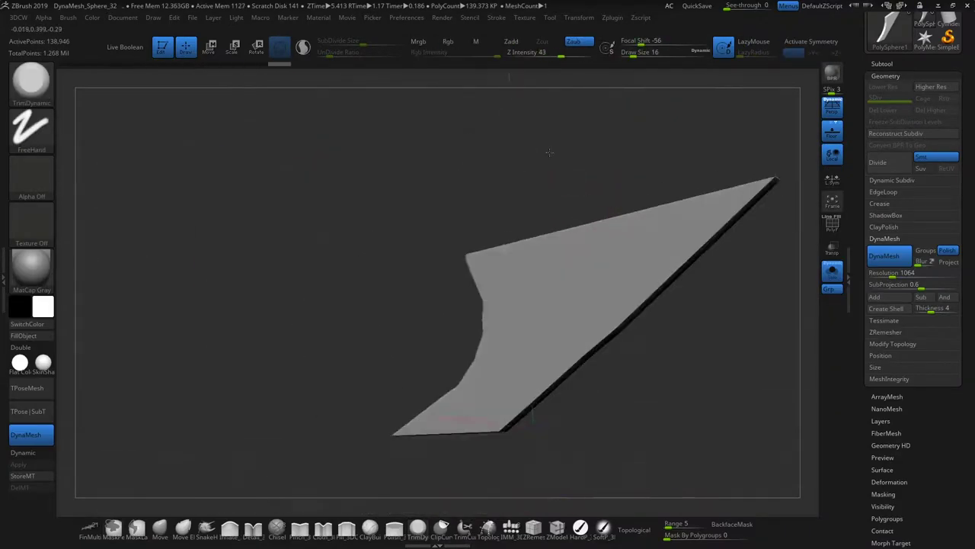
{"action": "mouse_move", "coordinate": [549, 153]}
{"action": "left_mouse_down"}
{"action": "mouse_move", "coordinate": [640, 343]}
{"action": "mouse_move", "coordinate": [731, 208]}
{"action": "mouse_move", "coordinate": [577, 321]}
{"action": "left_mouse_up"}
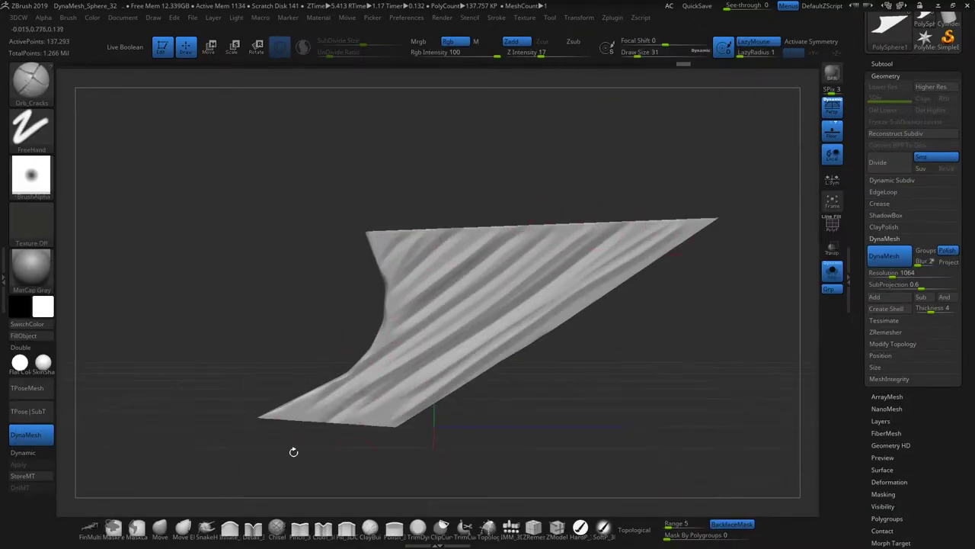
{"action": "left_click_drag", "start_coordinate": [393, 318], "coordinate": [246, 221]}
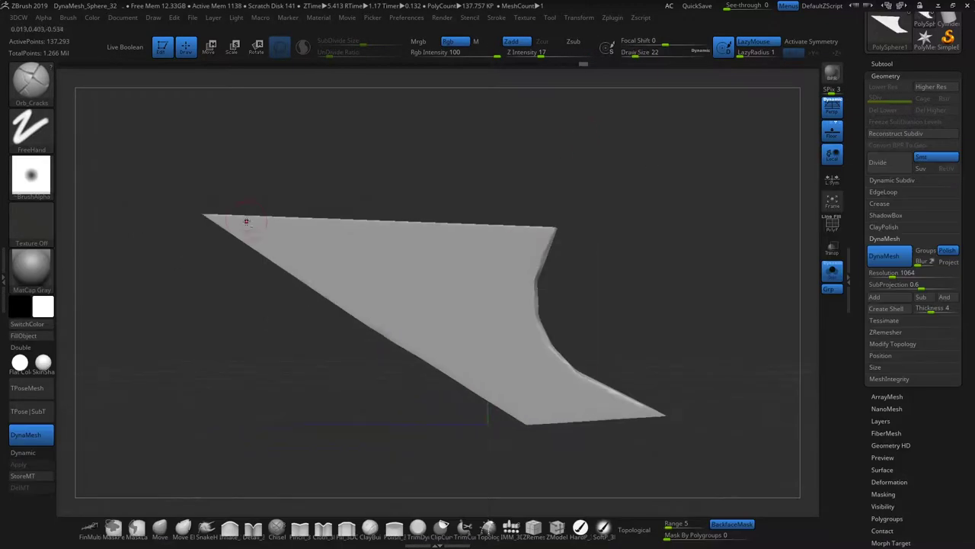
{"action": "mouse_move", "coordinate": [524, 234]}
{"action": "right_mouse_down"}
{"action": "mouse_move", "coordinate": [337, 259]}
{"action": "mouse_move", "coordinate": [520, 307]}
{"action": "right_mouse_up"}
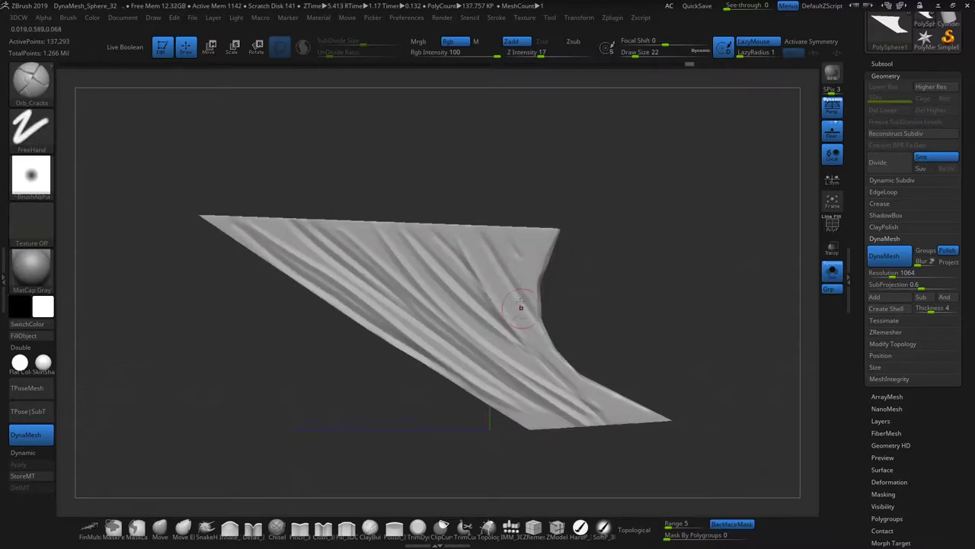
{"action": "right_click_drag", "start_coordinate": [549, 402], "coordinate": [551, 217]}
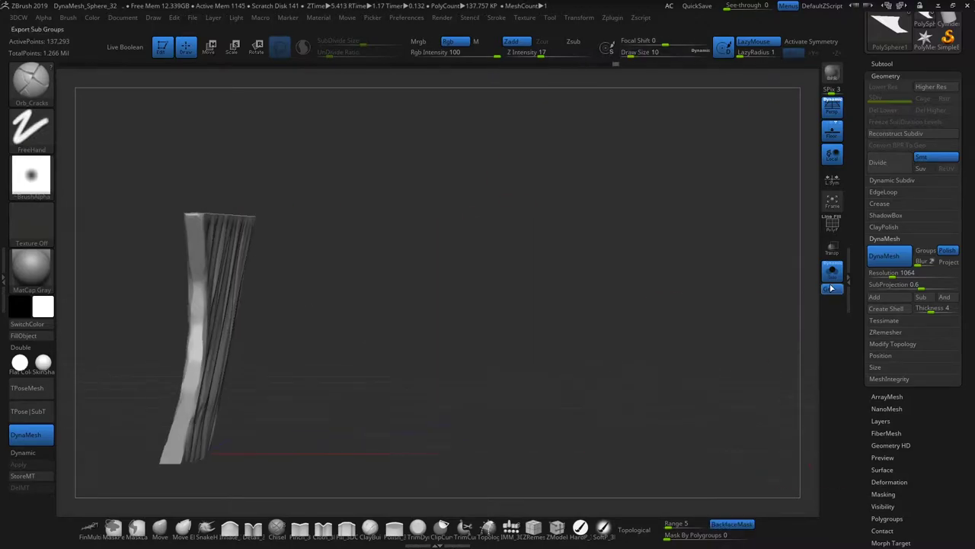
{"action": "left_click", "coordinate": [477, 227], "text": "alt"}
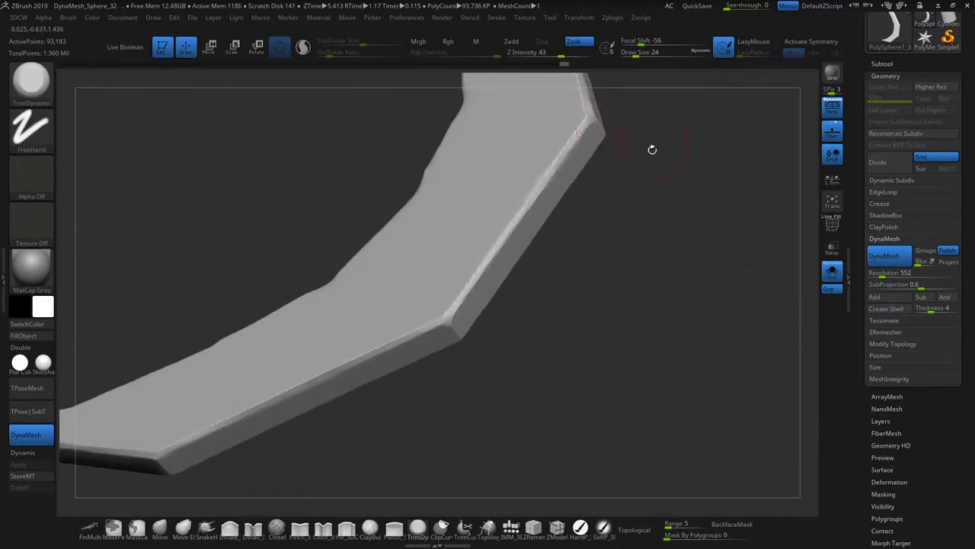
Step: Sculpt Orb_Cracks folds on the crescent tail fin and smooth them out
{"action": "left_click_drag", "start_coordinate": [652, 150], "coordinate": [612, 108]}
{"action": "mouse_move", "coordinate": [423, 171]}
{"action": "left_mouse_down"}
{"action": "mouse_move", "coordinate": [487, 326]}
{"action": "mouse_move", "coordinate": [562, 172]}
{"action": "left_mouse_up"}
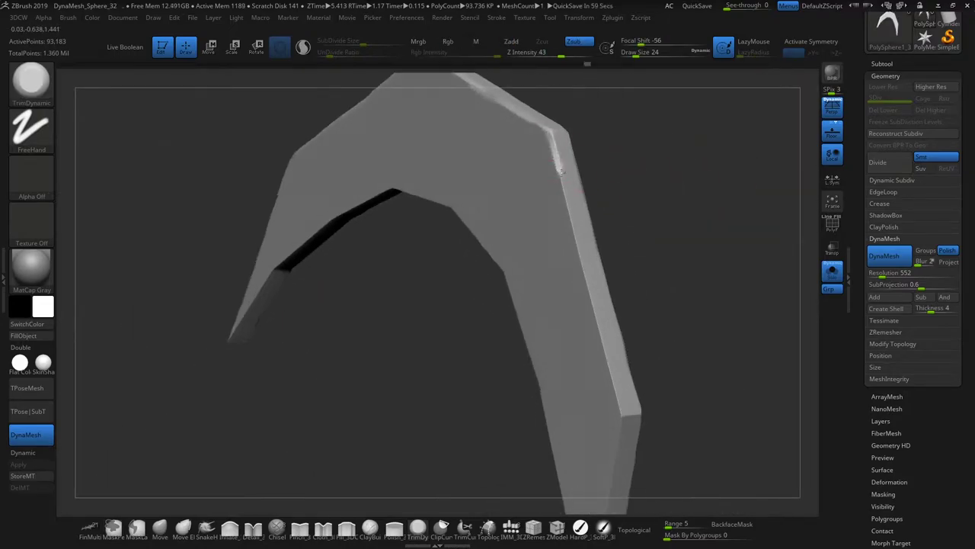
{"action": "mouse_move", "coordinate": [606, 351]}
{"action": "left_mouse_down"}
{"action": "mouse_move", "coordinate": [500, 219]}
{"action": "mouse_move", "coordinate": [359, 224]}
{"action": "mouse_move", "coordinate": [368, 218]}
{"action": "mouse_move", "coordinate": [338, 288]}
{"action": "mouse_move", "coordinate": [348, 264]}
{"action": "mouse_move", "coordinate": [678, 290]}
{"action": "left_mouse_up"}
{"action": "key", "text": "b"}
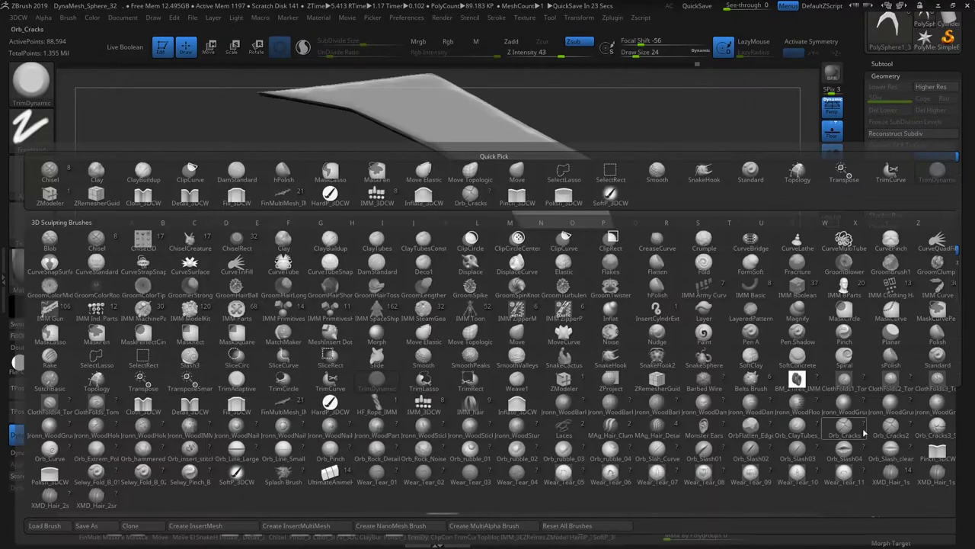
{"action": "left_click", "coordinate": [576, 268]}
{"action": "left_click_drag", "start_coordinate": [576, 268], "coordinate": [530, 336]}
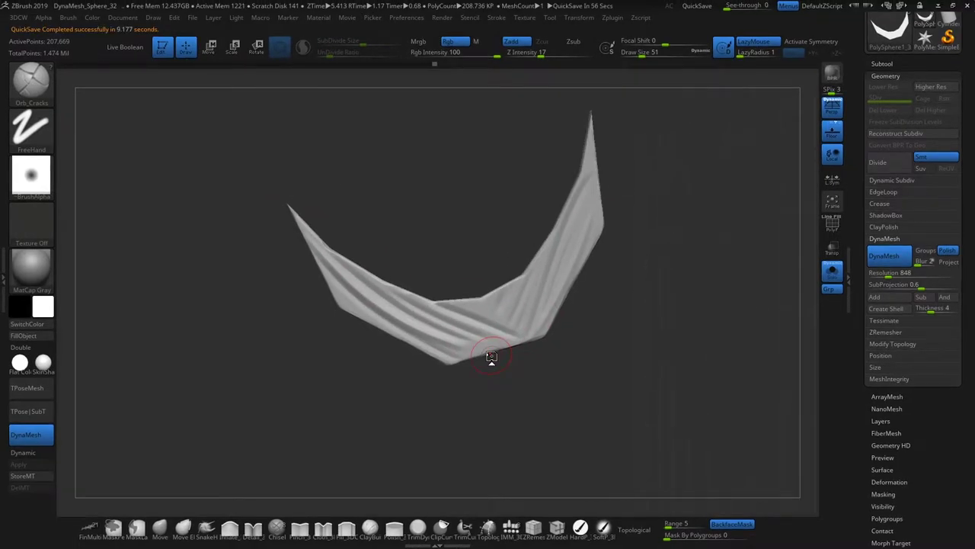
{"action": "key", "text": "ctrl+z"}
{"action": "key", "text": "shift"}
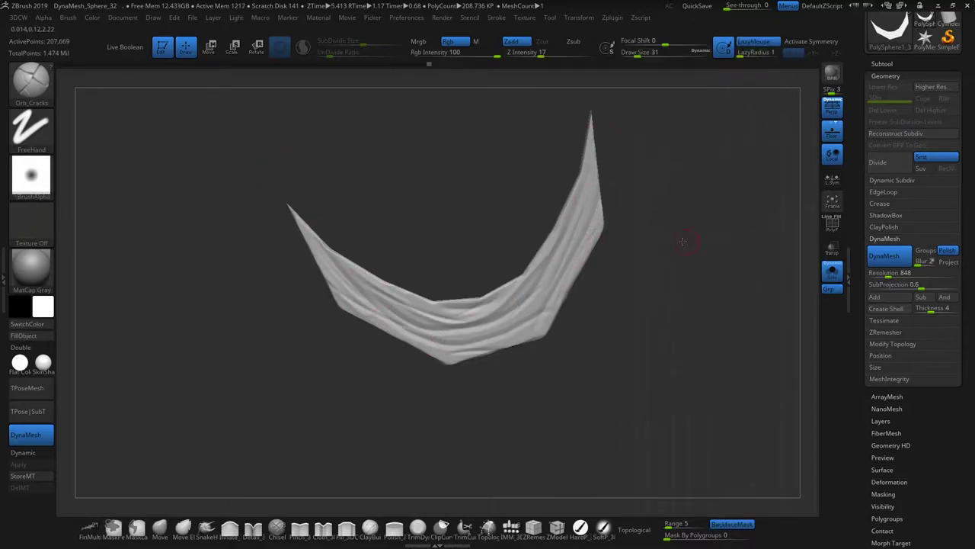
{"action": "left_click_drag", "start_coordinate": [683, 241], "coordinate": [668, 217]}
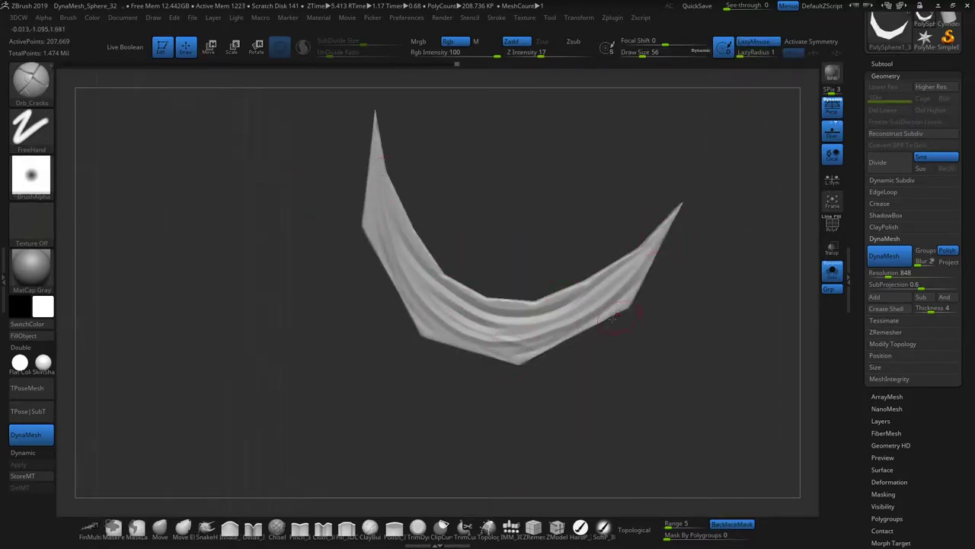
Step: Turn Solo off and run a quick BPR render of the whole fish
{"action": "left_click", "coordinate": [840, 278]}
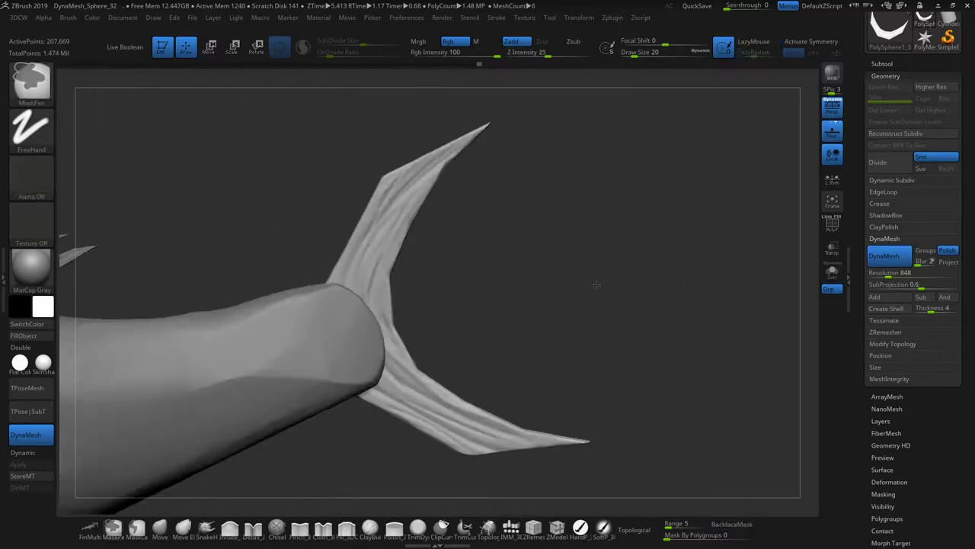
{"action": "mouse_move", "coordinate": [688, 337]}
{"action": "left_mouse_down"}
{"action": "mouse_move", "coordinate": [624, 220]}
{"action": "mouse_move", "coordinate": [658, 257]}
{"action": "mouse_move", "coordinate": [616, 268]}
{"action": "left_mouse_up"}
{"action": "key", "text": "shift+r"}
{"action": "key", "text": "space"}
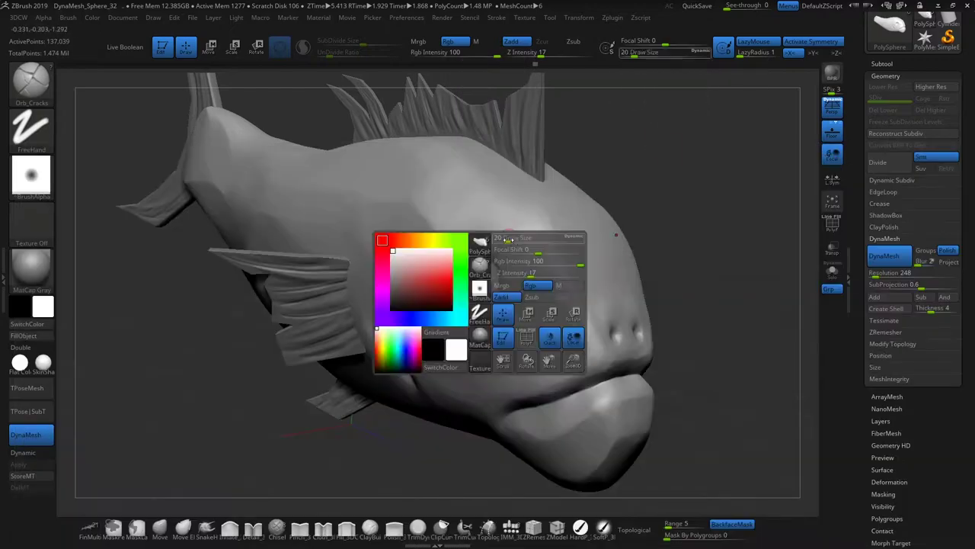
{"action": "mouse_move", "coordinate": [474, 243]}
{"action": "left_mouse_down"}
{"action": "mouse_move", "coordinate": [512, 261]}
{"action": "mouse_move", "coordinate": [522, 251]}
{"action": "left_mouse_up"}
{"action": "key", "text": "e"}
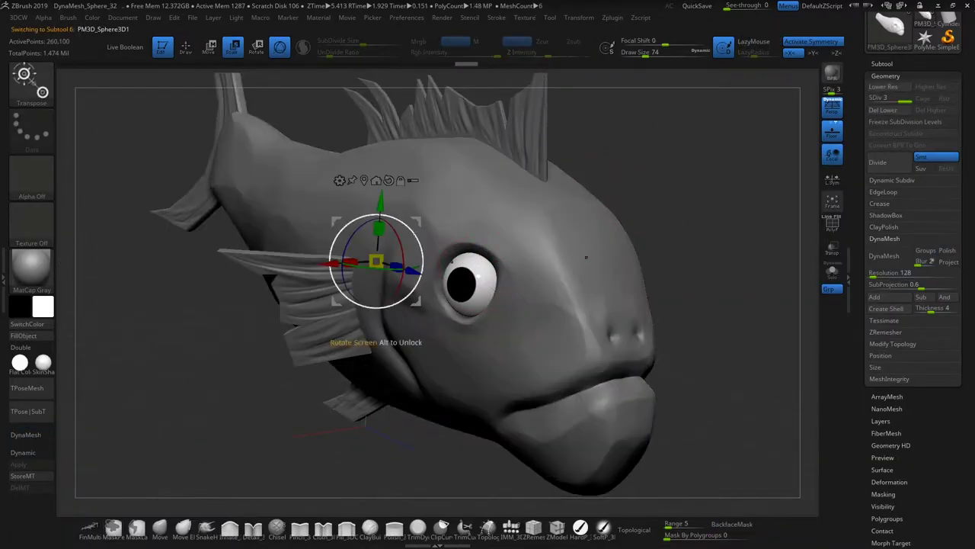
{"action": "left_click", "coordinate": [548, 325]}
{"action": "left_click_drag", "start_coordinate": [305, 229], "coordinate": [366, 228], "text": "shift"}
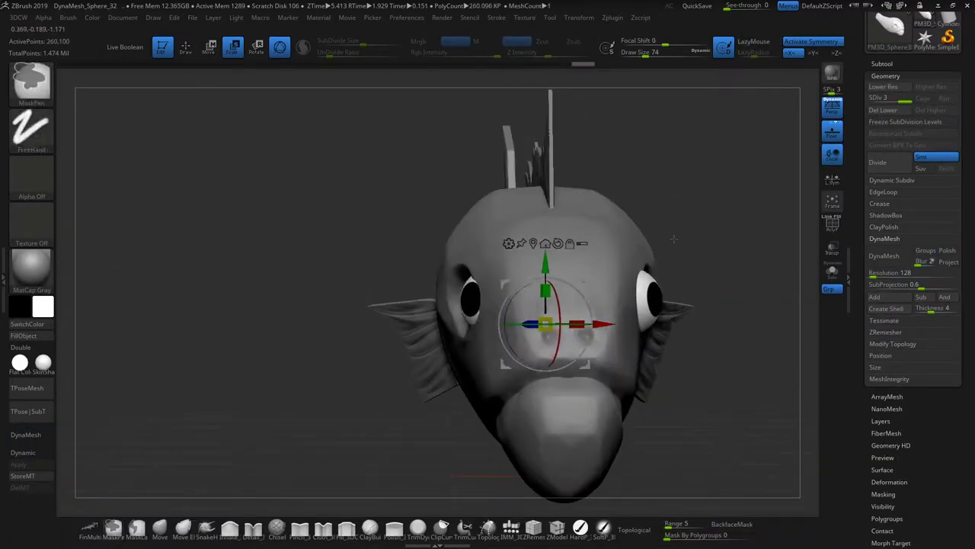
{"action": "left_click_drag", "start_coordinate": [673, 239], "coordinate": [534, 266]}
{"action": "key", "text": "space"}
{"action": "mouse_move", "coordinate": [458, 305]}
{"action": "left_mouse_down", "text": "alt"}
{"action": "mouse_move", "coordinate": [518, 228]}
{"action": "mouse_move", "coordinate": [481, 160]}
{"action": "mouse_move", "coordinate": [523, 204]}
{"action": "left_mouse_up", "text": "alt"}
Step: Carve a crease line between the fish's lips with Orb_Cracks, then start saving the project
{"action": "left_click_drag", "start_coordinate": [673, 211], "coordinate": [495, 219]}
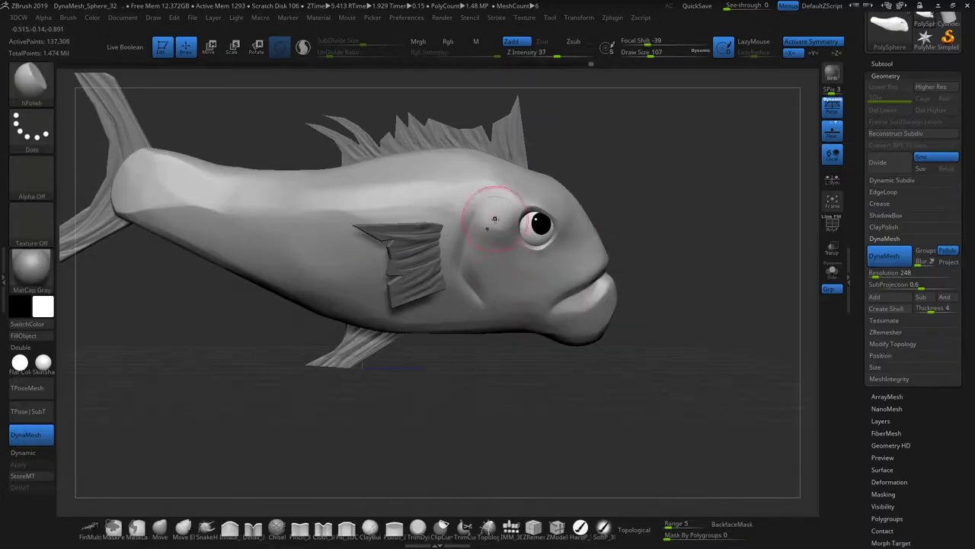
{"action": "mouse_move", "coordinate": [495, 254]}
{"action": "left_mouse_down"}
{"action": "mouse_move", "coordinate": [648, 191]}
{"action": "mouse_move", "coordinate": [502, 214]}
{"action": "left_mouse_up"}
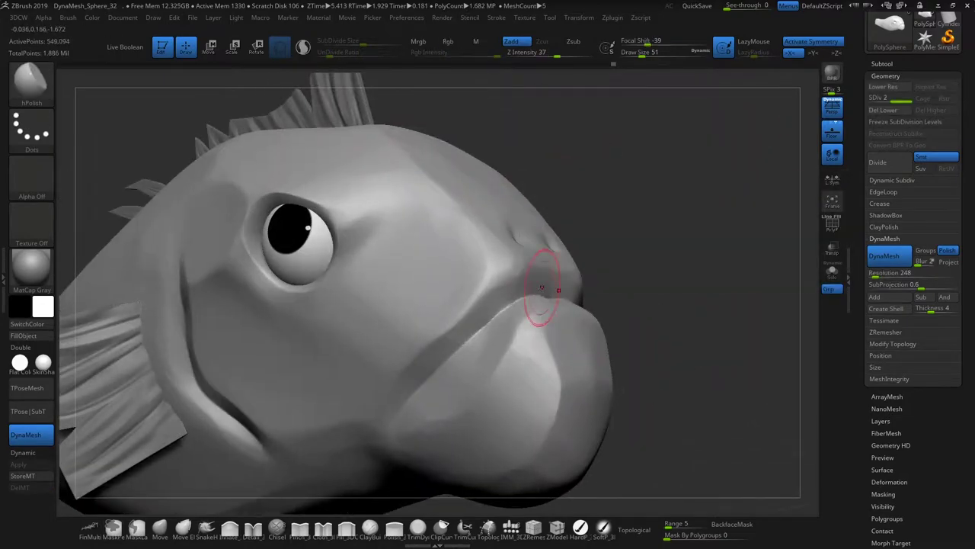
{"action": "key", "text": "b"}
{"action": "left_click", "coordinate": [491, 152]}
{"action": "right_click_drag", "start_coordinate": [499, 270], "coordinate": [594, 319]}
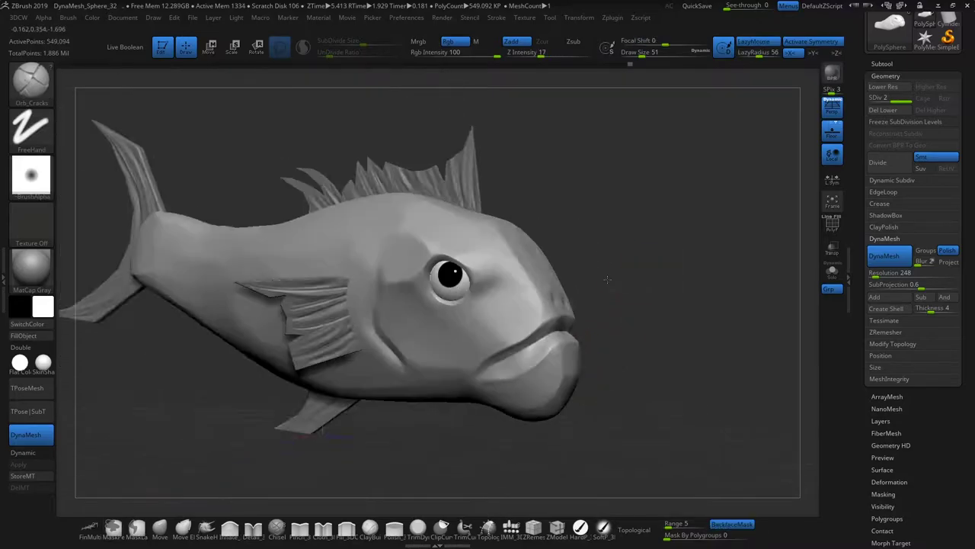
{"action": "mouse_move", "coordinate": [595, 319]}
{"action": "right_mouse_down"}
{"action": "mouse_move", "coordinate": [540, 280]}
{"action": "mouse_move", "coordinate": [661, 224]}
{"action": "right_mouse_up"}
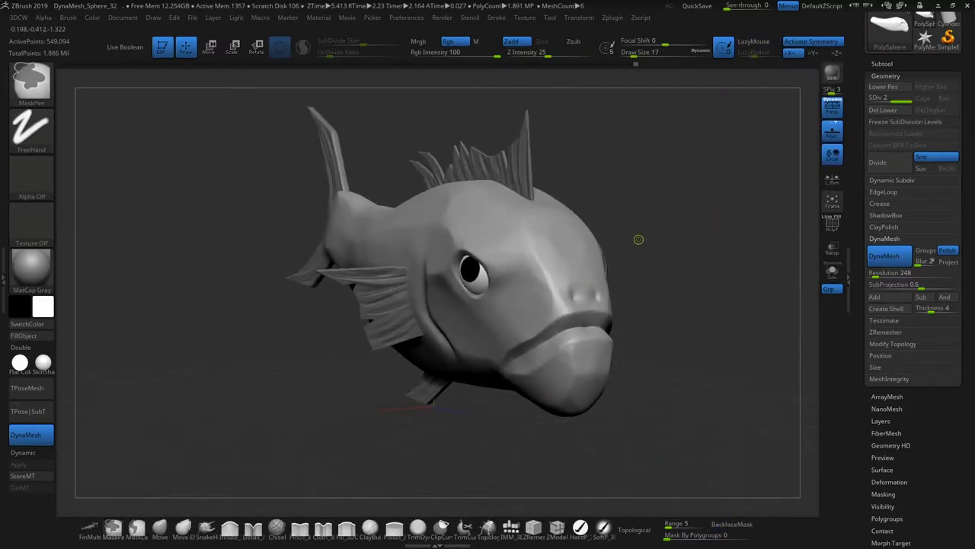
{"action": "key", "text": "ctrl+s"}
Step: Save the project as Fish_3 and solo the dorsal fin subtool
{"action": "type", "text": "Fish_3"}
{"action": "key", "text": "Return"}
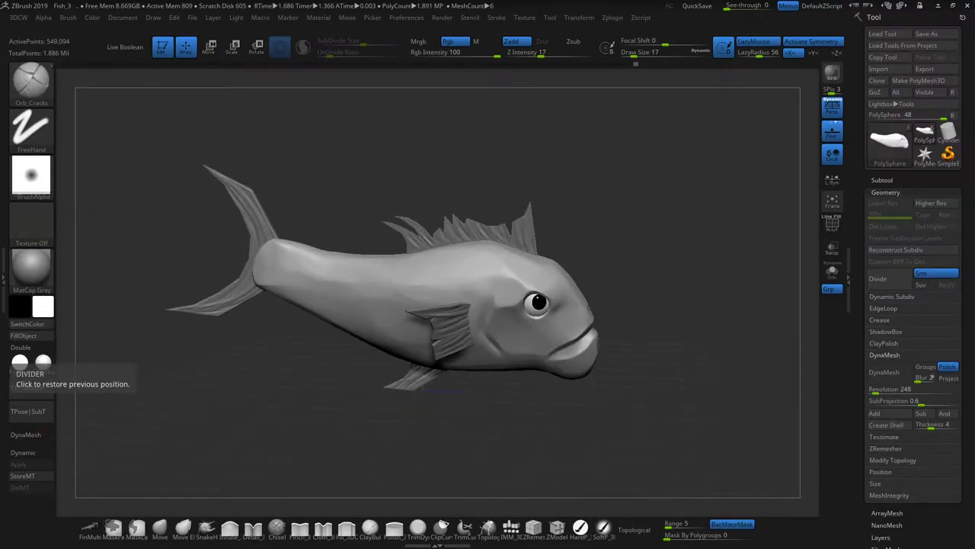
{"action": "left_click", "coordinate": [528, 230], "text": "alt"}
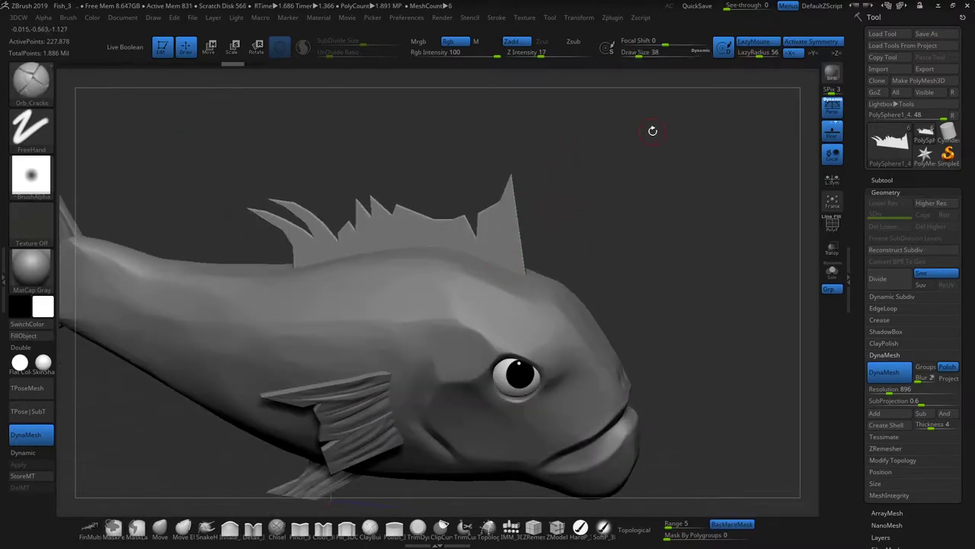
{"action": "left_click", "coordinate": [832, 250]}
{"action": "left_click", "coordinate": [831, 251]}
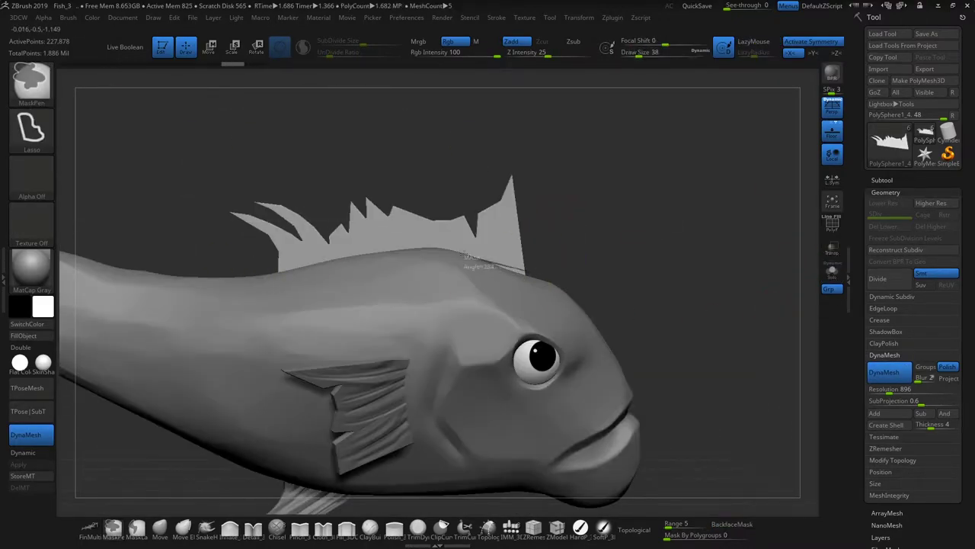
{"action": "left_click", "coordinate": [832, 271]}
Step: Sculpt Orb_Cracks folds across the spiky dorsal fin
{"action": "left_click_drag", "start_coordinate": [658, 312], "coordinate": [585, 121]}
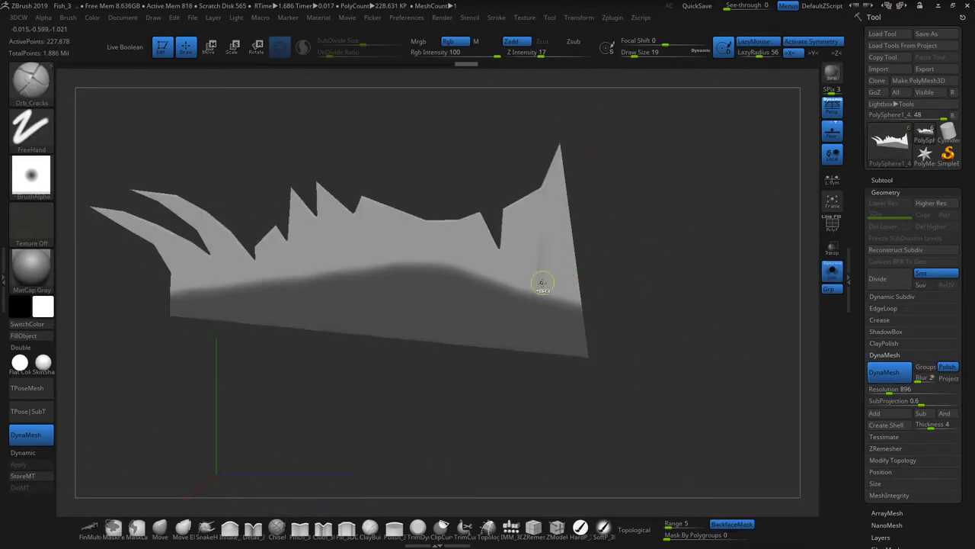
{"action": "left_click_drag", "start_coordinate": [221, 280], "coordinate": [402, 283]}
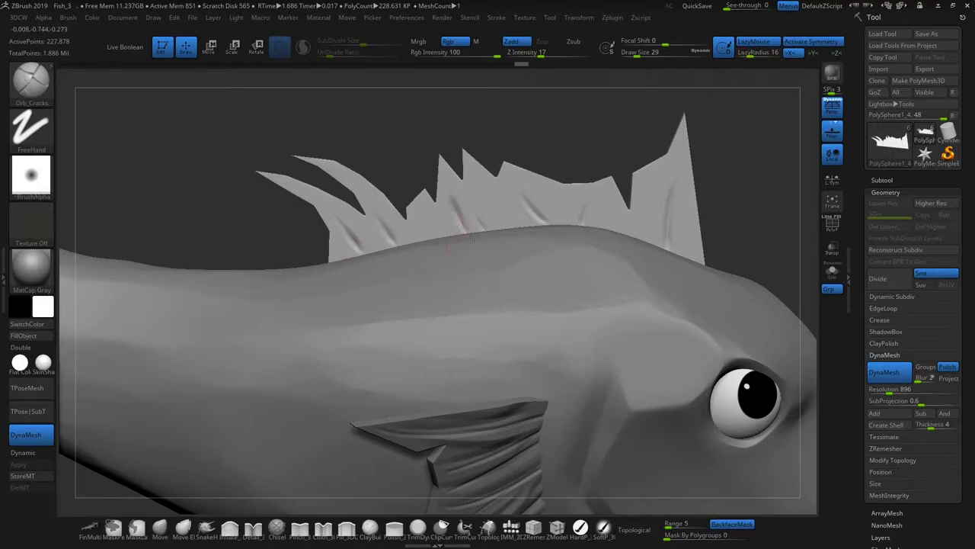
{"action": "mouse_move", "coordinate": [585, 172]}
{"action": "left_mouse_down"}
{"action": "mouse_move", "coordinate": [625, 191]}
{"action": "mouse_move", "coordinate": [509, 228]}
{"action": "left_mouse_up"}
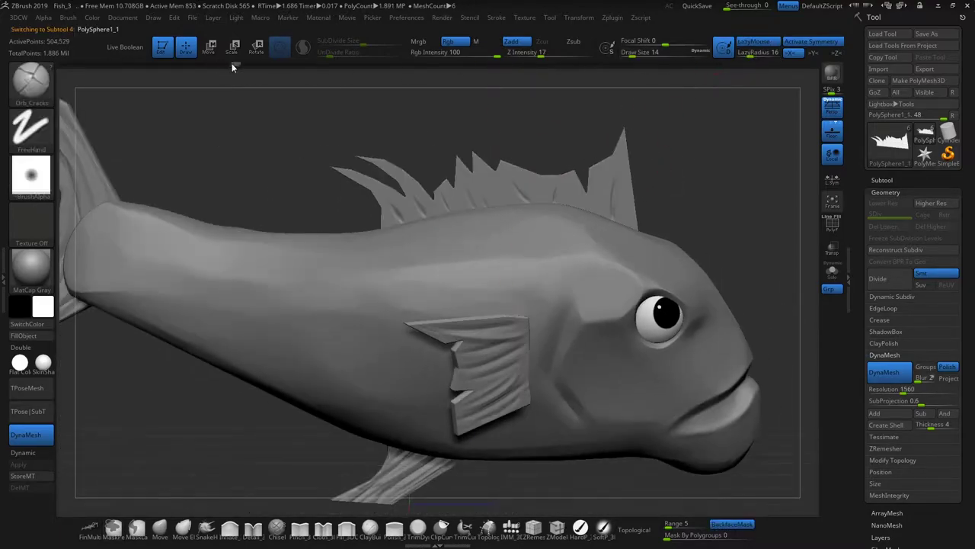
Step: Inspect the soloed pectoral fin pieces, then show the whole fish and reframe the dorsal fin
{"action": "left_click", "coordinate": [832, 271]}
{"action": "left_click_drag", "start_coordinate": [724, 290], "coordinate": [473, 276]}
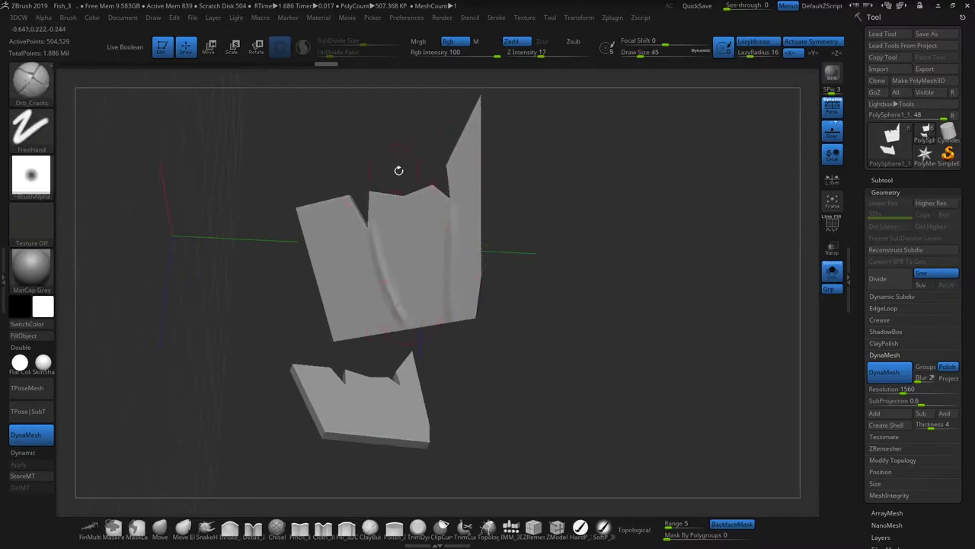
{"action": "mouse_move", "coordinate": [433, 305]}
{"action": "right_mouse_down"}
{"action": "mouse_move", "coordinate": [316, 283]}
{"action": "mouse_move", "coordinate": [345, 323]}
{"action": "right_mouse_up"}
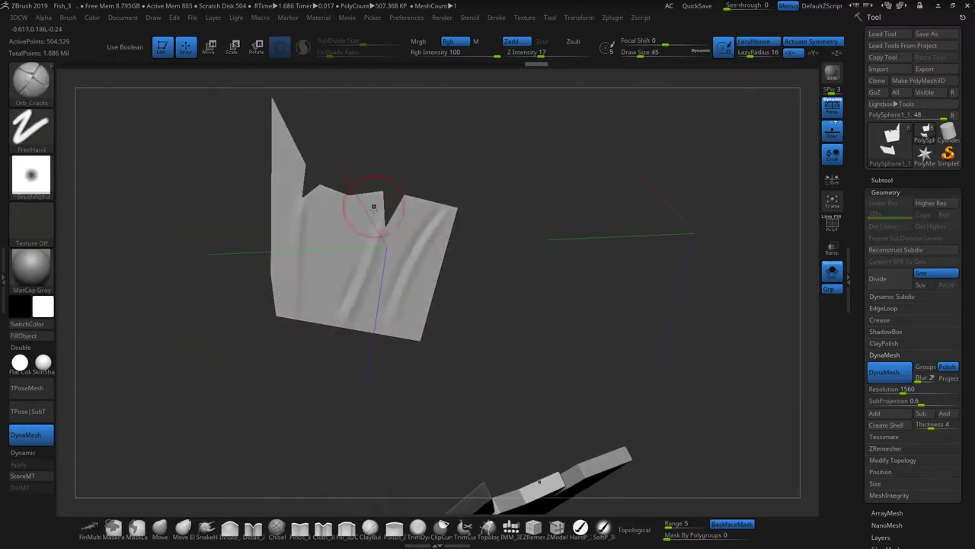
{"action": "right_click_drag", "start_coordinate": [374, 206], "coordinate": [747, 320], "text": "alt"}
{"action": "left_click", "coordinate": [832, 271]}
{"action": "right_click_drag", "start_coordinate": [688, 333], "coordinate": [613, 332]}
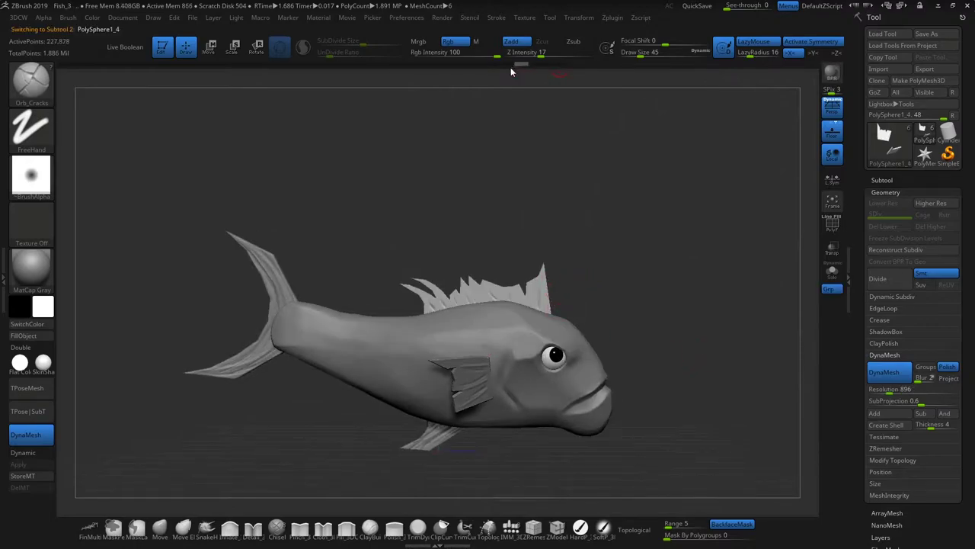
{"action": "key", "text": "f"}
{"action": "right_click_drag", "start_coordinate": [610, 137], "coordinate": [650, 174], "text": "alt"}
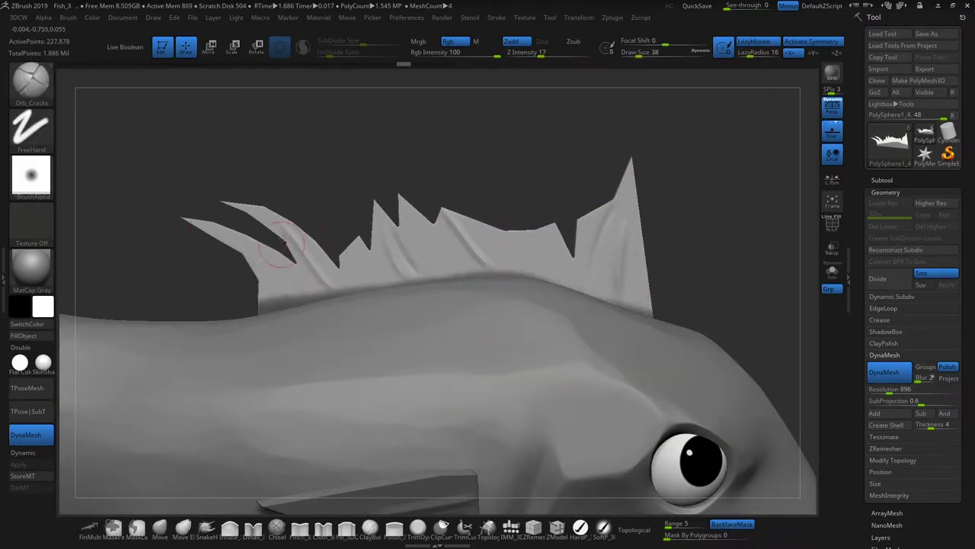
{"action": "mouse_move", "coordinate": [282, 241]}
{"action": "right_mouse_down", "text": "alt"}
{"action": "mouse_move", "coordinate": [274, 222]}
{"action": "mouse_move", "coordinate": [601, 275]}
{"action": "right_mouse_up", "text": "alt"}
Step: Solo the tail fin and smooth its surface
{"action": "key", "text": "f"}
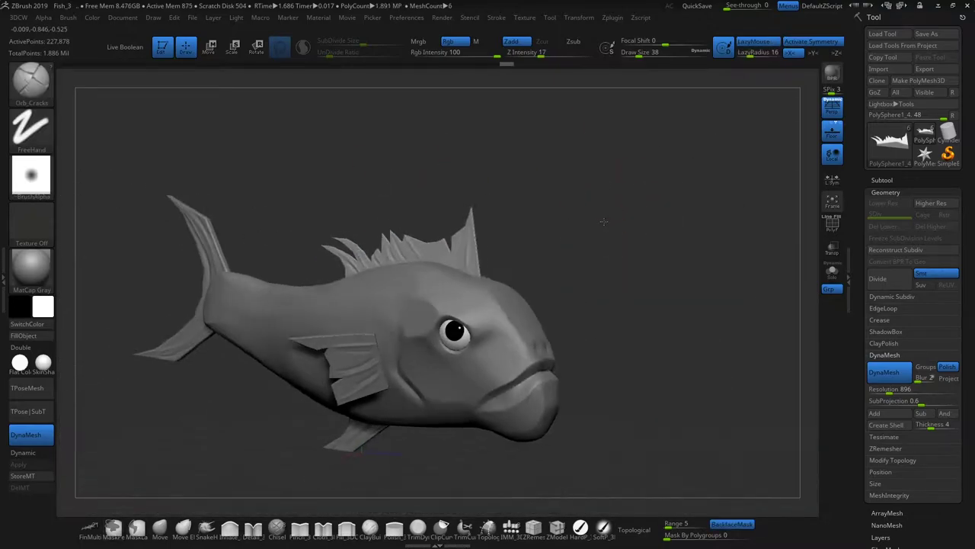
{"action": "left_click", "coordinate": [245, 247], "text": "alt"}
{"action": "key", "text": "ctrl+shift+s"}
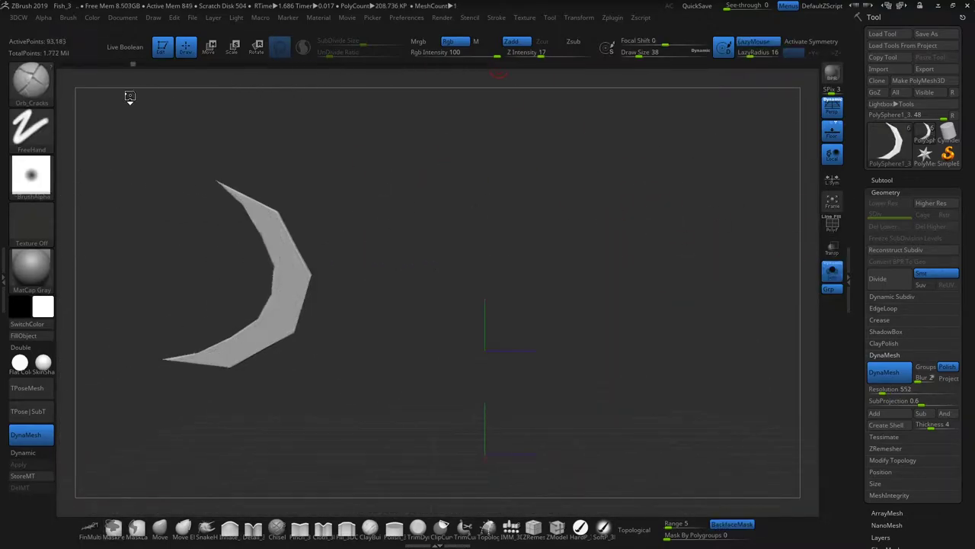
{"action": "key", "text": "shift"}
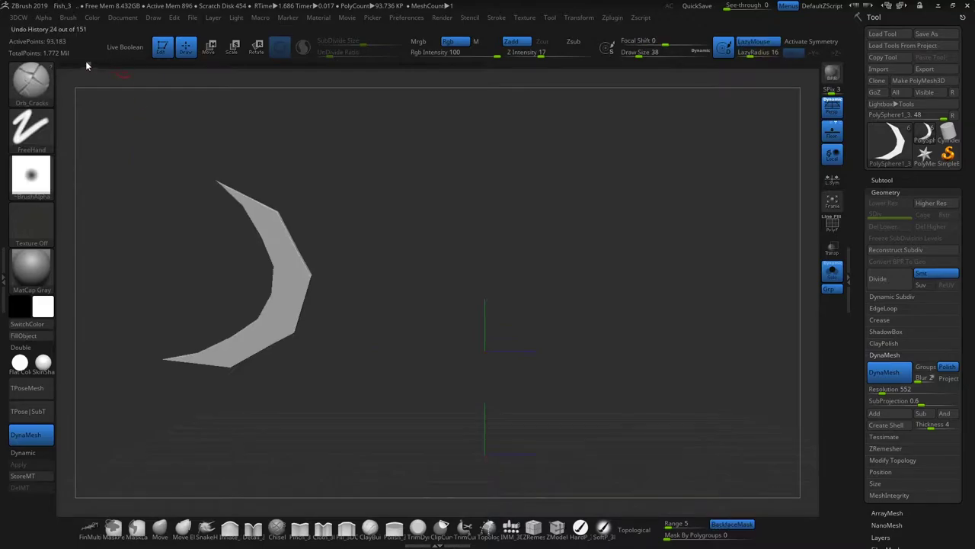
{"action": "mouse_move", "coordinate": [497, 287]}
{"action": "left_mouse_down"}
{"action": "mouse_move", "coordinate": [587, 224]}
{"action": "mouse_move", "coordinate": [555, 294]}
{"action": "mouse_move", "coordinate": [266, 170]}
{"action": "mouse_move", "coordinate": [833, 220]}
{"action": "left_mouse_up"}
{"action": "key", "text": "b"}
Step: Solo the small lower fin and sculpt a diagonal ridge along it with Orb_Cracks
{"action": "left_click", "coordinate": [832, 272]}
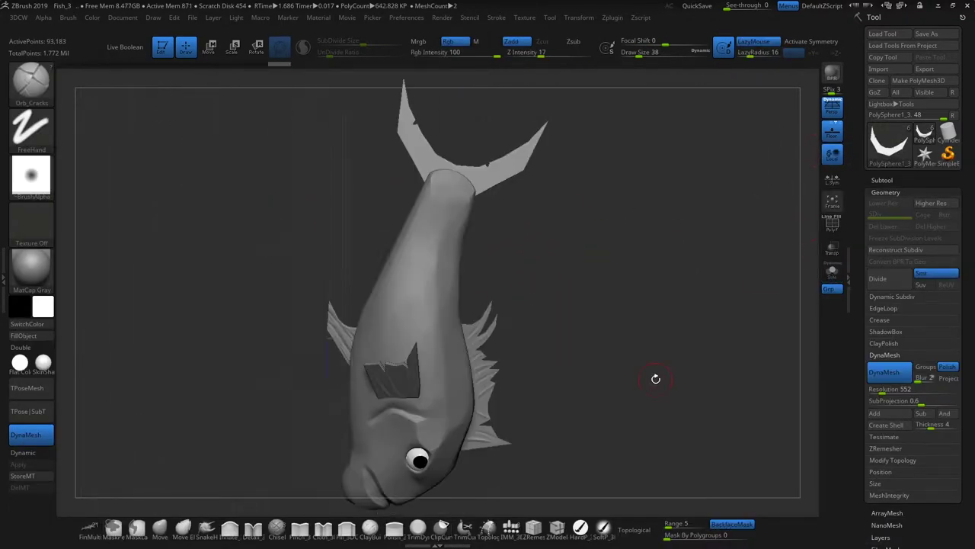
{"action": "mouse_move", "coordinate": [655, 379]}
{"action": "left_mouse_down"}
{"action": "mouse_move", "coordinate": [614, 312]}
{"action": "mouse_move", "coordinate": [579, 333]}
{"action": "mouse_move", "coordinate": [523, 407]}
{"action": "mouse_move", "coordinate": [530, 422]}
{"action": "mouse_move", "coordinate": [556, 320]}
{"action": "left_mouse_up"}
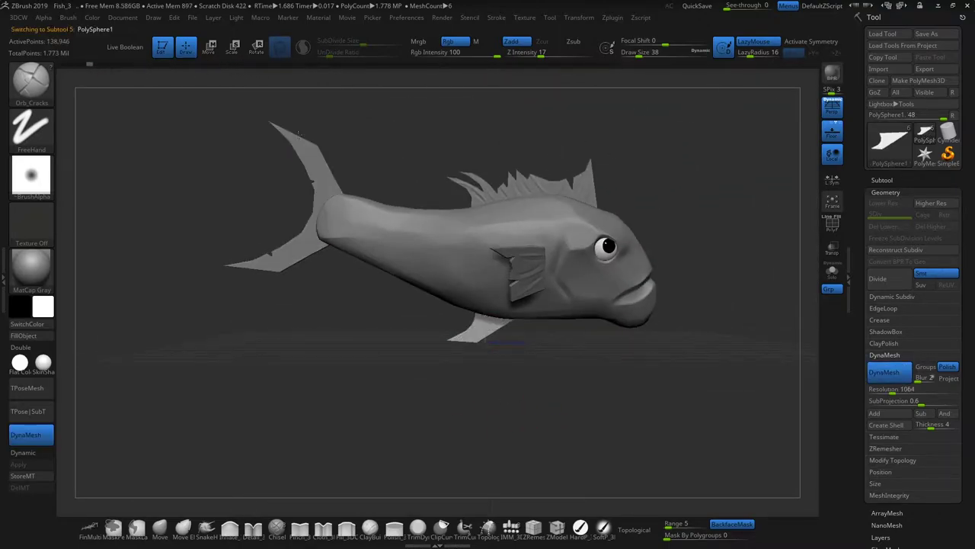
{"action": "left_click", "coordinate": [832, 271]}
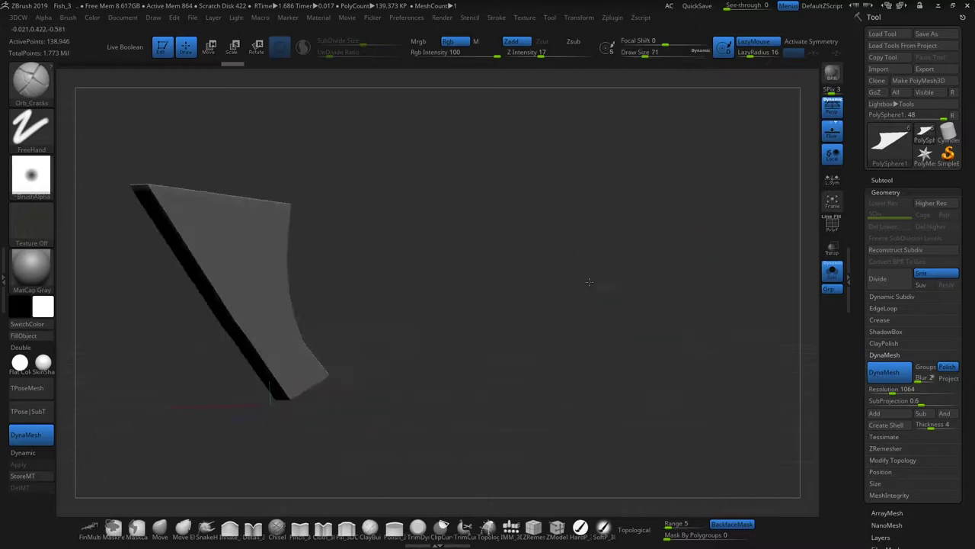
{"action": "left_click_drag", "start_coordinate": [454, 204], "coordinate": [264, 269]}
{"action": "left_click_drag", "start_coordinate": [99, 192], "coordinate": [507, 384]}
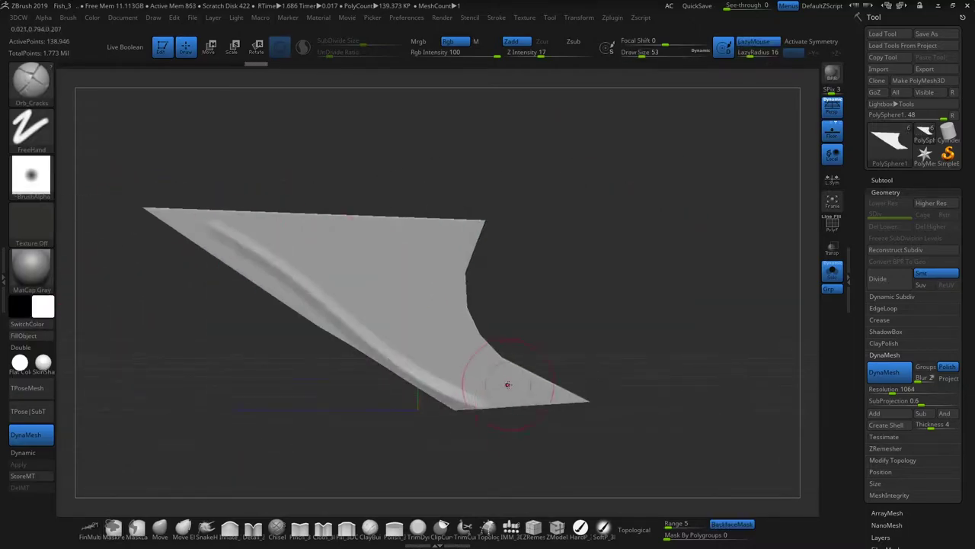
{"action": "mouse_move", "coordinate": [550, 333]}
{"action": "left_mouse_down"}
{"action": "mouse_move", "coordinate": [563, 228]}
{"action": "mouse_move", "coordinate": [585, 186]}
{"action": "left_mouse_up"}
Step: Show the whole fish, reselect the body, and switch to MaskLasso in a top-down view
{"action": "left_click", "coordinate": [832, 271]}
{"action": "mouse_move", "coordinate": [617, 225]}
{"action": "left_mouse_down"}
{"action": "mouse_move", "coordinate": [647, 224]}
{"action": "mouse_move", "coordinate": [425, 424]}
{"action": "left_mouse_up"}
{"action": "mouse_move", "coordinate": [453, 469]}
{"action": "left_mouse_down"}
{"action": "mouse_move", "coordinate": [487, 244]}
{"action": "mouse_move", "coordinate": [507, 226]}
{"action": "mouse_move", "coordinate": [575, 274]}
{"action": "left_mouse_up"}
{"action": "key", "text": "space"}
{"action": "mouse_move", "coordinate": [828, 371]}
{"action": "left_mouse_down"}
{"action": "mouse_move", "coordinate": [540, 389]}
{"action": "mouse_move", "coordinate": [662, 481]}
{"action": "left_mouse_up"}
Step: Pick the polish brush and switch the fish to the zbro_modeling matcap
{"action": "mouse_move", "coordinate": [832, 389]}
{"action": "left_mouse_down"}
{"action": "mouse_move", "coordinate": [532, 258]}
{"action": "mouse_move", "coordinate": [375, 279]}
{"action": "mouse_move", "coordinate": [566, 290]}
{"action": "mouse_move", "coordinate": [525, 283]}
{"action": "left_mouse_up"}
{"action": "key", "text": "b"}
{"action": "key", "text": "h"}
{"action": "key", "text": "p"}
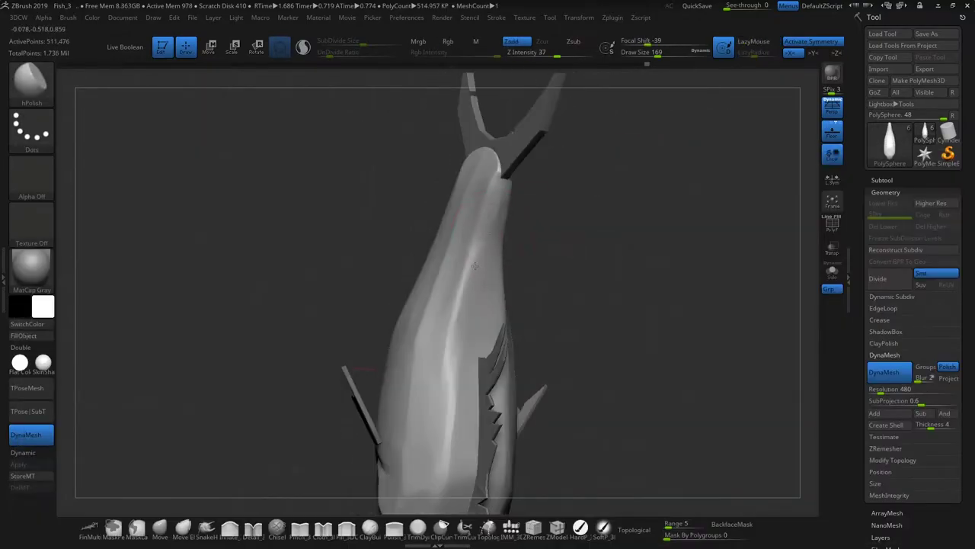
{"action": "left_click_drag", "start_coordinate": [591, 313], "coordinate": [403, 286]}
{"action": "key", "text": "f"}
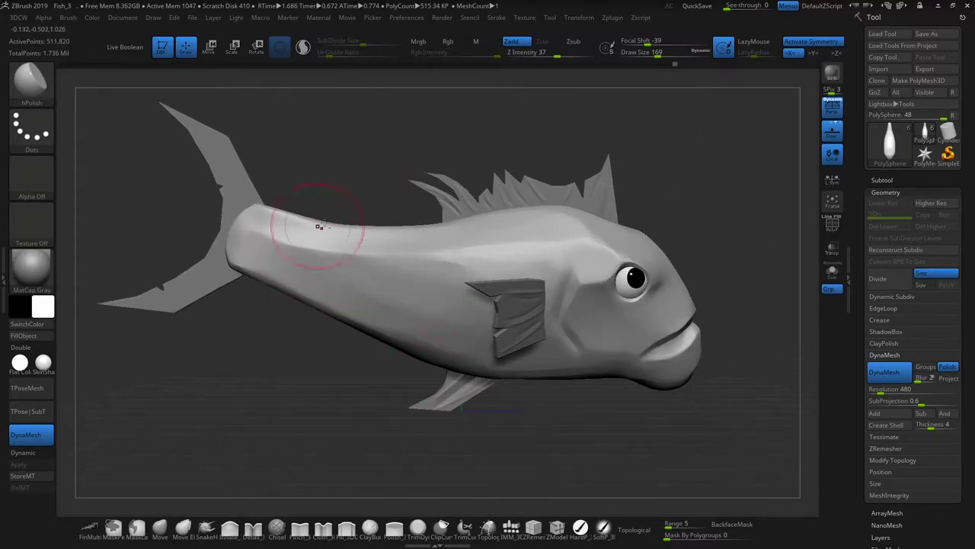
{"action": "key", "text": "m"}
{"action": "left_click", "coordinate": [183, 229]}
Step: Shape and smooth the fish's head surfaces with Move and Smooth brushes
{"action": "left_click_drag", "start_coordinate": [533, 229], "coordinate": [667, 197]}
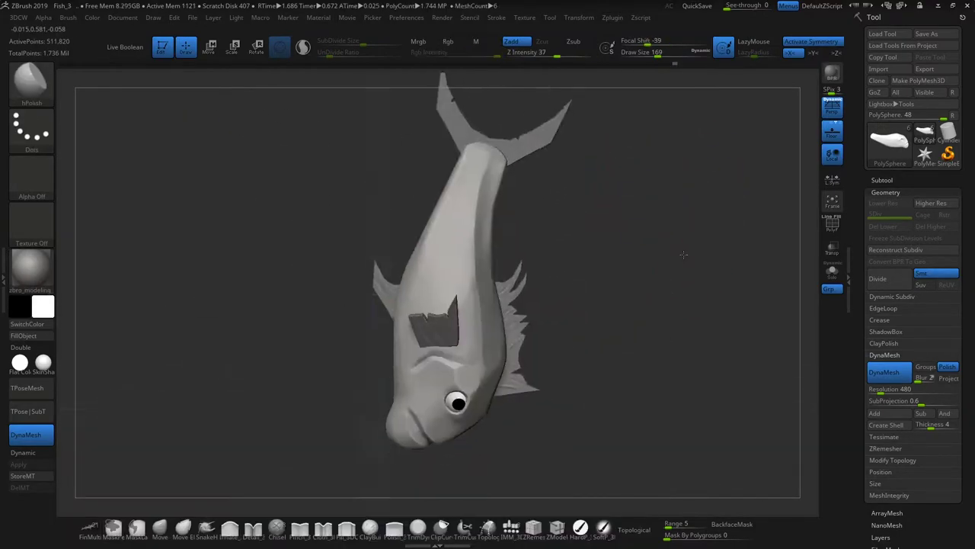
{"action": "left_click_drag", "start_coordinate": [683, 255], "coordinate": [672, 263]}
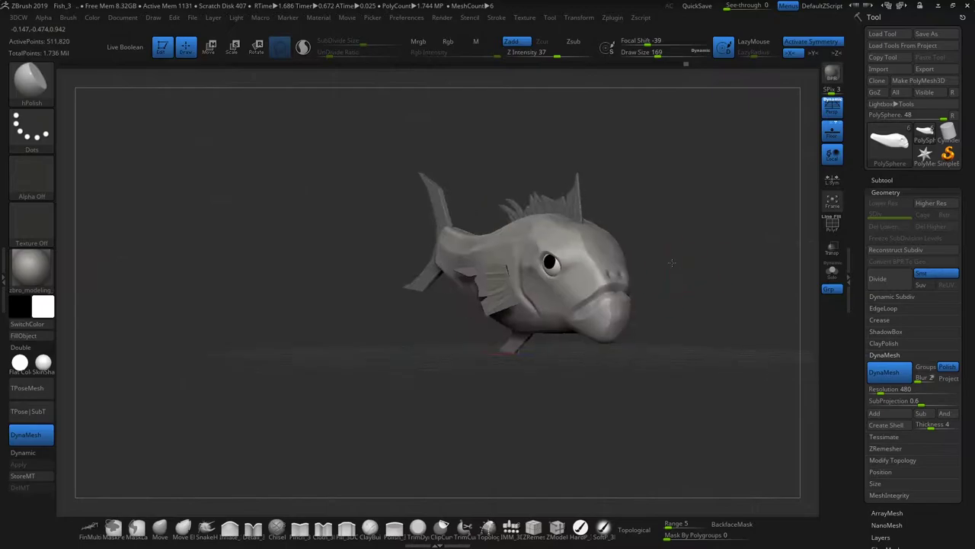
{"action": "mouse_move", "coordinate": [609, 282]}
{"action": "left_mouse_down"}
{"action": "mouse_move", "coordinate": [538, 300]}
{"action": "mouse_move", "coordinate": [446, 257]}
{"action": "left_mouse_up"}
{"action": "mouse_move", "coordinate": [555, 185]}
{"action": "left_mouse_down", "text": "alt"}
{"action": "mouse_move", "coordinate": [435, 112]}
{"action": "mouse_move", "coordinate": [577, 388]}
{"action": "mouse_move", "coordinate": [567, 283]}
{"action": "left_mouse_up", "text": "alt"}
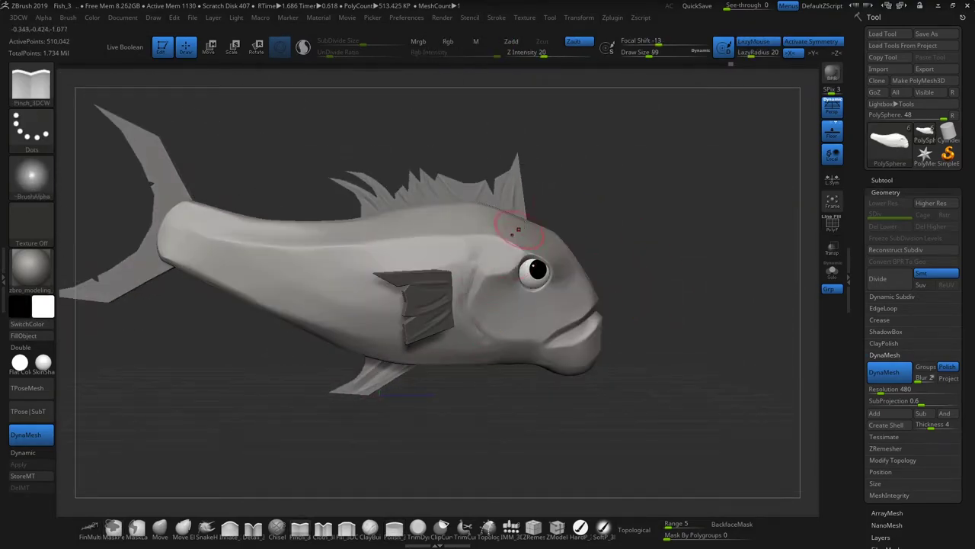
{"action": "left_click_drag", "start_coordinate": [519, 229], "coordinate": [531, 178]}
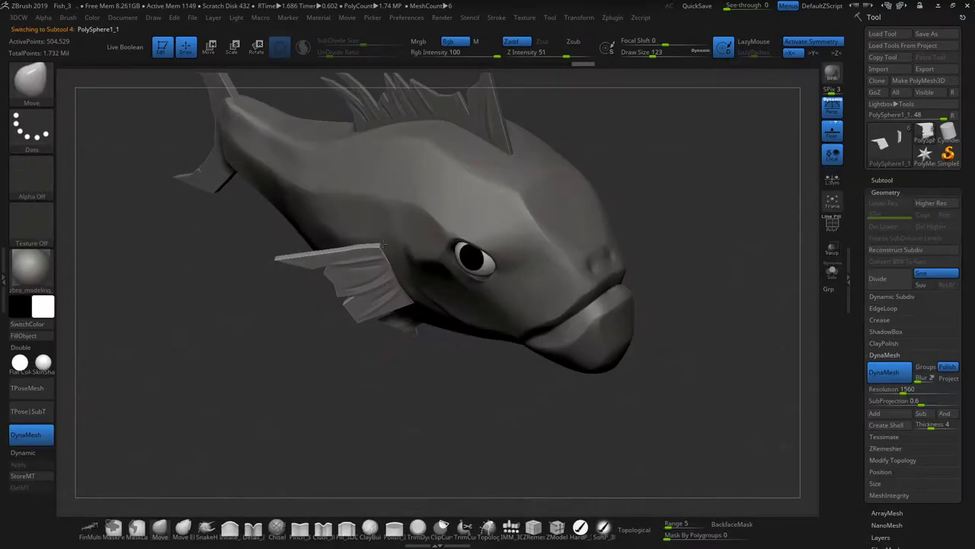
{"action": "mouse_move", "coordinate": [653, 234]}
{"action": "left_mouse_down"}
{"action": "mouse_move", "coordinate": [611, 158]}
{"action": "mouse_move", "coordinate": [668, 166]}
{"action": "mouse_move", "coordinate": [621, 227]}
{"action": "mouse_move", "coordinate": [594, 229]}
{"action": "mouse_move", "coordinate": [618, 252]}
{"action": "mouse_move", "coordinate": [526, 242]}
{"action": "left_mouse_up"}
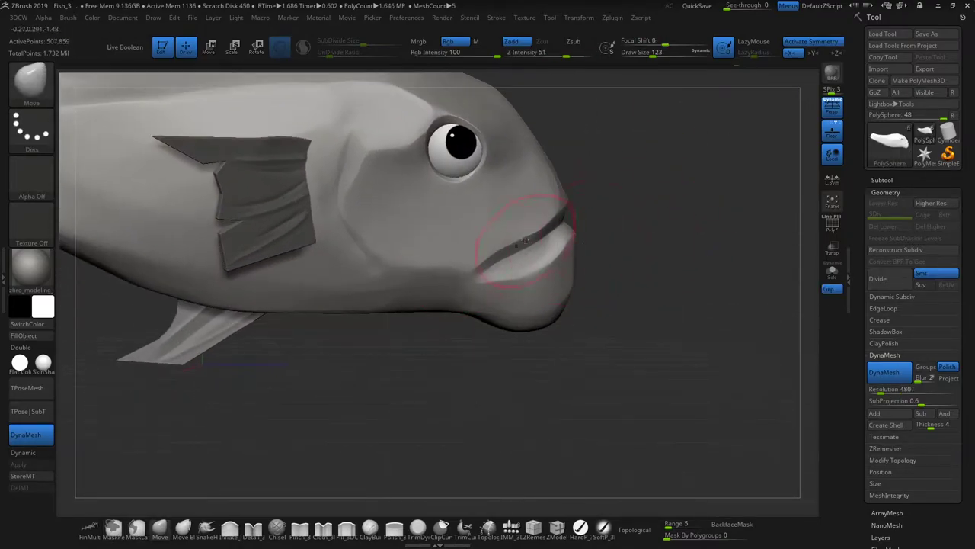
{"action": "left_click_drag", "start_coordinate": [453, 248], "coordinate": [601, 211]}
{"action": "mouse_move", "coordinate": [493, 269]}
{"action": "left_mouse_down", "text": "shift"}
{"action": "mouse_move", "coordinate": [638, 195]}
{"action": "mouse_move", "coordinate": [663, 170]}
{"action": "mouse_move", "coordinate": [624, 221]}
{"action": "mouse_move", "coordinate": [561, 230]}
{"action": "mouse_move", "coordinate": [465, 390]}
{"action": "left_mouse_up", "text": "shift"}
Step: Polish the lips with a smaller Polish_3DCW brush, then save the project
{"action": "key", "text": "space"}
{"action": "key", "text": "b"}
{"action": "key", "text": "c"}
{"action": "key", "text": "b"}
{"action": "left_click", "coordinate": [394, 528]}
{"action": "left_click_drag", "start_coordinate": [495, 487], "coordinate": [567, 246]}
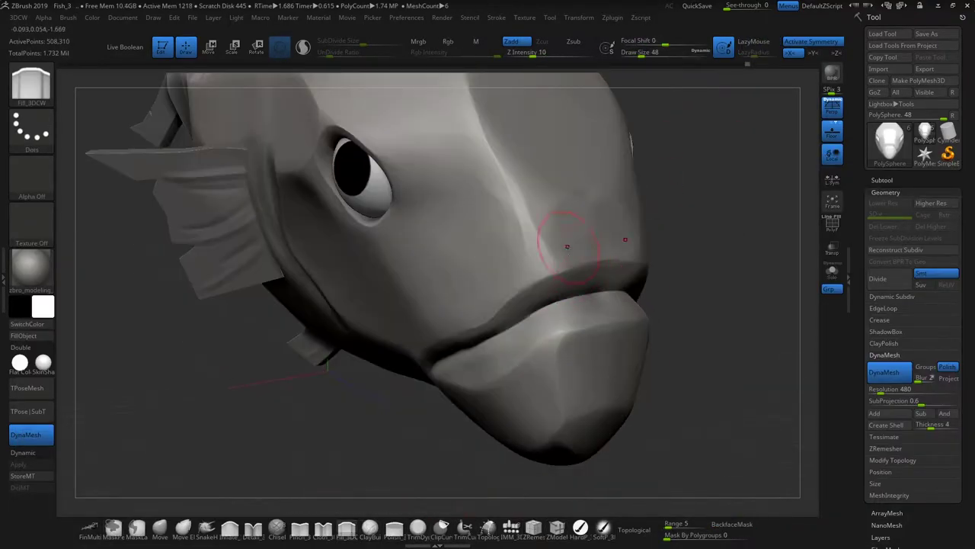
{"action": "mouse_move", "coordinate": [567, 212]}
{"action": "left_mouse_down"}
{"action": "mouse_move", "coordinate": [463, 246]}
{"action": "mouse_move", "coordinate": [564, 251]}
{"action": "mouse_move", "coordinate": [601, 269]}
{"action": "mouse_move", "coordinate": [593, 216]}
{"action": "left_mouse_up"}
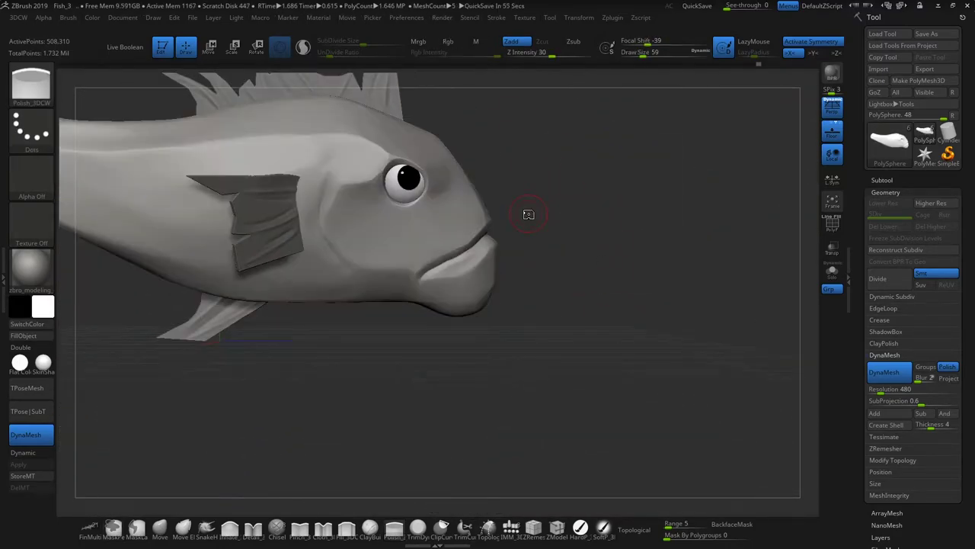
{"action": "left_click_drag", "start_coordinate": [529, 215], "coordinate": [616, 264]}
{"action": "key", "text": "ctrl+s"}
{"action": "key", "text": "Return"}
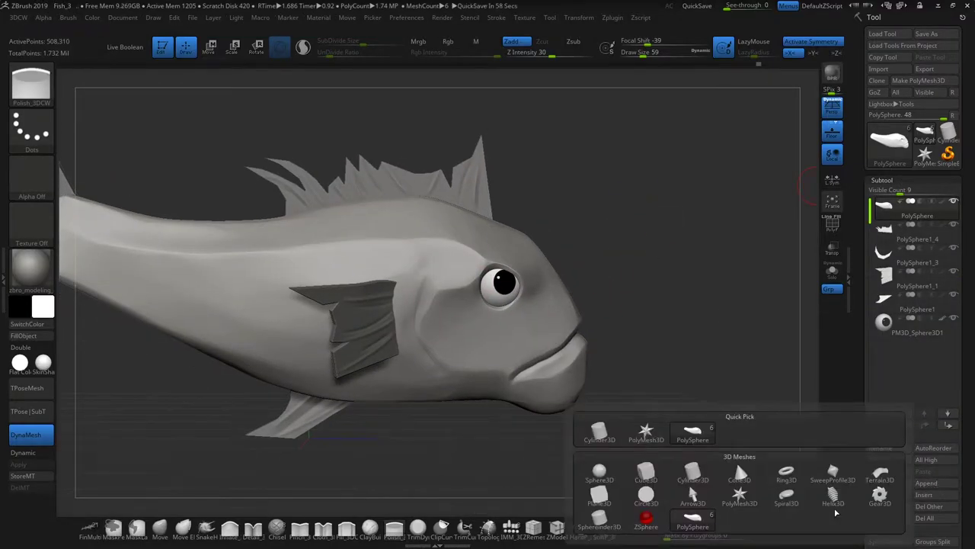
Step: Import the fish FBX, dismiss the import warnings, and inspect the PolySphere meshes
{"action": "mouse_move", "coordinate": [686, 320]}
{"action": "left_mouse_down"}
{"action": "mouse_move", "coordinate": [666, 231]}
{"action": "mouse_move", "coordinate": [625, 251]}
{"action": "left_mouse_up"}
{"action": "left_click", "coordinate": [509, 525]}
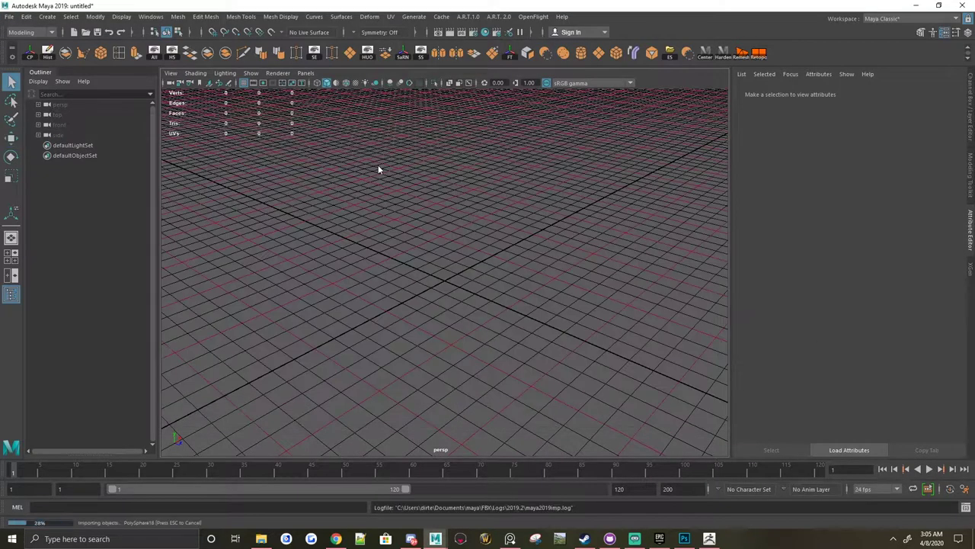
{"action": "left_click", "coordinate": [798, 184]}
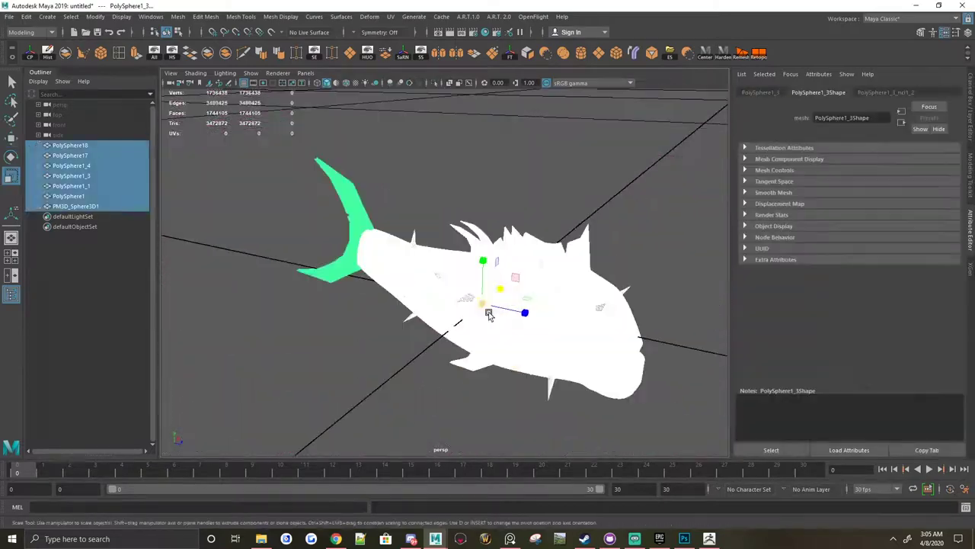
{"action": "scroll", "coordinate": [495, 289], "scroll_direction": "down", "scroll_amount": 5}
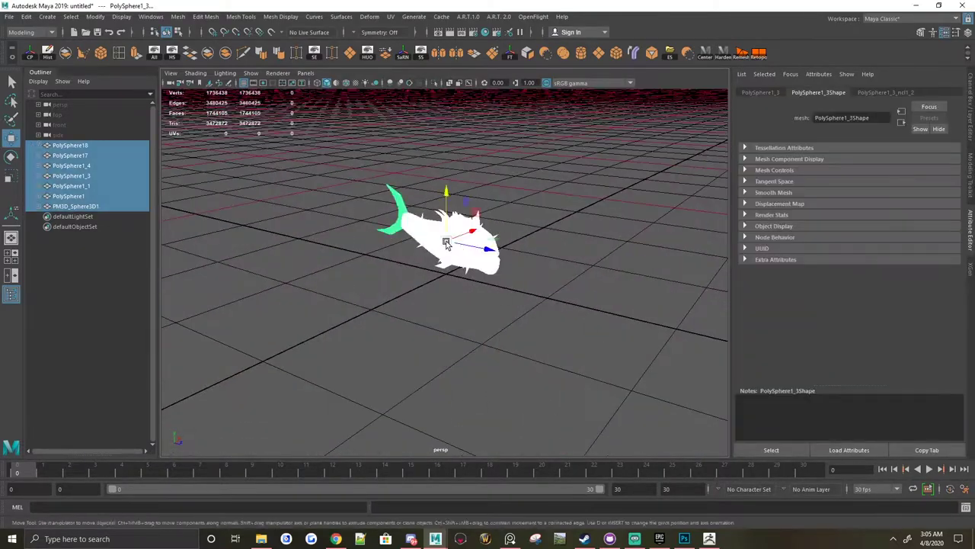
{"action": "left_click_drag", "start_coordinate": [448, 240], "coordinate": [449, 199], "text": "alt"}
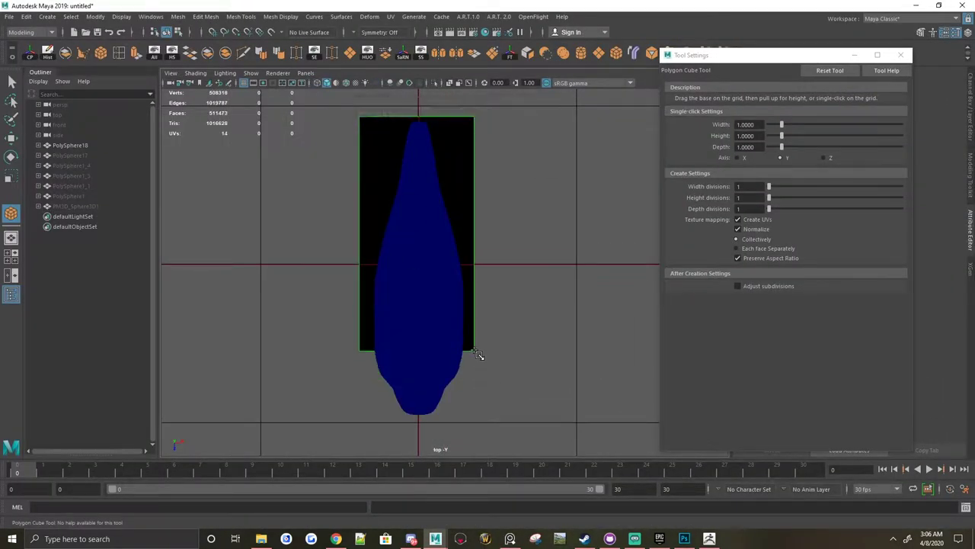
Step: In a wireframe top view, create a polygon cube over the fish body
{"action": "key", "text": "4"}
{"action": "key", "text": "F8"}
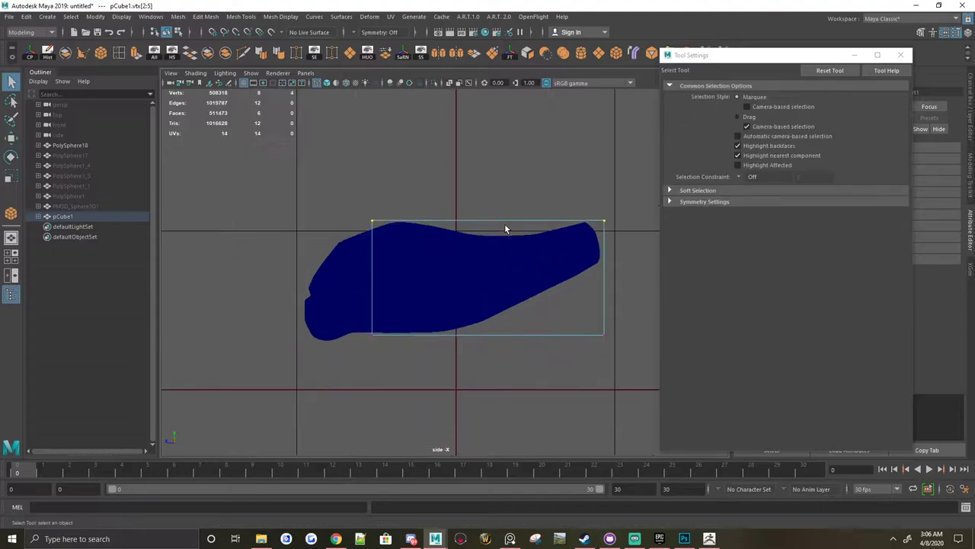
{"action": "key", "text": "4"}
{"action": "key", "text": "q"}
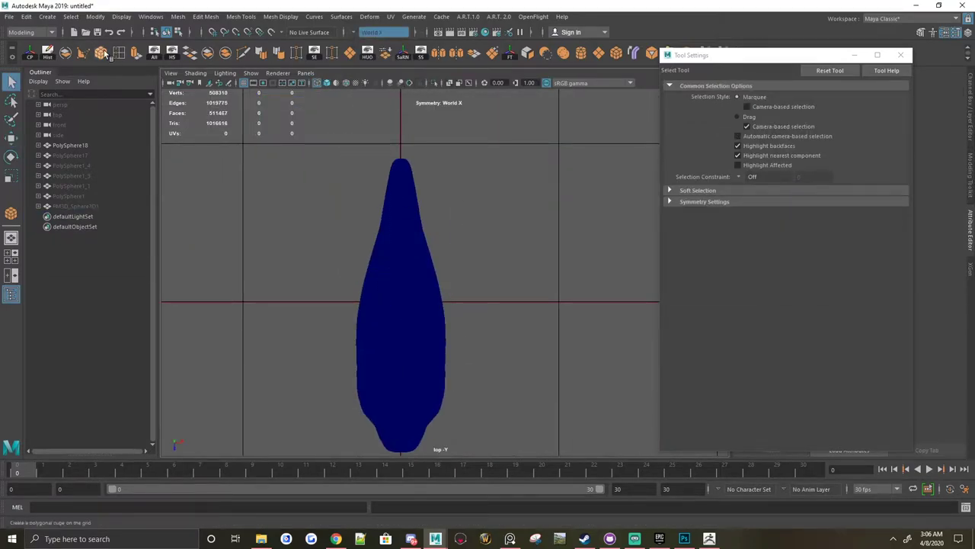
{"action": "left_click", "coordinate": [101, 54]}
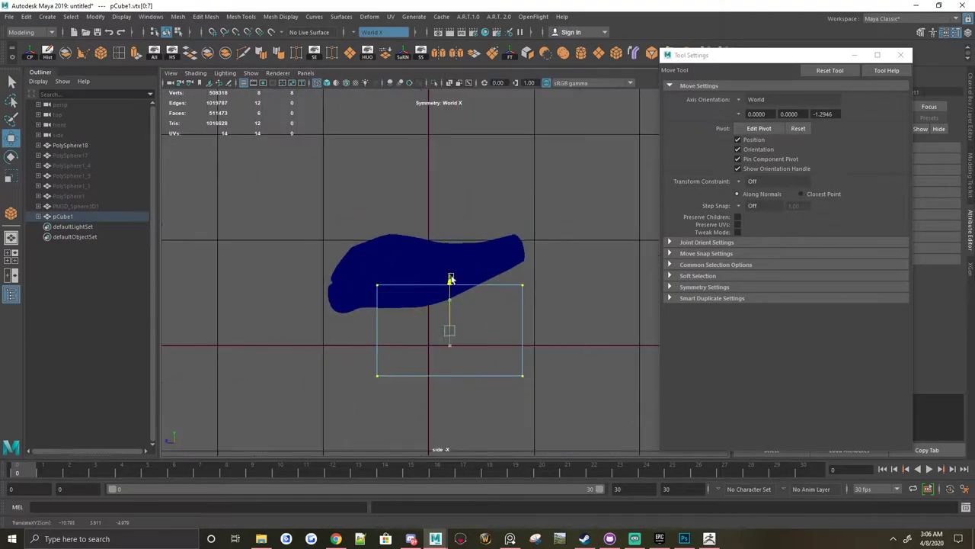
Step: Insert edge loops along pCube1 and move its vertices to follow the body outline
{"action": "left_click", "coordinate": [449, 223]}
{"action": "scroll", "coordinate": [334, 201], "scroll_direction": "up", "scroll_amount": 2}
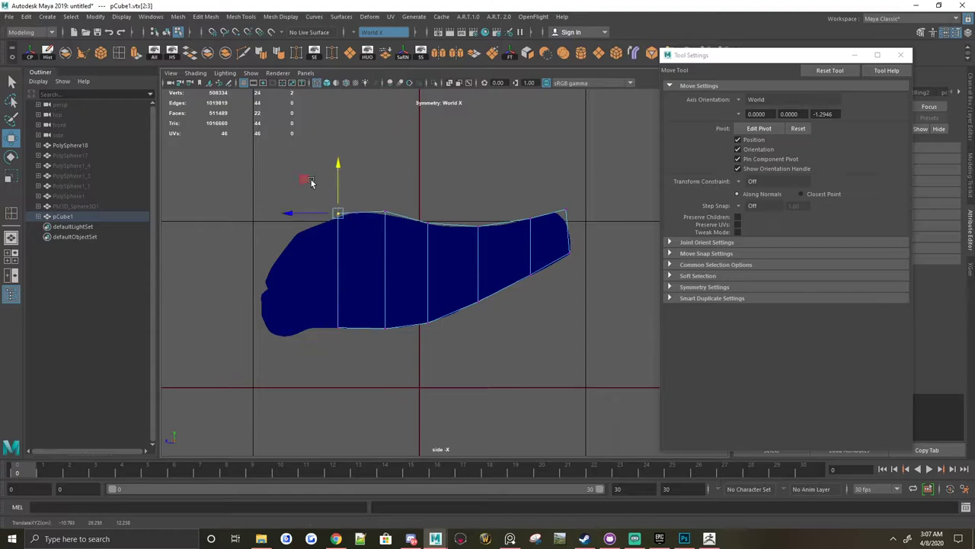
{"action": "left_click", "coordinate": [311, 180]}
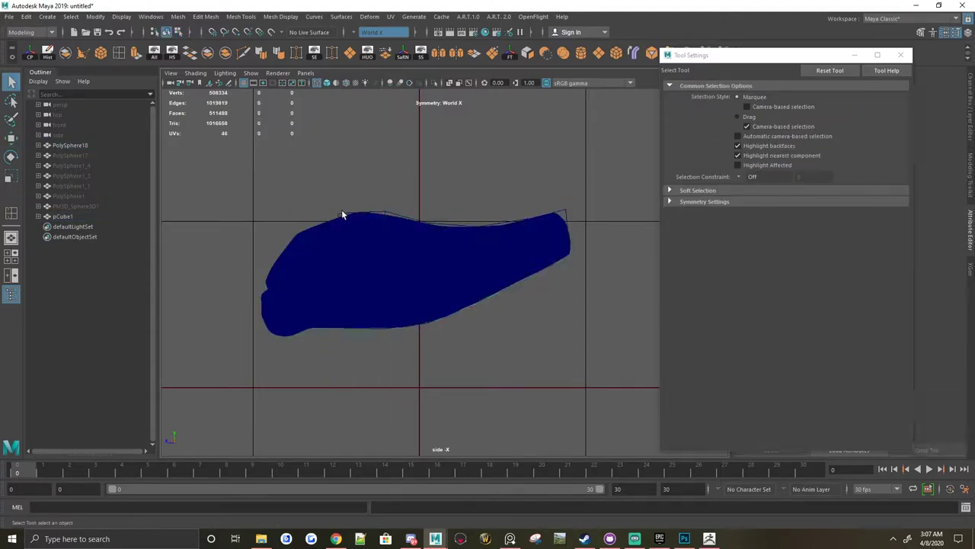
{"action": "left_click", "coordinate": [306, 221]}
{"action": "key", "text": "w"}
{"action": "left_click_drag", "start_coordinate": [350, 229], "coordinate": [321, 195]}
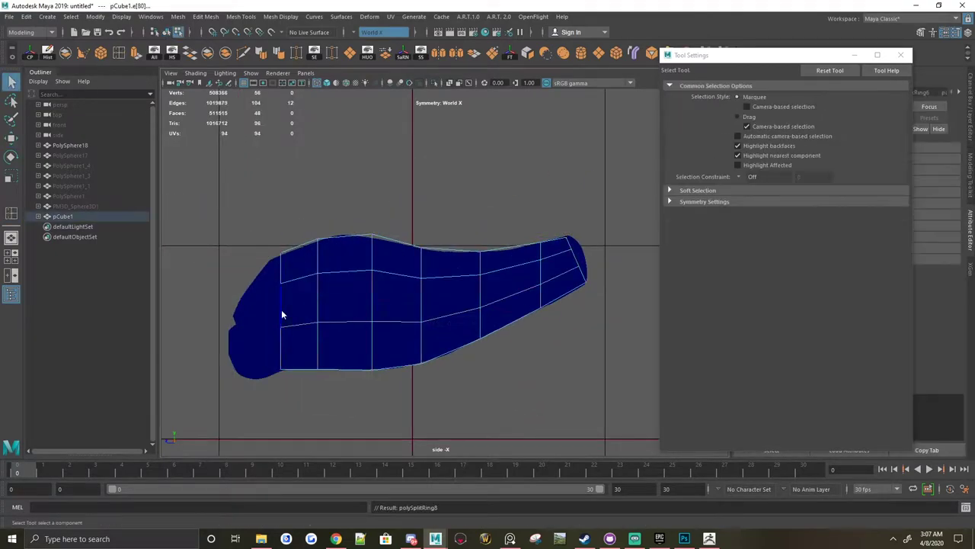
{"action": "left_click_drag", "start_coordinate": [441, 181], "coordinate": [442, 183]}
{"action": "key", "text": "w"}
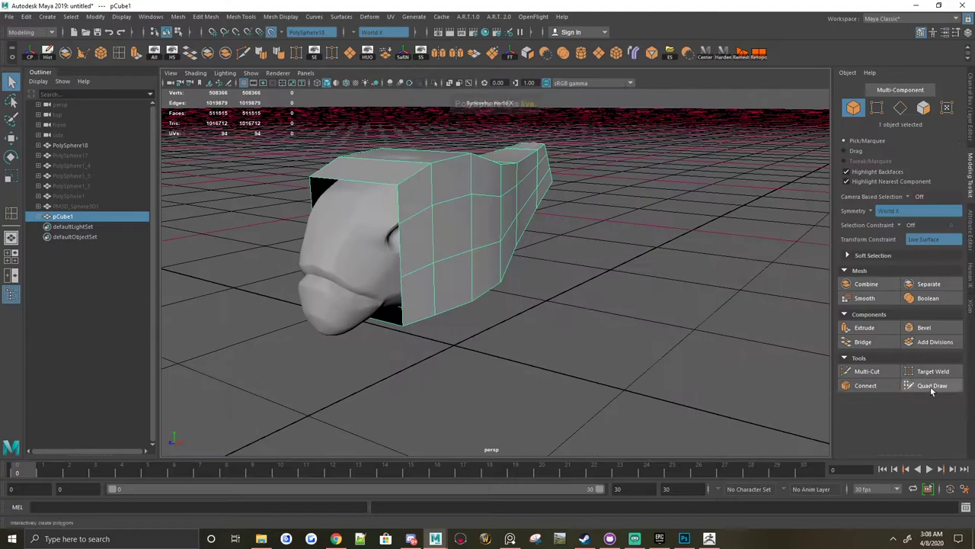
Step: Fill the previewed quad faces on the blue body hull with Quad Draw
{"action": "mouse_move", "coordinate": [440, 219]}
{"action": "left_mouse_down", "text": "alt"}
{"action": "mouse_move", "coordinate": [398, 270]}
{"action": "mouse_move", "coordinate": [447, 277]}
{"action": "mouse_move", "coordinate": [617, 233]}
{"action": "mouse_move", "coordinate": [575, 297]}
{"action": "mouse_move", "coordinate": [582, 196]}
{"action": "mouse_move", "coordinate": [414, 200]}
{"action": "mouse_move", "coordinate": [457, 213]}
{"action": "left_mouse_up", "text": "alt"}
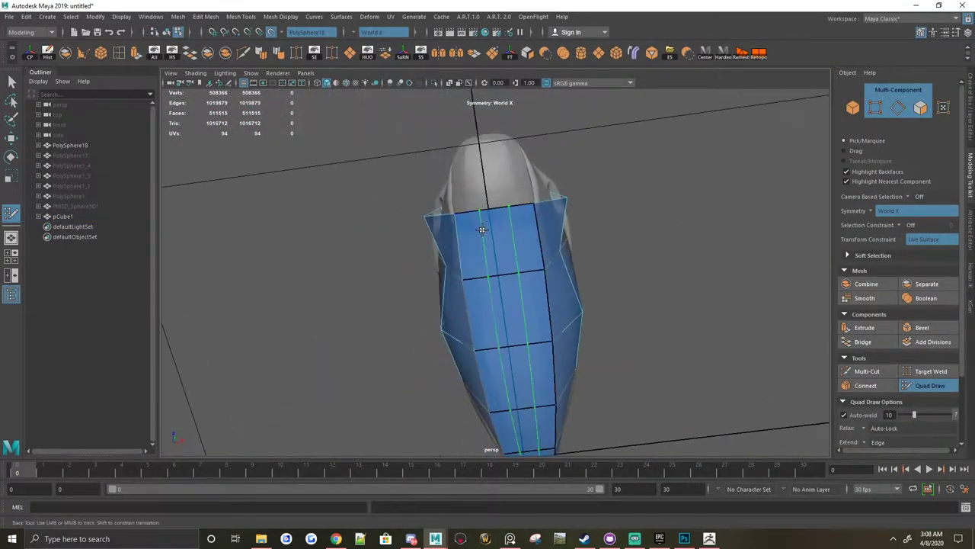
{"action": "scroll", "coordinate": [458, 214], "scroll_direction": "up", "scroll_amount": 5}
{"action": "middle_click_drag", "start_coordinate": [457, 213], "coordinate": [463, 220], "text": "alt"}
{"action": "scroll", "coordinate": [462, 219], "scroll_direction": "down", "scroll_amount": 5}
{"action": "mouse_move", "coordinate": [462, 220]}
{"action": "left_mouse_down", "text": "alt"}
{"action": "mouse_move", "coordinate": [446, 322]}
{"action": "mouse_move", "coordinate": [479, 283]}
{"action": "mouse_move", "coordinate": [508, 337]}
{"action": "mouse_move", "coordinate": [523, 336]}
{"action": "mouse_move", "coordinate": [534, 252]}
{"action": "left_mouse_up", "text": "alt"}
{"action": "scroll", "coordinate": [463, 269], "scroll_direction": "up", "scroll_amount": 5}
{"action": "scroll", "coordinate": [533, 252], "scroll_direction": "up", "scroll_amount": 5}
{"action": "scroll", "coordinate": [588, 163], "scroll_direction": "down", "scroll_amount": 5}
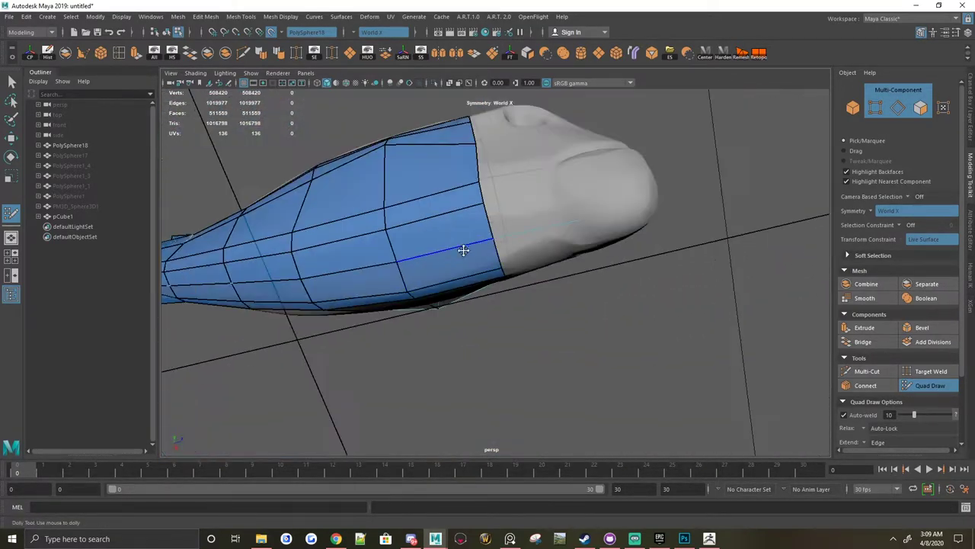
{"action": "mouse_move", "coordinate": [467, 246]}
{"action": "left_mouse_down", "text": "alt"}
{"action": "mouse_move", "coordinate": [496, 280]}
{"action": "mouse_move", "coordinate": [455, 261]}
{"action": "mouse_move", "coordinate": [549, 200]}
{"action": "left_mouse_up", "text": "alt"}
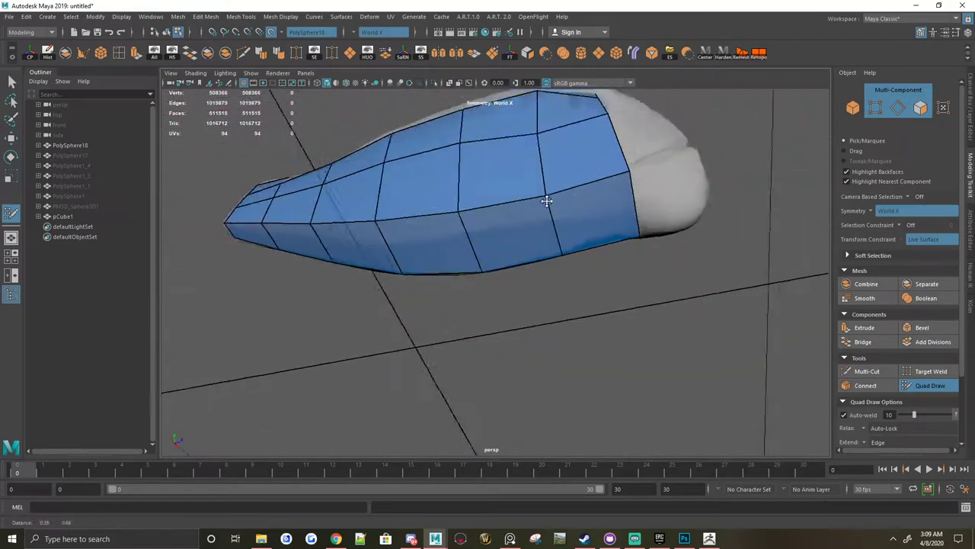
{"action": "scroll", "coordinate": [515, 287], "scroll_direction": "up", "scroll_amount": 3}
{"action": "mouse_move", "coordinate": [515, 287]}
{"action": "left_mouse_down", "text": "alt"}
{"action": "mouse_move", "coordinate": [448, 294]}
{"action": "mouse_move", "coordinate": [239, 244]}
{"action": "mouse_move", "coordinate": [448, 203]}
{"action": "mouse_move", "coordinate": [554, 272]}
{"action": "mouse_move", "coordinate": [414, 185]}
{"action": "mouse_move", "coordinate": [492, 351]}
{"action": "mouse_move", "coordinate": [648, 262]}
{"action": "mouse_move", "coordinate": [424, 181]}
{"action": "mouse_move", "coordinate": [513, 287]}
{"action": "left_mouse_up", "text": "alt"}
{"action": "middle_click_drag", "start_coordinate": [513, 288], "coordinate": [494, 197], "text": "alt"}
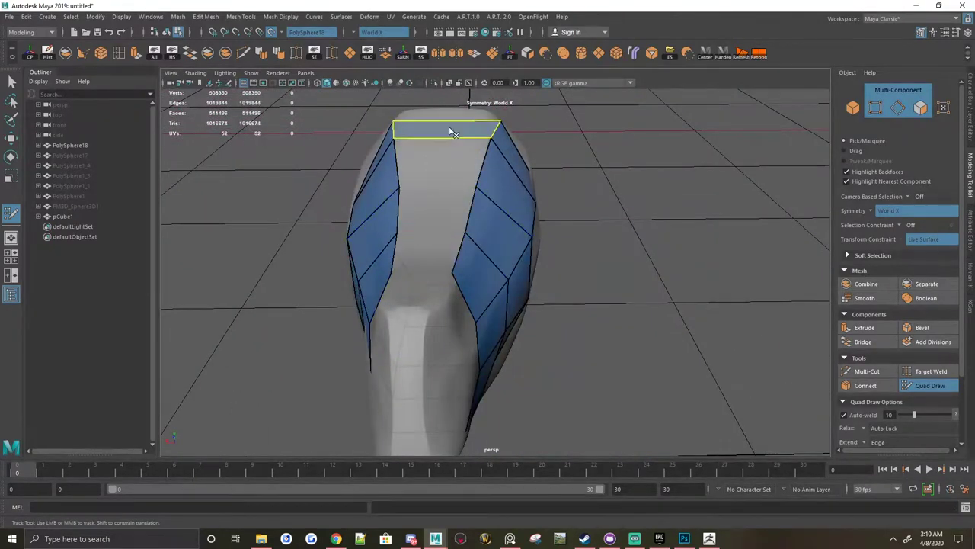
{"action": "left_click_drag", "start_coordinate": [450, 133], "coordinate": [541, 314], "text": "alt"}
{"action": "left_click_drag", "start_coordinate": [513, 219], "coordinate": [461, 241], "text": "alt"}
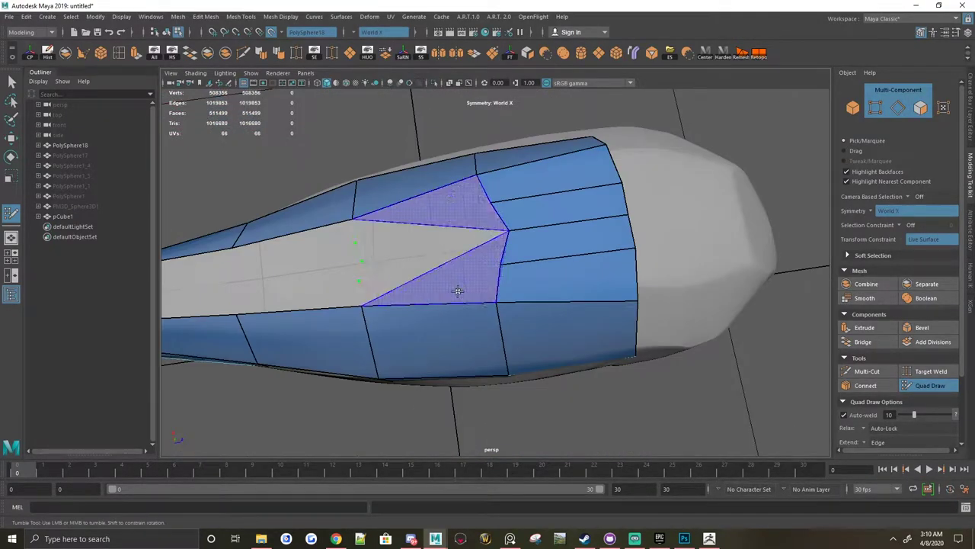
{"action": "middle_click_drag", "start_coordinate": [457, 290], "coordinate": [392, 261], "text": "alt"}
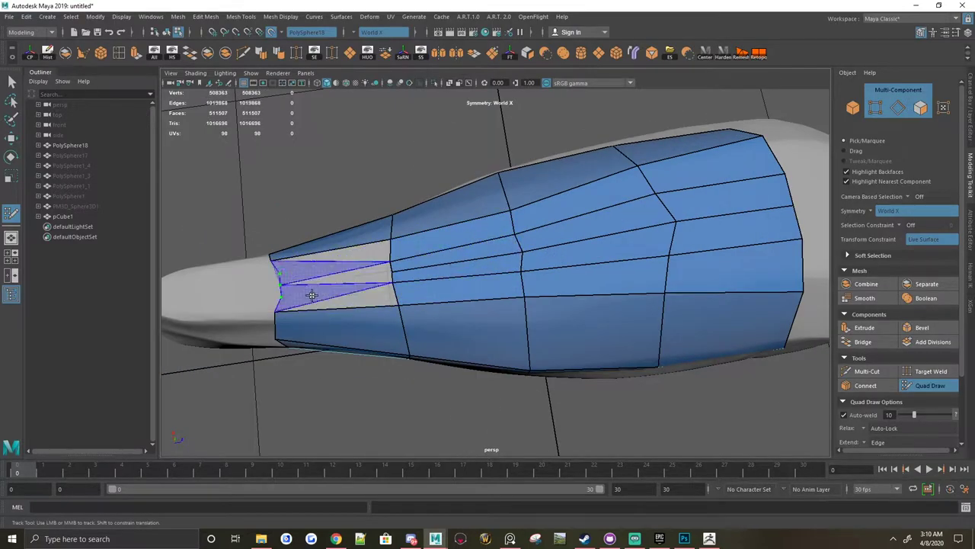
{"action": "scroll", "coordinate": [312, 295], "scroll_direction": "up", "scroll_amount": 3}
{"action": "left_click", "coordinate": [407, 327], "text": "shift"}
{"action": "scroll", "coordinate": [483, 266], "scroll_direction": "down", "scroll_amount": 3}
Step: Undo the added centre faces and redraw quads filling the lower centre strip
{"action": "left_click_drag", "start_coordinate": [483, 266], "coordinate": [394, 248], "text": "alt"}
{"action": "middle_click_drag", "start_coordinate": [394, 249], "coordinate": [466, 283], "text": "alt"}
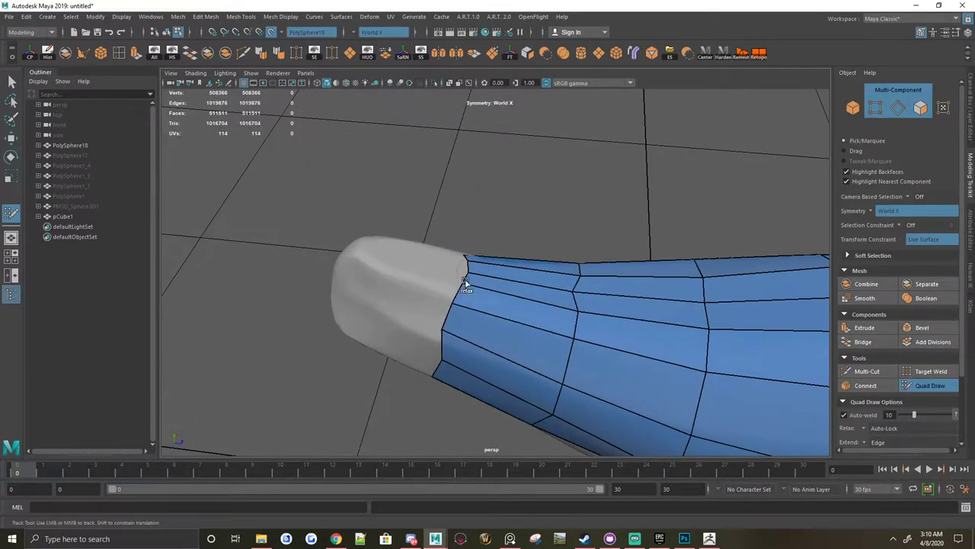
{"action": "scroll", "coordinate": [467, 284], "scroll_direction": "down", "scroll_amount": 3}
{"action": "key", "text": "ctrl+z"}
{"action": "mouse_move", "coordinate": [655, 294]}
{"action": "left_mouse_down", "text": "alt"}
{"action": "mouse_move", "coordinate": [544, 250]}
{"action": "mouse_move", "coordinate": [492, 266]}
{"action": "mouse_move", "coordinate": [442, 367]}
{"action": "left_mouse_up", "text": "alt"}
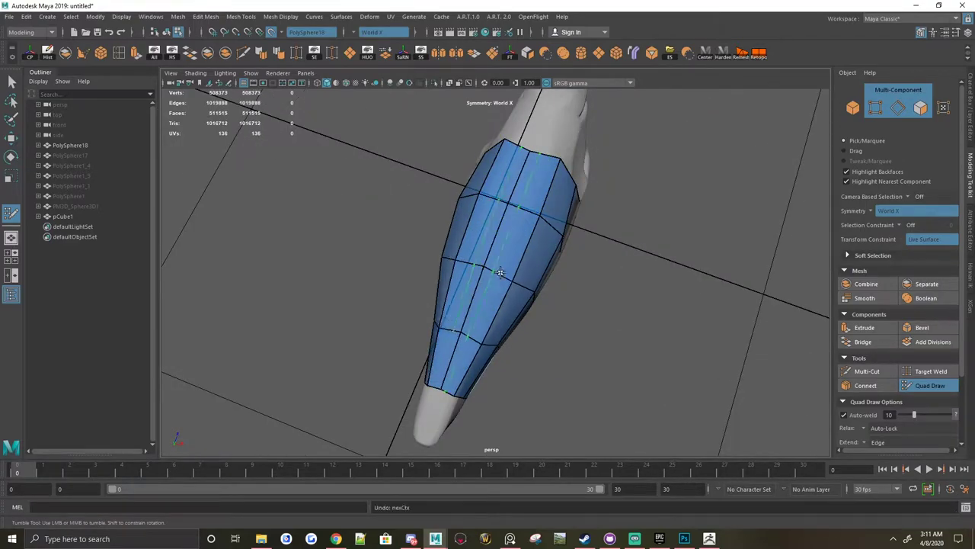
{"action": "mouse_move", "coordinate": [499, 272]}
{"action": "left_mouse_down", "text": "alt"}
{"action": "mouse_move", "coordinate": [460, 270]}
{"action": "mouse_move", "coordinate": [538, 239]}
{"action": "left_mouse_up", "text": "alt"}
{"action": "middle_click_drag", "start_coordinate": [538, 239], "coordinate": [379, 238], "text": "alt"}
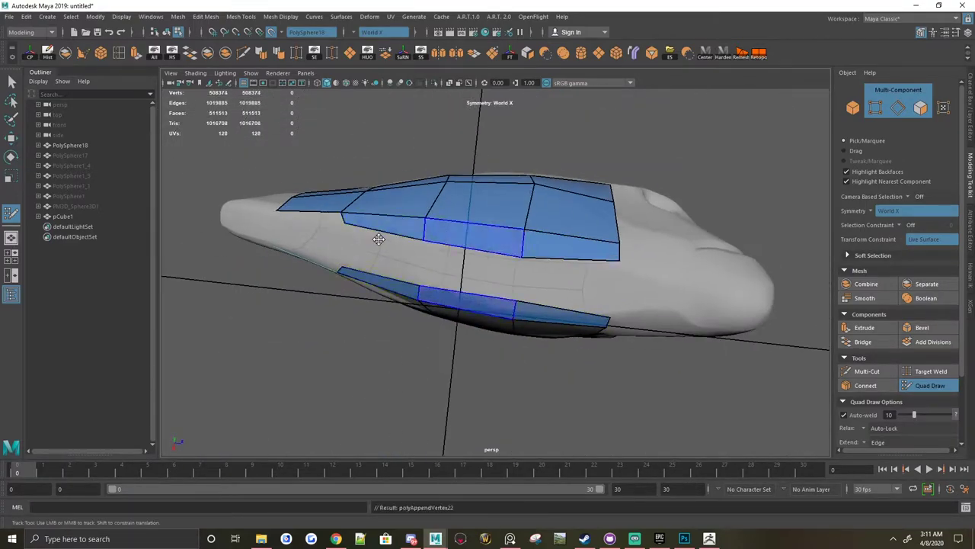
{"action": "mouse_move", "coordinate": [379, 239]}
{"action": "left_mouse_down", "text": "alt"}
{"action": "mouse_move", "coordinate": [468, 294]}
{"action": "mouse_move", "coordinate": [457, 304]}
{"action": "mouse_move", "coordinate": [342, 260]}
{"action": "left_mouse_up", "text": "alt"}
{"action": "left_click", "coordinate": [458, 305], "text": "shift"}
{"action": "left_click", "coordinate": [457, 362], "text": "shift"}
{"action": "key", "text": "q"}
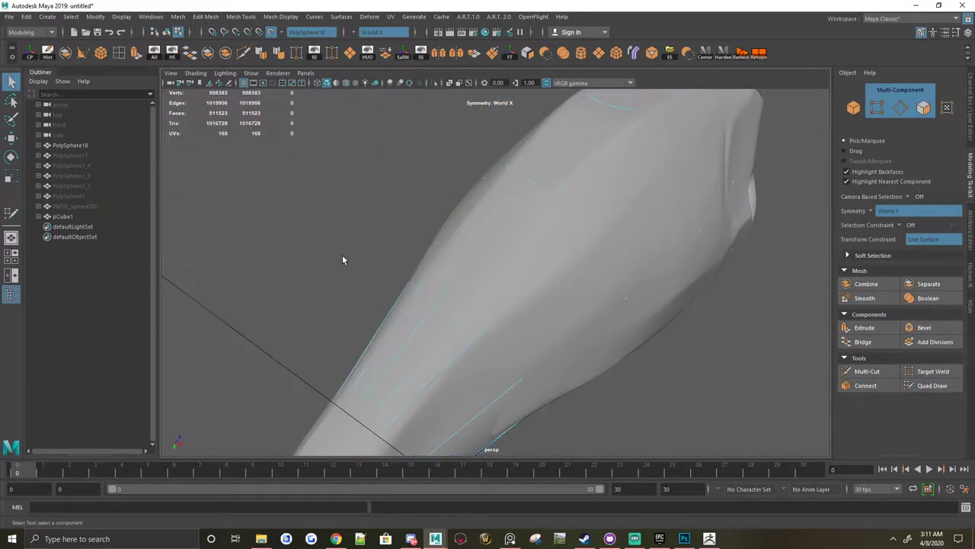
{"action": "left_click", "coordinate": [898, 386]}
{"action": "left_click_drag", "start_coordinate": [732, 305], "coordinate": [659, 244], "text": "alt"}
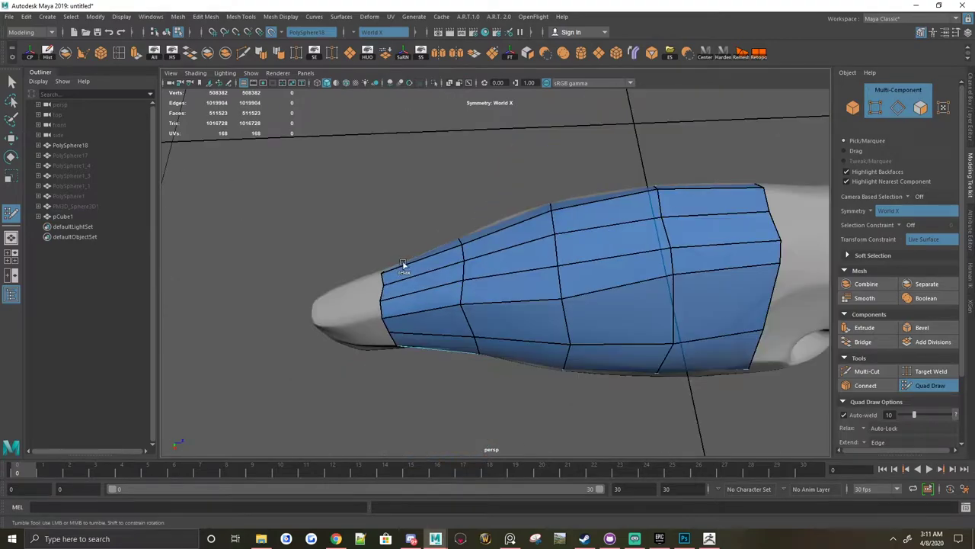
Step: Isolate pCube1 and merge all its overlapping vertices
{"action": "left_click_drag", "start_coordinate": [403, 264], "coordinate": [534, 214], "text": "alt"}
{"action": "left_click", "coordinate": [481, 250]}
{"action": "key", "text": "ctrl+1"}
{"action": "key", "text": "F9"}
{"action": "right_click_drag", "start_coordinate": [523, 279], "coordinate": [572, 225], "text": "shift"}
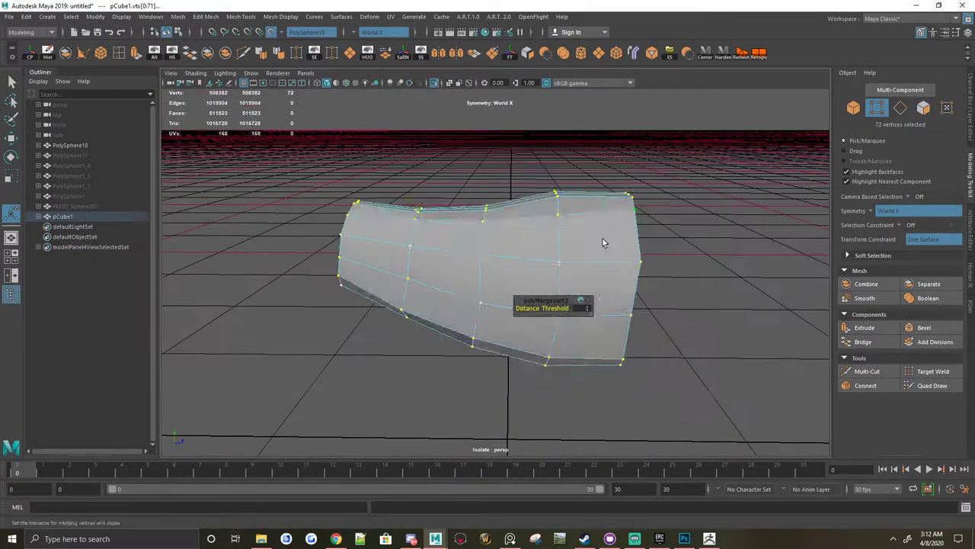
{"action": "mouse_move", "coordinate": [602, 242]}
{"action": "left_mouse_down", "text": "alt"}
{"action": "mouse_move", "coordinate": [490, 305]}
{"action": "mouse_move", "coordinate": [382, 310]}
{"action": "left_mouse_up", "text": "alt"}
{"action": "key", "text": "ctrl+1"}
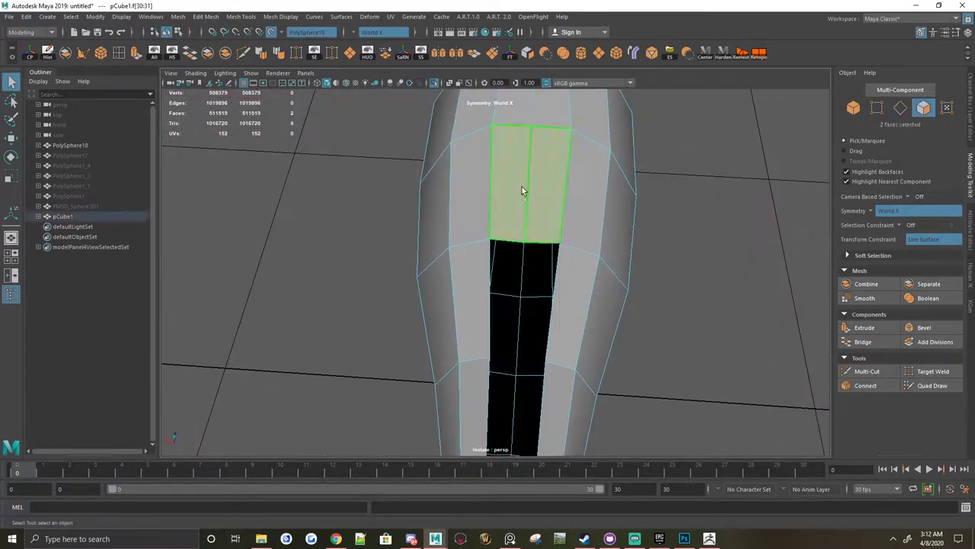
Step: Fill the grey gap on the hull's side with a quad in Quad Draw
{"action": "left_click_drag", "start_coordinate": [429, 241], "coordinate": [534, 267], "text": "alt"}
{"action": "left_click", "coordinate": [931, 384]}
{"action": "scroll", "coordinate": [529, 329], "scroll_direction": "up", "scroll_amount": 3}
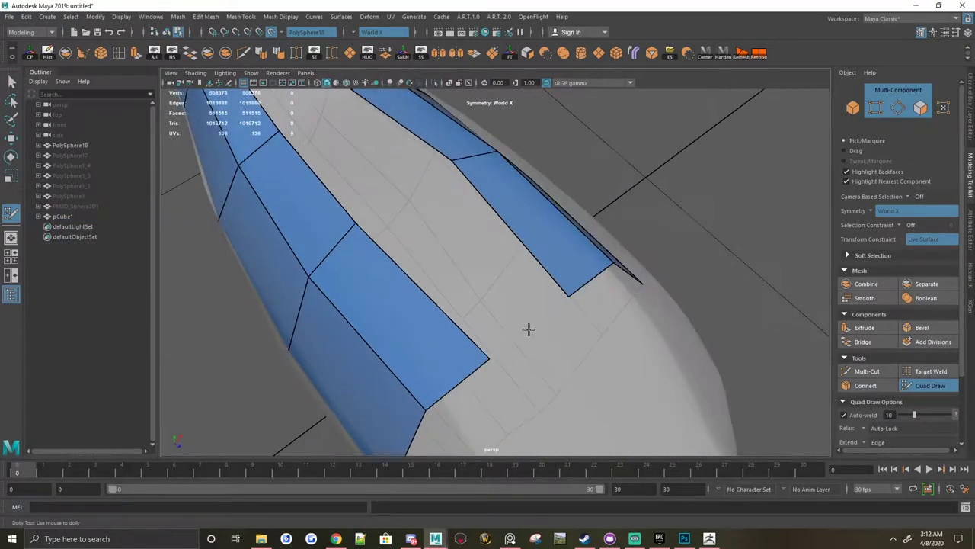
{"action": "left_click_drag", "start_coordinate": [407, 203], "coordinate": [520, 212], "text": "alt"}
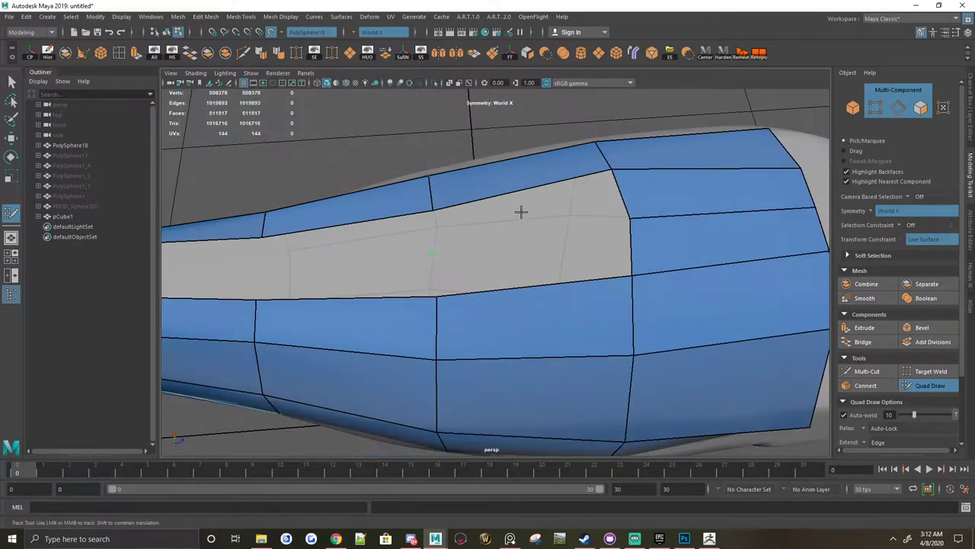
{"action": "left_click", "coordinate": [316, 247], "text": "shift"}
{"action": "left_click_drag", "start_coordinate": [316, 247], "coordinate": [490, 279], "text": "alt"}
{"action": "key", "text": "ctrl+1"}
{"action": "mouse_move", "coordinate": [525, 252]}
{"action": "left_mouse_down", "text": "alt"}
{"action": "mouse_move", "coordinate": [614, 250]}
{"action": "mouse_move", "coordinate": [583, 176]}
{"action": "left_mouse_up", "text": "alt"}
{"action": "key", "text": "ctrl+1"}
Step: Complete the quad ring around the eye socket by filling the inner ring's gap
{"action": "scroll", "coordinate": [494, 259], "scroll_direction": "down", "scroll_amount": 5}
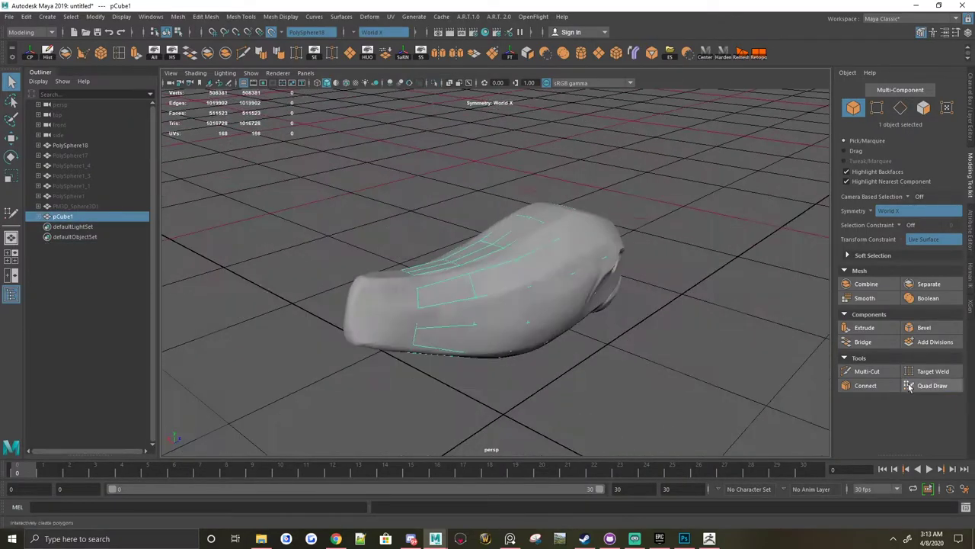
{"action": "left_click", "coordinate": [930, 385]}
{"action": "scroll", "coordinate": [447, 265], "scroll_direction": "up", "scroll_amount": 5}
{"action": "mouse_move", "coordinate": [447, 265]}
{"action": "left_mouse_down", "text": "alt"}
{"action": "mouse_move", "coordinate": [436, 283]}
{"action": "mouse_move", "coordinate": [438, 196]}
{"action": "left_mouse_up", "text": "alt"}
{"action": "mouse_move", "coordinate": [510, 352]}
{"action": "left_mouse_down", "text": "alt"}
{"action": "mouse_move", "coordinate": [528, 281]}
{"action": "mouse_move", "coordinate": [555, 266]}
{"action": "mouse_move", "coordinate": [705, 285]}
{"action": "left_mouse_up", "text": "alt"}
{"action": "mouse_move", "coordinate": [531, 180]}
{"action": "left_mouse_down", "text": "alt"}
{"action": "mouse_move", "coordinate": [577, 427]}
{"action": "mouse_move", "coordinate": [511, 333]}
{"action": "left_mouse_up", "text": "alt"}
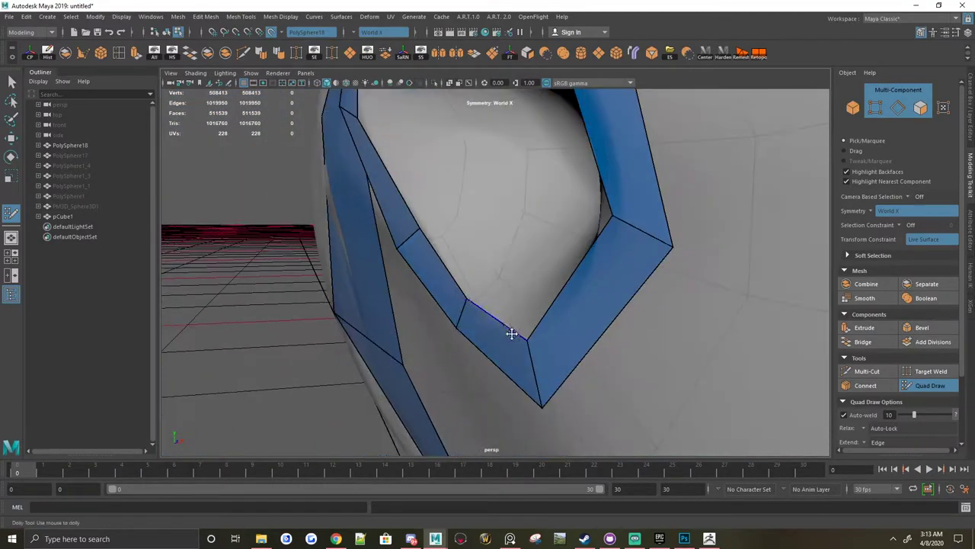
{"action": "middle_click_drag", "start_coordinate": [512, 333], "coordinate": [610, 258], "text": "alt"}
{"action": "right_click_drag", "start_coordinate": [610, 258], "coordinate": [514, 181], "text": "alt"}
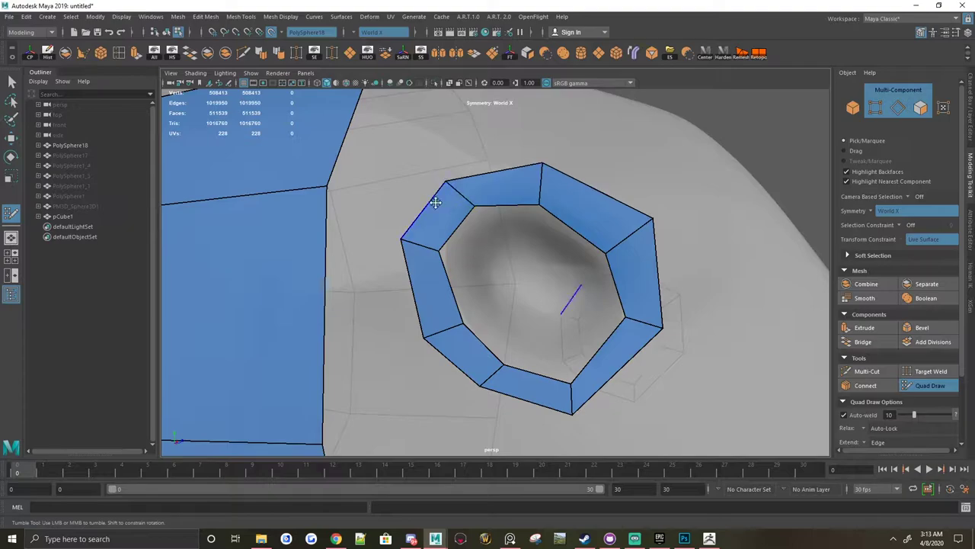
{"action": "right_click_drag", "start_coordinate": [402, 189], "coordinate": [521, 291], "text": "alt"}
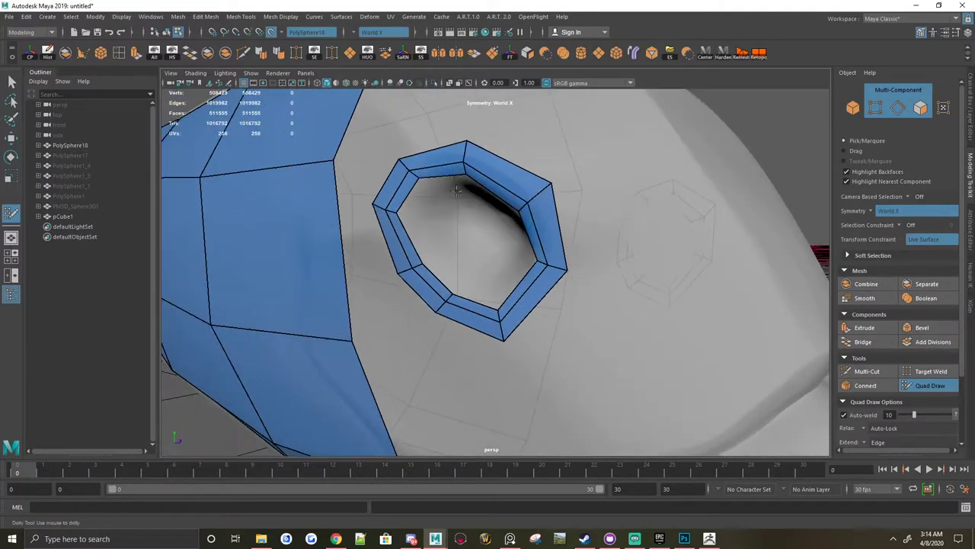
{"action": "mouse_move", "coordinate": [458, 190]}
{"action": "left_mouse_down", "text": "alt"}
{"action": "mouse_move", "coordinate": [562, 220]}
{"action": "mouse_move", "coordinate": [584, 355]}
{"action": "mouse_move", "coordinate": [451, 259]}
{"action": "mouse_move", "coordinate": [589, 253]}
{"action": "left_mouse_up", "text": "alt"}
{"action": "left_click", "coordinate": [452, 259], "text": "shift"}
Step: Extend quad strips down from the eye ring toward the mouth
{"action": "right_click_drag", "start_coordinate": [572, 341], "coordinate": [455, 355], "text": "alt"}
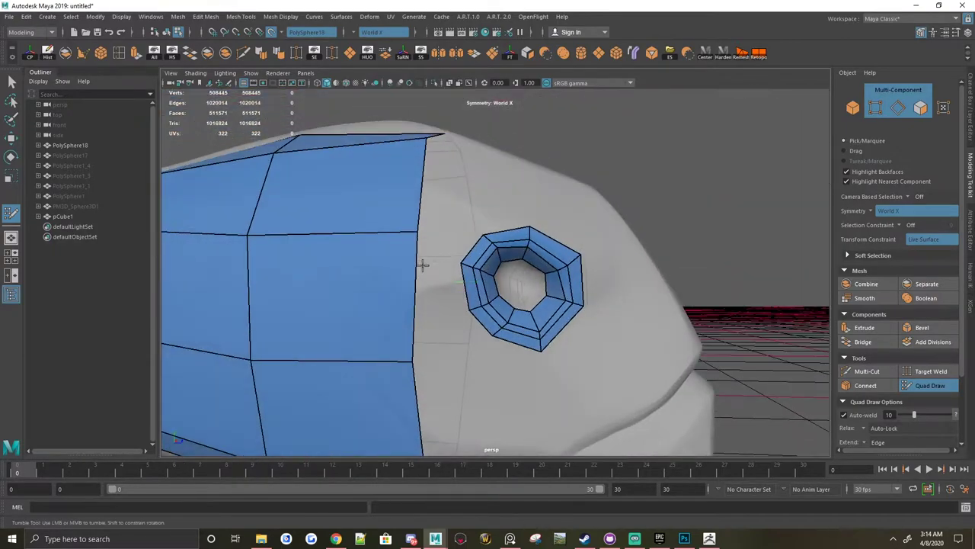
{"action": "left_click_drag", "start_coordinate": [455, 355], "coordinate": [465, 264], "text": "alt"}
{"action": "mouse_move", "coordinate": [466, 263]}
{"action": "right_mouse_down", "text": "alt"}
{"action": "mouse_move", "coordinate": [503, 290]}
{"action": "mouse_move", "coordinate": [541, 281]}
{"action": "right_mouse_up", "text": "alt"}
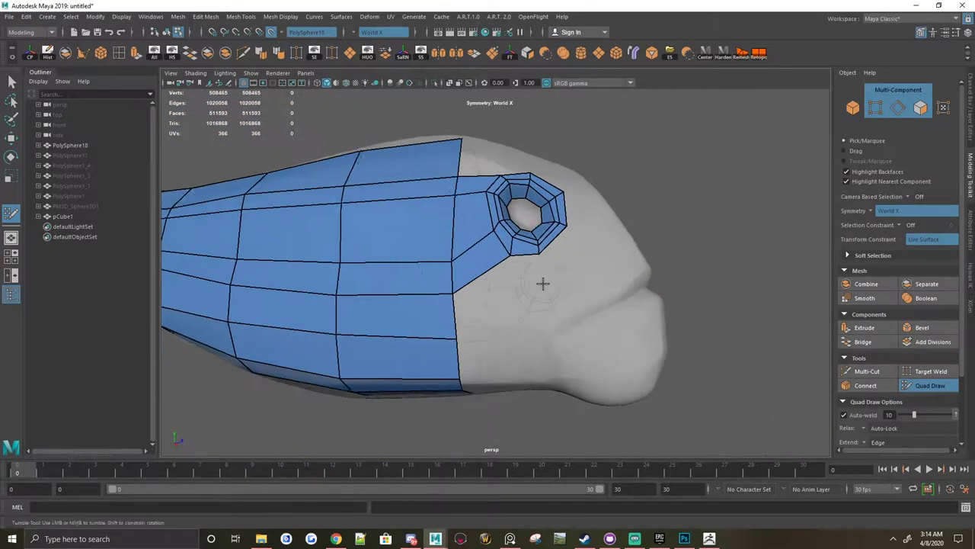
{"action": "middle_click_drag", "start_coordinate": [541, 281], "coordinate": [444, 239], "text": "alt"}
{"action": "mouse_move", "coordinate": [494, 270]}
{"action": "left_mouse_down", "text": "alt"}
{"action": "mouse_move", "coordinate": [515, 309]}
{"action": "mouse_move", "coordinate": [494, 371]}
{"action": "left_mouse_up", "text": "alt"}
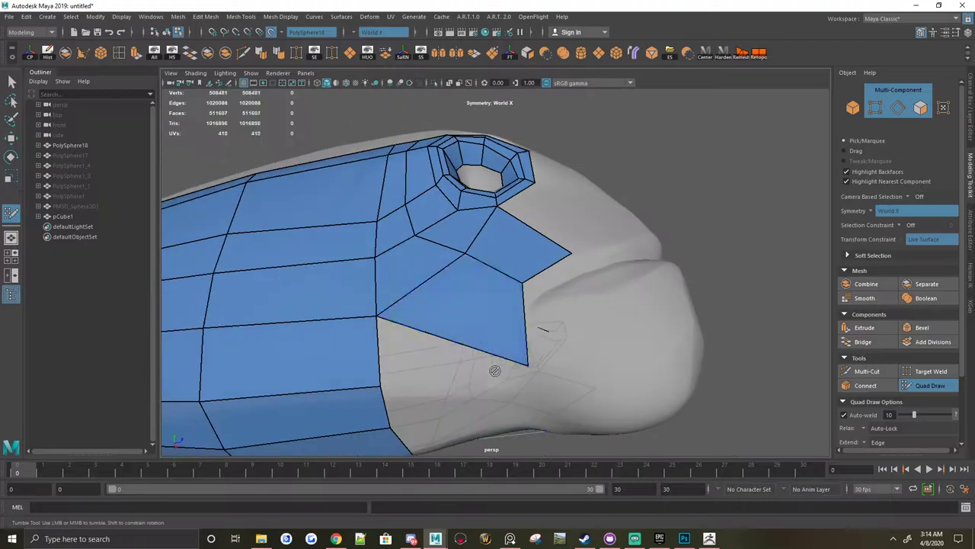
{"action": "left_click_drag", "start_coordinate": [509, 286], "coordinate": [516, 307], "text": "alt"}
{"action": "mouse_move", "coordinate": [516, 307]}
{"action": "right_mouse_down", "text": "alt"}
{"action": "mouse_move", "coordinate": [553, 298]}
{"action": "mouse_move", "coordinate": [459, 310]}
{"action": "right_mouse_up", "text": "alt"}
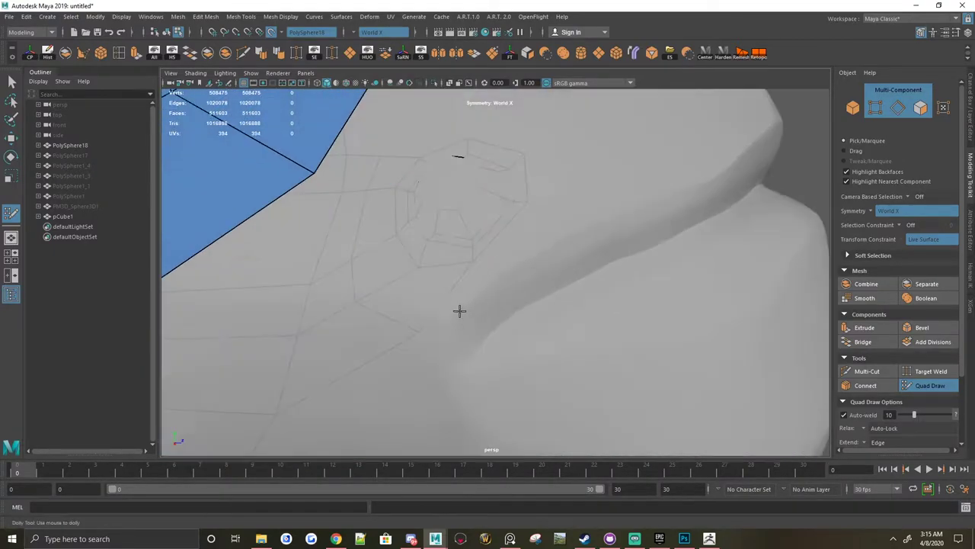
{"action": "mouse_move", "coordinate": [591, 237]}
{"action": "left_mouse_down", "text": "alt"}
{"action": "mouse_move", "coordinate": [623, 270]}
{"action": "mouse_move", "coordinate": [500, 266]}
{"action": "mouse_move", "coordinate": [623, 265]}
{"action": "mouse_move", "coordinate": [553, 233]}
{"action": "mouse_move", "coordinate": [503, 191]}
{"action": "left_mouse_up", "text": "alt"}
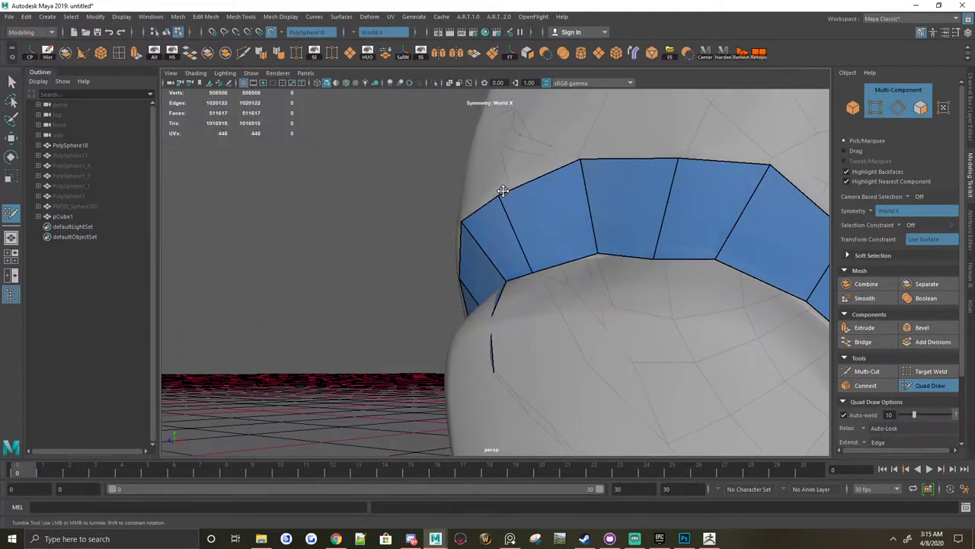
{"action": "right_click_drag", "start_coordinate": [503, 191], "coordinate": [446, 323], "text": "alt"}
{"action": "mouse_move", "coordinate": [447, 323]}
{"action": "left_mouse_down", "text": "alt"}
{"action": "mouse_move", "coordinate": [368, 348]}
{"action": "mouse_move", "coordinate": [506, 346]}
{"action": "left_mouse_up", "text": "alt"}
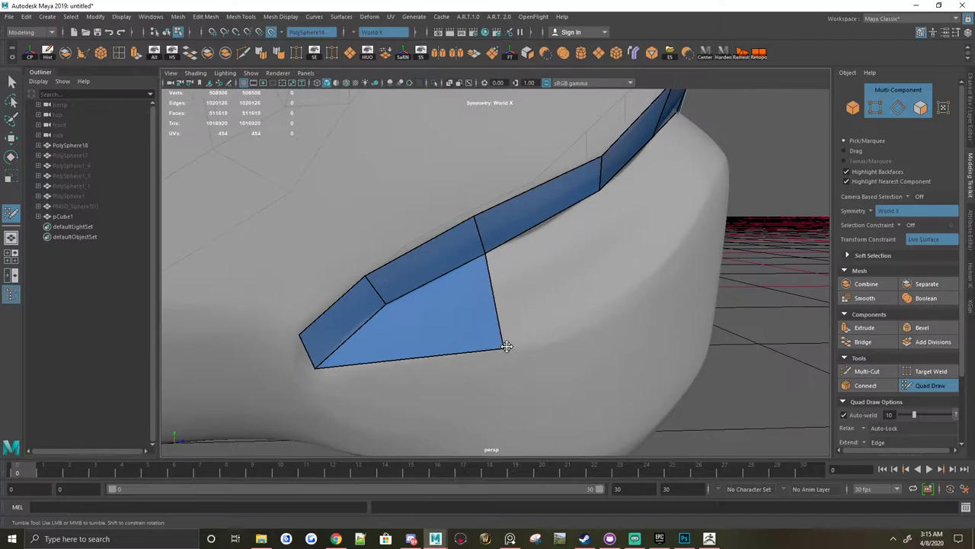
Step: Fill new retopology quads along the mouth strip and on the front of the head
{"action": "left_click", "coordinate": [455, 309], "text": "shift"}
{"action": "mouse_move", "coordinate": [429, 326]}
{"action": "left_mouse_down", "text": "alt"}
{"action": "mouse_move", "coordinate": [527, 279]}
{"action": "mouse_move", "coordinate": [484, 288]}
{"action": "mouse_move", "coordinate": [591, 246]}
{"action": "mouse_move", "coordinate": [605, 266]}
{"action": "mouse_move", "coordinate": [442, 274]}
{"action": "left_mouse_up", "text": "alt"}
{"action": "right_click_drag", "start_coordinate": [442, 275], "coordinate": [463, 244], "text": "alt"}
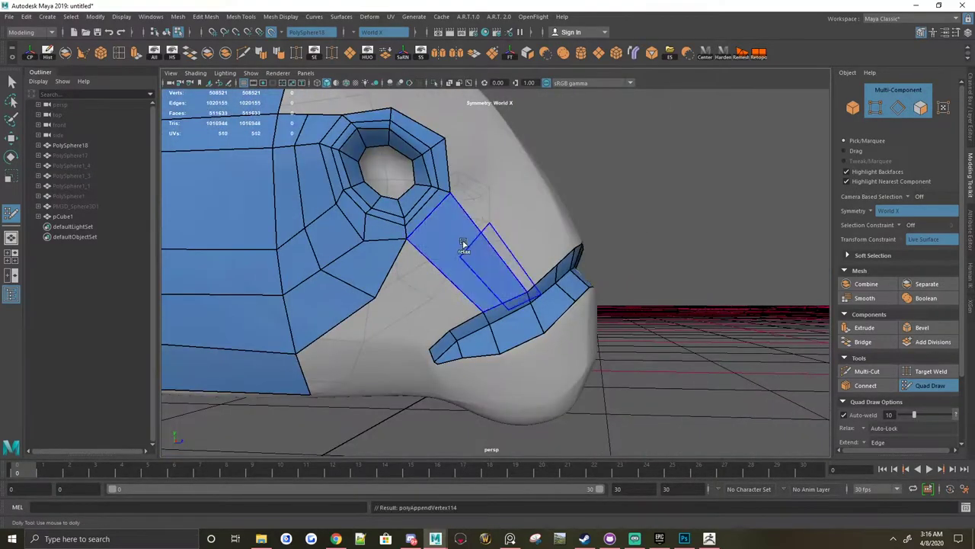
{"action": "mouse_move", "coordinate": [453, 285]}
{"action": "left_mouse_down", "text": "alt"}
{"action": "mouse_move", "coordinate": [498, 257]}
{"action": "mouse_move", "coordinate": [519, 310]}
{"action": "mouse_move", "coordinate": [560, 277]}
{"action": "mouse_move", "coordinate": [541, 279]}
{"action": "left_mouse_up", "text": "alt"}
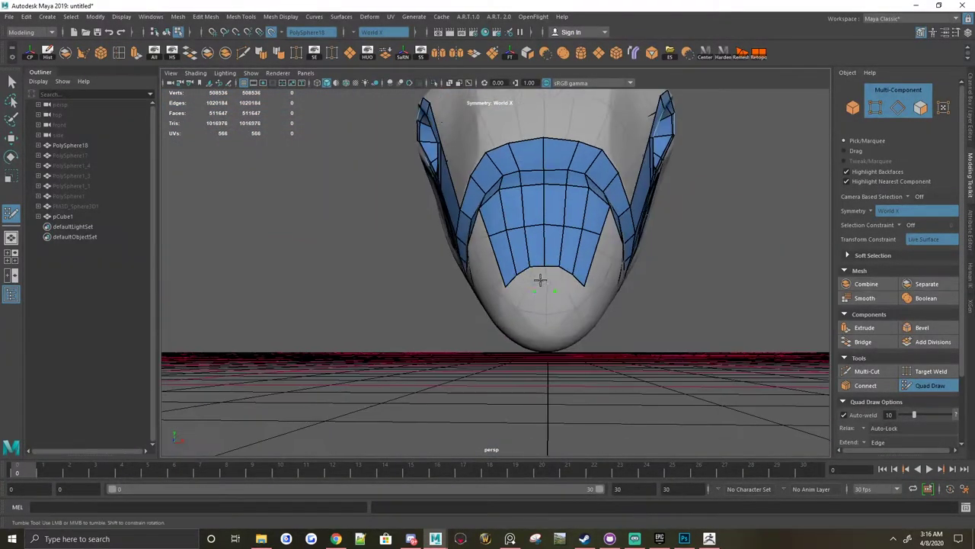
{"action": "middle_click_drag", "start_coordinate": [540, 279], "coordinate": [508, 262], "text": "alt"}
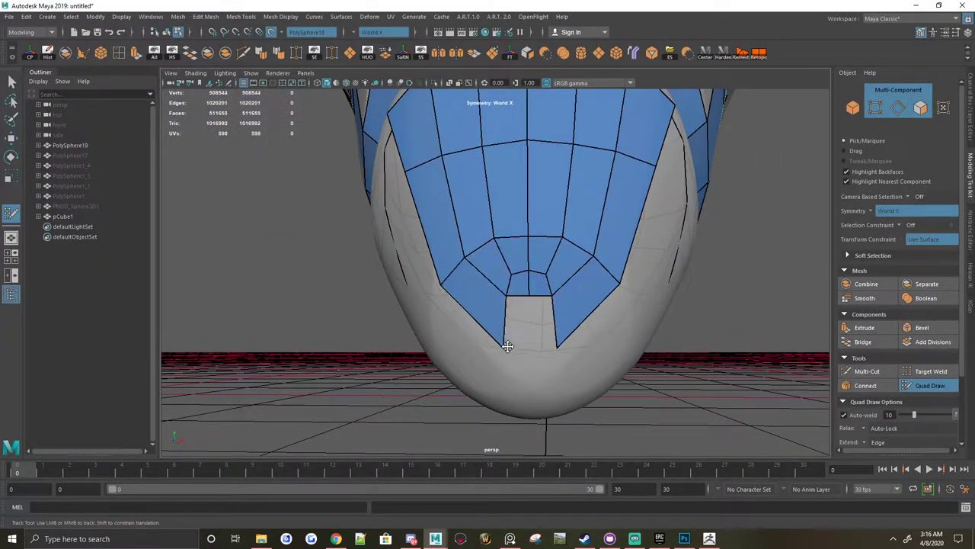
{"action": "left_click_drag", "start_coordinate": [508, 346], "coordinate": [566, 237], "text": "alt"}
{"action": "left_click_drag", "start_coordinate": [625, 281], "coordinate": [531, 269], "text": "alt"}
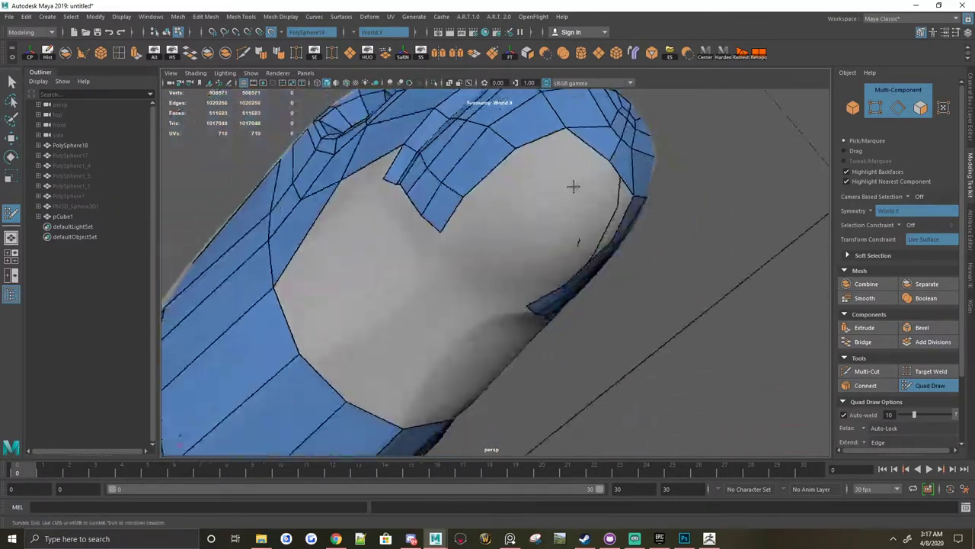
{"action": "left_click_drag", "start_coordinate": [573, 186], "coordinate": [469, 238], "text": "alt"}
{"action": "left_click", "coordinate": [433, 199], "text": "shift"}
{"action": "left_click_drag", "start_coordinate": [433, 200], "coordinate": [672, 236], "text": "alt"}
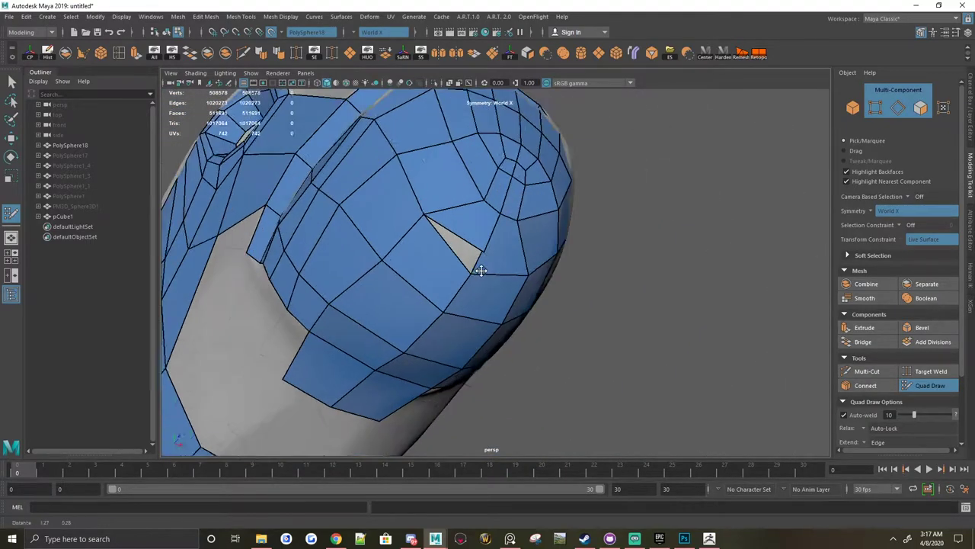
Step: Fill the remaining open quads and the V-shaped gap on the head
{"action": "key", "text": "ctrl+1"}
{"action": "mouse_move", "coordinate": [457, 248]}
{"action": "right_mouse_down", "text": "alt"}
{"action": "mouse_move", "coordinate": [435, 262]}
{"action": "mouse_move", "coordinate": [496, 263]}
{"action": "right_mouse_up", "text": "alt"}
{"action": "left_click_drag", "start_coordinate": [491, 254], "coordinate": [470, 232], "text": "alt"}
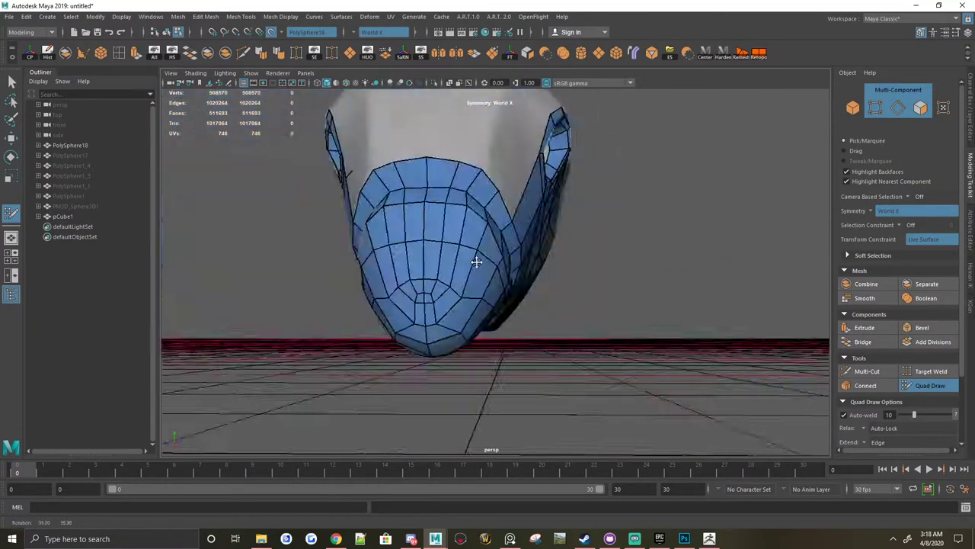
{"action": "left_click", "coordinate": [491, 188], "text": "shift"}
{"action": "left_click_drag", "start_coordinate": [491, 188], "coordinate": [467, 202], "text": "alt"}
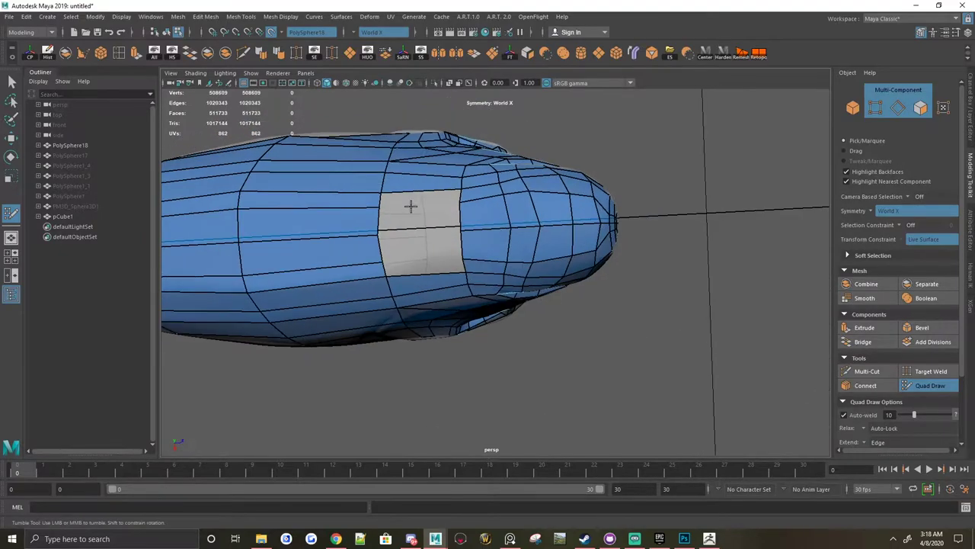
{"action": "mouse_move", "coordinate": [457, 251]}
{"action": "left_mouse_down", "text": "alt"}
{"action": "mouse_move", "coordinate": [453, 272]}
{"action": "mouse_move", "coordinate": [393, 225]}
{"action": "mouse_move", "coordinate": [383, 287]}
{"action": "mouse_move", "coordinate": [445, 259]}
{"action": "left_mouse_up", "text": "alt"}
{"action": "left_click", "coordinate": [453, 272], "text": "shift"}
{"action": "left_click", "coordinate": [339, 225], "text": "shift"}
{"action": "left_click", "coordinate": [416, 276], "text": "shift"}
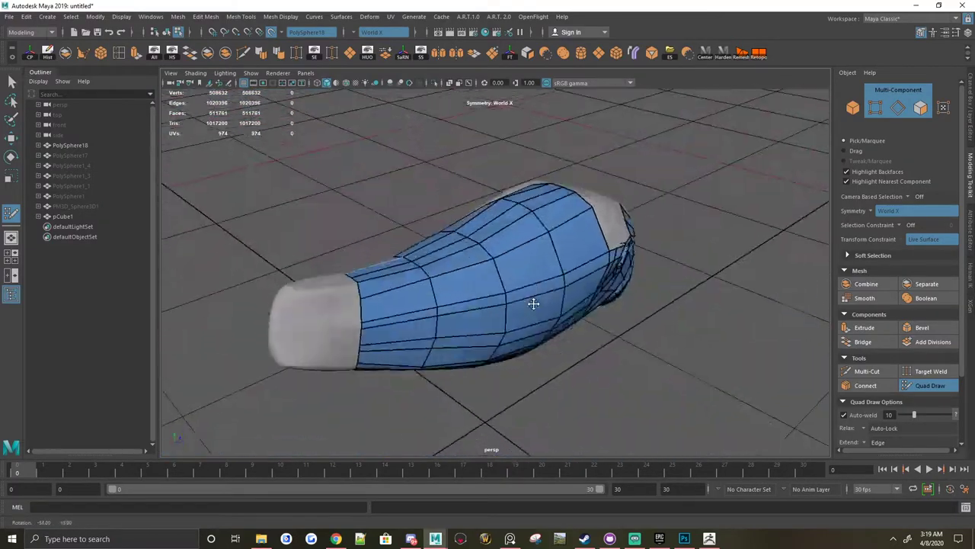
{"action": "mouse_move", "coordinate": [533, 303]}
{"action": "left_mouse_down", "text": "alt"}
{"action": "mouse_move", "coordinate": [488, 294]}
{"action": "mouse_move", "coordinate": [429, 306]}
{"action": "mouse_move", "coordinate": [442, 246]}
{"action": "mouse_move", "coordinate": [536, 263]}
{"action": "left_mouse_up", "text": "alt"}
{"action": "left_click", "coordinate": [387, 294], "text": "shift"}
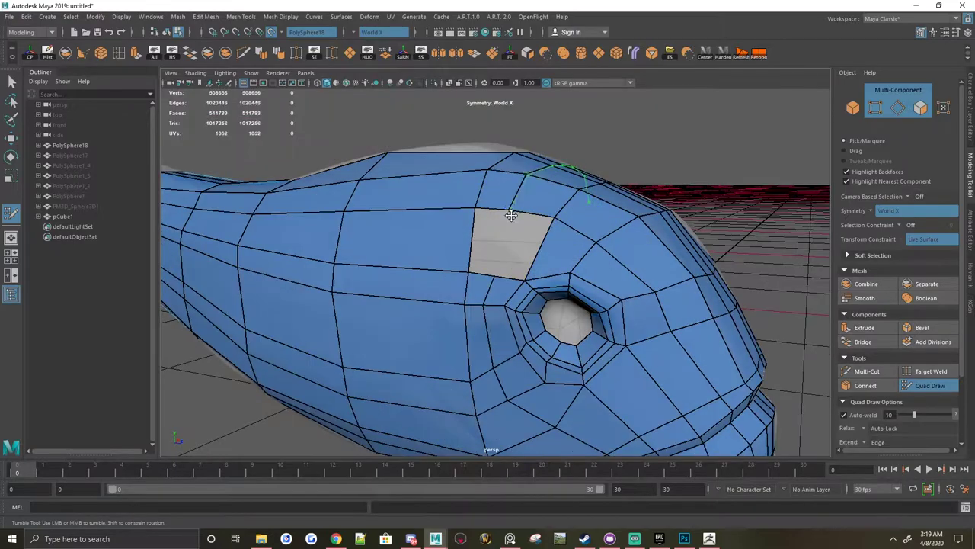
Step: Select the edge loop at the tail end of the retopology mesh
{"action": "left_click_drag", "start_coordinate": [619, 271], "coordinate": [480, 281], "text": "alt"}
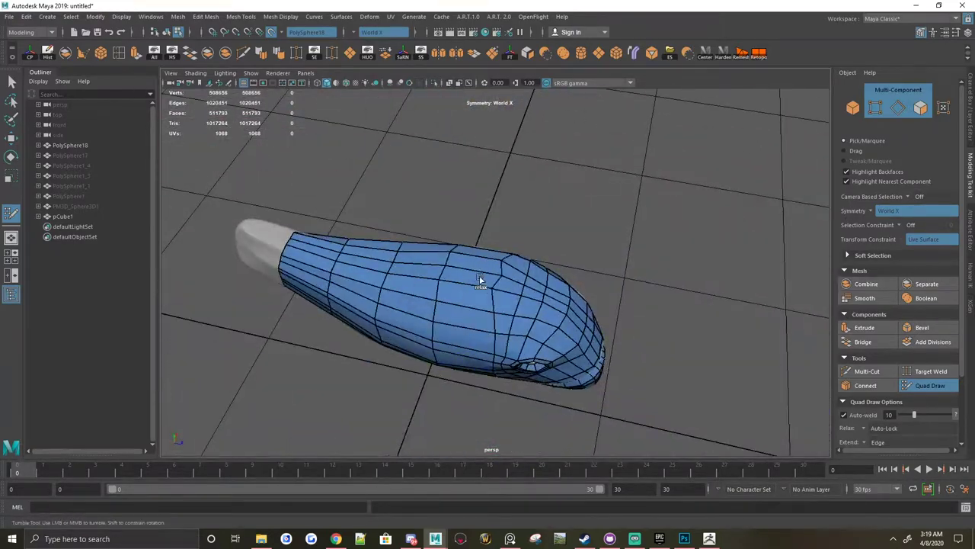
{"action": "mouse_move", "coordinate": [391, 242]}
{"action": "left_mouse_down", "text": "alt"}
{"action": "mouse_move", "coordinate": [511, 322]}
{"action": "mouse_move", "coordinate": [535, 327]}
{"action": "mouse_move", "coordinate": [509, 242]}
{"action": "left_mouse_up", "text": "alt"}
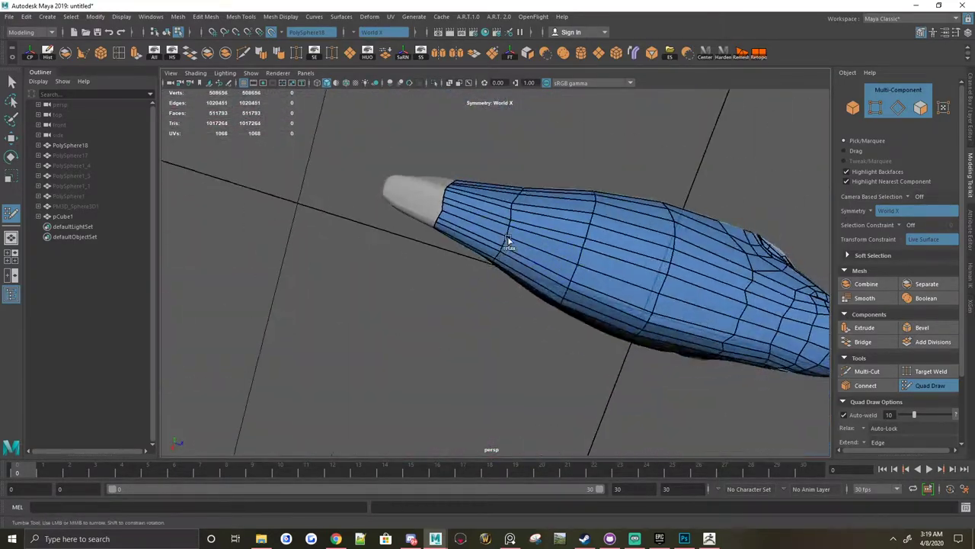
{"action": "mouse_move", "coordinate": [451, 179]}
{"action": "left_mouse_down", "text": "alt"}
{"action": "mouse_move", "coordinate": [496, 257]}
{"action": "mouse_move", "coordinate": [529, 270]}
{"action": "mouse_move", "coordinate": [483, 261]}
{"action": "mouse_move", "coordinate": [448, 297]}
{"action": "mouse_move", "coordinate": [505, 278]}
{"action": "mouse_move", "coordinate": [488, 304]}
{"action": "mouse_move", "coordinate": [533, 298]}
{"action": "mouse_move", "coordinate": [532, 166]}
{"action": "left_mouse_up", "text": "alt"}
{"action": "right_click_drag", "start_coordinate": [531, 166], "coordinate": [503, 253], "text": "alt"}
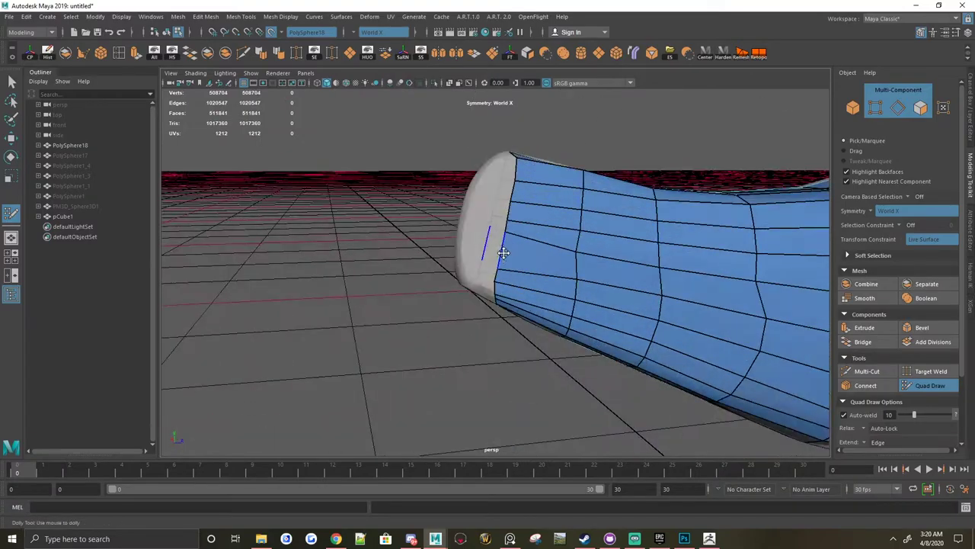
{"action": "left_click_drag", "start_coordinate": [468, 251], "coordinate": [500, 289], "text": "alt"}
{"action": "right_click_drag", "start_coordinate": [501, 290], "coordinate": [525, 277], "text": "alt"}
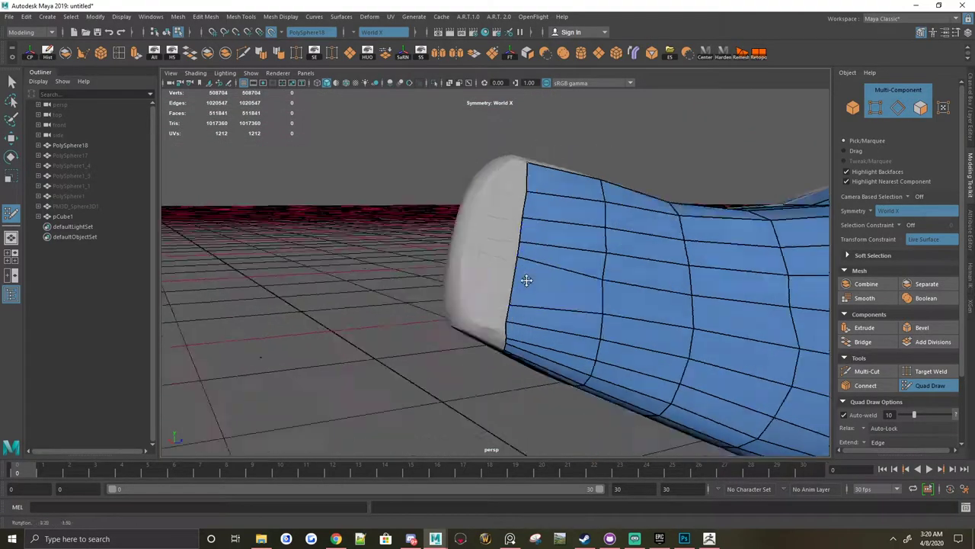
{"action": "left_click_drag", "start_coordinate": [525, 277], "coordinate": [751, 301], "text": "alt"}
Step: Bridge the two selected tail-end edges with new faces
{"action": "key", "text": "w"}
{"action": "left_click_drag", "start_coordinate": [482, 120], "coordinate": [518, 191], "text": "alt"}
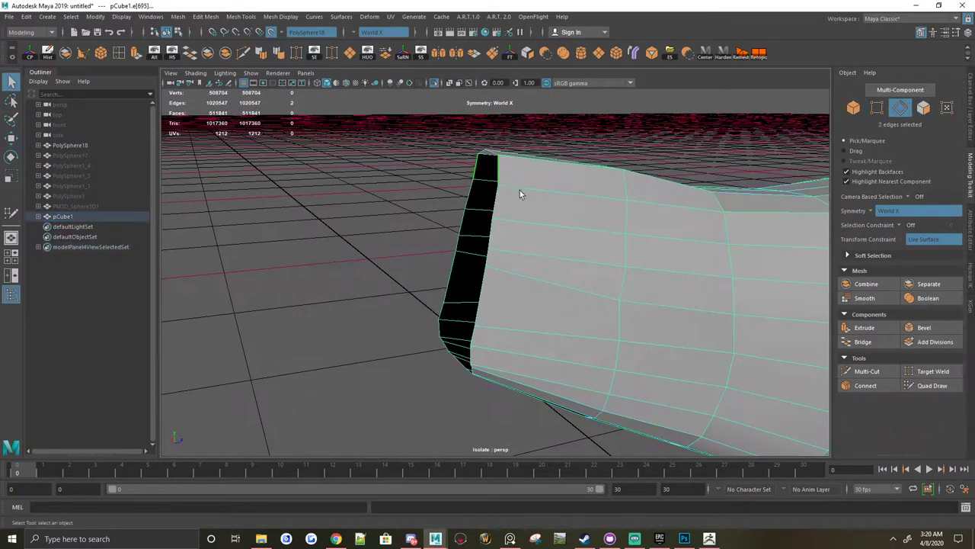
{"action": "right_click_drag", "start_coordinate": [518, 191], "coordinate": [548, 229], "text": "shift"}
{"action": "mouse_move", "coordinate": [561, 251]}
{"action": "left_mouse_down", "text": "alt"}
{"action": "mouse_move", "coordinate": [496, 317]}
{"action": "mouse_move", "coordinate": [496, 290]}
{"action": "mouse_move", "coordinate": [457, 229]}
{"action": "left_mouse_up", "text": "alt"}
Step: Insert vertical edge loops across the front faces and the mesh tip
{"action": "right_click_drag", "start_coordinate": [457, 228], "coordinate": [444, 86], "text": "shift"}
{"action": "left_click", "coordinate": [444, 86]}
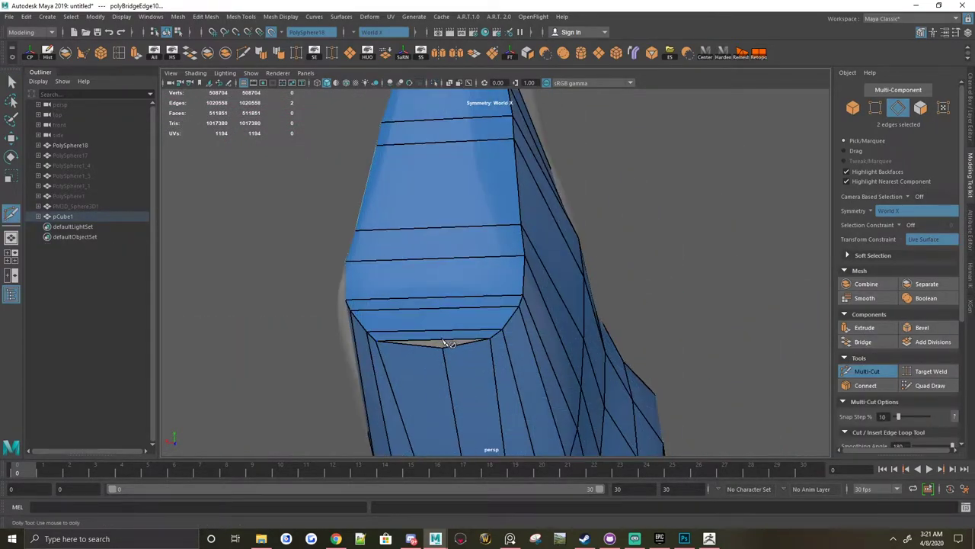
{"action": "left_click_drag", "start_coordinate": [457, 228], "coordinate": [456, 204], "text": "alt"}
{"action": "left_click", "coordinate": [455, 204], "text": "ctrl"}
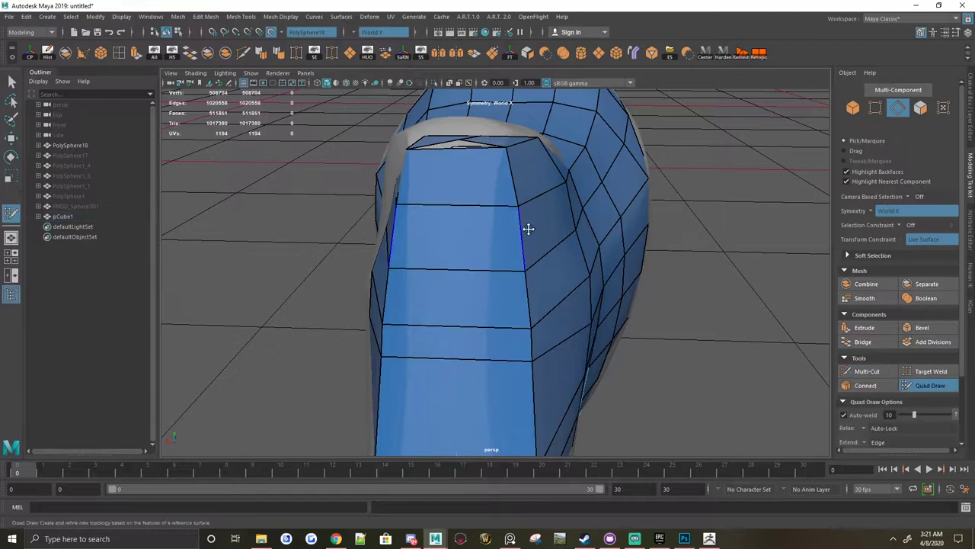
{"action": "left_click_drag", "start_coordinate": [528, 229], "coordinate": [511, 229], "text": "alt"}
Step: Target Weld two stray vertices at the tip onto their neighbours
{"action": "key", "text": "ctrl+1"}
{"action": "right_click_drag", "start_coordinate": [544, 227], "coordinate": [488, 252], "text": "shift"}
{"action": "mouse_move", "coordinate": [487, 251]}
{"action": "left_mouse_down", "text": "alt"}
{"action": "mouse_move", "coordinate": [429, 266]}
{"action": "mouse_move", "coordinate": [527, 216]}
{"action": "left_mouse_up", "text": "alt"}
{"action": "key", "text": "F9"}
{"action": "key", "text": "q"}
{"action": "mouse_move", "coordinate": [518, 249]}
{"action": "left_mouse_down"}
{"action": "mouse_move", "coordinate": [488, 228]}
{"action": "mouse_move", "coordinate": [519, 243]}
{"action": "left_mouse_up"}
{"action": "right_click_drag", "start_coordinate": [518, 244], "coordinate": [533, 274], "text": "shift"}
{"action": "mouse_move", "coordinate": [533, 274]}
{"action": "left_mouse_down", "text": "alt"}
{"action": "mouse_move", "coordinate": [514, 253]}
{"action": "mouse_move", "coordinate": [540, 266]}
{"action": "mouse_move", "coordinate": [564, 252]}
{"action": "mouse_move", "coordinate": [549, 273]}
{"action": "left_mouse_up", "text": "alt"}
Step: Select the retopology mesh and insert another edge loop near the tip
{"action": "key", "text": "q"}
{"action": "key", "text": "F8"}
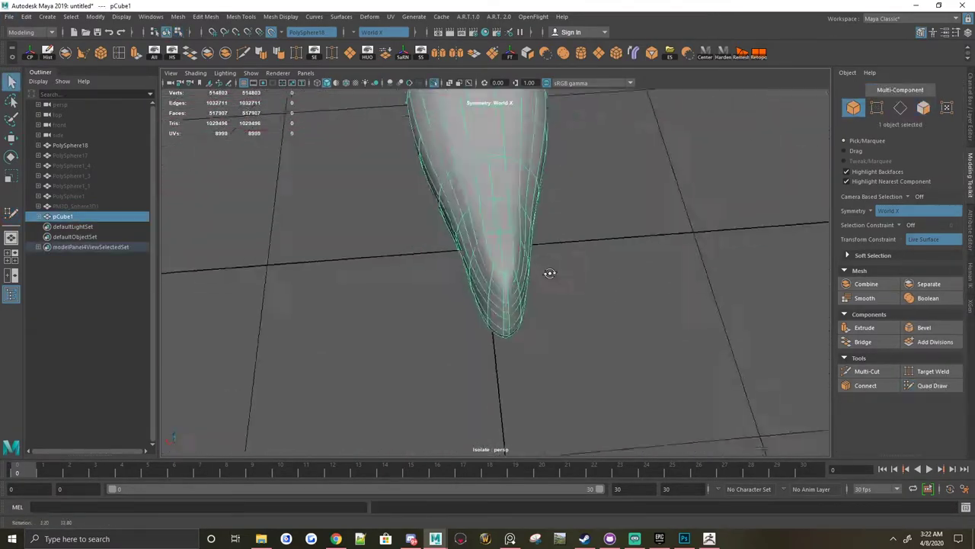
{"action": "right_click_drag", "start_coordinate": [554, 206], "coordinate": [545, 216]}
{"action": "left_click_drag", "start_coordinate": [544, 215], "coordinate": [534, 305], "text": "alt"}
{"action": "left_click", "coordinate": [930, 385]}
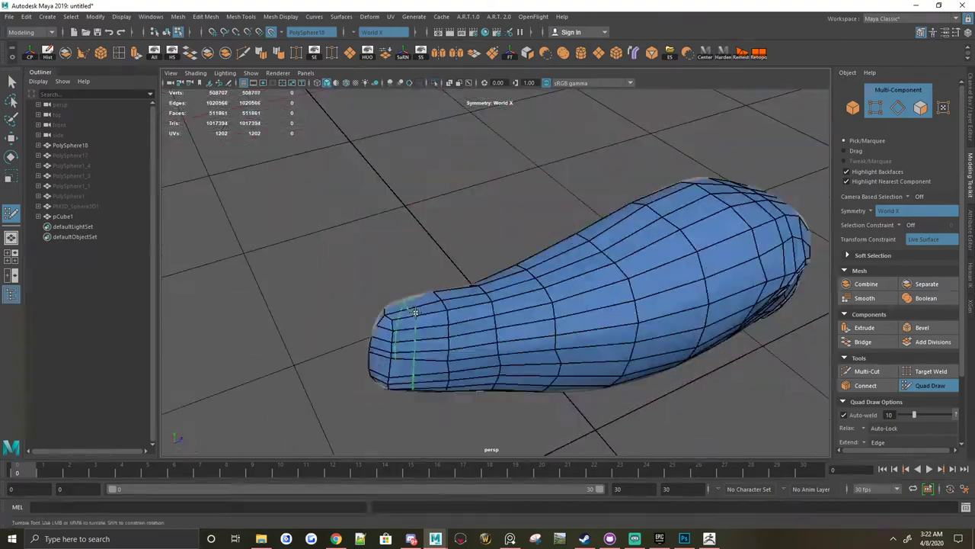
{"action": "left_click", "coordinate": [415, 313], "text": "ctrl"}
{"action": "right_click_drag", "start_coordinate": [416, 312], "coordinate": [562, 224], "text": "alt"}
Step: Delete the last ring of faces at the tip, exposing the grey tail section
{"action": "key", "text": "ctrl+1"}
{"action": "right_click_drag", "start_coordinate": [566, 282], "coordinate": [497, 290], "text": "alt"}
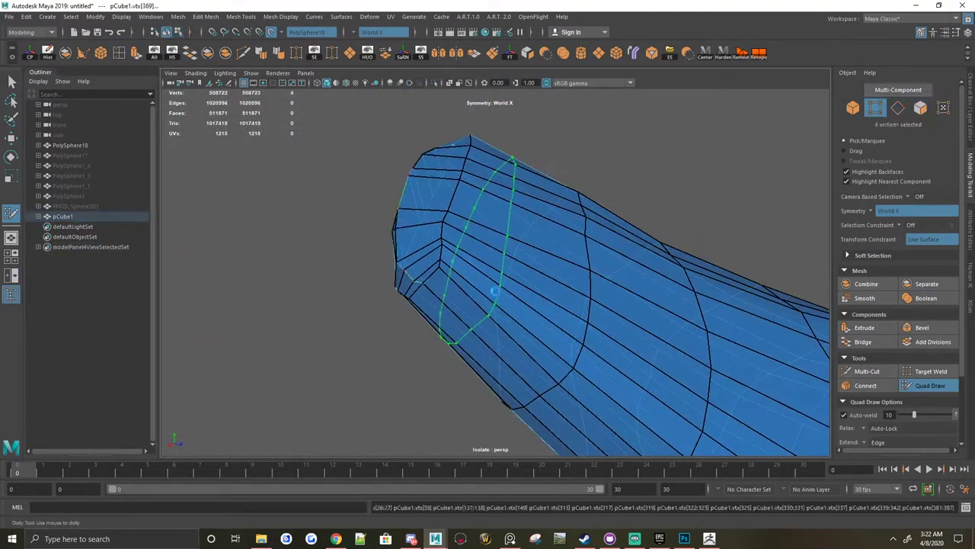
{"action": "left_click_drag", "start_coordinate": [513, 261], "coordinate": [524, 330], "text": "alt"}
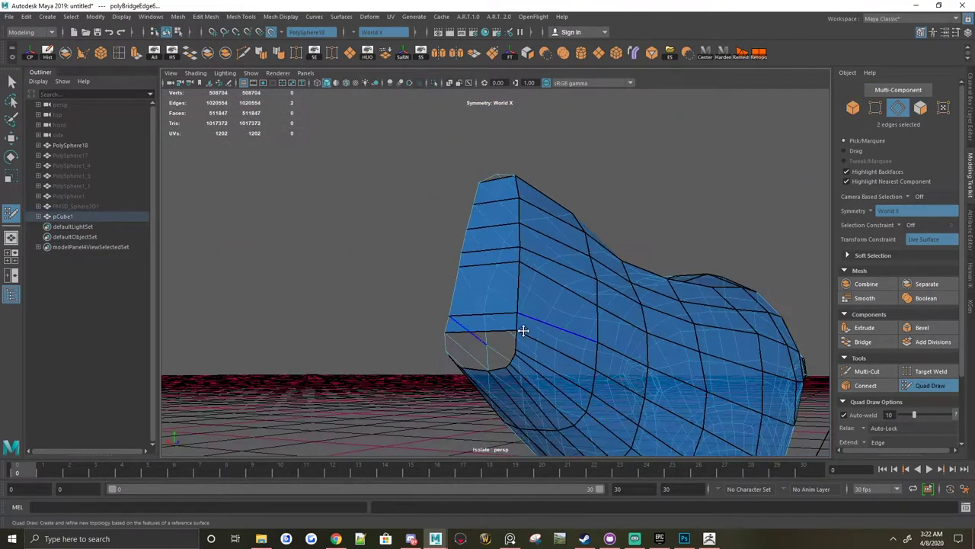
{"action": "left_click", "coordinate": [498, 239], "text": "ctrl+shift"}
{"action": "key", "text": "ctrl+1"}
{"action": "mouse_move", "coordinate": [498, 239]}
{"action": "left_mouse_down", "text": "alt"}
{"action": "mouse_move", "coordinate": [497, 301]}
{"action": "mouse_move", "coordinate": [576, 257]}
{"action": "mouse_move", "coordinate": [609, 279]}
{"action": "mouse_move", "coordinate": [566, 262]}
{"action": "mouse_move", "coordinate": [549, 267]}
{"action": "mouse_move", "coordinate": [563, 344]}
{"action": "mouse_move", "coordinate": [588, 304]}
{"action": "mouse_move", "coordinate": [653, 251]}
{"action": "mouse_move", "coordinate": [522, 261]}
{"action": "left_mouse_up", "text": "alt"}
{"action": "left_click", "coordinate": [575, 287], "text": "ctrl+shift"}
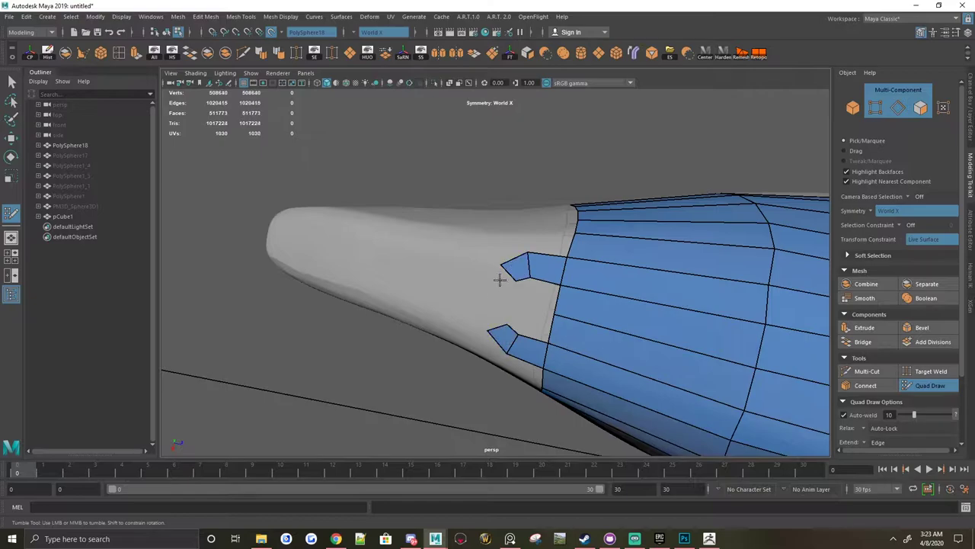
Step: Fill the hole at the tail tip and extend a grid of quads across it
{"action": "left_click", "coordinate": [542, 292], "text": "shift"}
{"action": "mouse_move", "coordinate": [535, 321]}
{"action": "left_mouse_down", "text": "alt"}
{"action": "mouse_move", "coordinate": [625, 364]}
{"action": "mouse_move", "coordinate": [522, 290]}
{"action": "mouse_move", "coordinate": [448, 291]}
{"action": "mouse_move", "coordinate": [592, 327]}
{"action": "mouse_move", "coordinate": [514, 266]}
{"action": "mouse_move", "coordinate": [635, 292]}
{"action": "mouse_move", "coordinate": [664, 331]}
{"action": "mouse_move", "coordinate": [686, 309]}
{"action": "mouse_move", "coordinate": [514, 294]}
{"action": "mouse_move", "coordinate": [480, 350]}
{"action": "mouse_move", "coordinate": [579, 335]}
{"action": "mouse_move", "coordinate": [505, 264]}
{"action": "mouse_move", "coordinate": [500, 311]}
{"action": "left_mouse_up", "text": "alt"}
{"action": "left_click", "coordinate": [485, 270], "text": "shift"}
{"action": "left_click_drag", "start_coordinate": [499, 351], "coordinate": [500, 287], "text": "alt"}
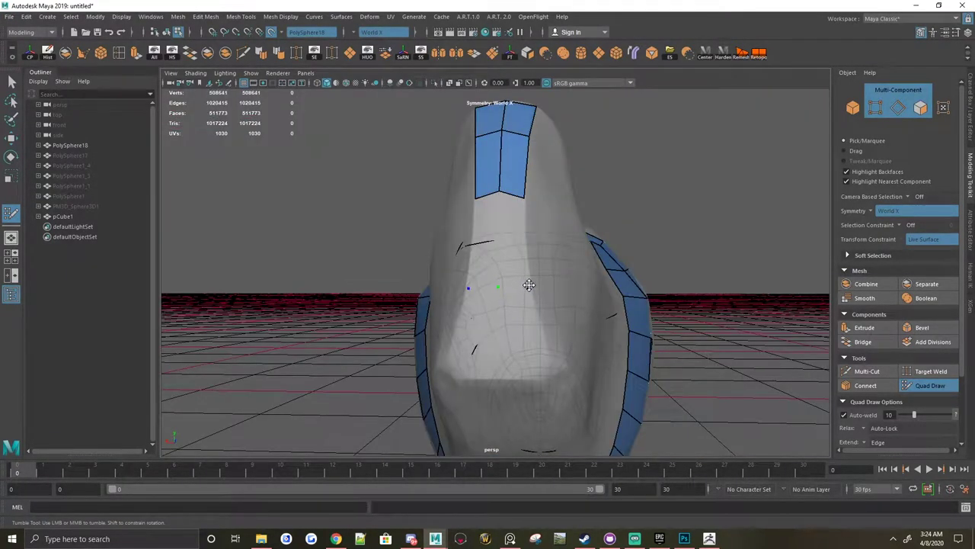
{"action": "mouse_move", "coordinate": [500, 371]}
{"action": "left_mouse_down", "text": "alt"}
{"action": "mouse_move", "coordinate": [463, 285]}
{"action": "mouse_move", "coordinate": [457, 305]}
{"action": "mouse_move", "coordinate": [447, 288]}
{"action": "mouse_move", "coordinate": [522, 283]}
{"action": "mouse_move", "coordinate": [422, 259]}
{"action": "mouse_move", "coordinate": [455, 221]}
{"action": "left_mouse_up", "text": "alt"}
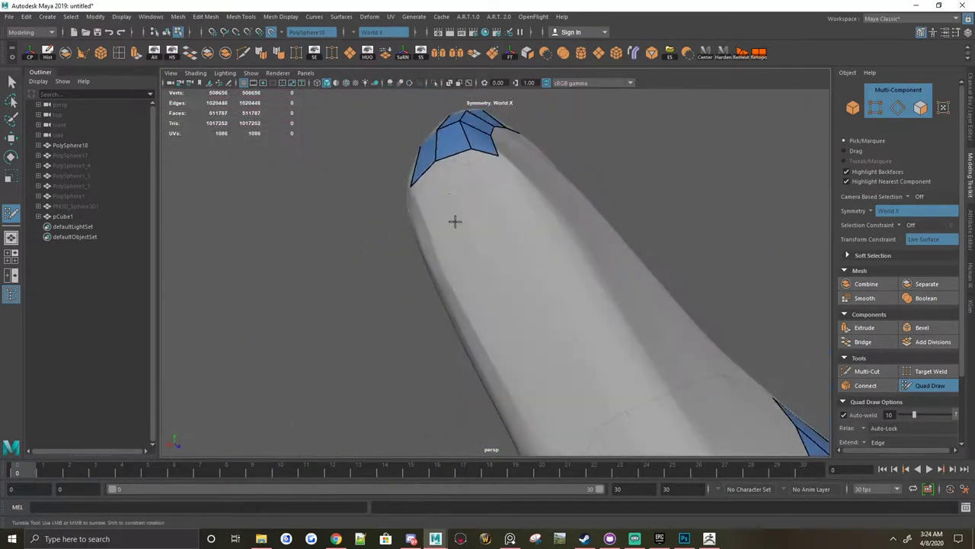
{"action": "mouse_move", "coordinate": [452, 180]}
{"action": "left_mouse_down", "text": "alt"}
{"action": "mouse_move", "coordinate": [434, 262]}
{"action": "mouse_move", "coordinate": [499, 202]}
{"action": "mouse_move", "coordinate": [443, 249]}
{"action": "mouse_move", "coordinate": [429, 349]}
{"action": "mouse_move", "coordinate": [483, 252]}
{"action": "mouse_move", "coordinate": [475, 244]}
{"action": "mouse_move", "coordinate": [489, 319]}
{"action": "mouse_move", "coordinate": [493, 257]}
{"action": "mouse_move", "coordinate": [548, 300]}
{"action": "mouse_move", "coordinate": [502, 251]}
{"action": "mouse_move", "coordinate": [533, 256]}
{"action": "mouse_move", "coordinate": [612, 297]}
{"action": "mouse_move", "coordinate": [536, 241]}
{"action": "mouse_move", "coordinate": [596, 289]}
{"action": "mouse_move", "coordinate": [435, 277]}
{"action": "mouse_move", "coordinate": [551, 200]}
{"action": "mouse_move", "coordinate": [544, 236]}
{"action": "mouse_move", "coordinate": [506, 211]}
{"action": "left_mouse_up", "text": "alt"}
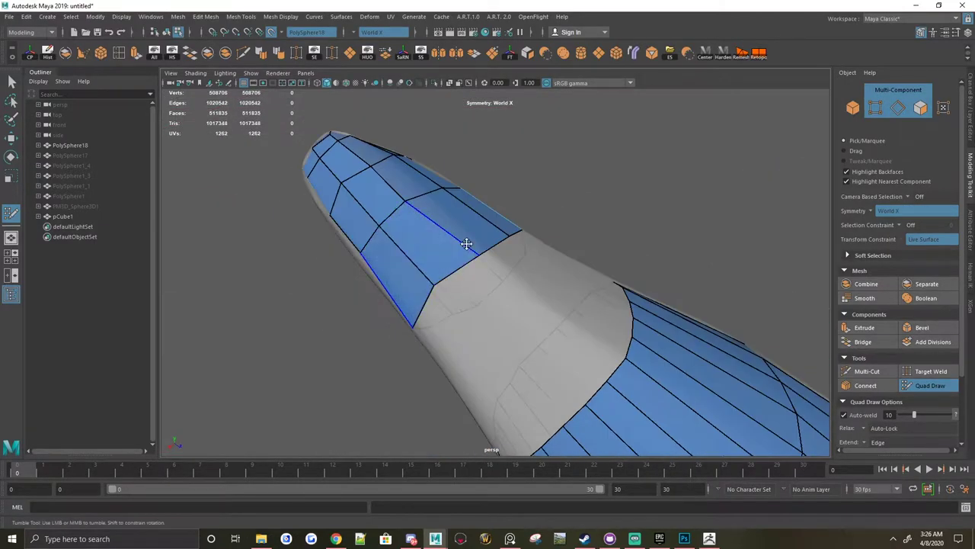
Step: Fill quads into the grey gap, then delete a badly placed strip of faces
{"action": "mouse_move", "coordinate": [466, 243]}
{"action": "left_mouse_down", "text": "alt"}
{"action": "mouse_move", "coordinate": [414, 266]}
{"action": "mouse_move", "coordinate": [421, 227]}
{"action": "mouse_move", "coordinate": [510, 287]}
{"action": "mouse_move", "coordinate": [561, 279]}
{"action": "mouse_move", "coordinate": [521, 241]}
{"action": "left_mouse_up", "text": "alt"}
{"action": "left_click", "coordinate": [545, 288], "text": "shift"}
{"action": "left_click_drag", "start_coordinate": [546, 288], "coordinate": [426, 208], "text": "alt"}
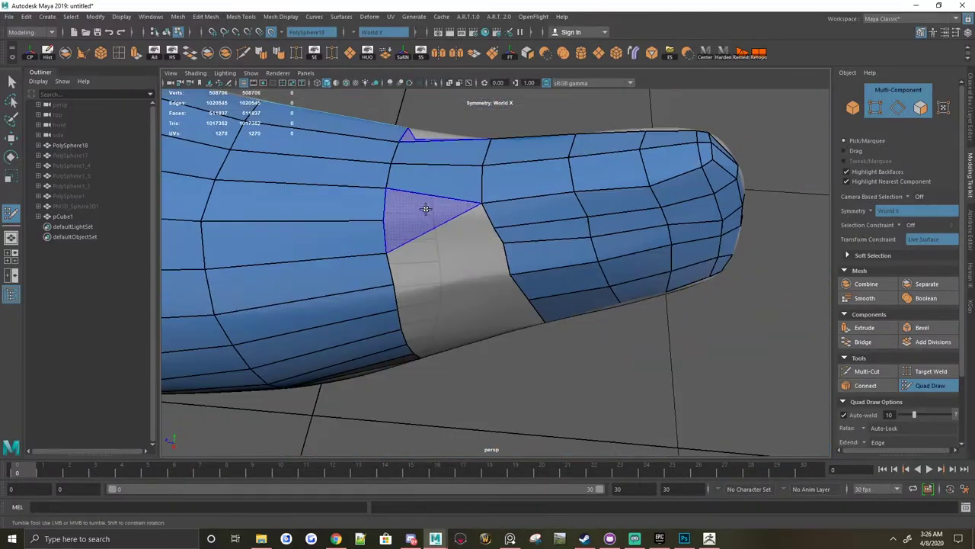
{"action": "mouse_move", "coordinate": [517, 280]}
{"action": "left_mouse_down", "text": "alt"}
{"action": "mouse_move", "coordinate": [518, 301]}
{"action": "mouse_move", "coordinate": [494, 333]}
{"action": "mouse_move", "coordinate": [540, 251]}
{"action": "mouse_move", "coordinate": [436, 276]}
{"action": "left_mouse_up", "text": "alt"}
{"action": "left_click", "coordinate": [495, 333], "text": "ctrl+shift"}
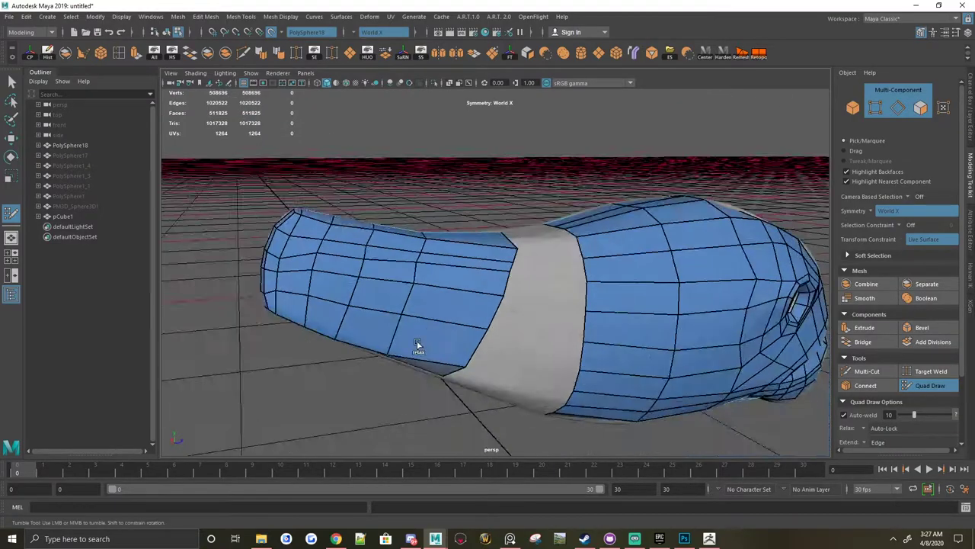
{"action": "left_click_drag", "start_coordinate": [497, 242], "coordinate": [457, 252], "text": "alt"}
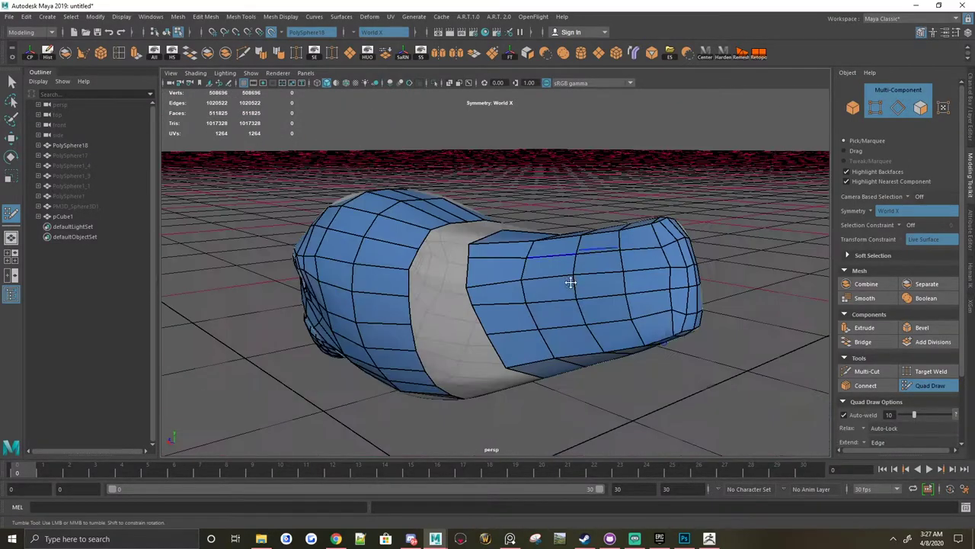
{"action": "scroll", "coordinate": [441, 254], "scroll_direction": "up", "scroll_amount": 3}
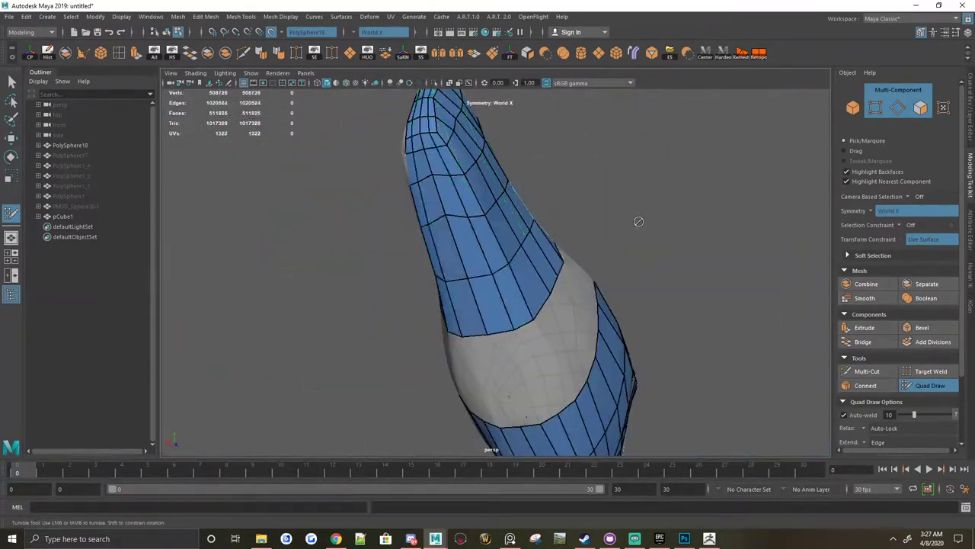
{"action": "left_click_drag", "start_coordinate": [639, 221], "coordinate": [560, 243], "text": "alt"}
Step: Undo faulty fills and refill the grey gap until the hole is closed
{"action": "key", "text": "ctrl+z"}
{"action": "mouse_move", "coordinate": [553, 282]}
{"action": "left_mouse_down", "text": "alt"}
{"action": "mouse_move", "coordinate": [505, 388]}
{"action": "mouse_move", "coordinate": [497, 342]}
{"action": "mouse_move", "coordinate": [663, 331]}
{"action": "left_mouse_up", "text": "alt"}
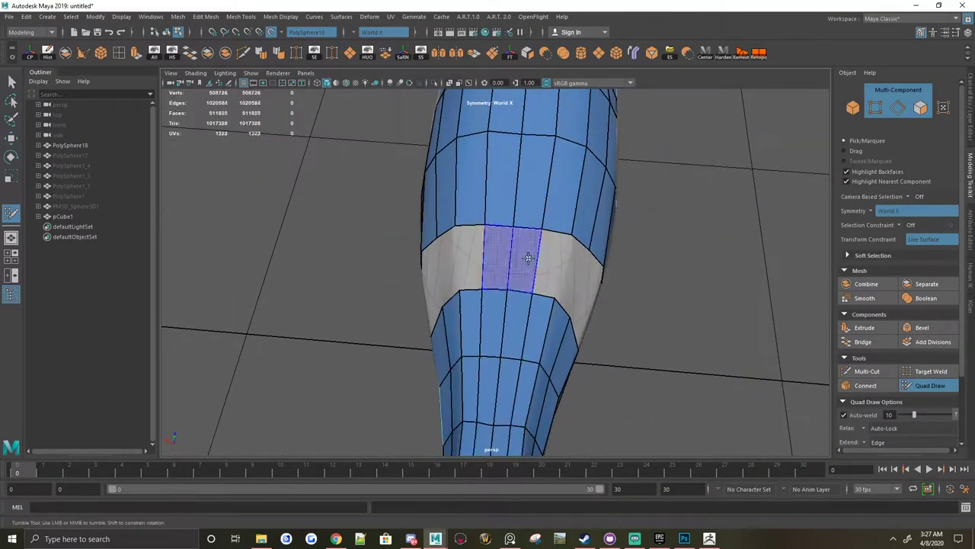
{"action": "mouse_move", "coordinate": [528, 257]}
{"action": "left_mouse_down", "text": "alt"}
{"action": "mouse_move", "coordinate": [514, 298]}
{"action": "mouse_move", "coordinate": [498, 305]}
{"action": "mouse_move", "coordinate": [553, 270]}
{"action": "mouse_move", "coordinate": [600, 282]}
{"action": "mouse_move", "coordinate": [544, 312]}
{"action": "mouse_move", "coordinate": [570, 279]}
{"action": "mouse_move", "coordinate": [491, 295]}
{"action": "mouse_move", "coordinate": [525, 262]}
{"action": "left_mouse_up", "text": "alt"}
{"action": "left_click", "coordinate": [498, 305], "text": "shift"}
{"action": "left_click", "coordinate": [571, 279], "text": "shift"}
{"action": "key", "text": "ctrl+z"}
{"action": "scroll", "coordinate": [492, 295], "scroll_direction": "up", "scroll_amount": 5}
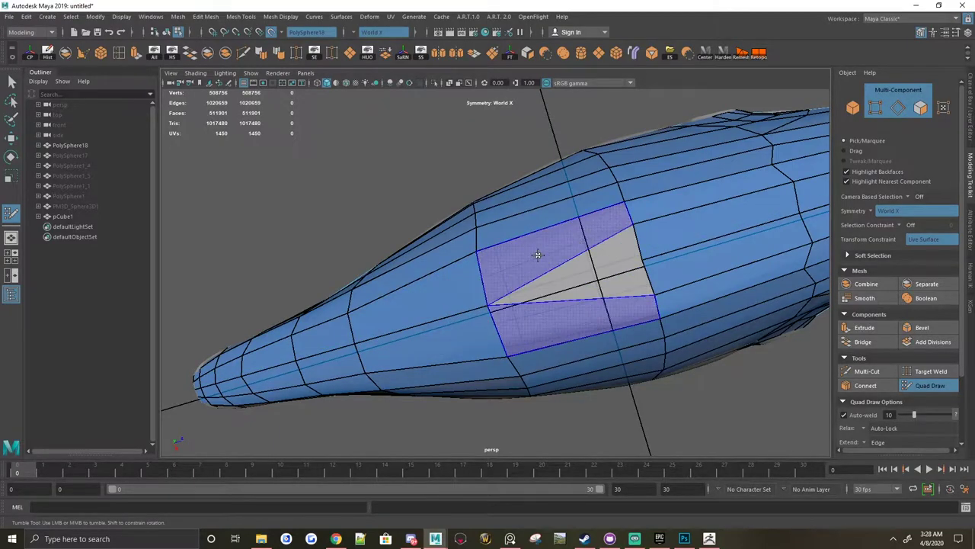
{"action": "mouse_move", "coordinate": [525, 272]}
{"action": "left_mouse_down", "text": "alt"}
{"action": "mouse_move", "coordinate": [447, 320]}
{"action": "mouse_move", "coordinate": [547, 282]}
{"action": "mouse_move", "coordinate": [456, 326]}
{"action": "mouse_move", "coordinate": [499, 270]}
{"action": "mouse_move", "coordinate": [455, 290]}
{"action": "mouse_move", "coordinate": [492, 247]}
{"action": "mouse_move", "coordinate": [457, 290]}
{"action": "mouse_move", "coordinate": [534, 229]}
{"action": "mouse_move", "coordinate": [664, 264]}
{"action": "mouse_move", "coordinate": [616, 250]}
{"action": "left_mouse_up", "text": "alt"}
{"action": "left_click", "coordinate": [547, 283], "text": "shift"}
Step: Isolate the retopology mesh to check for gaps, then show all and reselect it
{"action": "key", "text": "q"}
{"action": "left_click", "coordinate": [474, 219]}
{"action": "key", "text": "ctrl+1"}
{"action": "mouse_move", "coordinate": [475, 219]}
{"action": "left_mouse_down", "text": "alt"}
{"action": "mouse_move", "coordinate": [538, 266]}
{"action": "mouse_move", "coordinate": [536, 379]}
{"action": "mouse_move", "coordinate": [475, 266]}
{"action": "mouse_move", "coordinate": [493, 59]}
{"action": "mouse_move", "coordinate": [526, 224]}
{"action": "mouse_move", "coordinate": [492, 261]}
{"action": "mouse_move", "coordinate": [531, 160]}
{"action": "mouse_move", "coordinate": [453, 353]}
{"action": "left_mouse_up", "text": "alt"}
{"action": "key", "text": "ctrl+1"}
{"action": "left_click", "coordinate": [931, 384]}
{"action": "mouse_move", "coordinate": [930, 384]}
{"action": "left_mouse_down", "text": "alt"}
{"action": "mouse_move", "coordinate": [488, 290]}
{"action": "mouse_move", "coordinate": [503, 305]}
{"action": "mouse_move", "coordinate": [492, 306]}
{"action": "left_mouse_up", "text": "alt"}
{"action": "mouse_move", "coordinate": [545, 280]}
{"action": "left_mouse_down", "text": "alt"}
{"action": "mouse_move", "coordinate": [522, 246]}
{"action": "mouse_move", "coordinate": [514, 292]}
{"action": "mouse_move", "coordinate": [484, 274]}
{"action": "mouse_move", "coordinate": [614, 259]}
{"action": "mouse_move", "coordinate": [537, 183]}
{"action": "left_mouse_up", "text": "alt"}
{"action": "key", "text": "q"}
{"action": "left_click", "coordinate": [537, 183]}
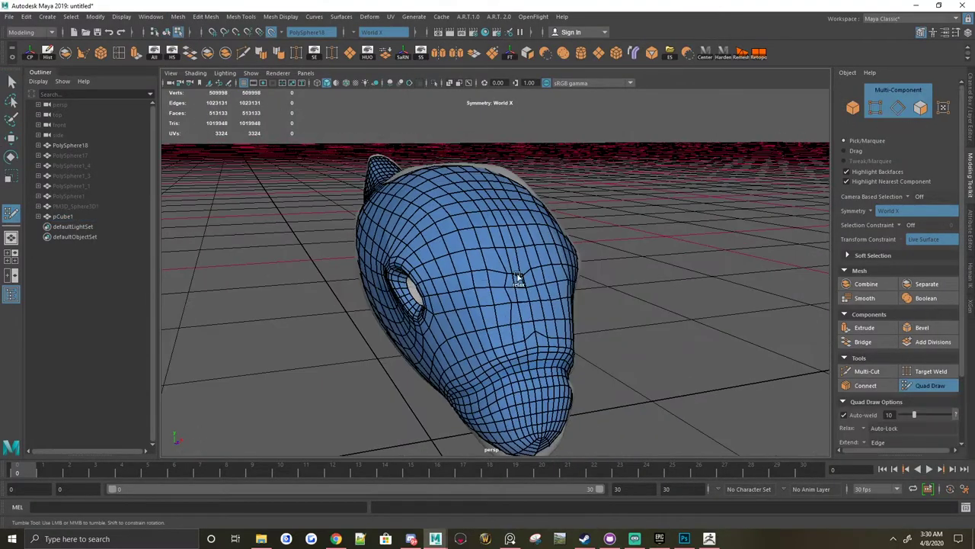
Step: Isolate the retopology mesh and switch between vertex and object selection to inspect it
{"action": "left_click_drag", "start_coordinate": [510, 303], "coordinate": [471, 247], "text": "alt"}
{"action": "key", "text": "ctrl+1"}
{"action": "key", "text": "F9"}
{"action": "scroll", "coordinate": [454, 299], "scroll_direction": "up", "scroll_amount": 3}
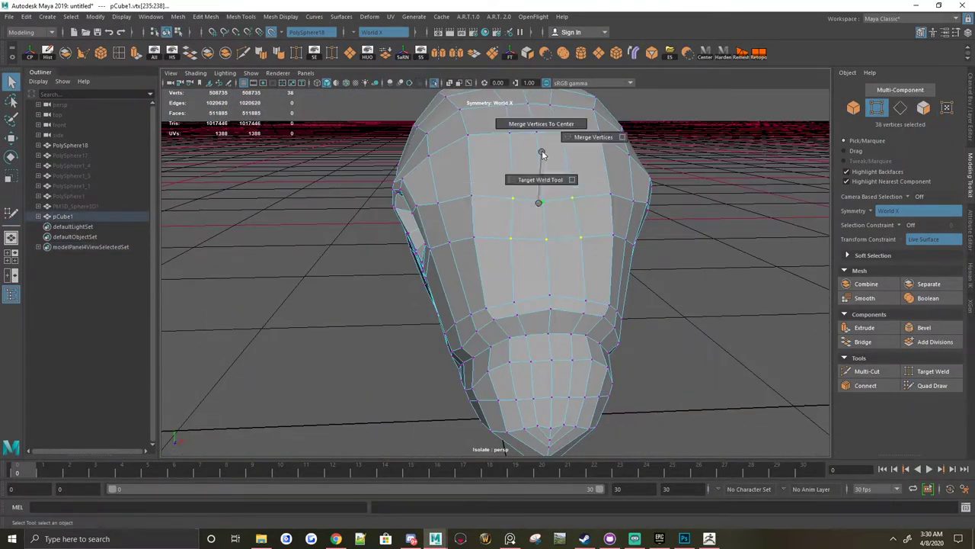
{"action": "right_click_drag", "start_coordinate": [534, 164], "coordinate": [542, 150]}
{"action": "mouse_move", "coordinate": [599, 196]}
{"action": "left_mouse_down", "text": "alt"}
{"action": "mouse_move", "coordinate": [664, 170]}
{"action": "mouse_move", "coordinate": [566, 224]}
{"action": "mouse_move", "coordinate": [729, 274]}
{"action": "mouse_move", "coordinate": [496, 230]}
{"action": "left_mouse_up", "text": "alt"}
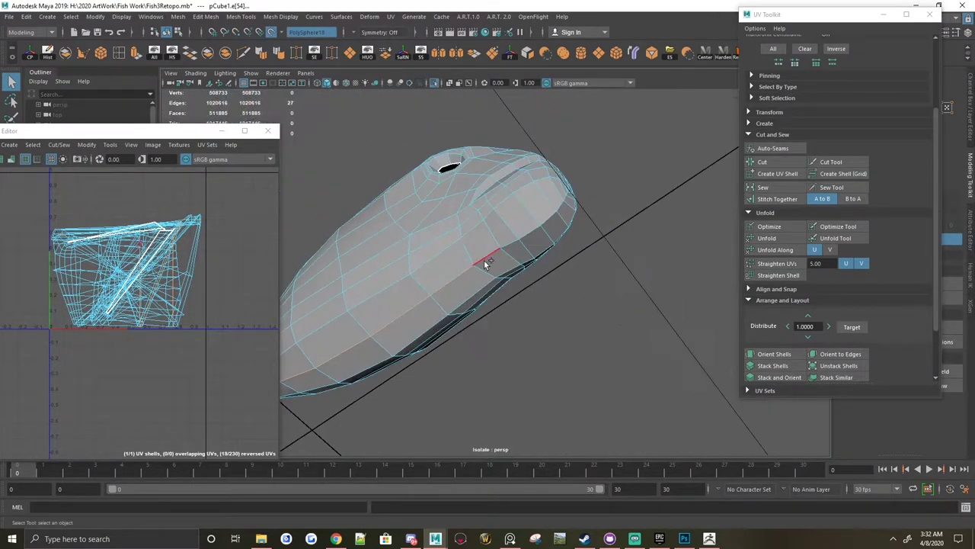
Step: Unfold the fish retopology's UVs into a flat layout in the UV Toolkit
{"action": "left_click", "coordinate": [808, 238]}
{"action": "scroll", "coordinate": [810, 238], "scroll_direction": "down", "scroll_amount": 2}
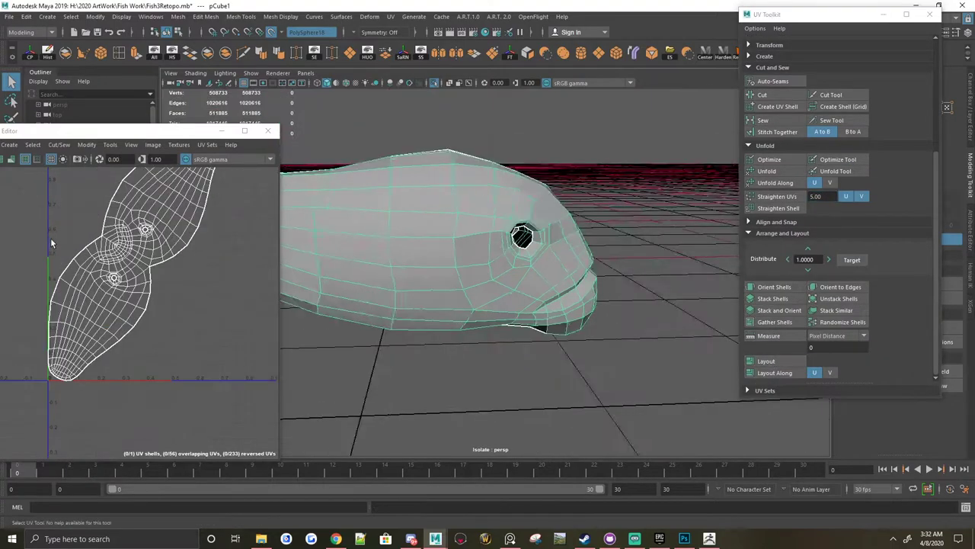
{"action": "left_click_drag", "start_coordinate": [473, 289], "coordinate": [565, 317], "text": "alt"}
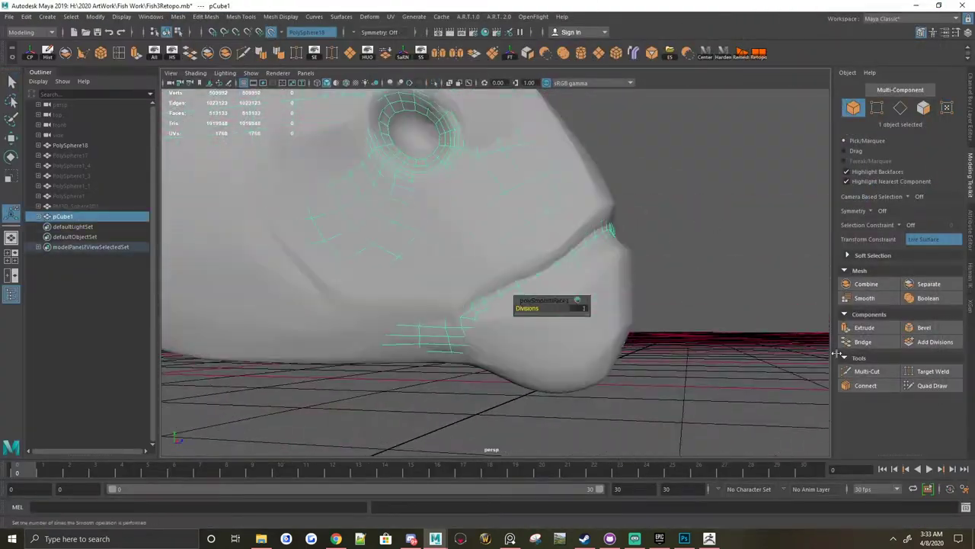
Step: Orbit around the smoothed fish and clear the selection
{"action": "mouse_move", "coordinate": [376, 307]}
{"action": "left_mouse_down", "text": "alt"}
{"action": "mouse_move", "coordinate": [435, 283]}
{"action": "mouse_move", "coordinate": [496, 152]}
{"action": "mouse_move", "coordinate": [584, 257]}
{"action": "mouse_move", "coordinate": [671, 301]}
{"action": "mouse_move", "coordinate": [623, 309]}
{"action": "mouse_move", "coordinate": [405, 257]}
{"action": "mouse_move", "coordinate": [513, 201]}
{"action": "mouse_move", "coordinate": [435, 216]}
{"action": "mouse_move", "coordinate": [388, 261]}
{"action": "mouse_move", "coordinate": [401, 266]}
{"action": "left_mouse_up", "text": "alt"}
{"action": "right_click_drag", "start_coordinate": [400, 266], "coordinate": [526, 328], "text": "alt"}
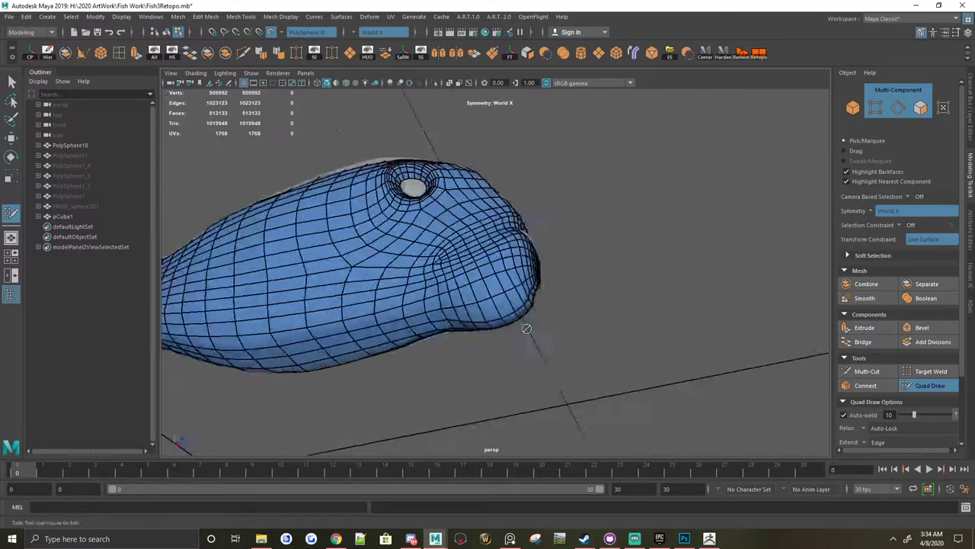
{"action": "mouse_move", "coordinate": [526, 328]}
{"action": "left_mouse_down", "text": "alt"}
{"action": "mouse_move", "coordinate": [457, 267]}
{"action": "mouse_move", "coordinate": [495, 229]}
{"action": "mouse_move", "coordinate": [472, 198]}
{"action": "left_mouse_up", "text": "alt"}
{"action": "right_click_drag", "start_coordinate": [472, 198], "coordinate": [497, 150], "text": "alt"}
{"action": "key", "text": "q"}
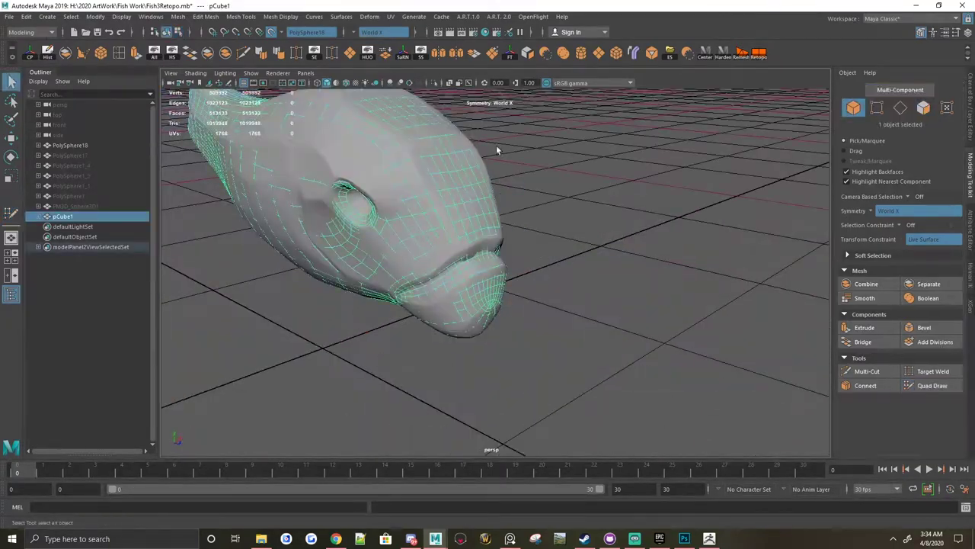
{"action": "left_click", "coordinate": [544, 178]}
{"action": "mouse_move", "coordinate": [544, 178]}
{"action": "left_mouse_down", "text": "alt"}
{"action": "mouse_move", "coordinate": [508, 302]}
{"action": "mouse_move", "coordinate": [483, 249]}
{"action": "mouse_move", "coordinate": [595, 311]}
{"action": "left_mouse_up", "text": "alt"}
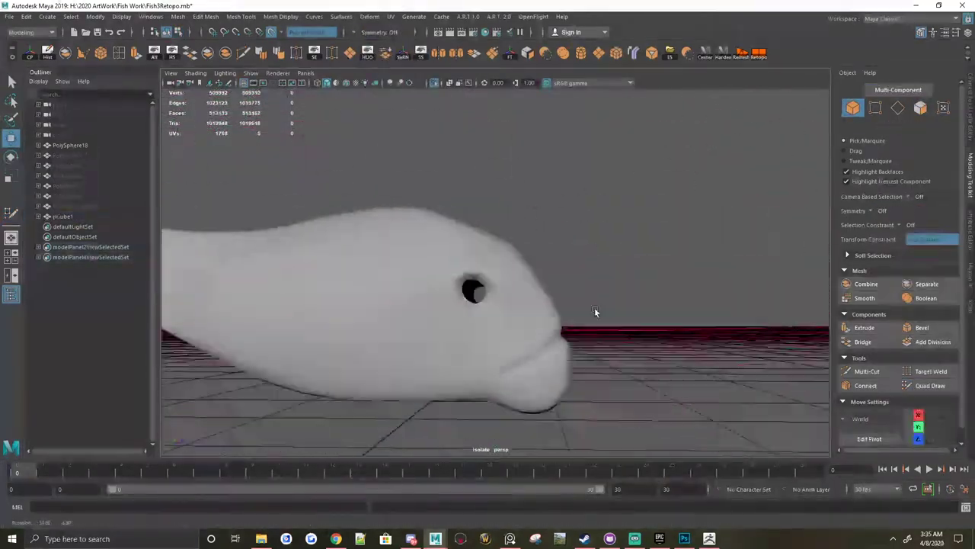
Step: Select the retopology mesh and inspect the area around the eye
{"action": "left_click_drag", "start_coordinate": [749, 235], "coordinate": [602, 211], "text": "alt"}
{"action": "left_click", "coordinate": [602, 211]}
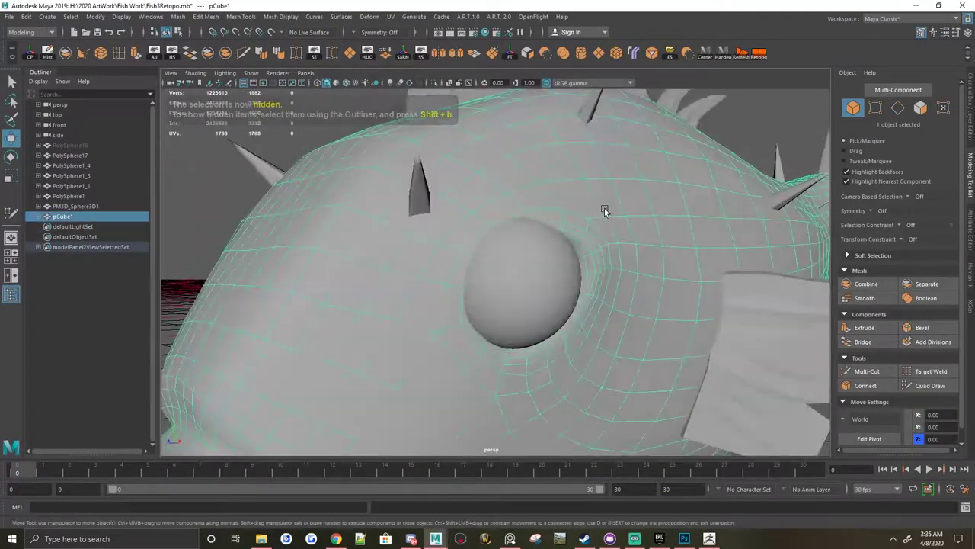
{"action": "mouse_move", "coordinate": [603, 211]}
{"action": "right_mouse_down", "text": "alt"}
{"action": "mouse_move", "coordinate": [600, 229]}
{"action": "mouse_move", "coordinate": [702, 276]}
{"action": "right_mouse_up", "text": "alt"}
{"action": "mouse_move", "coordinate": [701, 277]}
{"action": "left_mouse_down", "text": "alt"}
{"action": "mouse_move", "coordinate": [574, 246]}
{"action": "mouse_move", "coordinate": [508, 248]}
{"action": "mouse_move", "coordinate": [566, 170]}
{"action": "mouse_move", "coordinate": [660, 174]}
{"action": "mouse_move", "coordinate": [463, 180]}
{"action": "mouse_move", "coordinate": [522, 245]}
{"action": "mouse_move", "coordinate": [548, 228]}
{"action": "mouse_move", "coordinate": [305, 233]}
{"action": "mouse_move", "coordinate": [540, 272]}
{"action": "mouse_move", "coordinate": [475, 265]}
{"action": "mouse_move", "coordinate": [435, 287]}
{"action": "mouse_move", "coordinate": [481, 274]}
{"action": "mouse_move", "coordinate": [426, 251]}
{"action": "left_mouse_up", "text": "alt"}
{"action": "left_click", "coordinate": [660, 174]}
{"action": "key", "text": "q"}
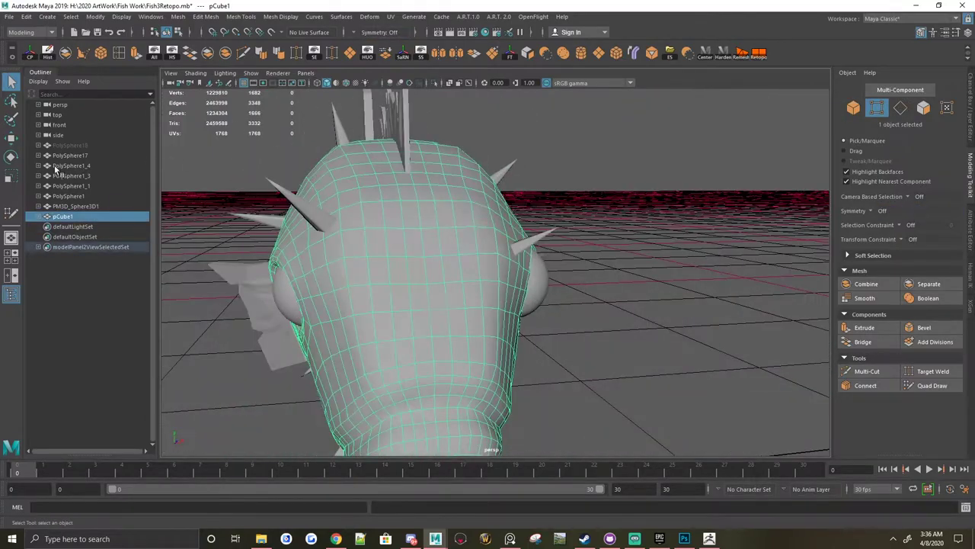
Step: Show only PolySphere18 and the eye mesh, making PolySphere18 the live surface
{"action": "left_click", "coordinate": [69, 145]}
{"action": "left_click", "coordinate": [75, 205], "text": "ctrl"}
{"action": "key", "text": "alt+h"}
{"action": "left_click", "coordinate": [272, 32]}
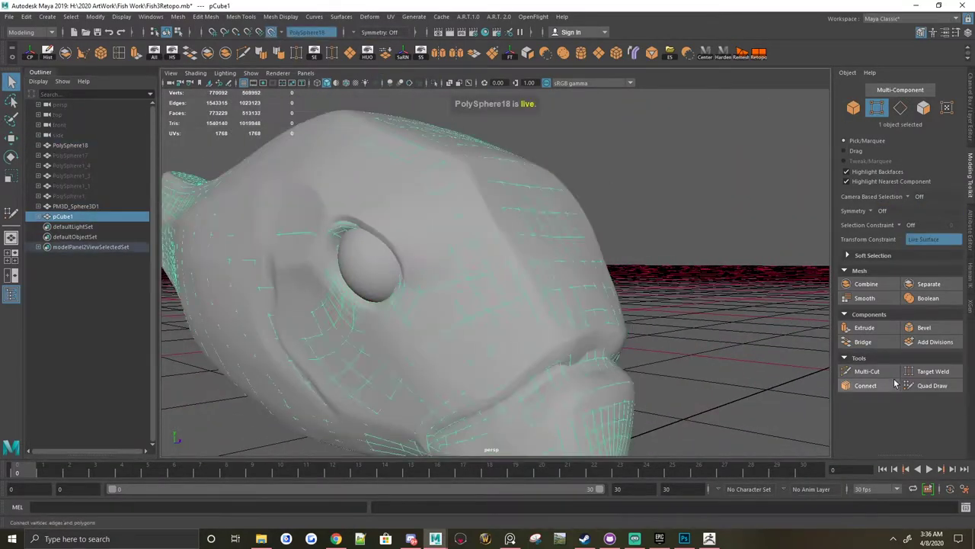
{"action": "left_click", "coordinate": [931, 385]}
Step: Turn isolation off, show the reference fish, and select the PM3D_Sphere3D1 eye object
{"action": "mouse_move", "coordinate": [480, 270]}
{"action": "left_mouse_down", "text": "alt"}
{"action": "mouse_move", "coordinate": [402, 265]}
{"action": "mouse_move", "coordinate": [468, 236]}
{"action": "mouse_move", "coordinate": [544, 290]}
{"action": "mouse_move", "coordinate": [313, 283]}
{"action": "mouse_move", "coordinate": [265, 270]}
{"action": "mouse_move", "coordinate": [318, 239]}
{"action": "mouse_move", "coordinate": [527, 191]}
{"action": "mouse_move", "coordinate": [438, 85]}
{"action": "left_mouse_up", "text": "alt"}
{"action": "key", "text": "q"}
{"action": "left_click", "coordinate": [318, 239]}
{"action": "left_click", "coordinate": [438, 86]}
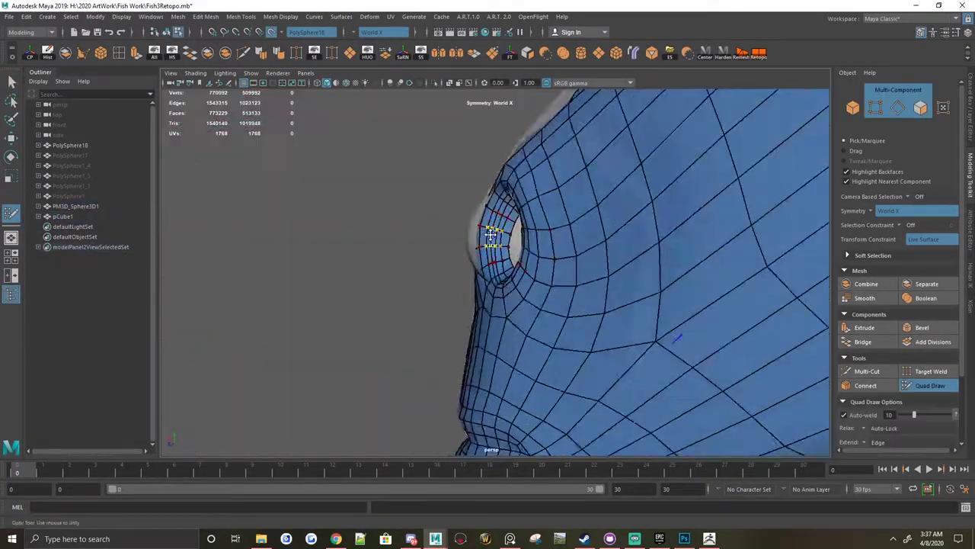
{"action": "left_click_drag", "start_coordinate": [457, 229], "coordinate": [451, 115], "text": "alt"}
{"action": "left_click", "coordinate": [436, 82]}
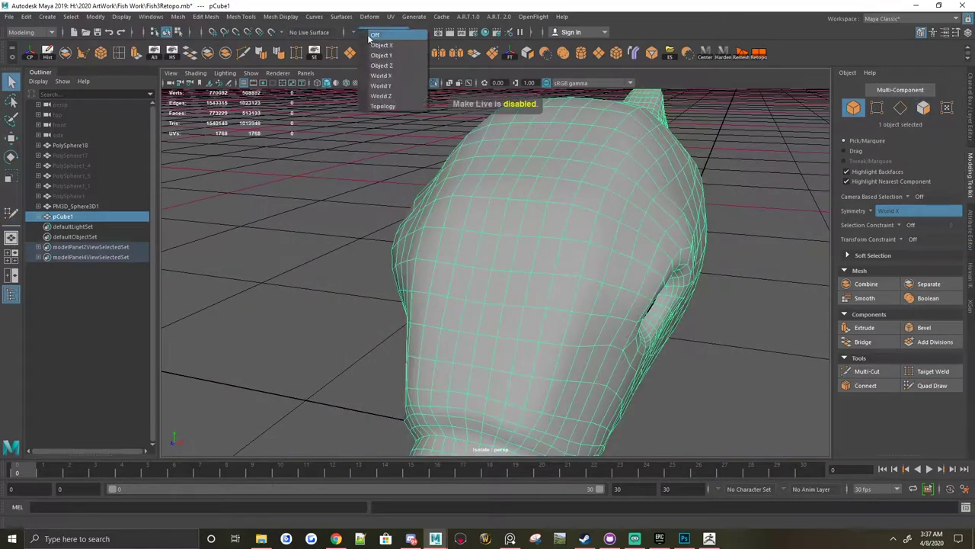
{"action": "mouse_move", "coordinate": [499, 287]}
{"action": "left_mouse_down", "text": "alt"}
{"action": "mouse_move", "coordinate": [641, 311]}
{"action": "mouse_move", "coordinate": [587, 262]}
{"action": "left_mouse_up", "text": "alt"}
{"action": "left_click", "coordinate": [587, 261]}
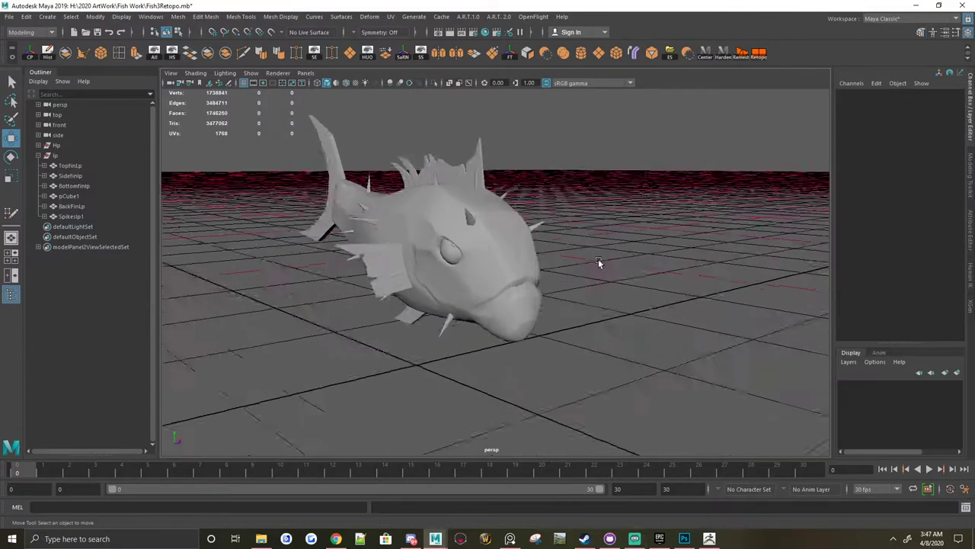
Step: Select the low-poly eye sphere and frame it in the top view
{"action": "key", "text": "space"}
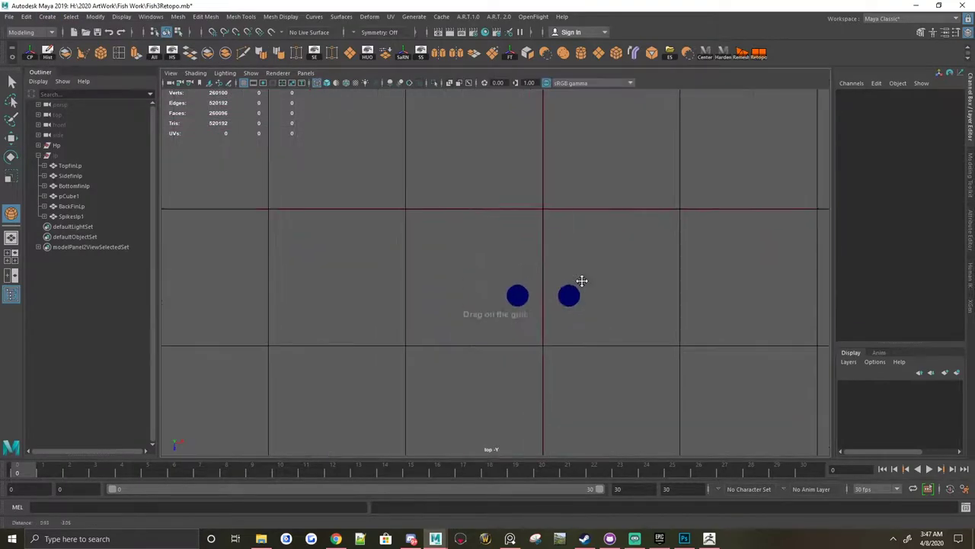
{"action": "scroll", "coordinate": [518, 275], "scroll_direction": "up", "scroll_amount": 10}
{"action": "left_click", "coordinate": [529, 362]}
{"action": "key", "text": "w"}
{"action": "key", "text": "space"}
{"action": "key", "text": "space"}
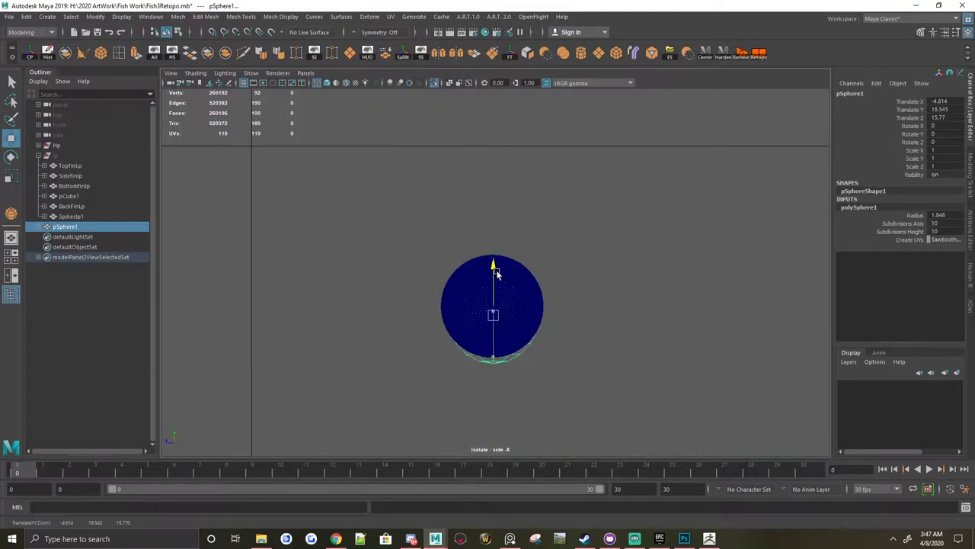
{"action": "key", "text": "ctrl+1"}
{"action": "key", "text": "f"}
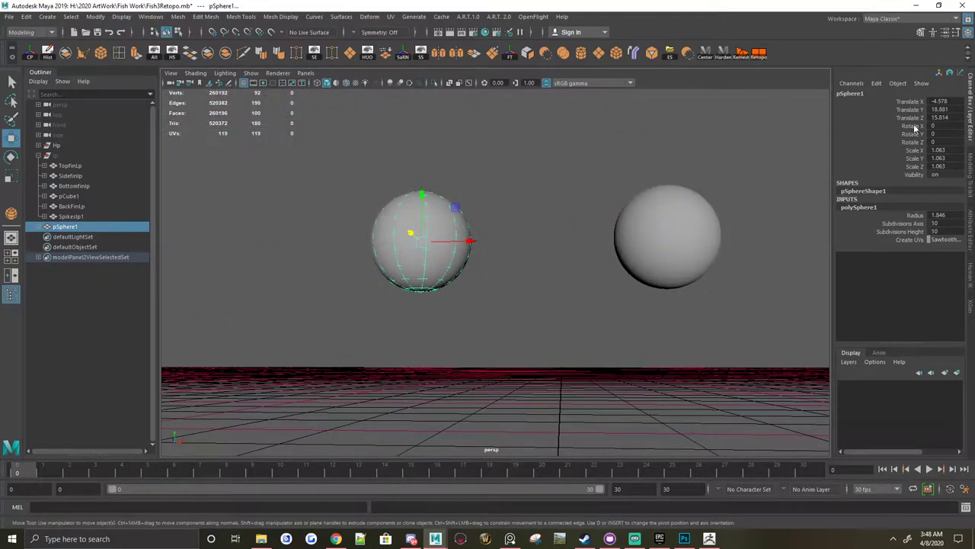
{"action": "key", "text": "space"}
{"action": "key", "text": "space"}
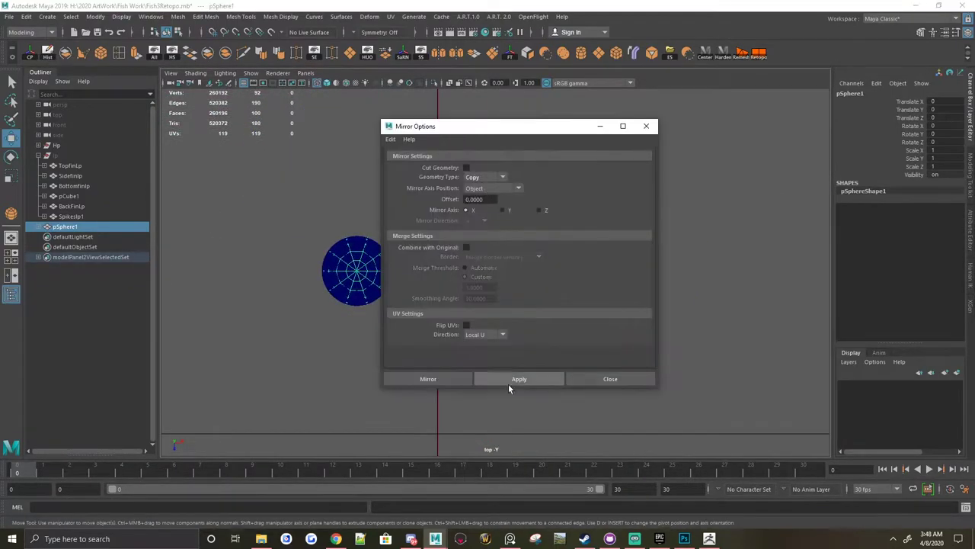
Step: Mirror the eye sphere across X and select both eye copies
{"action": "left_click", "coordinate": [508, 383]}
{"action": "key", "text": "w"}
{"action": "left_click_drag", "start_coordinate": [458, 260], "coordinate": [463, 260]}
{"action": "scroll", "coordinate": [478, 263], "scroll_direction": "down", "scroll_amount": 5}
{"action": "left_click", "coordinate": [64, 227], "text": "ctrl"}
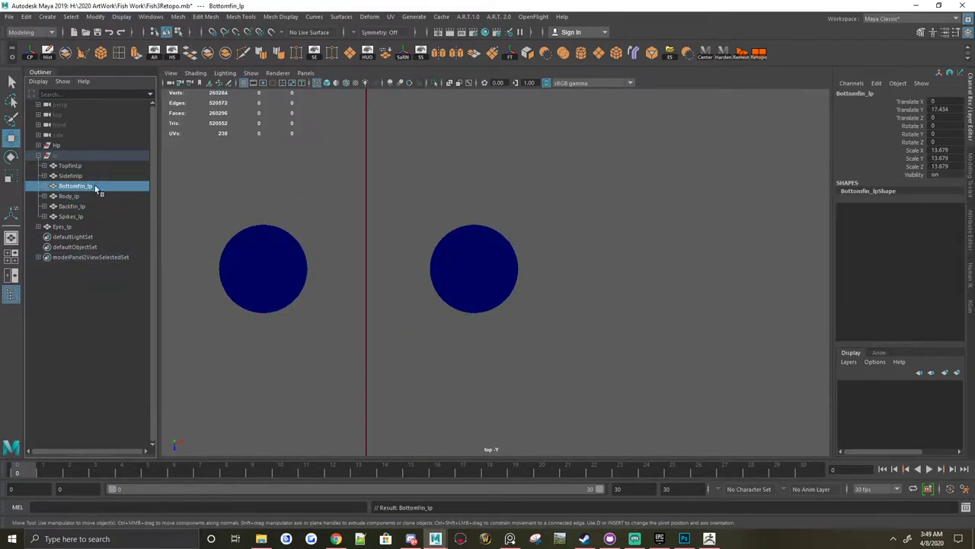
Step: Finish renaming the top fin to Topfin_lp and frame it in the perspective view
{"action": "type", "text": "_lp"}
{"action": "key", "text": "Return"}
{"action": "key", "text": "space"}
{"action": "key", "text": "space"}
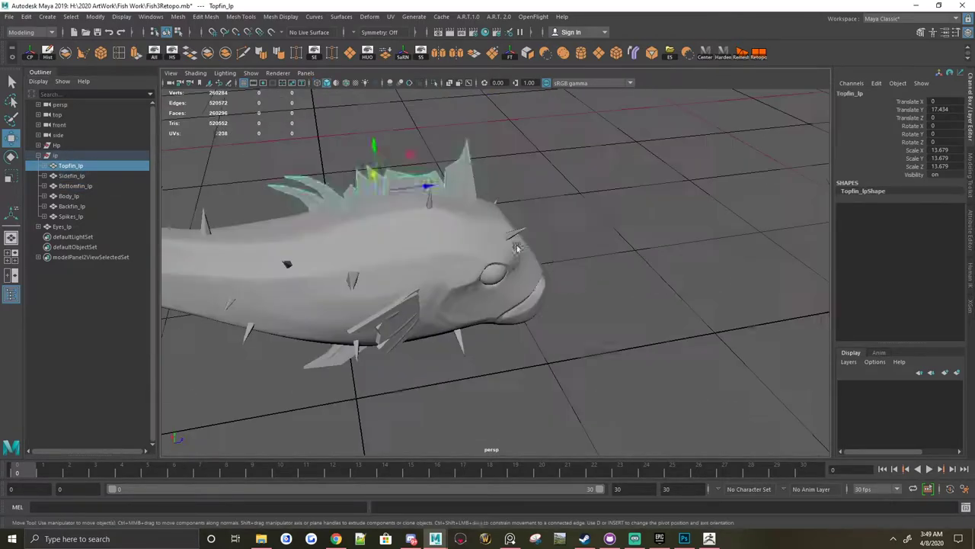
{"action": "left_click", "coordinate": [55, 155]}
{"action": "key", "text": "f"}
Step: Move Eyes_lp into the lp group in the Outliner
{"action": "left_click_drag", "start_coordinate": [70, 166], "coordinate": [70, 166]}
{"action": "left_click", "coordinate": [71, 186]}
{"action": "key", "text": "f"}
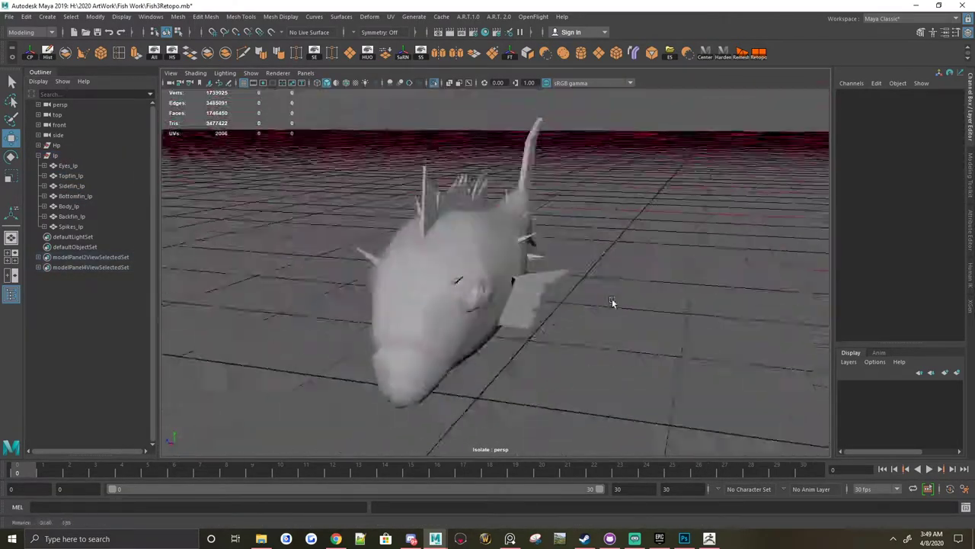
Step: Toggle World X symmetry on and then off, and show the whole fish again
{"action": "left_click", "coordinate": [394, 84]}
{"action": "mouse_move", "coordinate": [561, 298]}
{"action": "left_mouse_down", "text": "alt"}
{"action": "mouse_move", "coordinate": [580, 324]}
{"action": "mouse_move", "coordinate": [518, 316]}
{"action": "left_mouse_up", "text": "alt"}
{"action": "left_click", "coordinate": [385, 32]}
{"action": "left_click", "coordinate": [375, 42]}
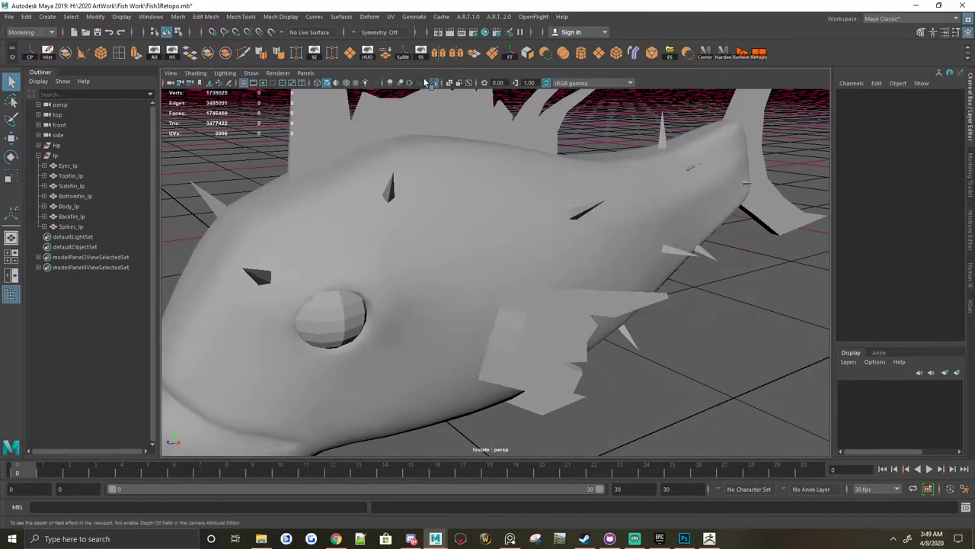
{"action": "left_click_drag", "start_coordinate": [458, 289], "coordinate": [513, 249], "text": "alt"}
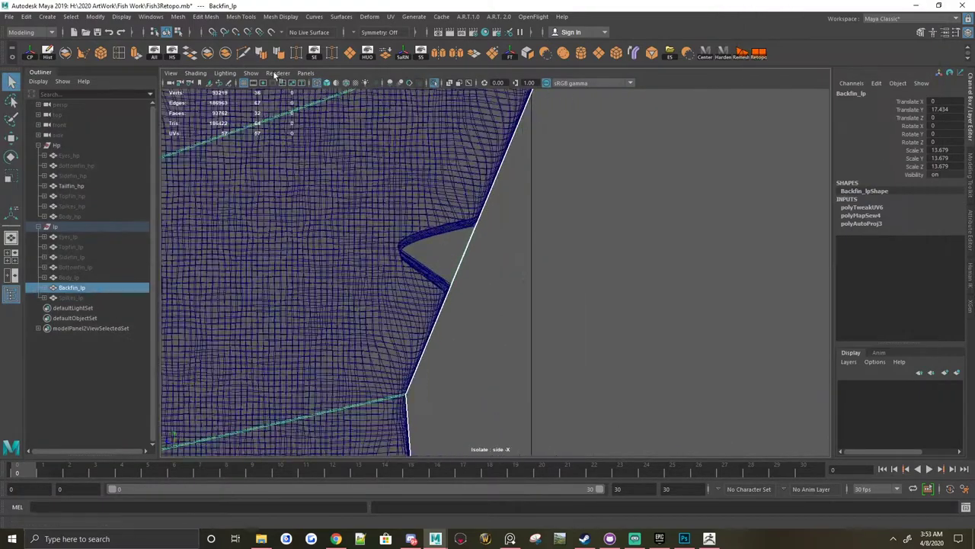
Step: Undo the two stray slice cuts on the back fin
{"action": "key", "text": "ctrl+z"}
{"action": "key", "text": "w"}
{"action": "key", "text": "ctrl+z"}
{"action": "scroll", "coordinate": [500, 268], "scroll_direction": "down", "scroll_amount": 5}
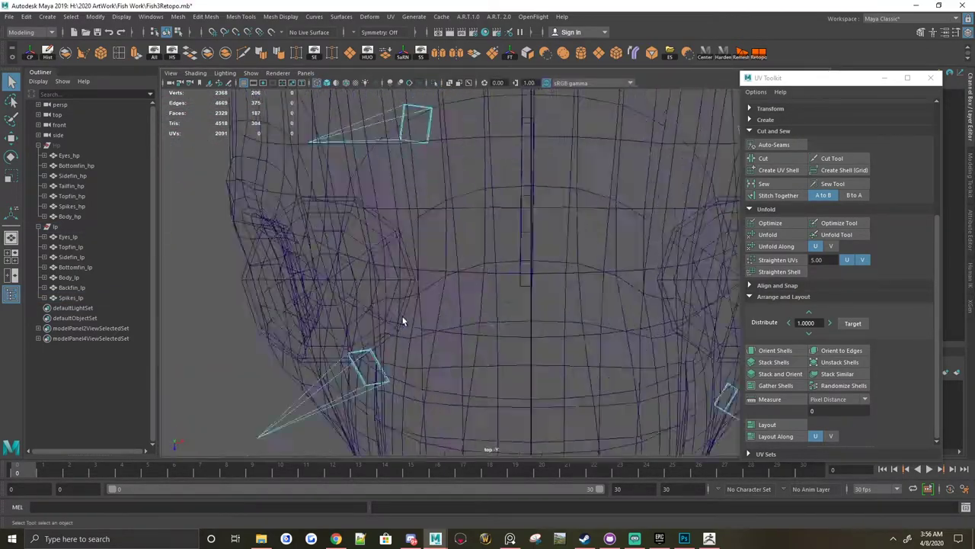
Step: Isolate Spikes_lp and select the seam edges along each spike
{"action": "key", "text": "ctrl+1"}
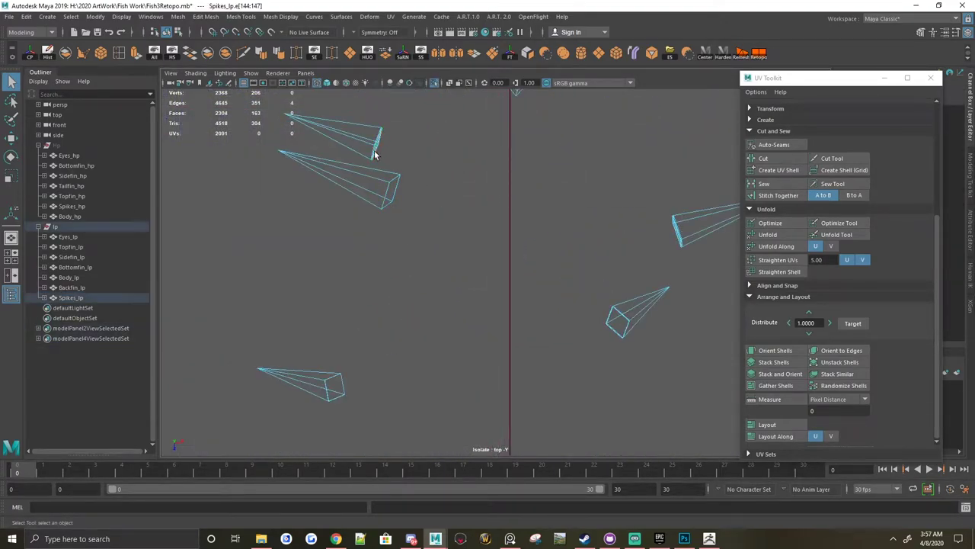
{"action": "mouse_move", "coordinate": [387, 154]}
{"action": "left_mouse_down", "text": "alt"}
{"action": "mouse_move", "coordinate": [479, 311]}
{"action": "mouse_move", "coordinate": [559, 318]}
{"action": "left_mouse_up", "text": "alt"}
{"action": "key", "text": "f"}
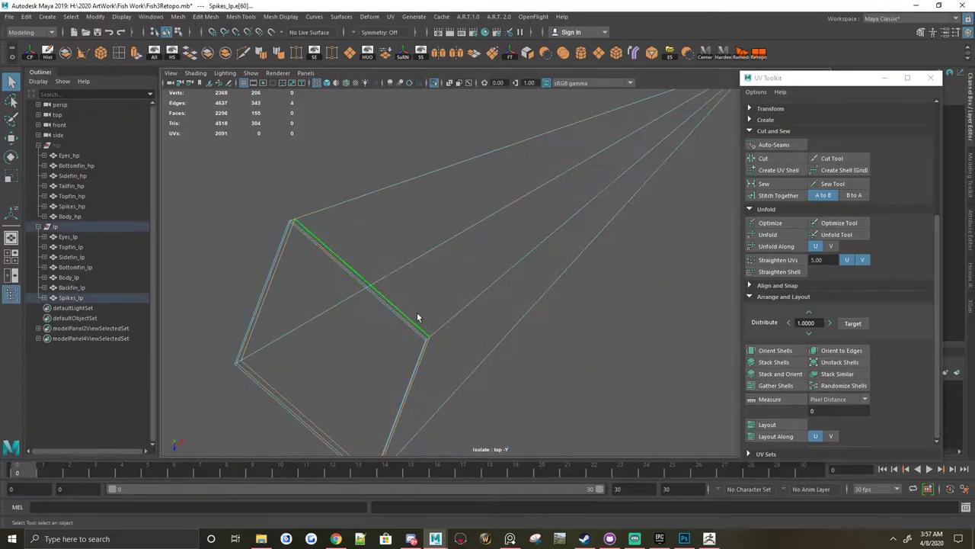
{"action": "left_click_drag", "start_coordinate": [419, 320], "coordinate": [521, 223], "text": "alt"}
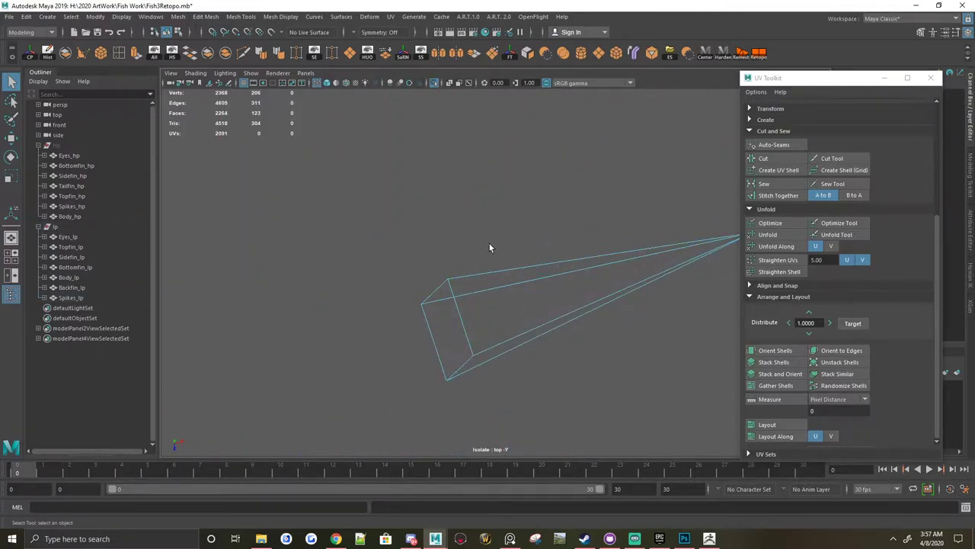
{"action": "left_click_drag", "start_coordinate": [286, 376], "coordinate": [483, 218], "text": "alt"}
{"action": "scroll", "coordinate": [505, 316], "scroll_direction": "down", "scroll_amount": 5}
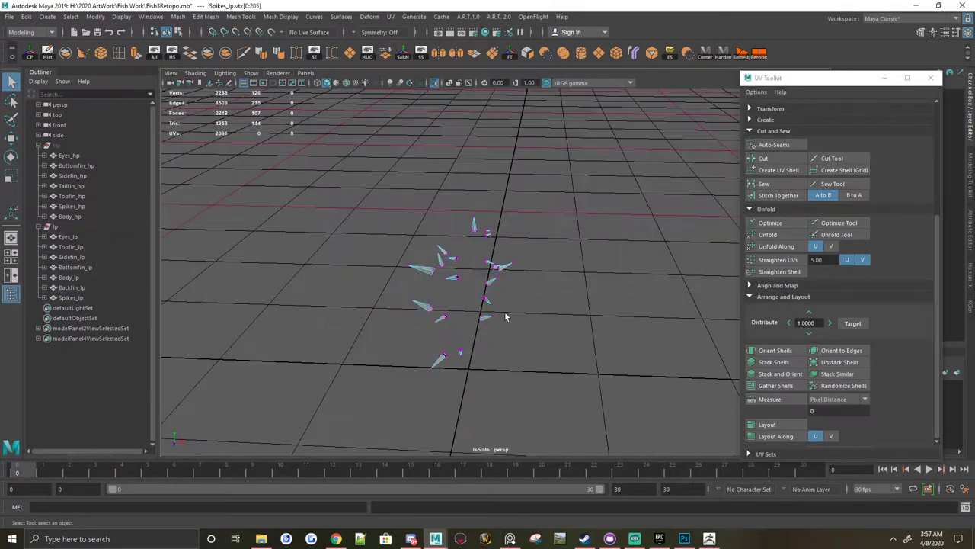
{"action": "left_click_drag", "start_coordinate": [505, 315], "coordinate": [436, 313], "text": "alt"}
{"action": "scroll", "coordinate": [587, 263], "scroll_direction": "up", "scroll_amount": 5}
{"action": "scroll", "coordinate": [449, 400], "scroll_direction": "down", "scroll_amount": 8}
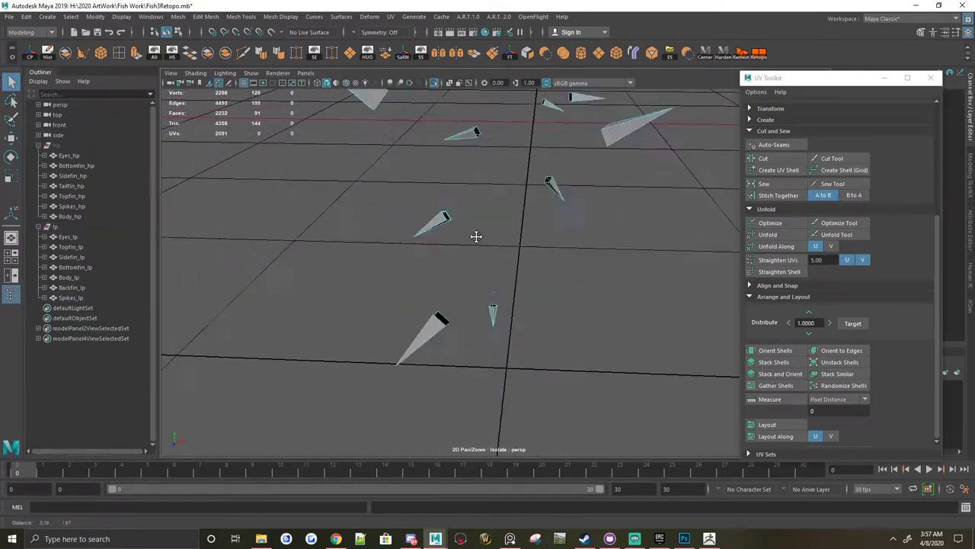
{"action": "scroll", "coordinate": [389, 380], "scroll_direction": "up", "scroll_amount": 5}
{"action": "scroll", "coordinate": [447, 375], "scroll_direction": "down", "scroll_amount": 4}
{"action": "scroll", "coordinate": [485, 369], "scroll_direction": "up", "scroll_amount": 5}
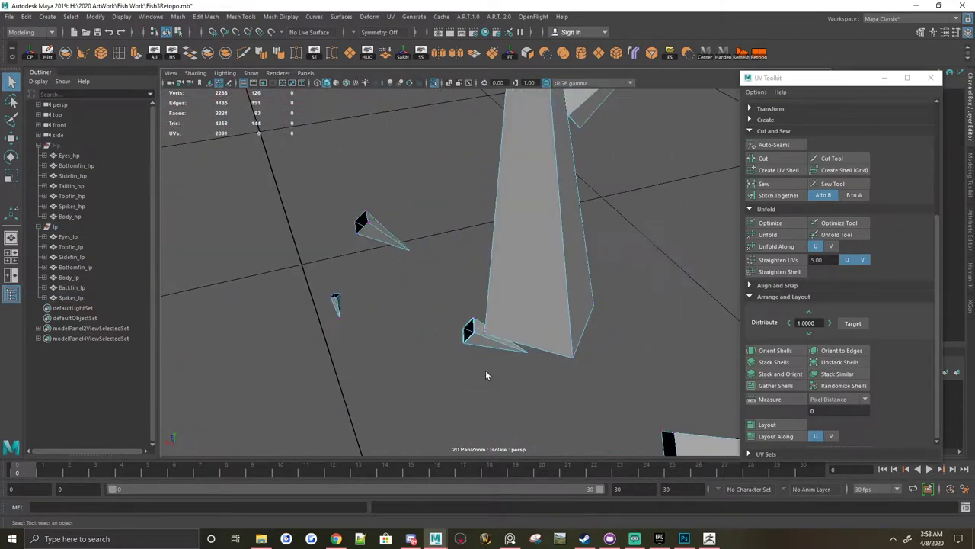
{"action": "scroll", "coordinate": [533, 328], "scroll_direction": "up", "scroll_amount": 3}
{"action": "left_click", "coordinate": [580, 288]}
{"action": "scroll", "coordinate": [580, 290], "scroll_direction": "down", "scroll_amount": 5}
{"action": "scroll", "coordinate": [571, 246], "scroll_direction": "up", "scroll_amount": 5}
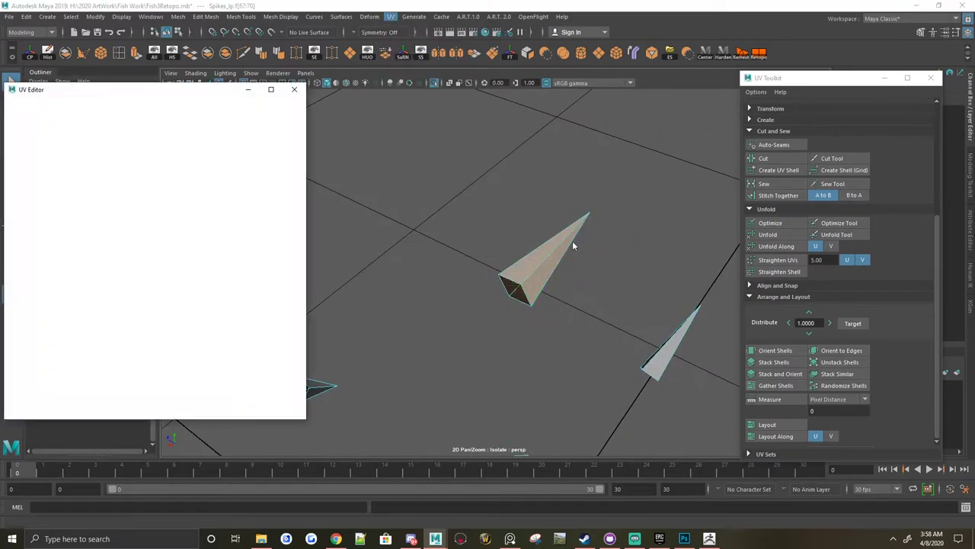
Step: Create a separate UV shell for each spike's faces
{"action": "left_click", "coordinate": [541, 244]}
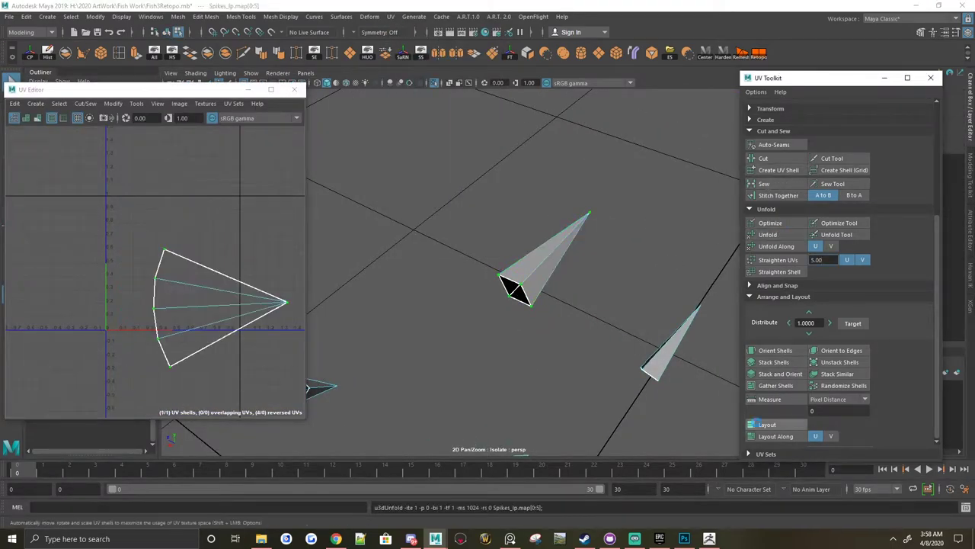
{"action": "left_click", "coordinate": [539, 263]}
{"action": "scroll", "coordinate": [541, 259], "scroll_direction": "down", "scroll_amount": 2}
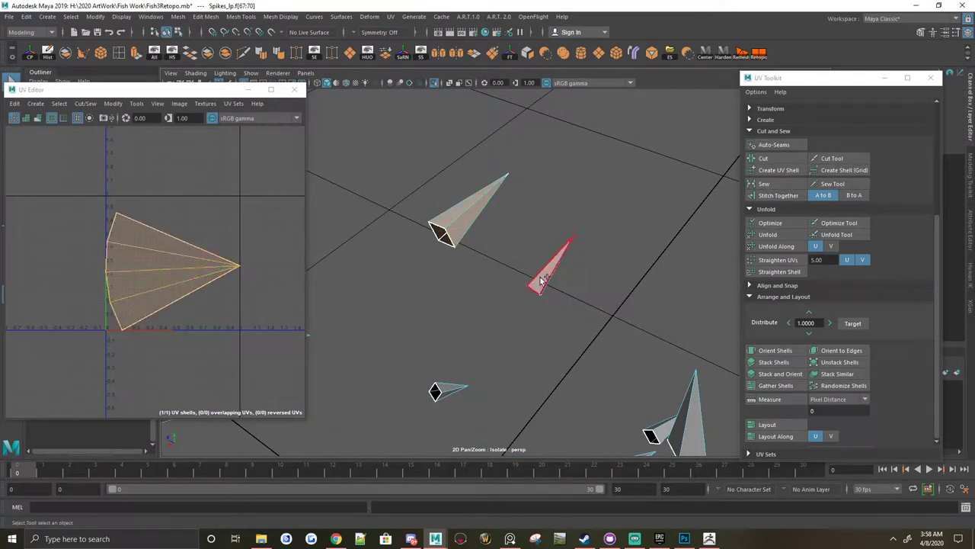
{"action": "scroll", "coordinate": [492, 314], "scroll_direction": "down", "scroll_amount": 3}
{"action": "key", "text": "ctrl+F12"}
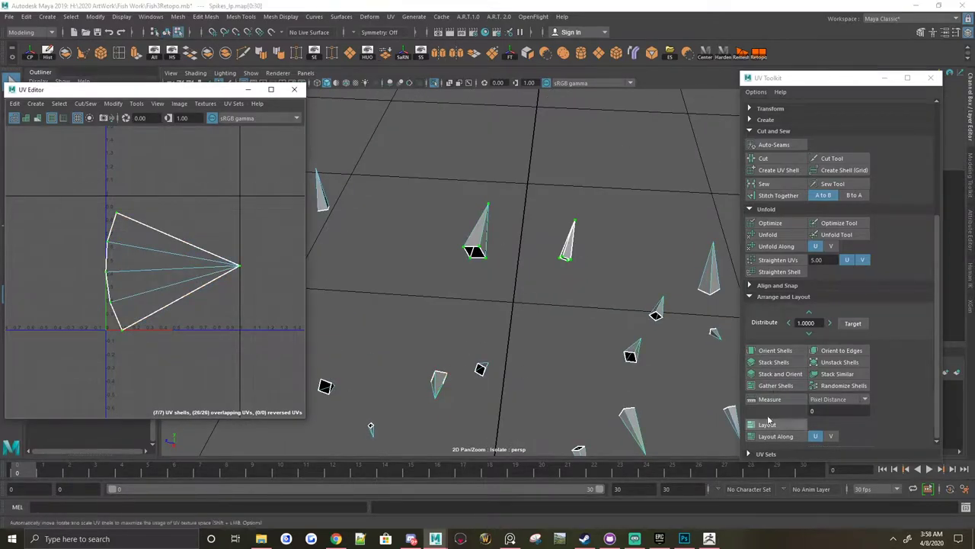
{"action": "scroll", "coordinate": [317, 192], "scroll_direction": "down", "scroll_amount": 2}
Step: Separate Spikes_lp into individual spike objects with Mesh > Separate
{"action": "left_click", "coordinate": [177, 16]}
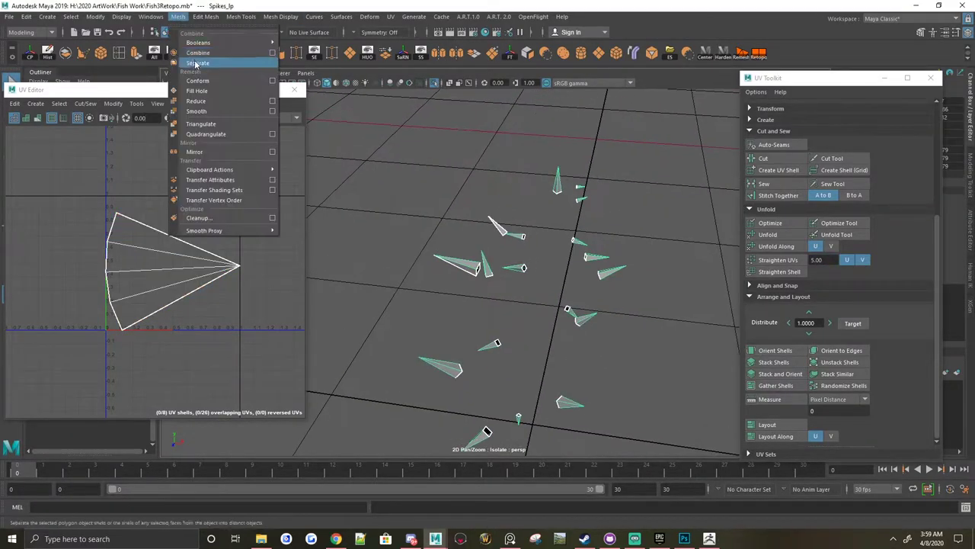
{"action": "left_click", "coordinate": [221, 59]}
{"action": "scroll", "coordinate": [388, 234], "scroll_direction": "up", "scroll_amount": 3}
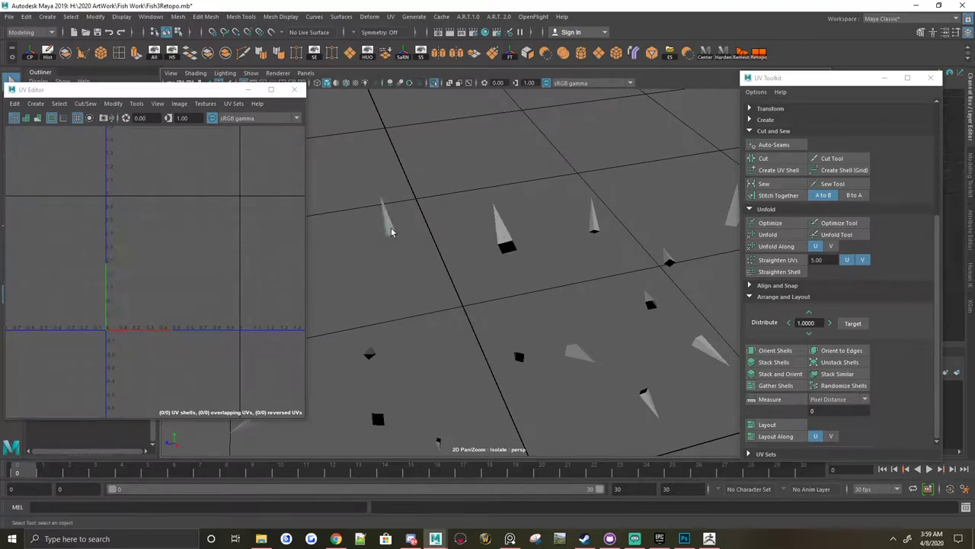
{"action": "key", "text": "space"}
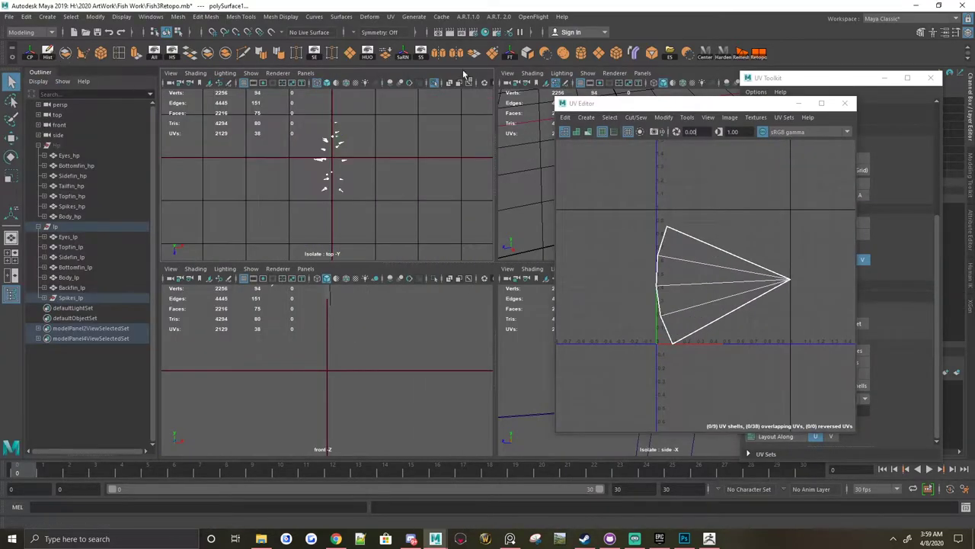
Step: Combine the separated spike pieces into one mesh named Spikes_lp
{"action": "left_click", "coordinate": [52, 297]}
{"action": "left_click", "coordinate": [70, 308]}
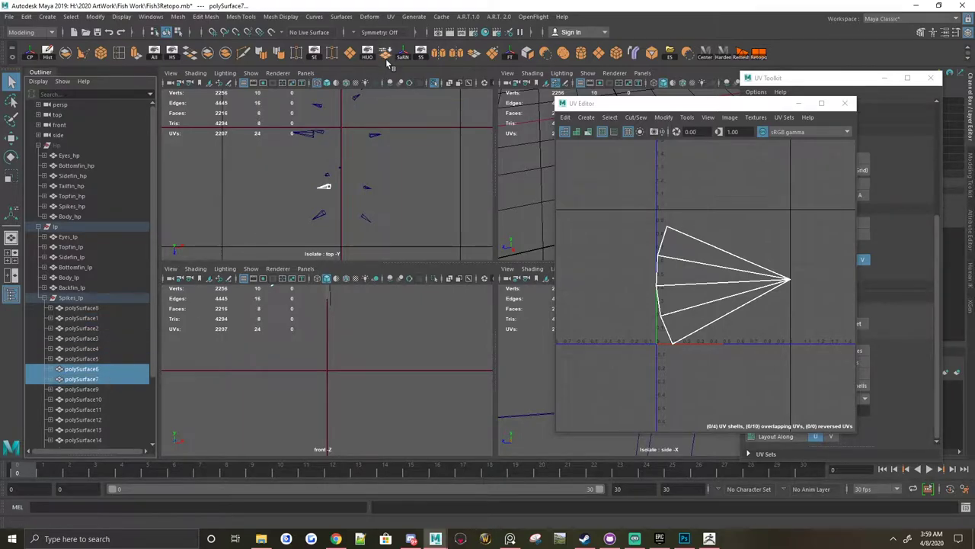
{"action": "key", "text": "ctrl+d"}
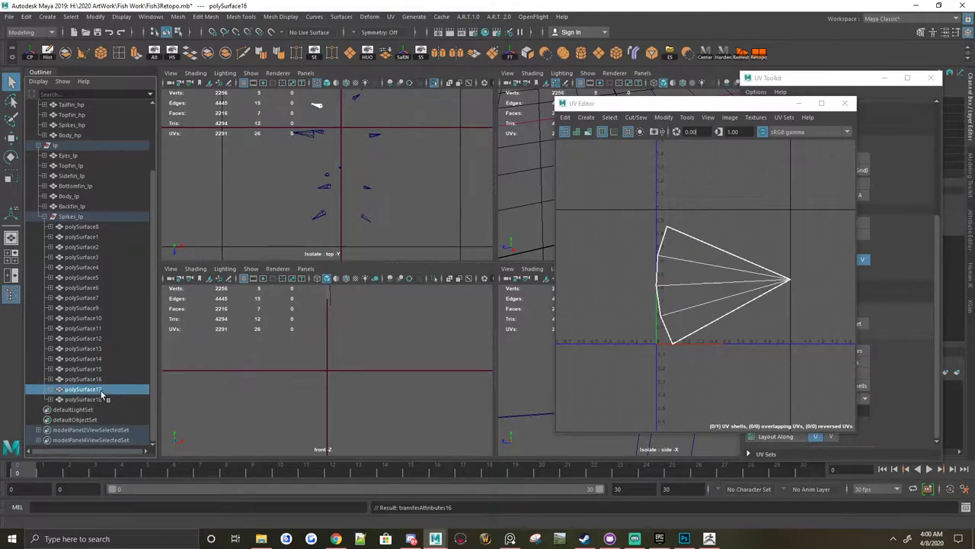
{"action": "left_click", "coordinate": [29, 53]}
{"action": "type", "text": "Spikes_l"}
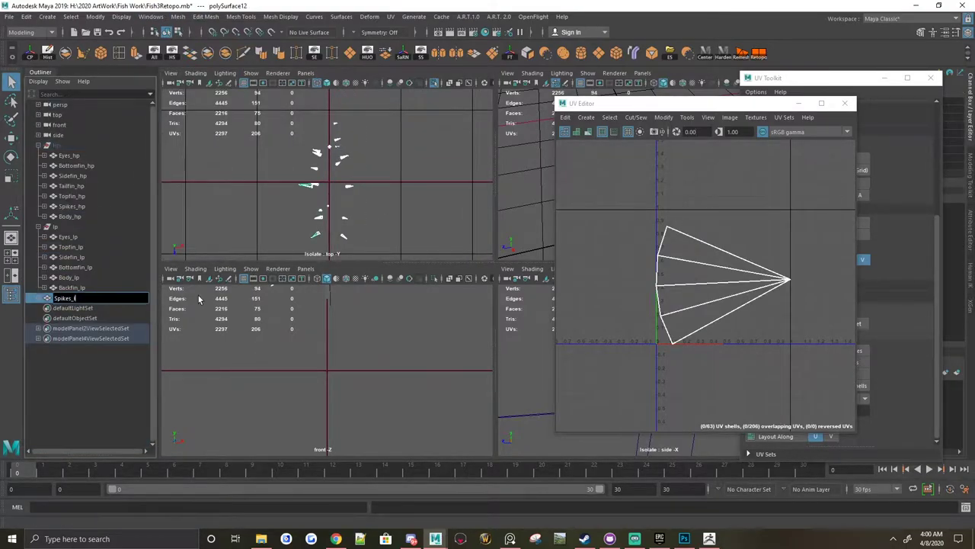
{"action": "type", "text": "p"}
{"action": "key", "text": "Return"}
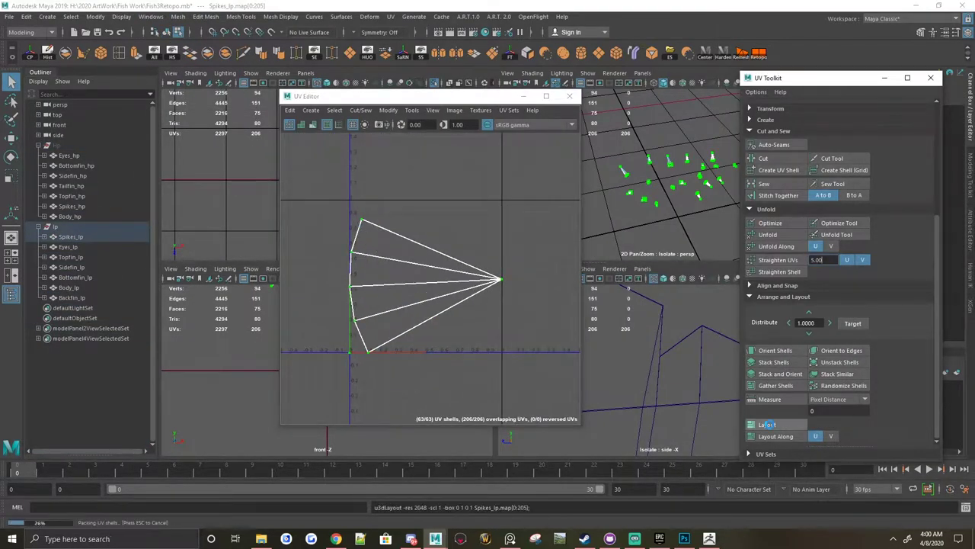
{"action": "scroll", "coordinate": [686, 205], "scroll_direction": "up", "scroll_amount": 5}
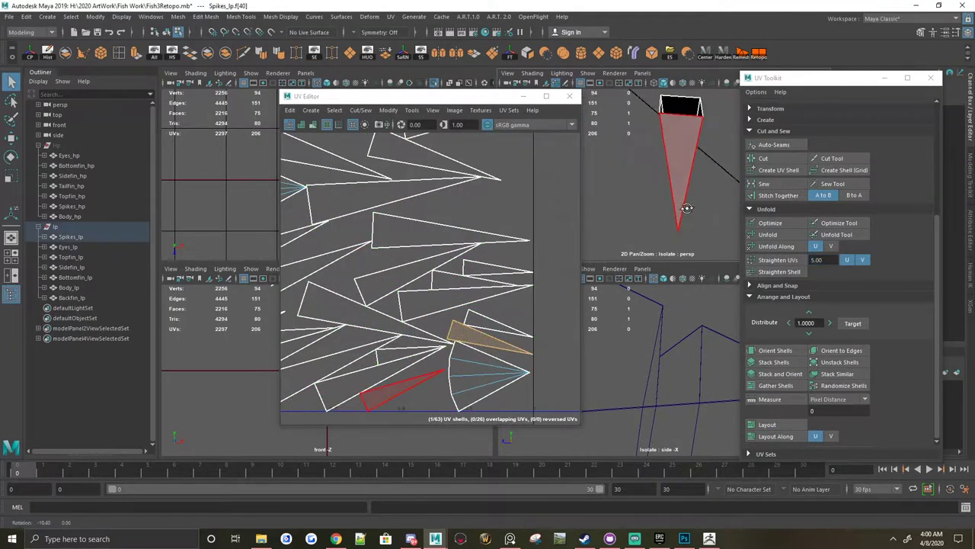
Step: Unfold and stitch individual spike UV shells, undoing back to polySurface16
{"action": "left_click", "coordinate": [688, 181]}
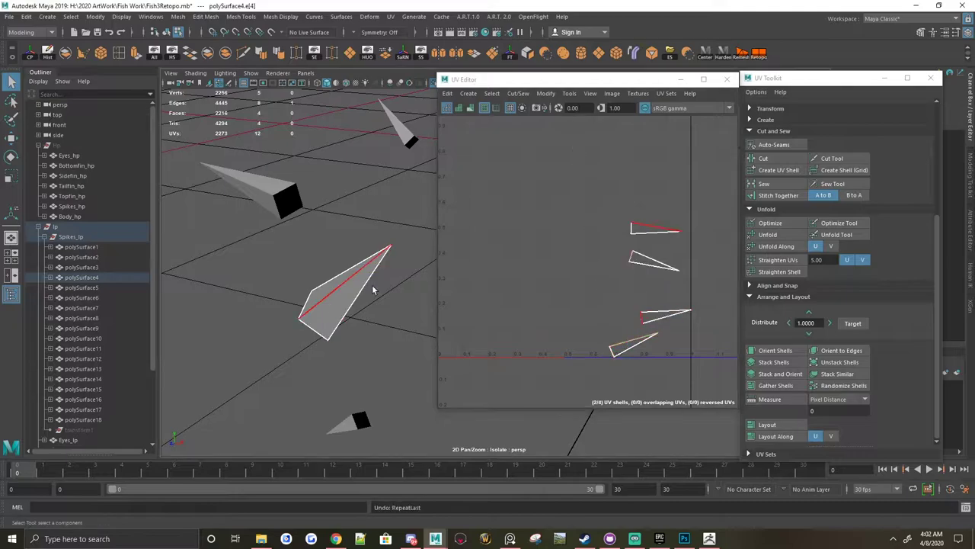
{"action": "left_click", "coordinate": [636, 334]}
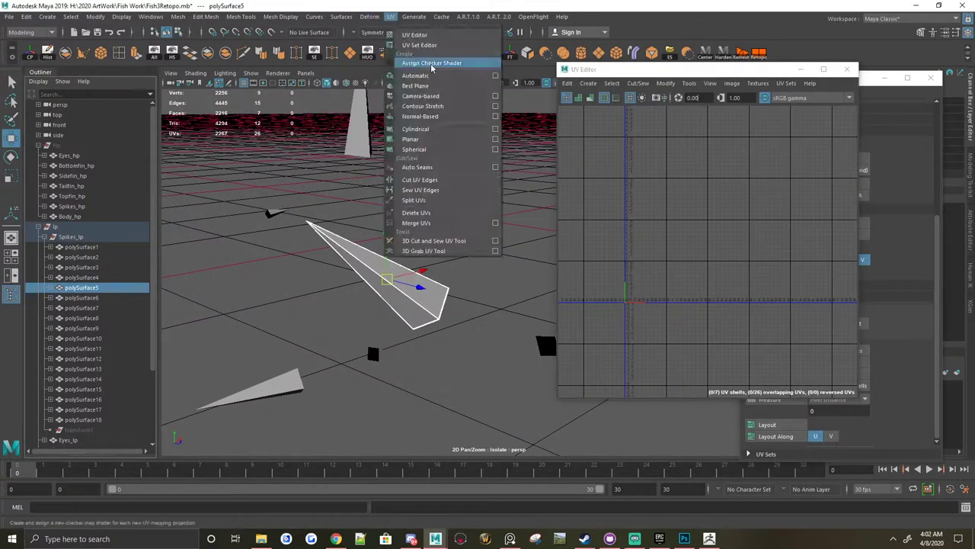
{"action": "left_click_drag", "start_coordinate": [600, 79], "coordinate": [619, 59]}
{"action": "left_click", "coordinate": [554, 221]}
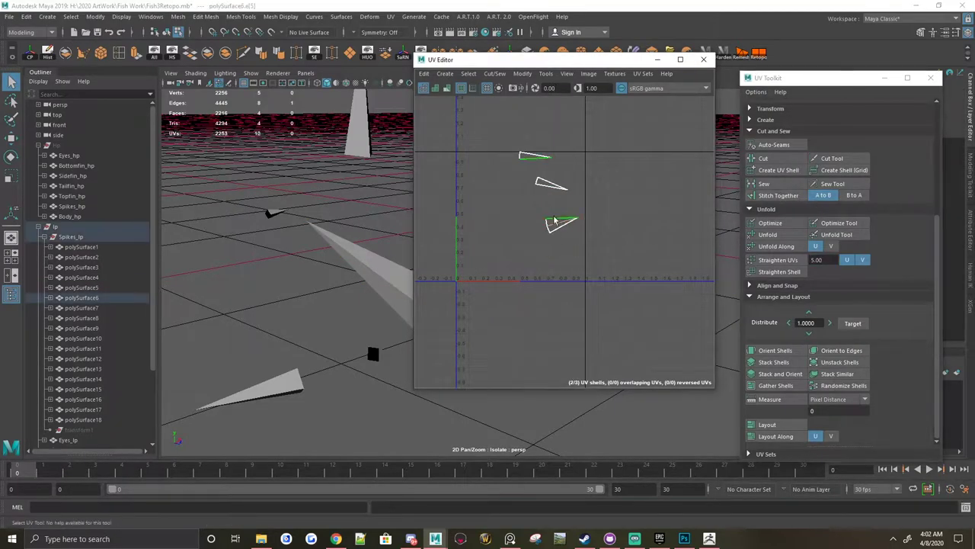
{"action": "key", "text": "ctrl+z"}
{"action": "key", "text": "ctrl+z"}
{"action": "key", "text": "ctrl+z"}
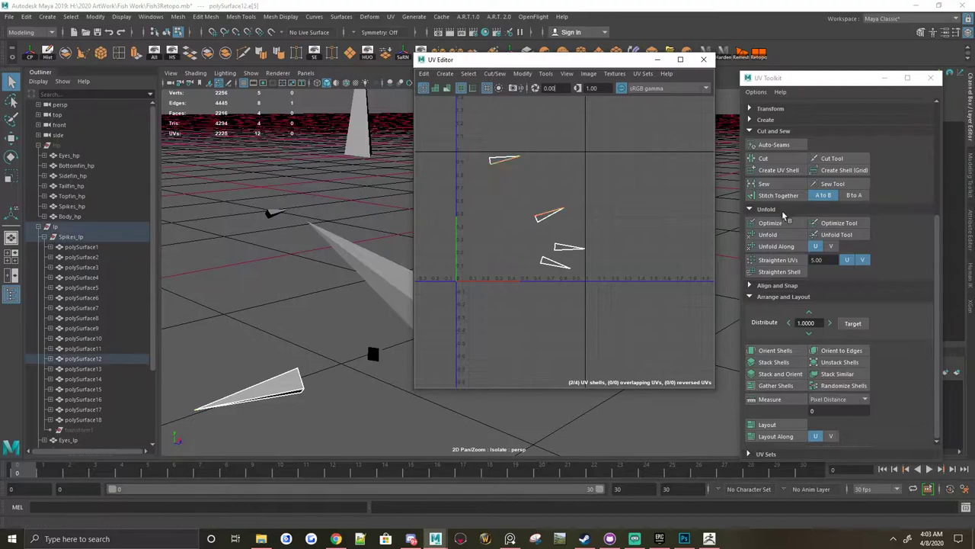
{"action": "key", "text": "ctrl+z"}
{"action": "key", "text": "ctrl+z"}
{"action": "key", "text": "ctrl+z"}
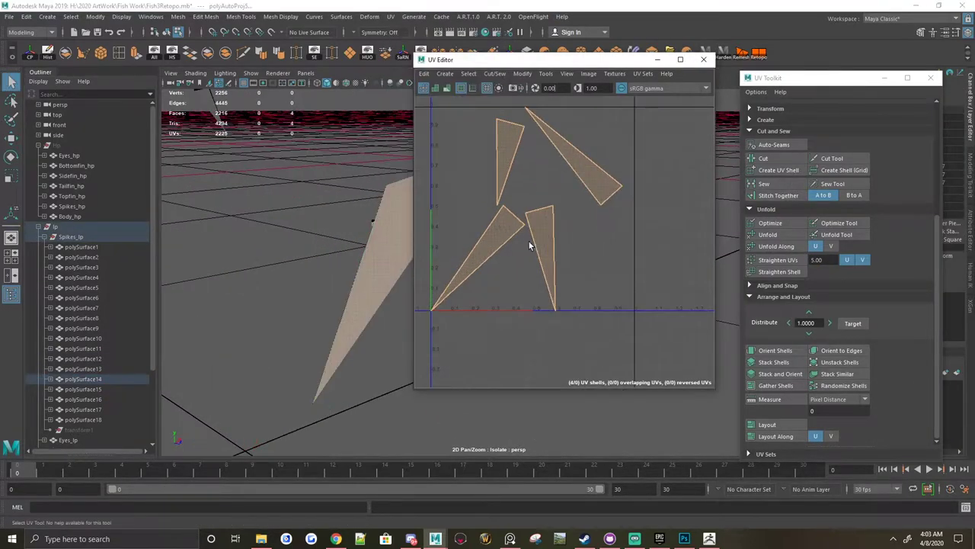
{"action": "key", "text": "ctrl+z"}
{"action": "key", "text": "ctrl+z"}
{"action": "key", "text": "ctrl+z"}
{"action": "left_click", "coordinate": [97, 400]}
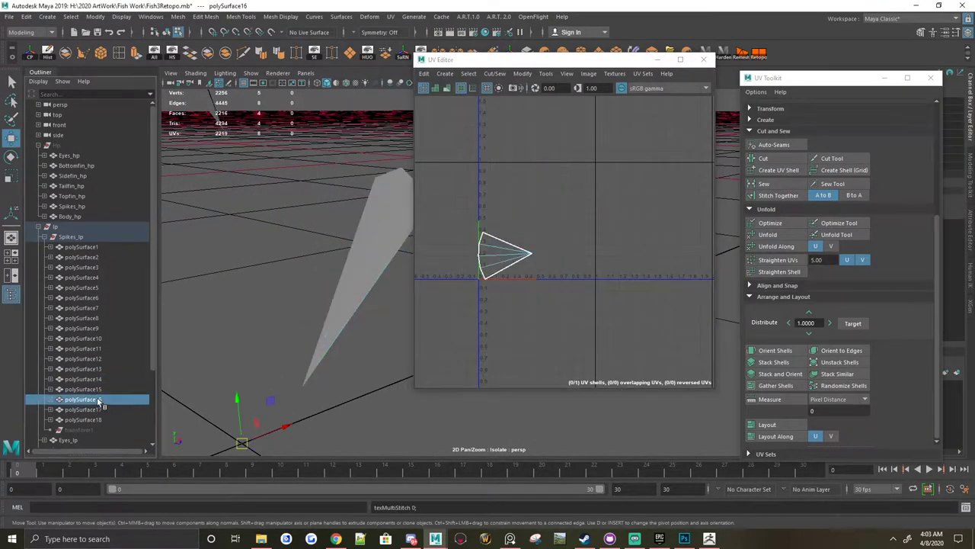
{"action": "key", "text": "ctrl+z"}
{"action": "key", "text": "ctrl+z"}
{"action": "key", "text": "ctrl+z"}
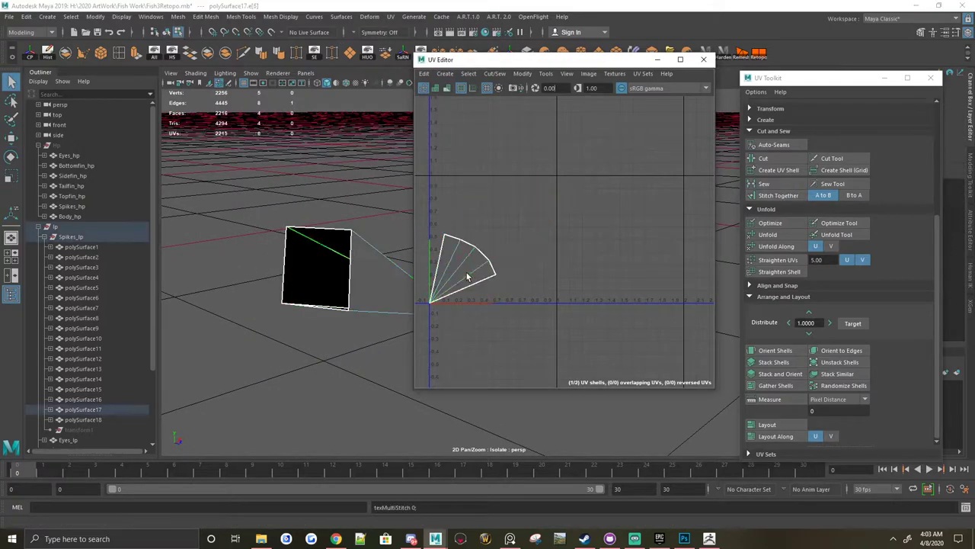
{"action": "key", "text": "ctrl+z"}
{"action": "key", "text": "ctrl+z"}
{"action": "key", "text": "ctrl+z"}
{"action": "key", "text": "ctrl+z"}
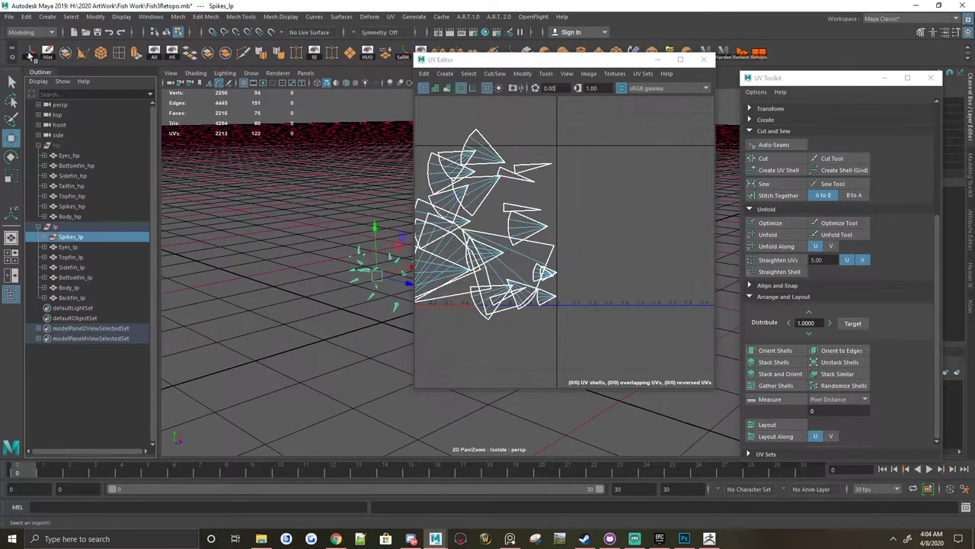
Step: Lay out the Spikes_lp and side fin UV shells, then save Fish3Retopo.mb
{"action": "left_click", "coordinate": [76, 309]}
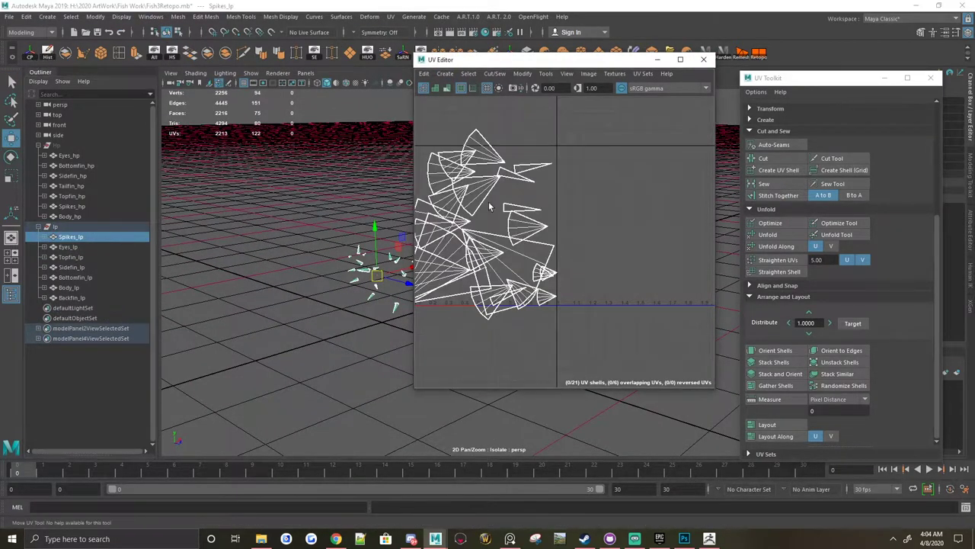
{"action": "key", "text": "ctrl+z"}
{"action": "key", "text": "ctrl+z"}
{"action": "key", "text": "ctrl+z"}
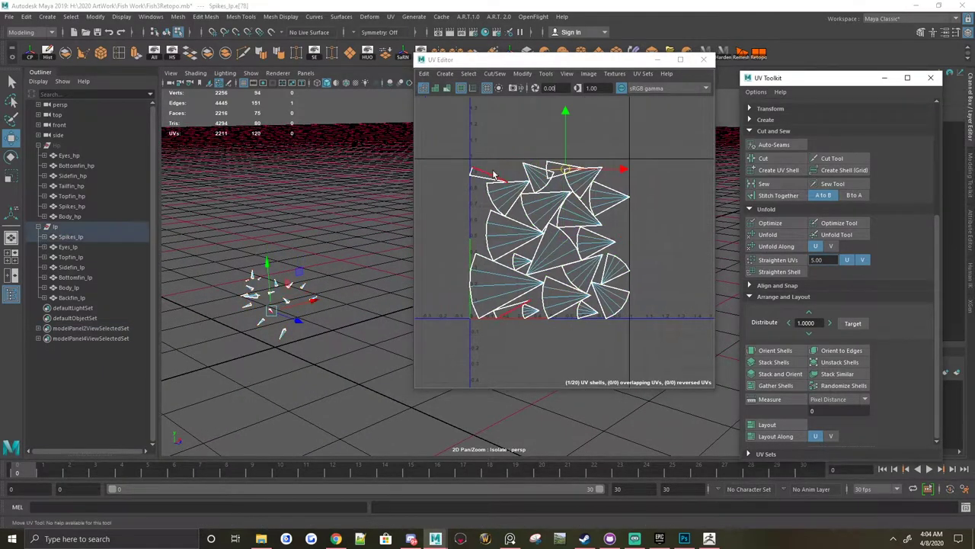
{"action": "key", "text": "ctrl+z"}
{"action": "key", "text": "ctrl+z"}
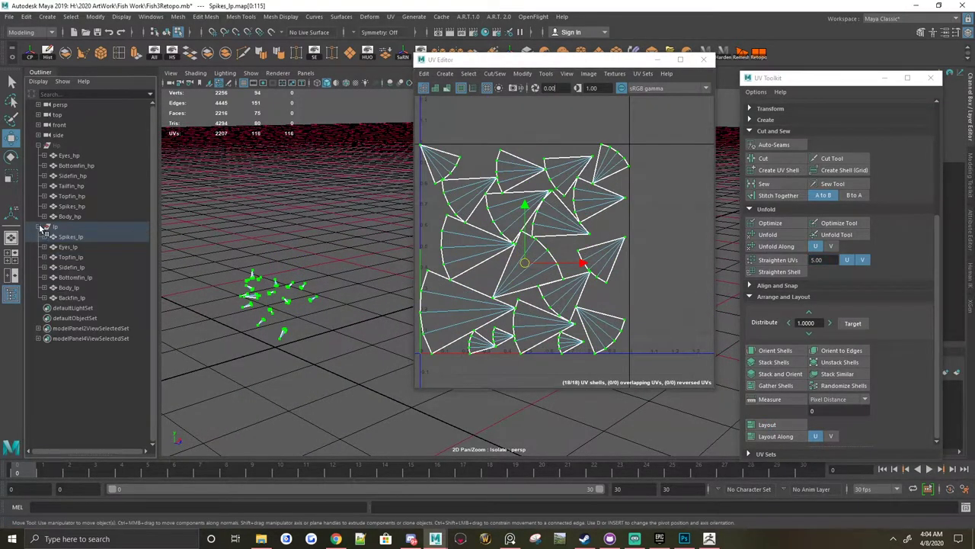
{"action": "key", "text": "ctrl+z"}
{"action": "key", "text": "ctrl+z"}
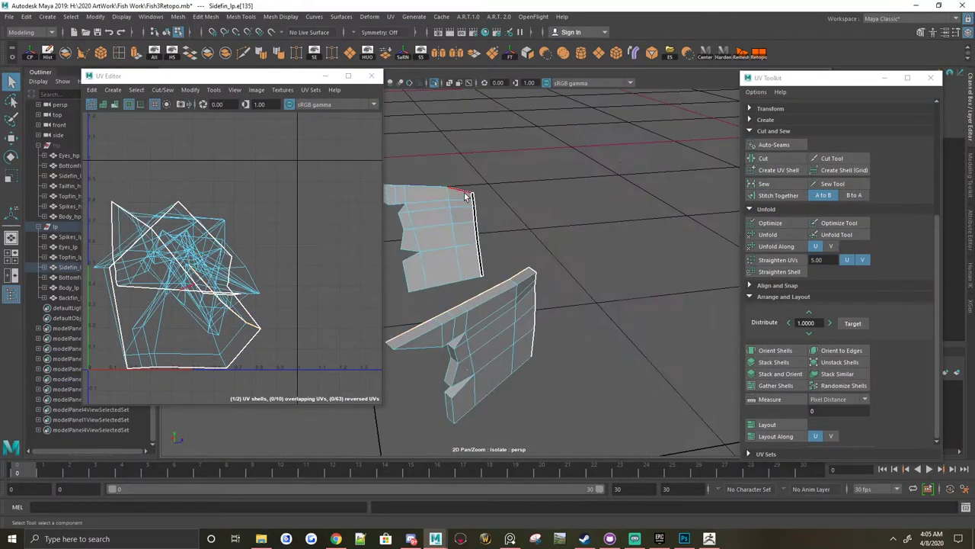
{"action": "left_click", "coordinate": [774, 424]}
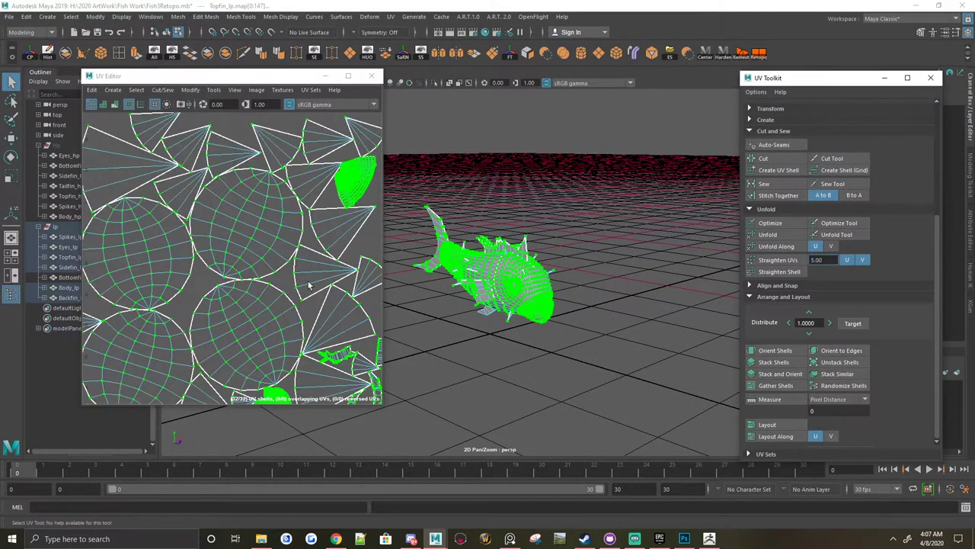
{"action": "key", "text": "ctrl+s"}
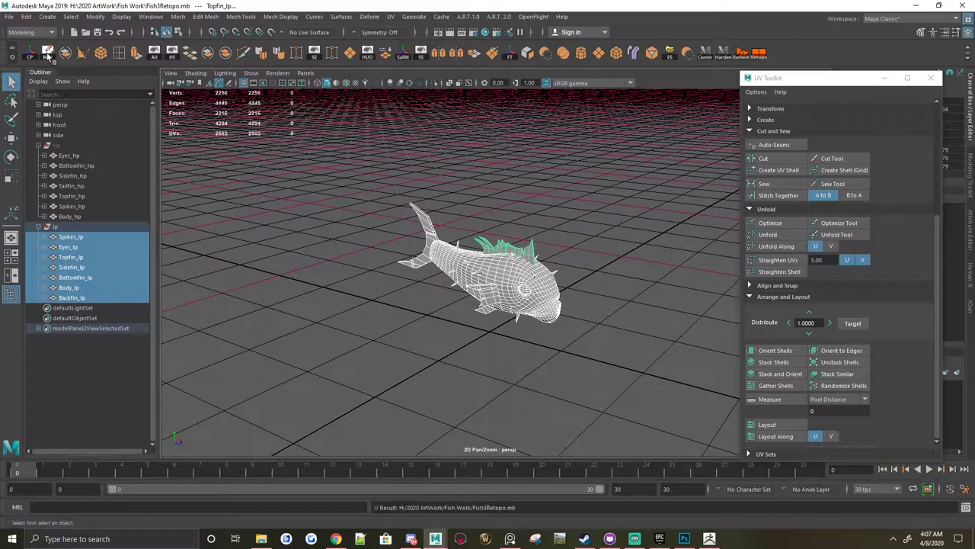
Step: Check that the Unfold3D plug-in is loaded in the Plug-in Manager
{"action": "left_click", "coordinate": [151, 16]}
{"action": "left_click", "coordinate": [274, 189]}
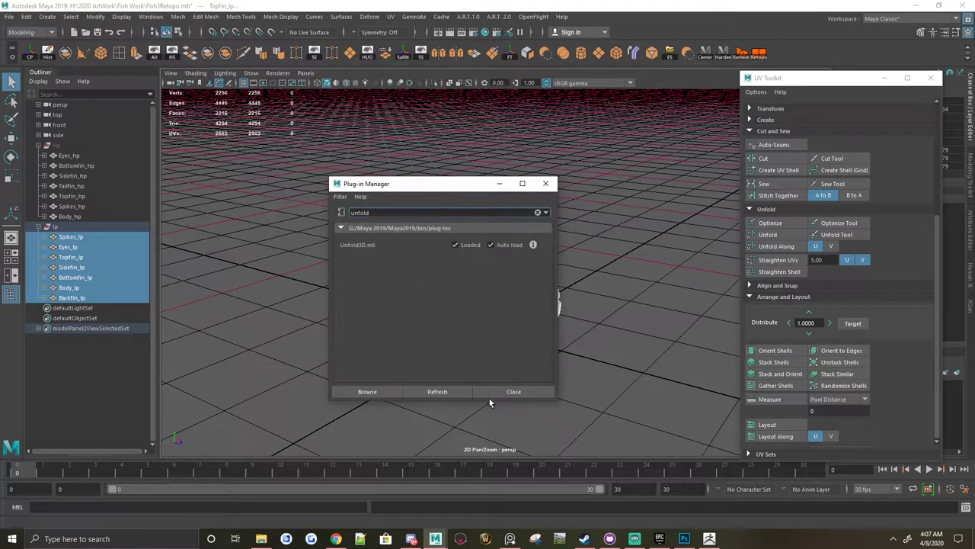
{"action": "scroll", "coordinate": [475, 297], "scroll_direction": "down", "scroll_amount": 3}
{"action": "scroll", "coordinate": [475, 297], "scroll_direction": "down", "scroll_amount": 3}
{"action": "scroll", "coordinate": [475, 297], "scroll_direction": "down", "scroll_amount": 3}
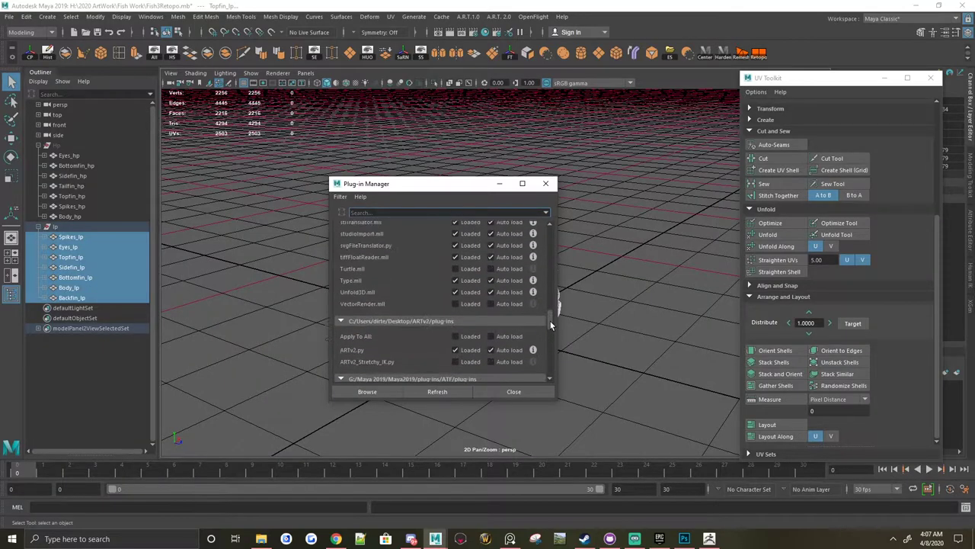
{"action": "left_click", "coordinate": [545, 183]}
Step: Inspect the spike UVs in the UV Editor
{"action": "left_click", "coordinate": [391, 16]}
{"action": "left_click", "coordinate": [415, 31]}
{"action": "left_click", "coordinate": [390, 16]}
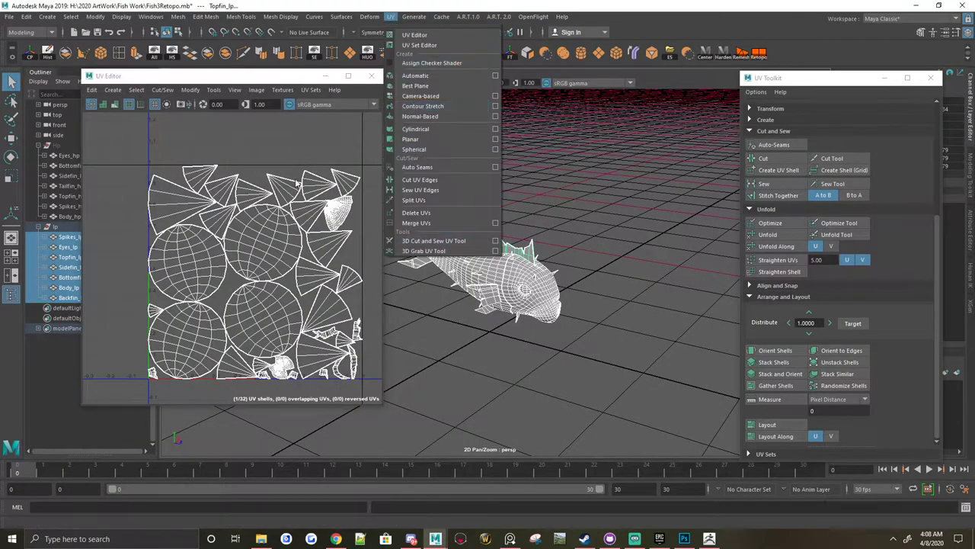
{"action": "key", "text": "f"}
{"action": "left_click", "coordinate": [505, 260]}
{"action": "scroll", "coordinate": [568, 267], "scroll_direction": "down", "scroll_amount": 5}
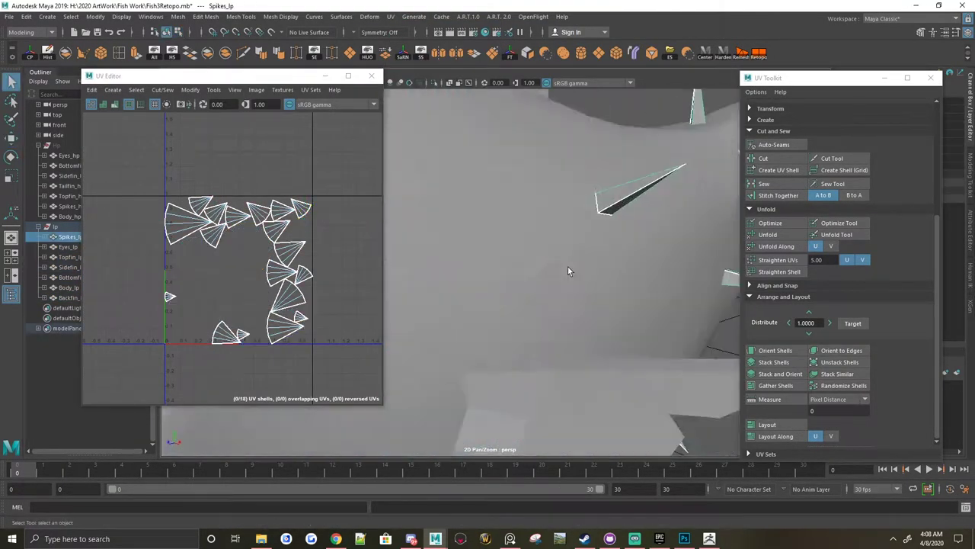
{"action": "left_click", "coordinate": [371, 76]}
Step: Combine all the low-poly fish parts into one mesh and delete its history
{"action": "left_click", "coordinate": [54, 227]}
{"action": "left_click", "coordinate": [178, 16]}
{"action": "left_click", "coordinate": [190, 42]}
{"action": "left_click", "coordinate": [46, 54]}
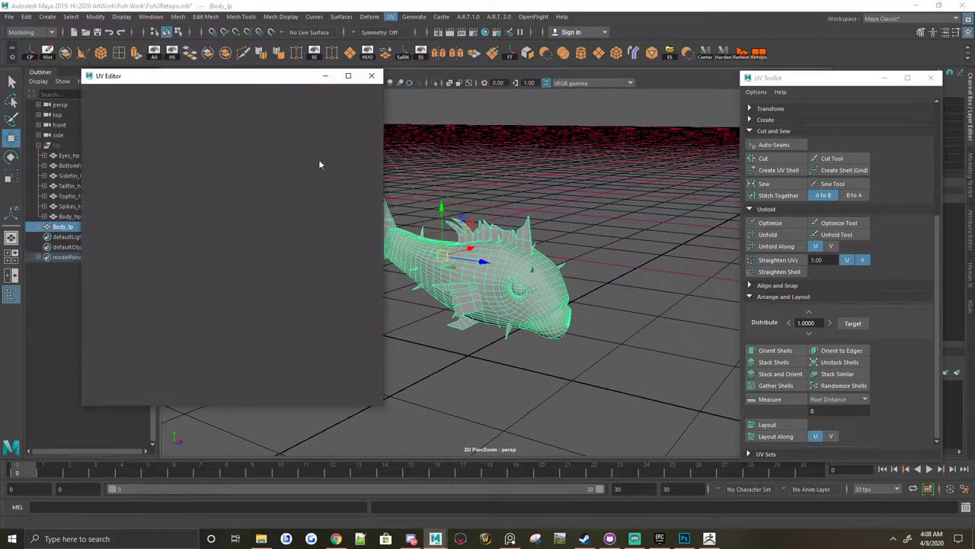
Step: Reposition the eye UV shells in the combined fish's UV layout
{"action": "left_click", "coordinate": [768, 234]}
{"action": "scroll", "coordinate": [252, 266], "scroll_direction": "up", "scroll_amount": 5}
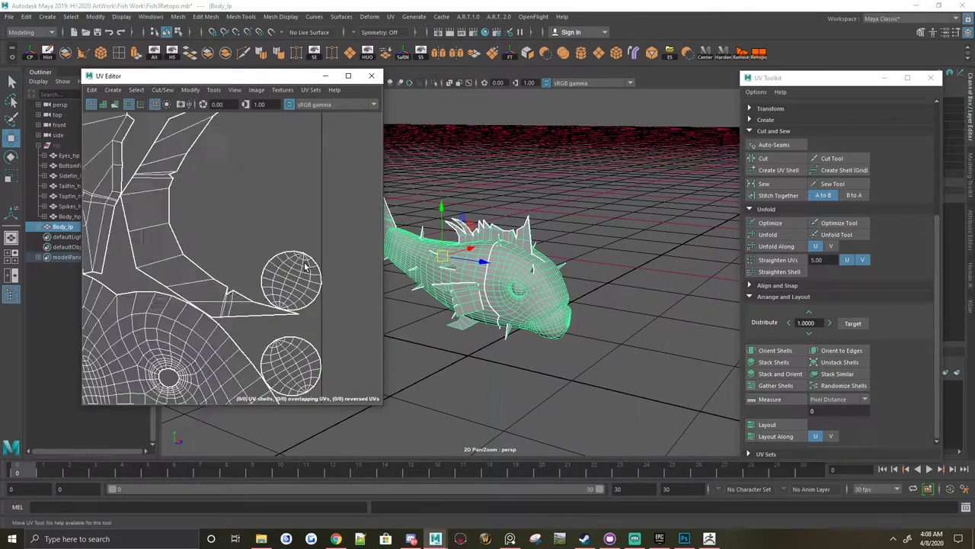
{"action": "left_click", "coordinate": [305, 283]}
{"action": "mouse_move", "coordinate": [472, 305]}
{"action": "left_mouse_down", "text": "alt"}
{"action": "mouse_move", "coordinate": [525, 293]}
{"action": "mouse_move", "coordinate": [457, 251]}
{"action": "left_mouse_up", "text": "alt"}
{"action": "scroll", "coordinate": [487, 251], "scroll_direction": "up", "scroll_amount": 3}
{"action": "scroll", "coordinate": [311, 268], "scroll_direction": "up", "scroll_amount": 2}
{"action": "scroll", "coordinate": [215, 288], "scroll_direction": "up", "scroll_amount": 2}
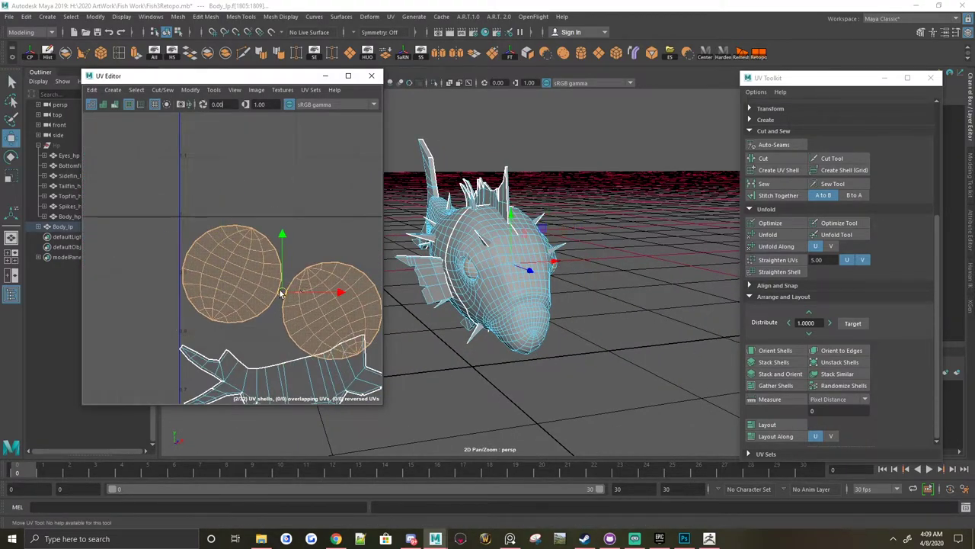
{"action": "scroll", "coordinate": [215, 288], "scroll_direction": "down", "scroll_amount": 4}
{"action": "left_click", "coordinate": [371, 75]}
Step: Separate the combined fish and select the tail fin piece polySurface20 under Body_lp
{"action": "key", "text": "F8"}
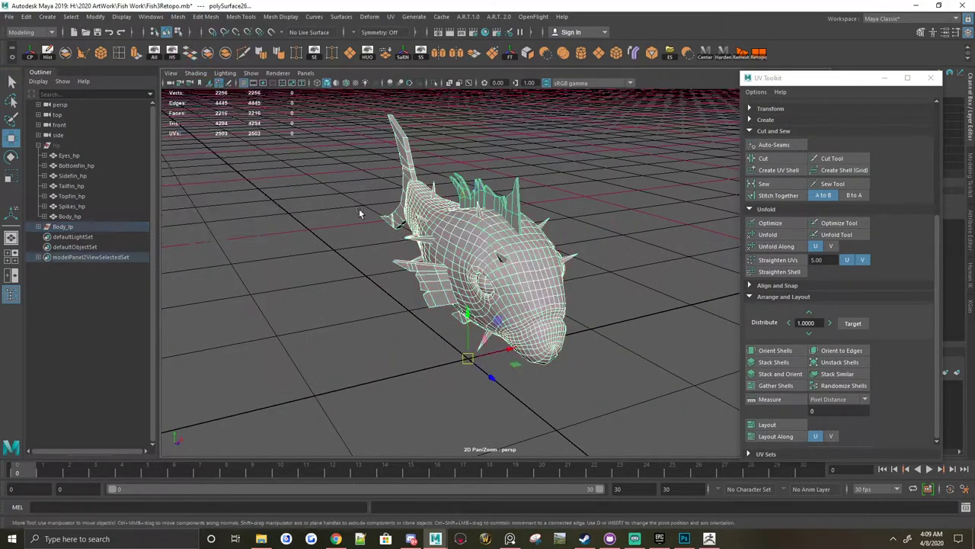
{"action": "mouse_move", "coordinate": [359, 208]}
{"action": "left_mouse_down", "text": "alt"}
{"action": "mouse_move", "coordinate": [183, 230]}
{"action": "mouse_move", "coordinate": [172, 218]}
{"action": "left_mouse_up", "text": "alt"}
{"action": "left_click", "coordinate": [38, 226]}
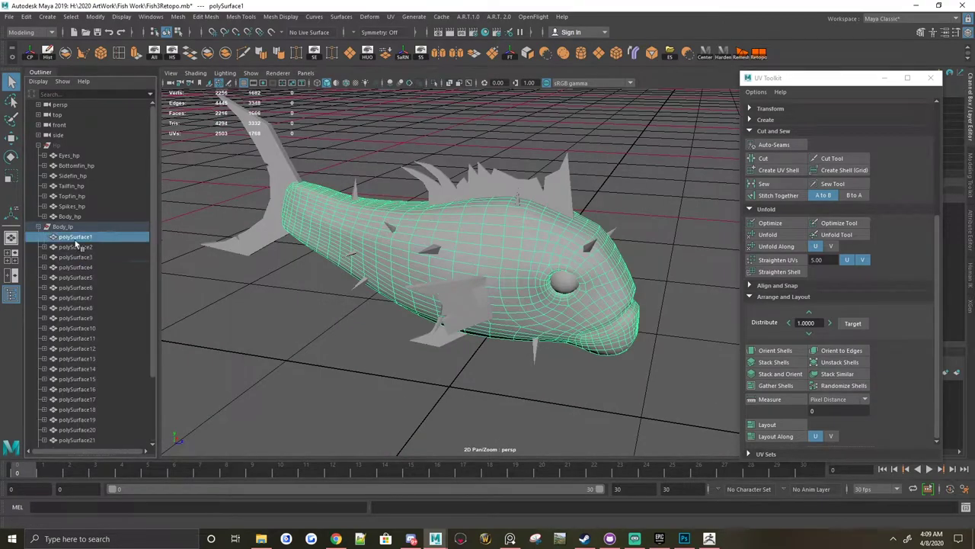
{"action": "left_click", "coordinate": [96, 226]}
{"action": "left_click", "coordinate": [91, 419]}
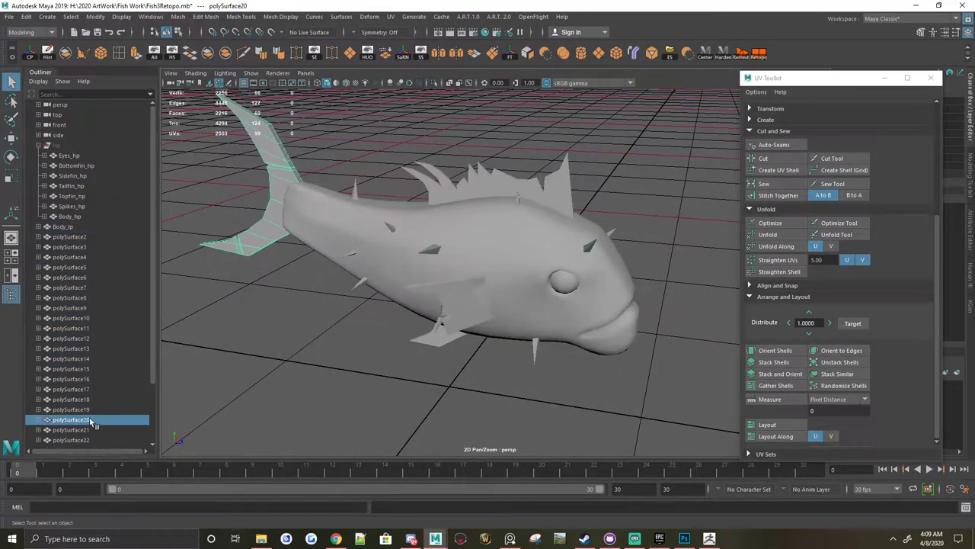
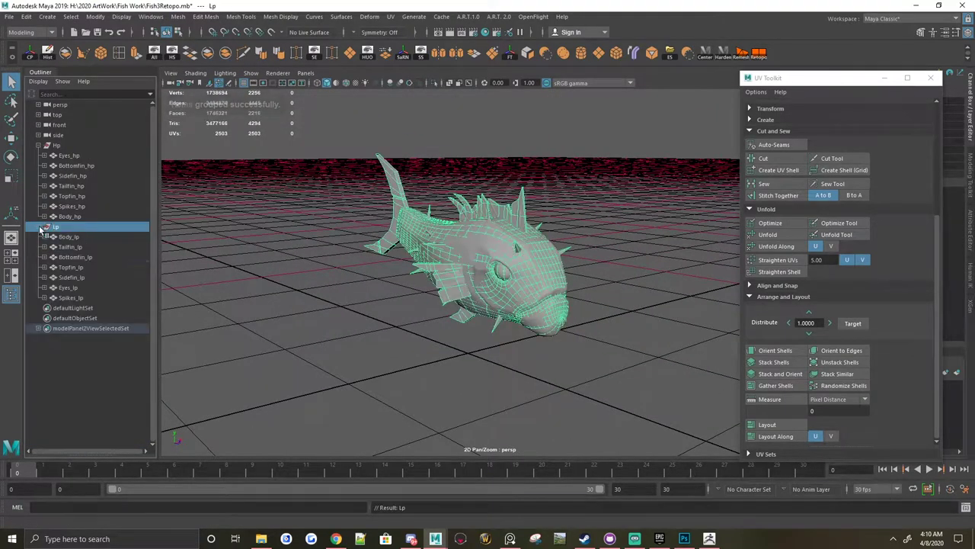
Step: Select the low-poly fish parts and export them as Fish_3_lp.fbx
{"action": "left_click", "coordinate": [76, 237]}
{"action": "key", "text": "ctrl+1"}
{"action": "left_click", "coordinate": [369, 53]}
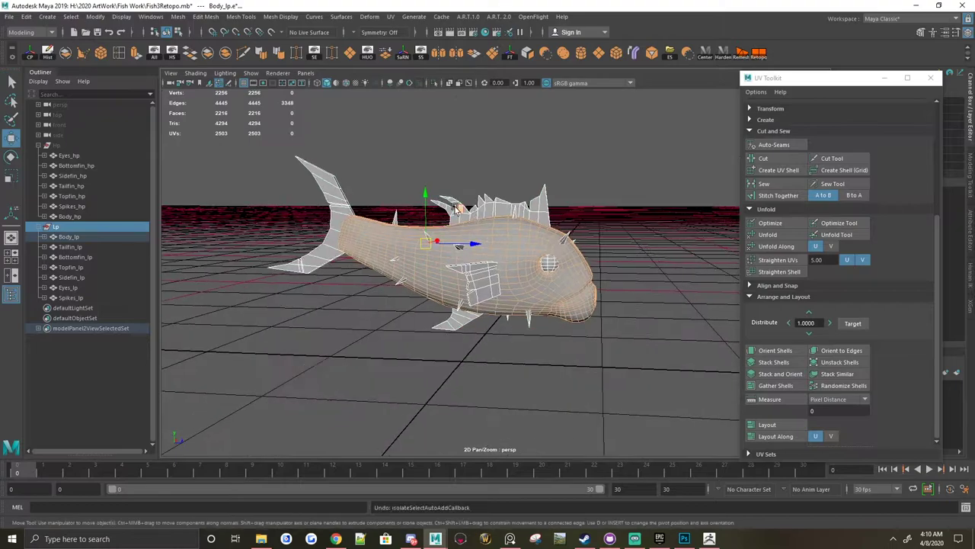
{"action": "key", "text": "ctrl+h"}
{"action": "left_click_drag", "start_coordinate": [367, 167], "coordinate": [462, 237], "text": "alt"}
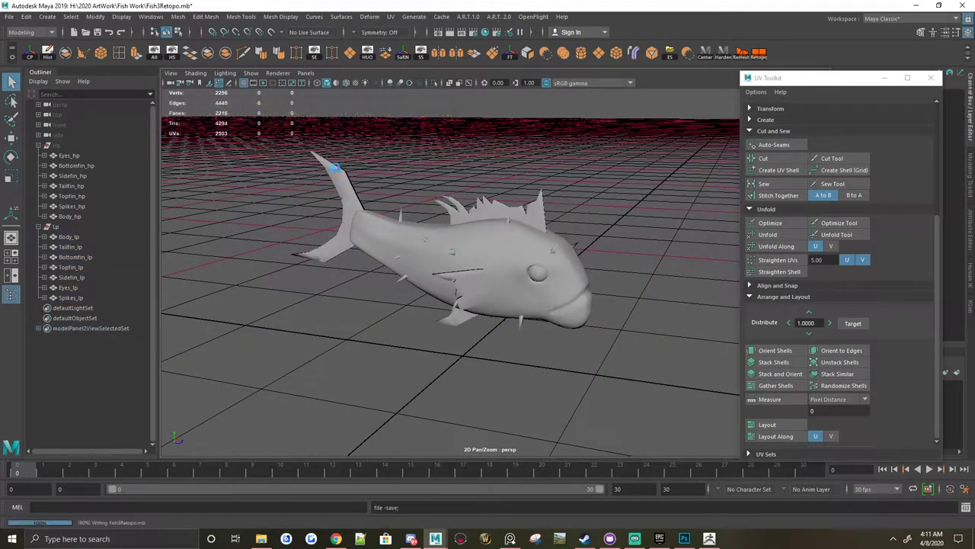
{"action": "left_click_drag", "start_coordinate": [295, 143], "coordinate": [610, 343]}
{"action": "type", "text": "Fish_"}
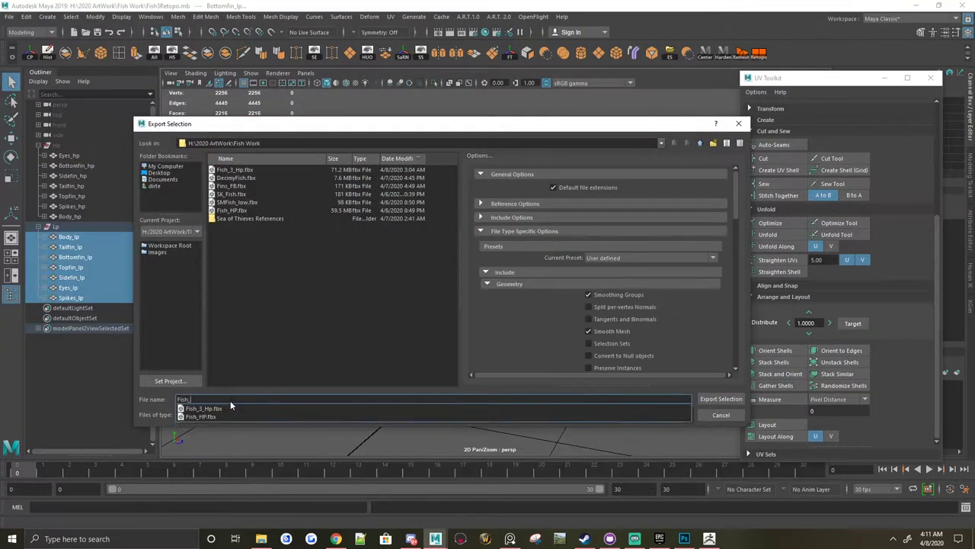
{"action": "key", "text": "Return"}
Step: Hide the low-poly parts and export the high-poly fish group as Fish_3_HP
{"action": "key", "text": "ctrl+h"}
{"action": "left_click", "coordinate": [65, 146]}
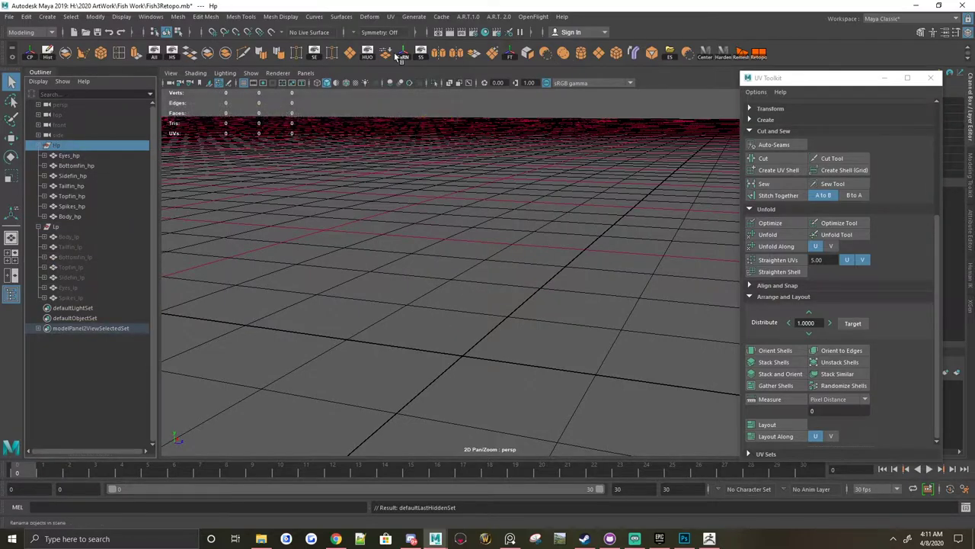
{"action": "key", "text": "shift+h"}
{"action": "left_click", "coordinate": [10, 16]}
{"action": "left_click", "coordinate": [46, 164]}
{"action": "type", "text": "Fish_3_HP"}
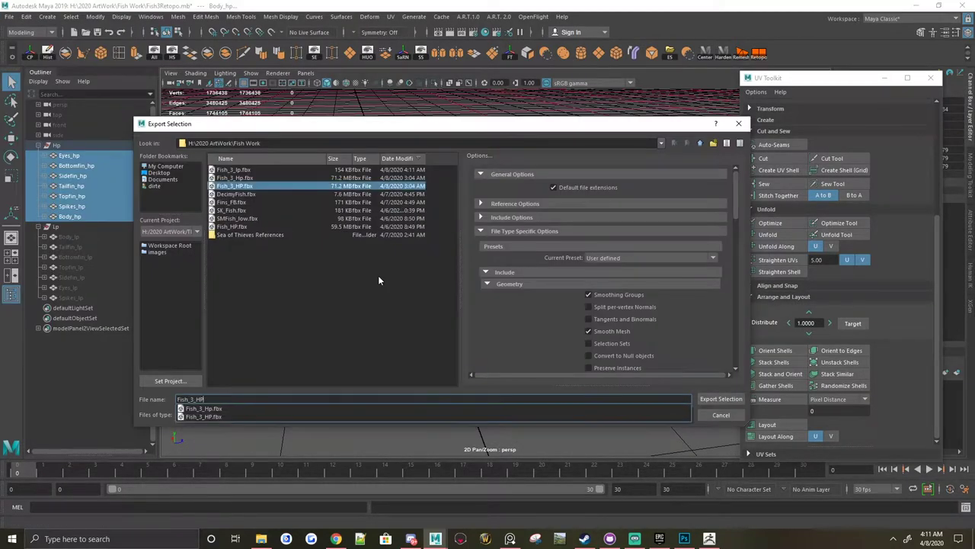
{"action": "key", "text": "Return"}
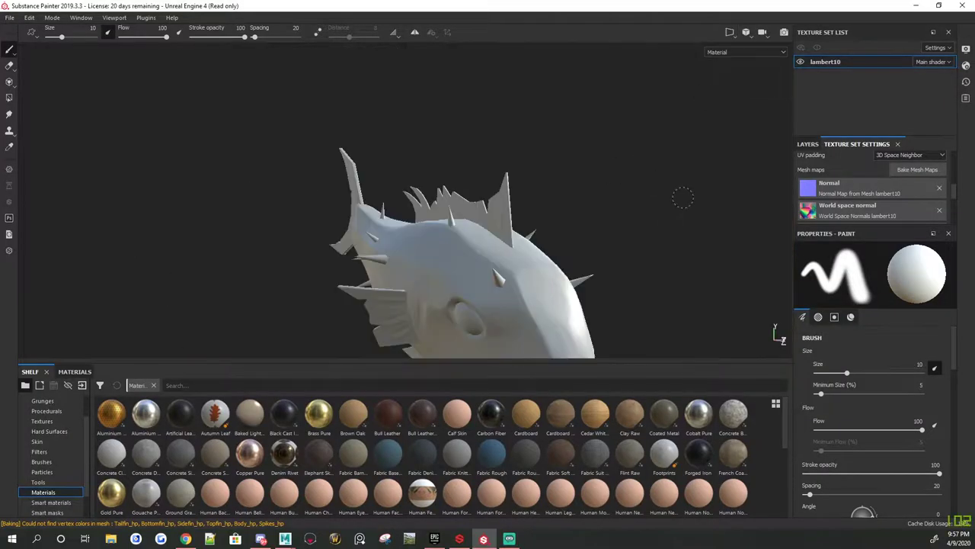
{"action": "mouse_move", "coordinate": [682, 191]}
{"action": "left_mouse_down", "text": "alt"}
{"action": "mouse_move", "coordinate": [669, 272]}
{"action": "mouse_move", "coordinate": [572, 231]}
{"action": "mouse_move", "coordinate": [589, 205]}
{"action": "left_mouse_up", "text": "alt"}
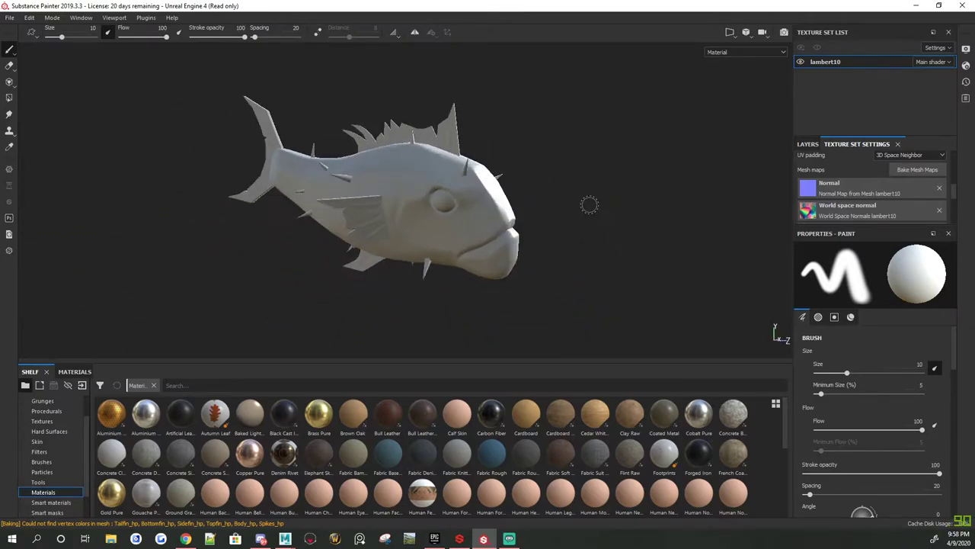
Step: Search the shelf for 'hiz' and drop the Hizer_Stylized smart material onto the fish
{"action": "left_click", "coordinate": [808, 144]}
{"action": "left_click", "coordinate": [153, 385]}
{"action": "type", "text": "hiz"}
{"action": "left_click_drag", "start_coordinate": [111, 415], "coordinate": [844, 191]}
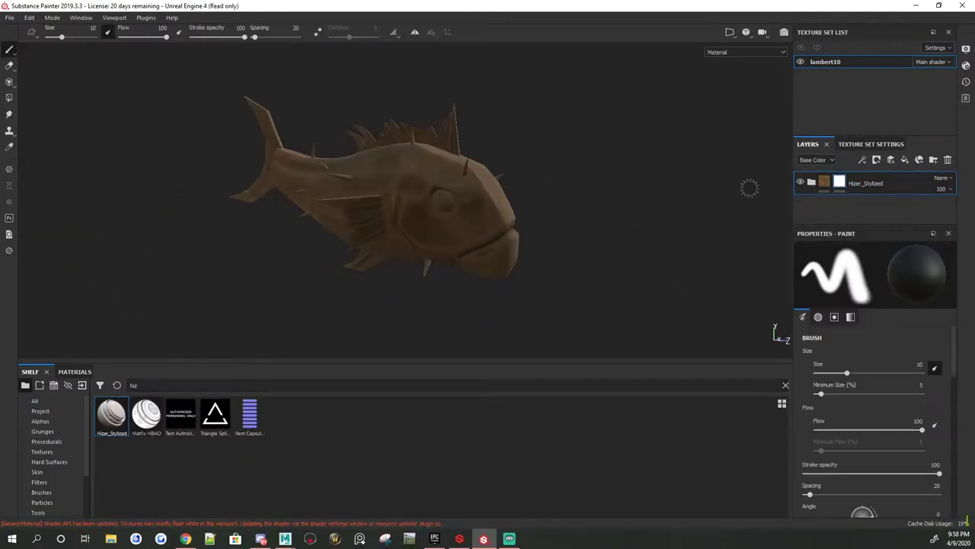
Step: Expand the Hizer_Stylized layer folder and enlarge the layer list to inspect its sublayers
{"action": "left_click", "coordinate": [9, 98]}
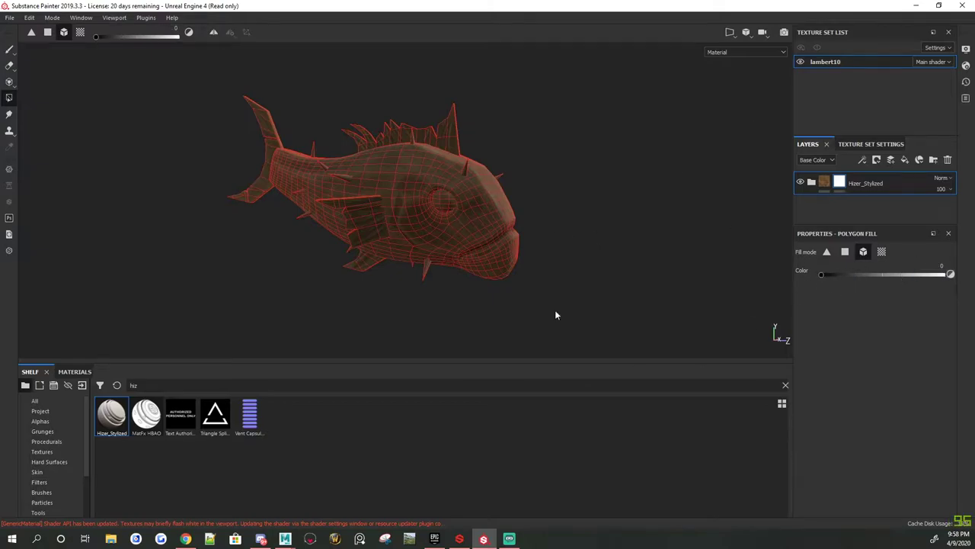
{"action": "mouse_move", "coordinate": [470, 218]}
{"action": "left_mouse_down", "text": "alt"}
{"action": "mouse_move", "coordinate": [472, 191]}
{"action": "mouse_move", "coordinate": [440, 213]}
{"action": "mouse_move", "coordinate": [571, 248]}
{"action": "left_mouse_up", "text": "alt"}
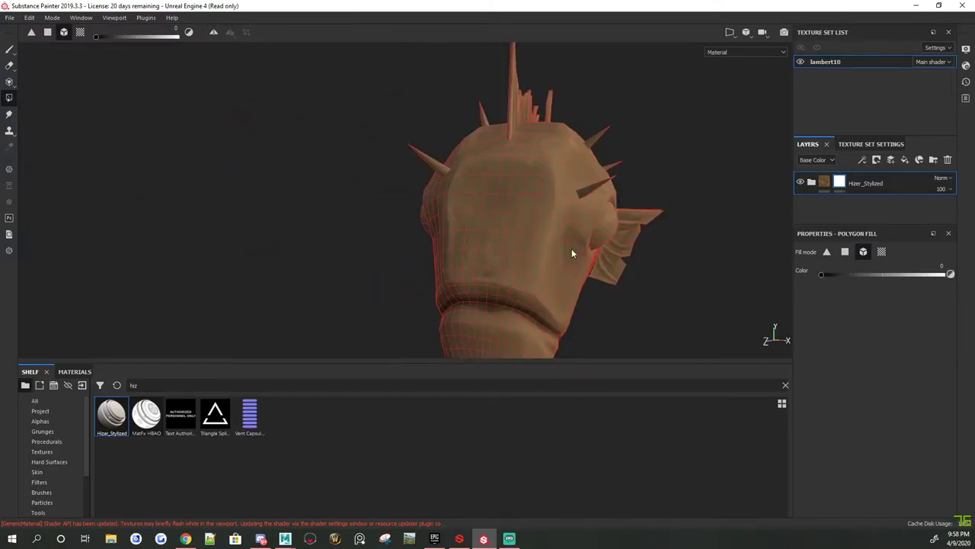
{"action": "key", "text": "F3"}
{"action": "right_click", "coordinate": [827, 184]}
{"action": "left_click", "coordinate": [615, 221]}
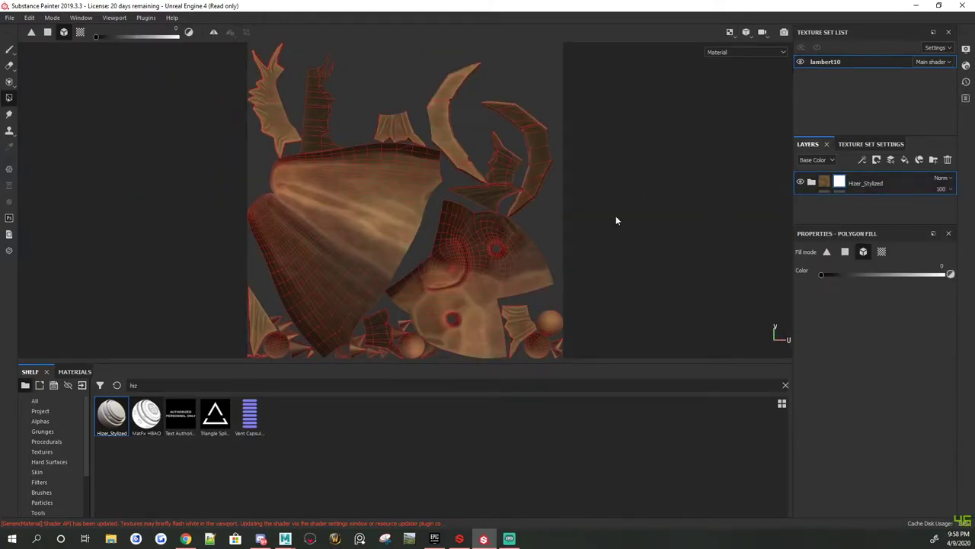
{"action": "left_click", "coordinate": [742, 36]}
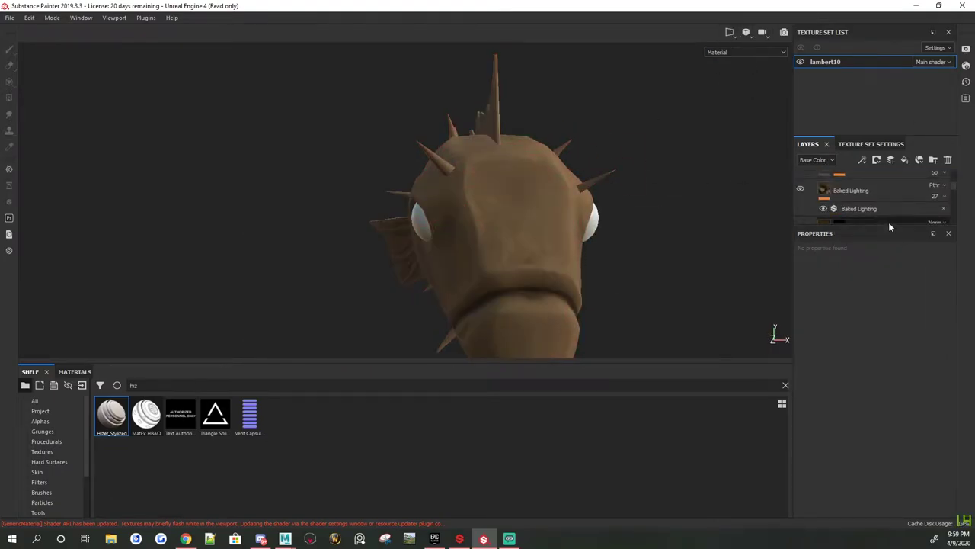
{"action": "left_click_drag", "start_coordinate": [888, 226], "coordinate": [877, 401]}
{"action": "scroll", "coordinate": [877, 290], "scroll_direction": "down", "scroll_amount": 1}
{"action": "mouse_move", "coordinate": [640, 242]}
{"action": "left_mouse_down", "text": "alt"}
{"action": "mouse_move", "coordinate": [870, 400]}
{"action": "mouse_move", "coordinate": [902, 318]}
{"action": "left_mouse_up", "text": "alt"}
Step: Change the AO_Cav layer's base colour to purple
{"action": "left_click", "coordinate": [906, 436]}
{"action": "left_click_drag", "start_coordinate": [895, 359], "coordinate": [926, 354]}
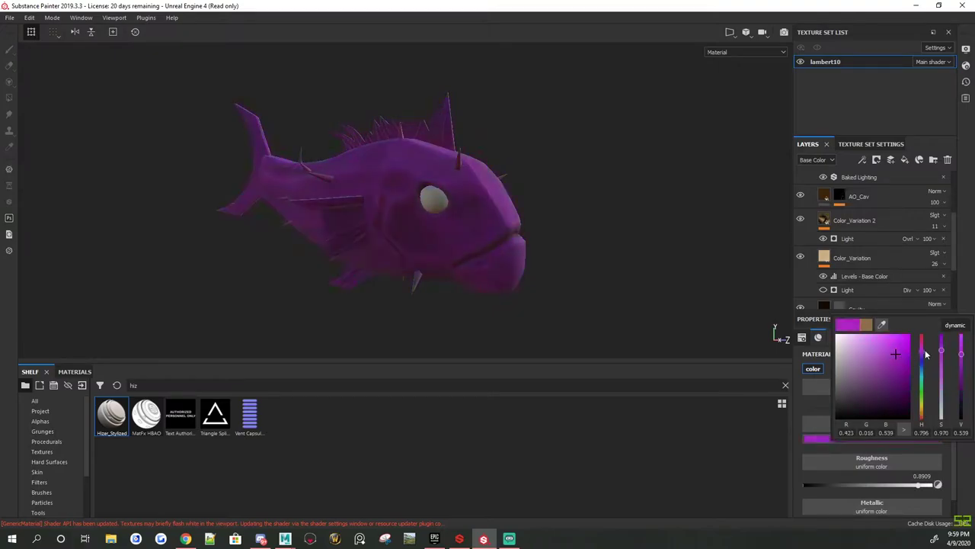
{"action": "left_click", "coordinate": [872, 438]}
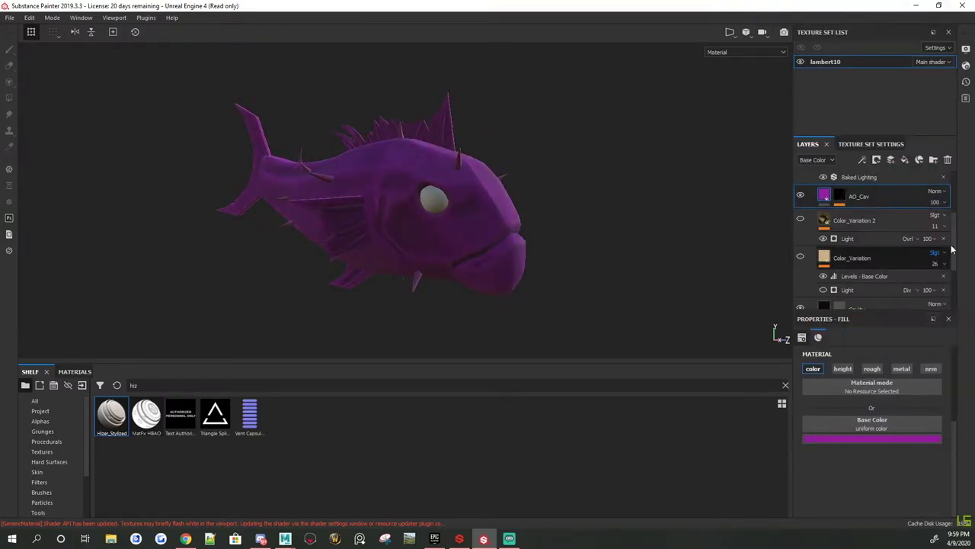
Step: Set the edges and Cavity layers' colours to magenta
{"action": "scroll", "coordinate": [877, 244], "scroll_direction": "down", "scroll_amount": 2}
{"action": "left_click", "coordinate": [856, 271]}
{"action": "left_click", "coordinate": [872, 438]}
{"action": "left_click", "coordinate": [921, 343]}
{"action": "left_click", "coordinate": [893, 346]}
{"action": "left_click", "coordinate": [873, 247]}
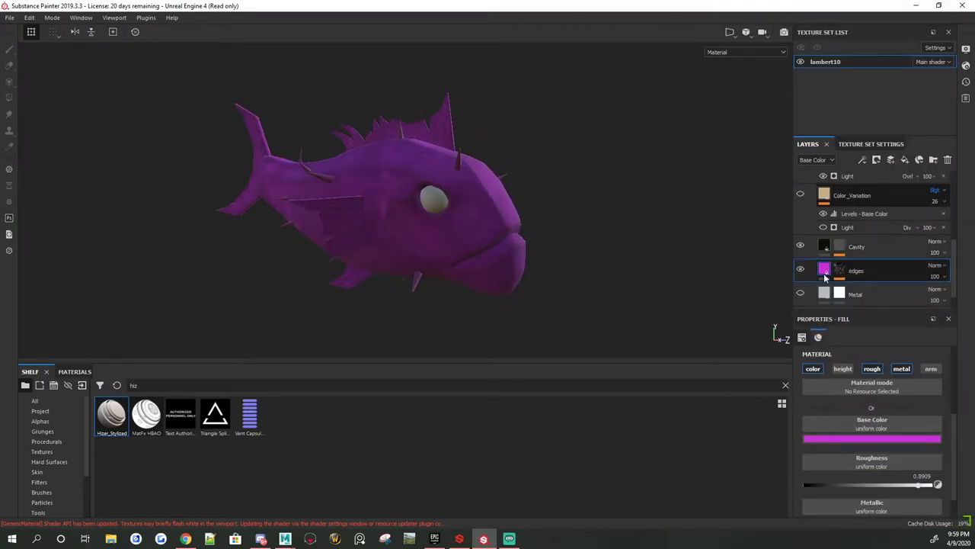
{"action": "left_click", "coordinate": [891, 437]}
{"action": "left_click", "coordinate": [921, 343]}
{"action": "left_click", "coordinate": [893, 346]}
Step: Check the Edge_Highlights colour and bring up the Base_Color layer's colour picker
{"action": "scroll", "coordinate": [955, 237], "scroll_direction": "up", "scroll_amount": 1}
{"action": "scroll", "coordinate": [955, 237], "scroll_direction": "up", "scroll_amount": 3}
{"action": "left_click", "coordinate": [869, 208]}
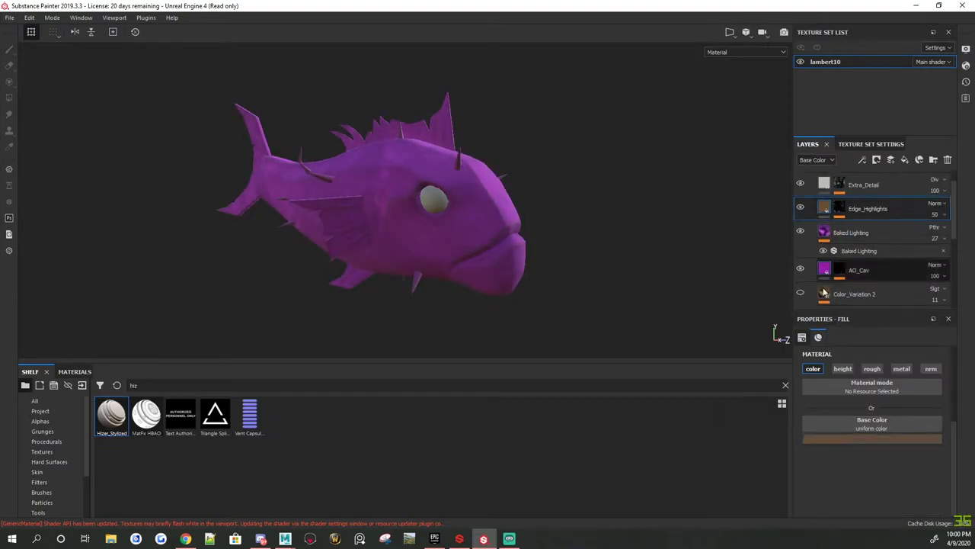
{"action": "left_click", "coordinate": [871, 439]}
{"action": "mouse_move", "coordinate": [649, 230]}
{"action": "left_mouse_down", "text": "alt"}
{"action": "mouse_move", "coordinate": [686, 236]}
{"action": "mouse_move", "coordinate": [619, 213]}
{"action": "left_mouse_up", "text": "alt"}
{"action": "scroll", "coordinate": [923, 190], "scroll_direction": "up", "scroll_amount": 1}
{"action": "scroll", "coordinate": [956, 287], "scroll_direction": "down", "scroll_amount": 5}
{"action": "left_click", "coordinate": [876, 292]}
{"action": "left_click", "coordinate": [871, 438]}
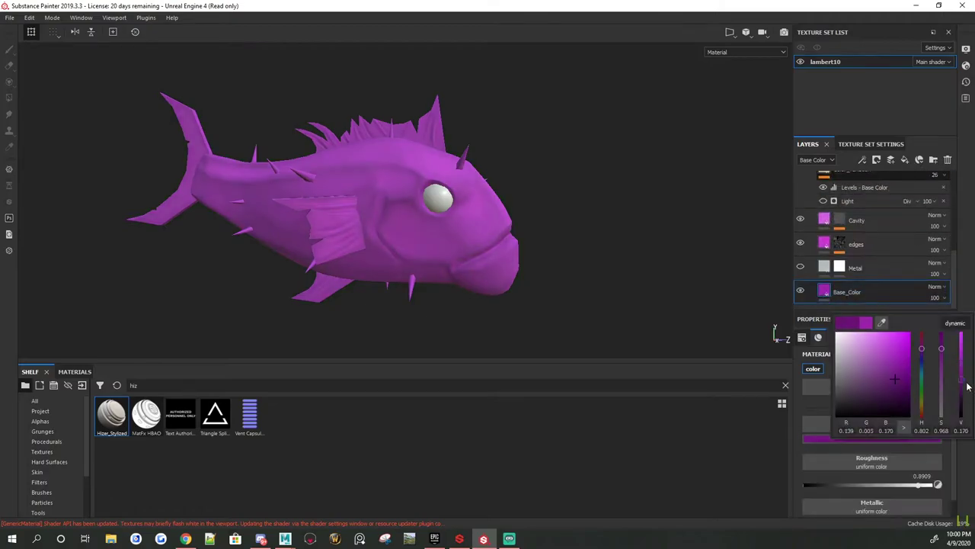
Step: Add the Overyal paint layer and paint mirrored light pink patches on the fish body
{"action": "left_click", "coordinate": [919, 160]}
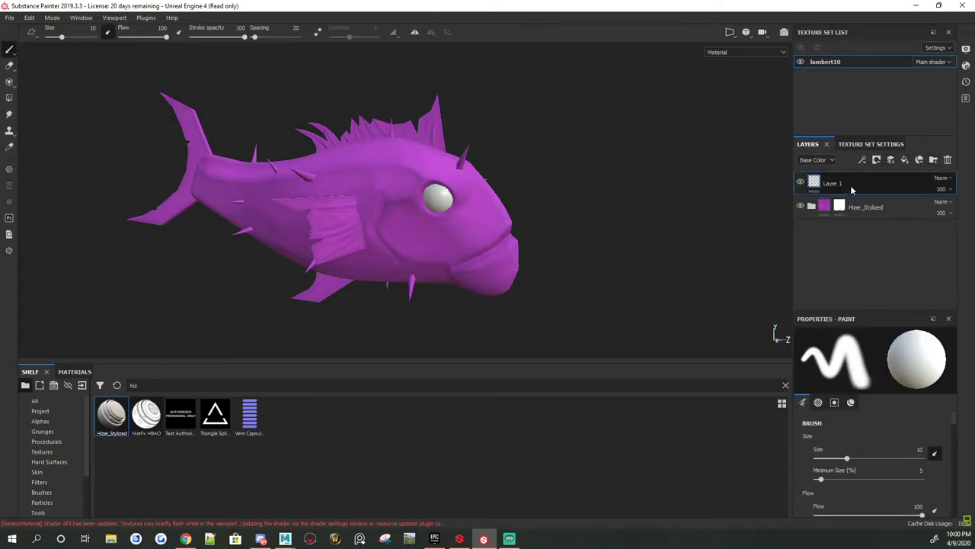
{"action": "scroll", "coordinate": [950, 471], "scroll_direction": "down", "scroll_amount": 5}
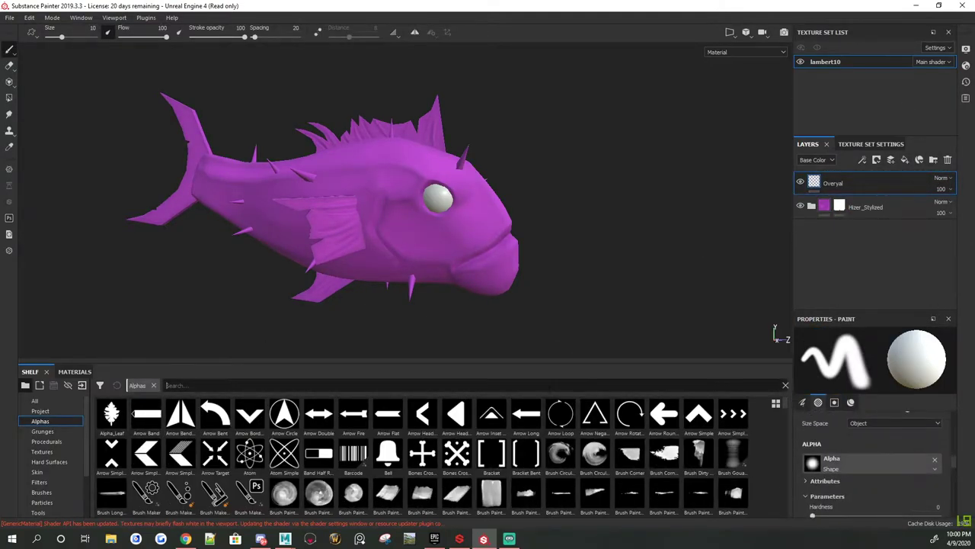
{"action": "left_click", "coordinate": [35, 400]}
{"action": "left_click", "coordinate": [872, 480]}
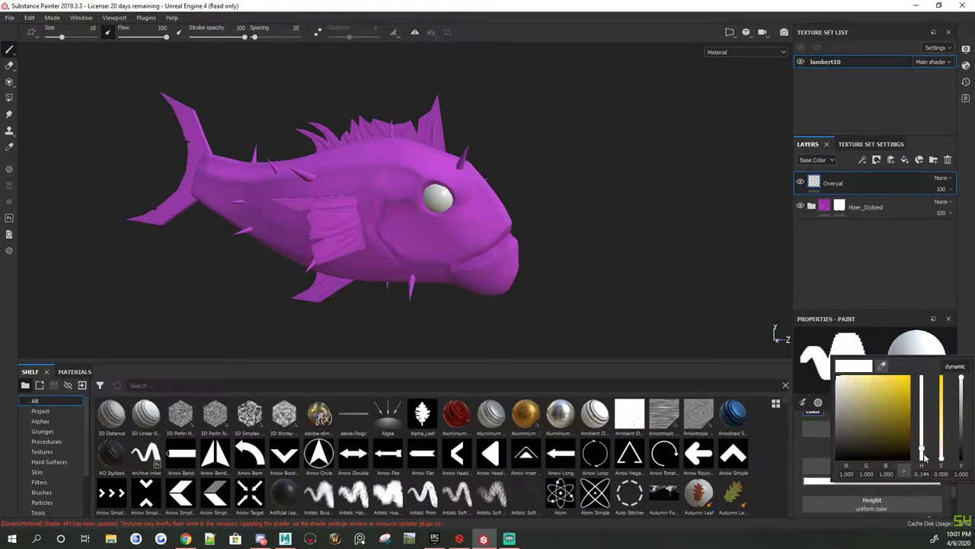
{"action": "left_click_drag", "start_coordinate": [396, 198], "coordinate": [188, 141], "text": "alt"}
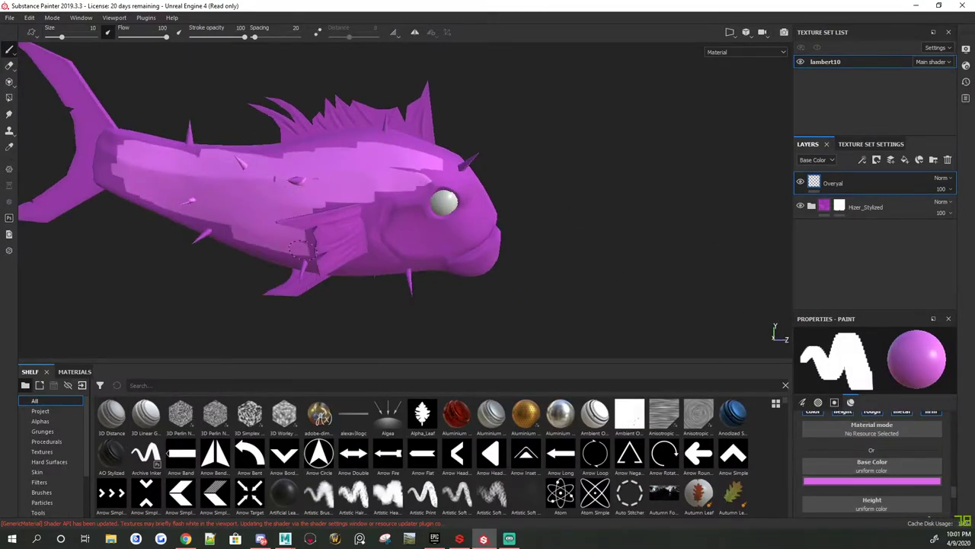
{"action": "mouse_move", "coordinate": [344, 248]}
{"action": "left_mouse_down", "text": "alt"}
{"action": "mouse_move", "coordinate": [683, 172]}
{"action": "mouse_move", "coordinate": [603, 225]}
{"action": "left_mouse_up", "text": "alt"}
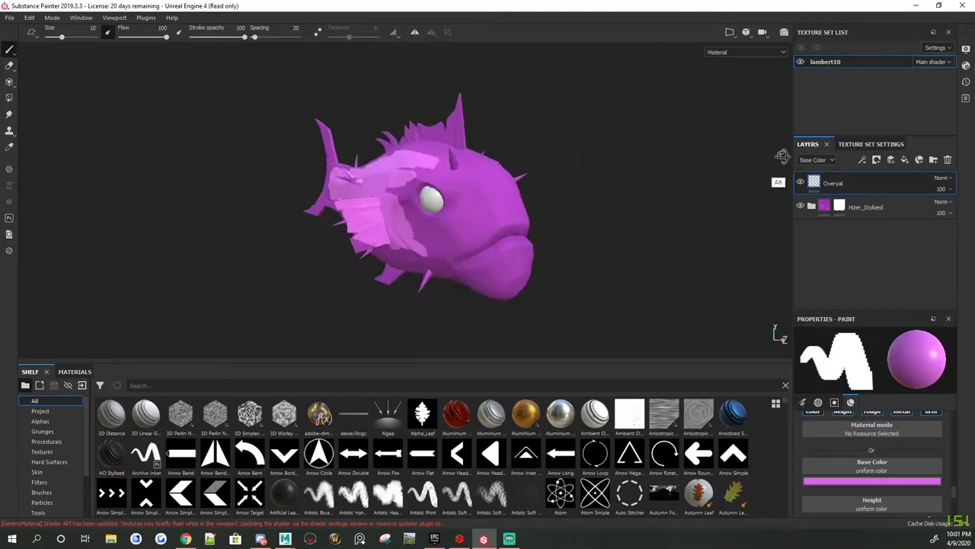
{"action": "key", "text": "l"}
{"action": "mouse_move", "coordinate": [383, 102]}
{"action": "left_mouse_down", "text": "alt"}
{"action": "mouse_move", "coordinate": [581, 158]}
{"action": "mouse_move", "coordinate": [686, 229]}
{"action": "left_mouse_up", "text": "alt"}
Step: Keep Overyal on Normal blending, lower its opacity to 10 and reduce roughness
{"action": "left_click", "coordinate": [942, 178]}
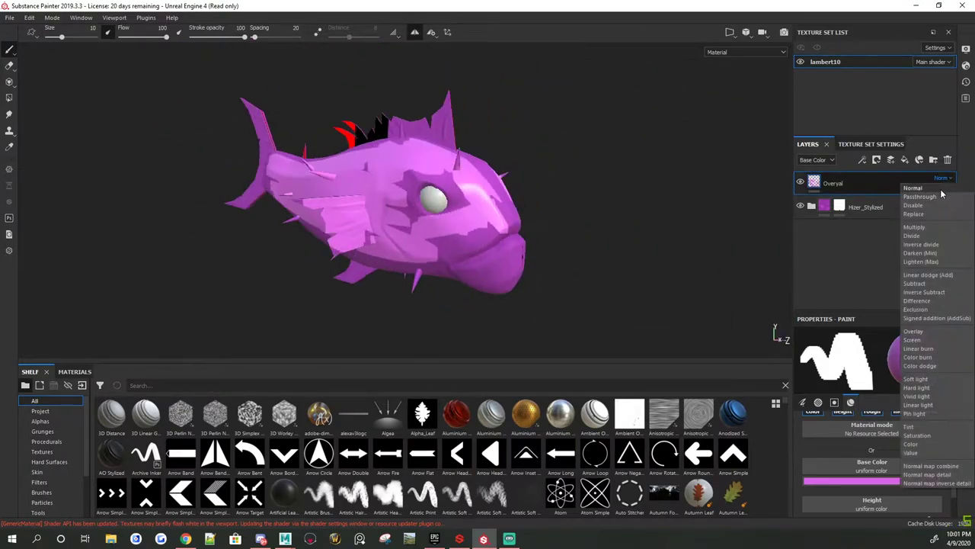
{"action": "left_click", "coordinate": [941, 194]}
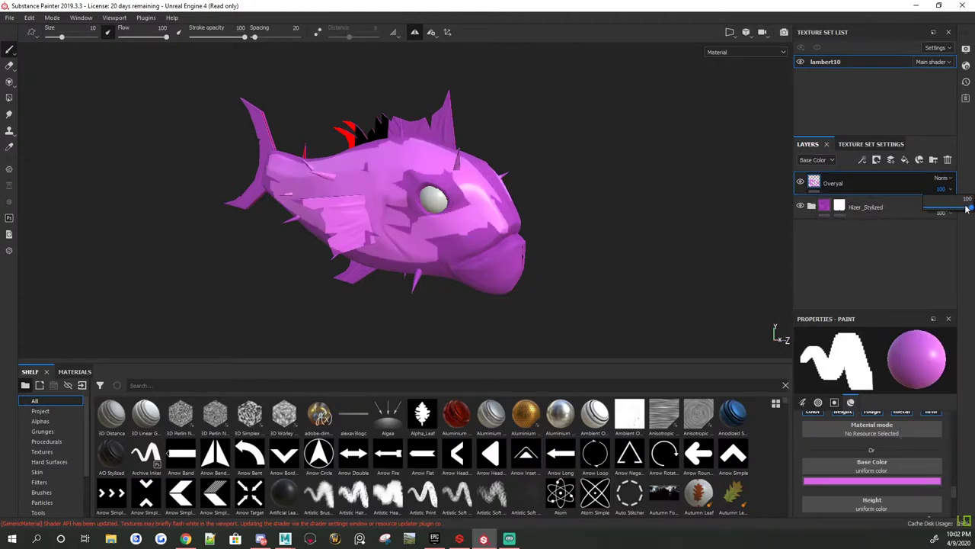
{"action": "left_click_drag", "start_coordinate": [966, 209], "coordinate": [941, 199]}
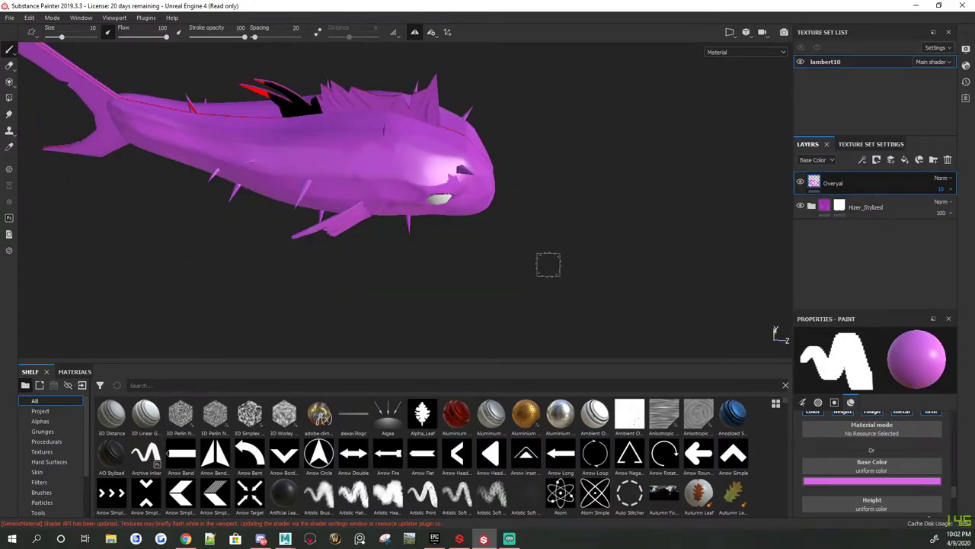
{"action": "scroll", "coordinate": [872, 427], "scroll_direction": "down", "scroll_amount": 1}
{"action": "left_click", "coordinate": [876, 457]}
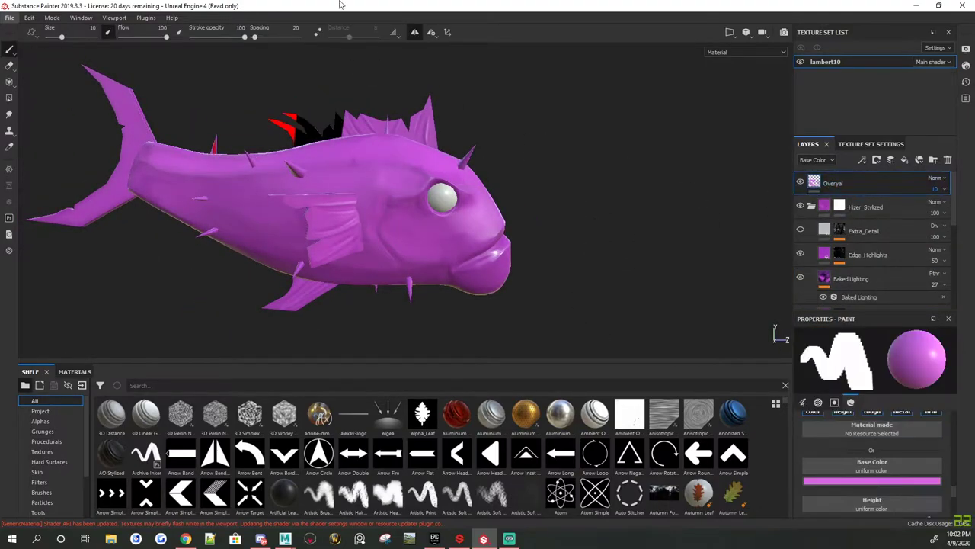
{"action": "left_click_drag", "start_coordinate": [458, 183], "coordinate": [548, 187], "text": "alt"}
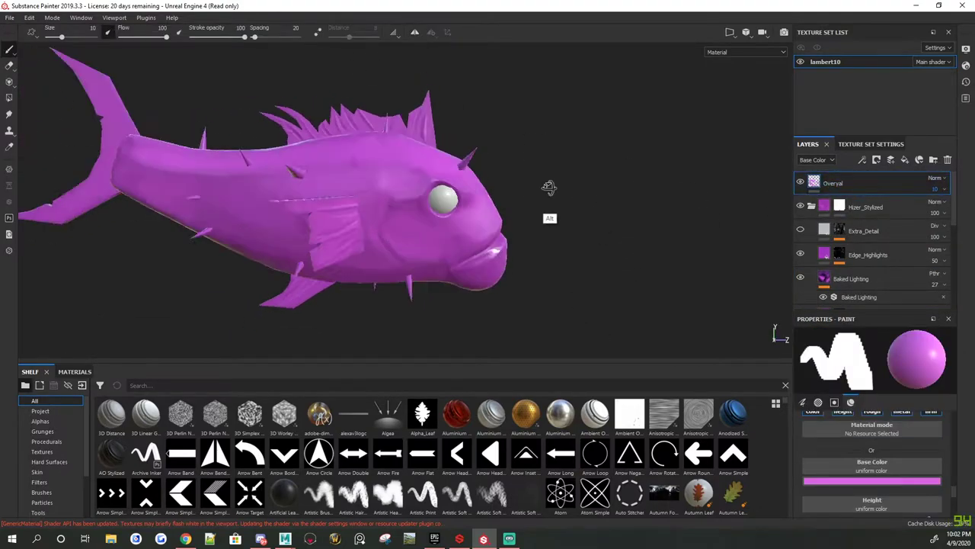
Step: Add a mask to the Overyal layer from its right-click menu and review the layer stack
{"action": "right_click", "coordinate": [814, 172]}
{"action": "left_click", "coordinate": [846, 180]}
{"action": "left_click_drag", "start_coordinate": [564, 229], "coordinate": [609, 235], "text": "alt"}
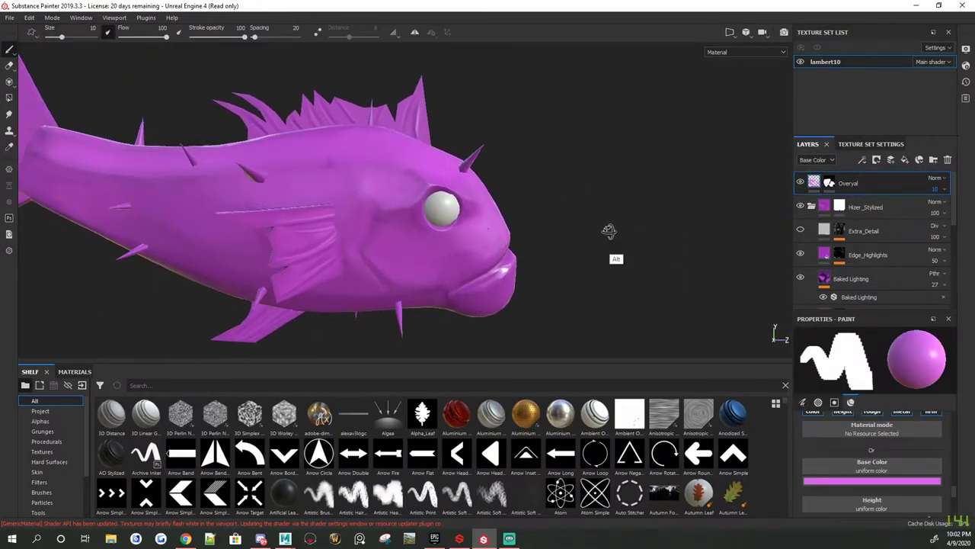
{"action": "scroll", "coordinate": [915, 458], "scroll_direction": "down", "scroll_amount": 3}
{"action": "scroll", "coordinate": [955, 444], "scroll_direction": "down", "scroll_amount": 2}
{"action": "scroll", "coordinate": [954, 444], "scroll_direction": "up", "scroll_amount": 2}
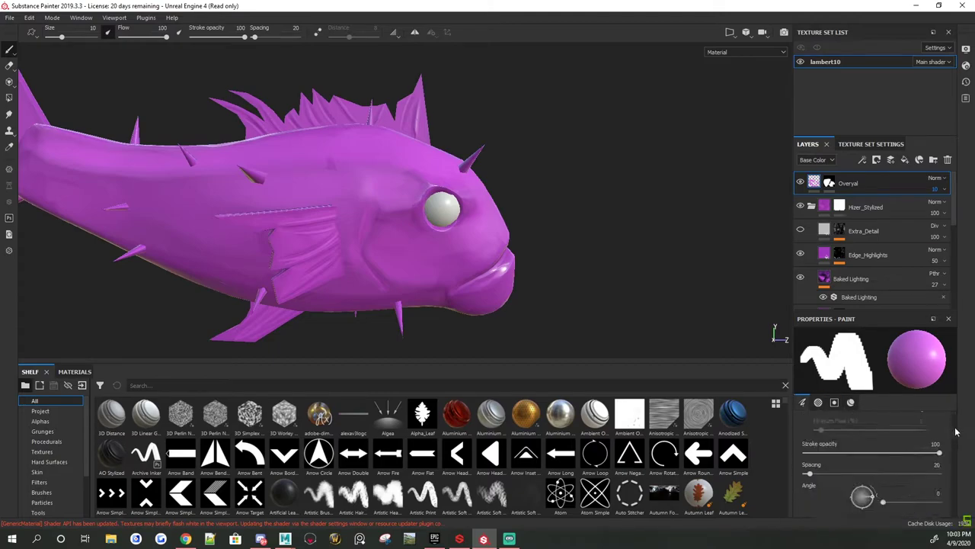
{"action": "scroll", "coordinate": [953, 433], "scroll_direction": "down", "scroll_amount": 2}
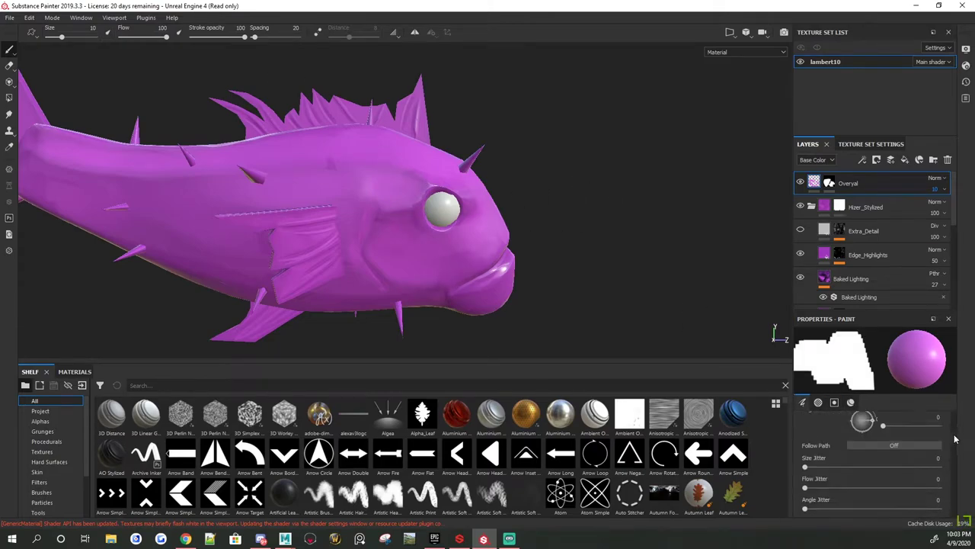
{"action": "scroll", "coordinate": [952, 433], "scroll_direction": "down", "scroll_amount": 3}
Step: Duplicate the Overyal layer, then delete the resulting Overyal copy 1 layer
{"action": "right_click", "coordinate": [905, 196]}
{"action": "left_click", "coordinate": [857, 178]}
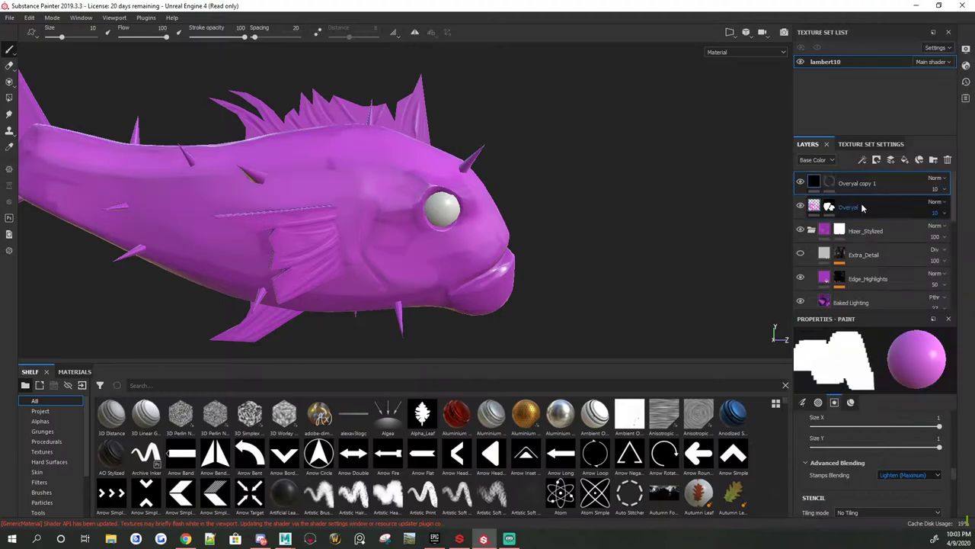
{"action": "right_click", "coordinate": [850, 177]}
{"action": "key", "text": "Escape"}
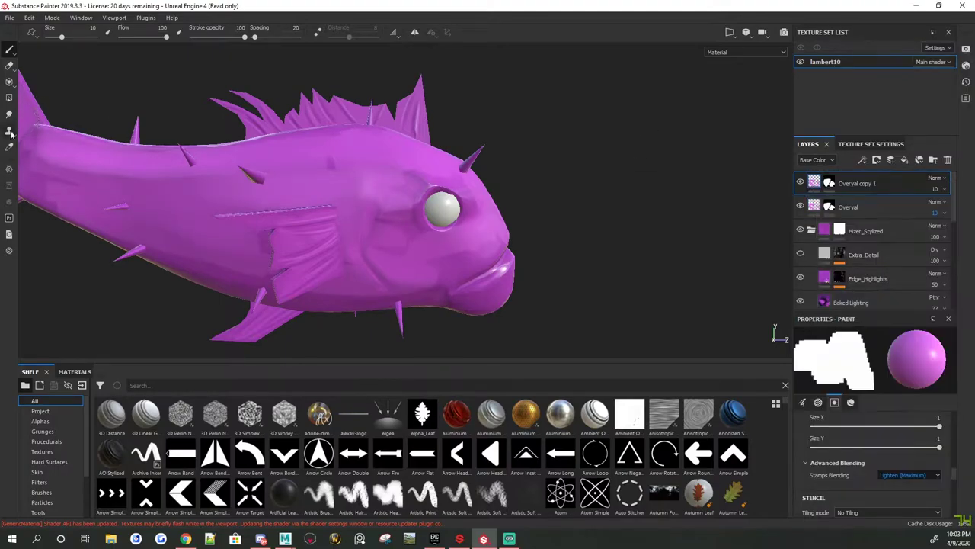
{"action": "key", "text": "2"}
{"action": "right_click", "coordinate": [868, 187]}
{"action": "left_click", "coordinate": [885, 217]}
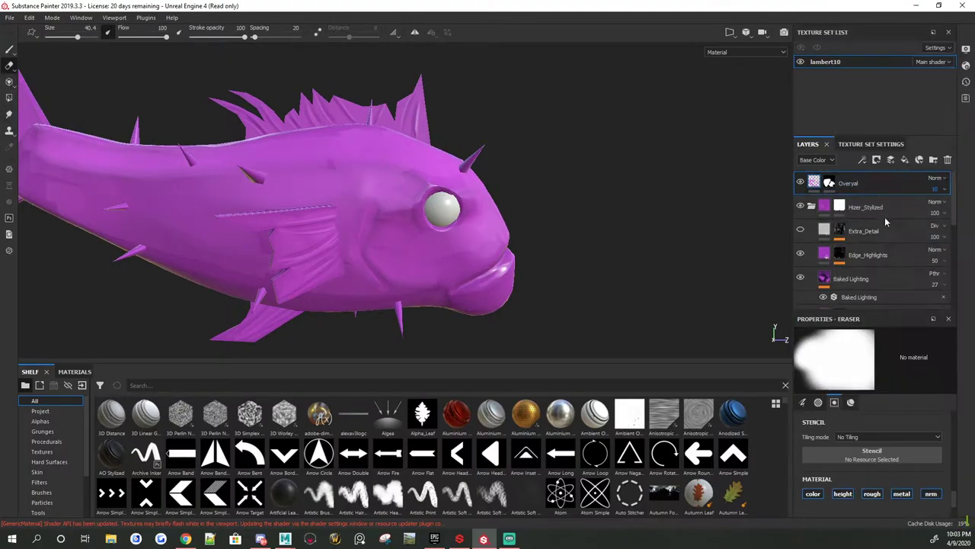
Step: Add Layer 1 and paint darker purple patches on the fish
{"action": "left_click", "coordinate": [876, 159]}
{"action": "scroll", "coordinate": [954, 499], "scroll_direction": "down", "scroll_amount": 1}
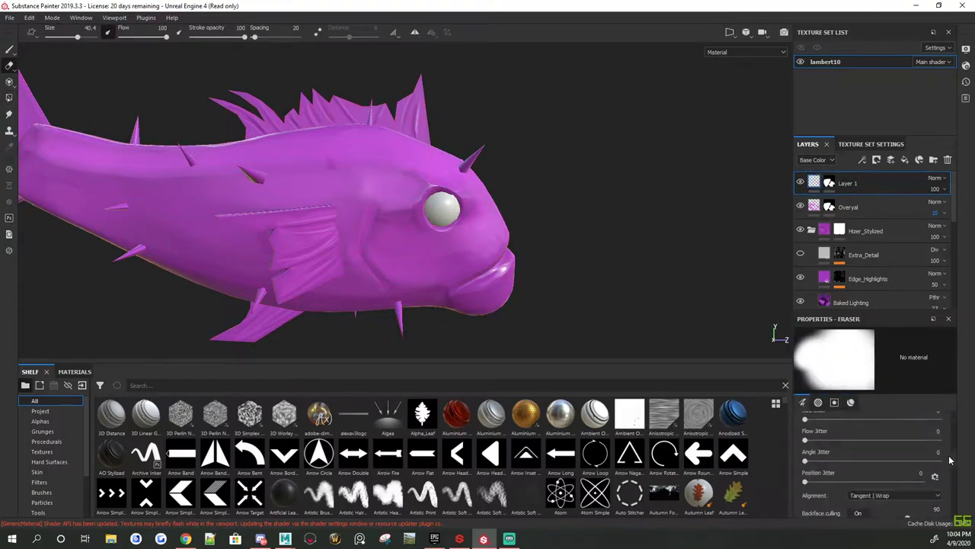
{"action": "key", "text": "1"}
{"action": "left_click", "coordinate": [872, 479]}
{"action": "mouse_move", "coordinate": [458, 251]}
{"action": "left_mouse_down", "text": "alt"}
{"action": "mouse_move", "coordinate": [492, 252]}
{"action": "mouse_move", "coordinate": [161, 313]}
{"action": "mouse_move", "coordinate": [664, 176]}
{"action": "mouse_move", "coordinate": [490, 102]}
{"action": "mouse_move", "coordinate": [688, 246]}
{"action": "mouse_move", "coordinate": [523, 168]}
{"action": "mouse_move", "coordinate": [679, 214]}
{"action": "mouse_move", "coordinate": [621, 266]}
{"action": "mouse_move", "coordinate": [660, 189]}
{"action": "mouse_move", "coordinate": [686, 191]}
{"action": "left_mouse_up", "text": "alt"}
Step: Lower Layer 1's opacity to 5 and review the body and tail up close
{"action": "left_click_drag", "start_coordinate": [935, 188], "coordinate": [931, 215]}
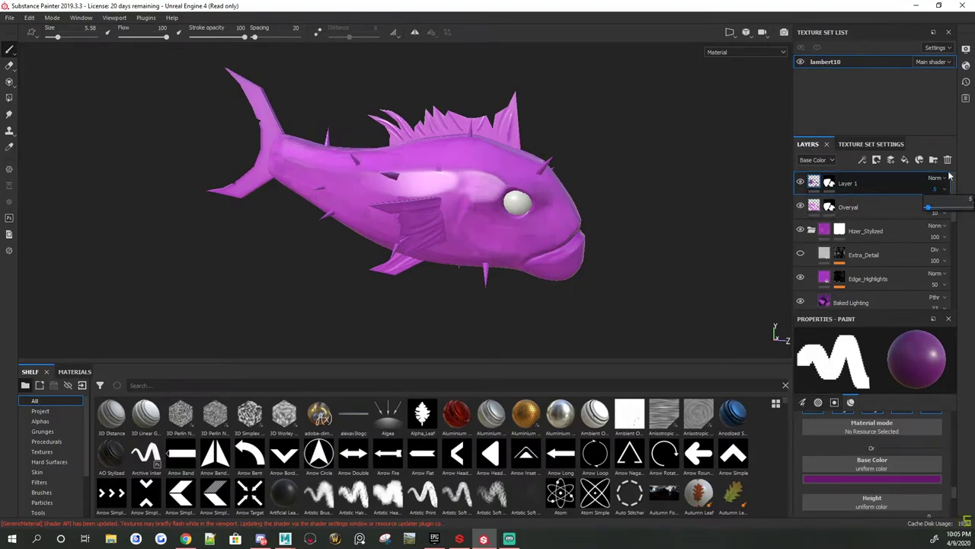
{"action": "left_click_drag", "start_coordinate": [686, 164], "coordinate": [355, 83], "text": "alt"}
{"action": "right_click_drag", "start_coordinate": [355, 83], "coordinate": [488, 142], "text": "alt"}
{"action": "left_click_drag", "start_coordinate": [488, 141], "coordinate": [264, 150], "text": "alt"}
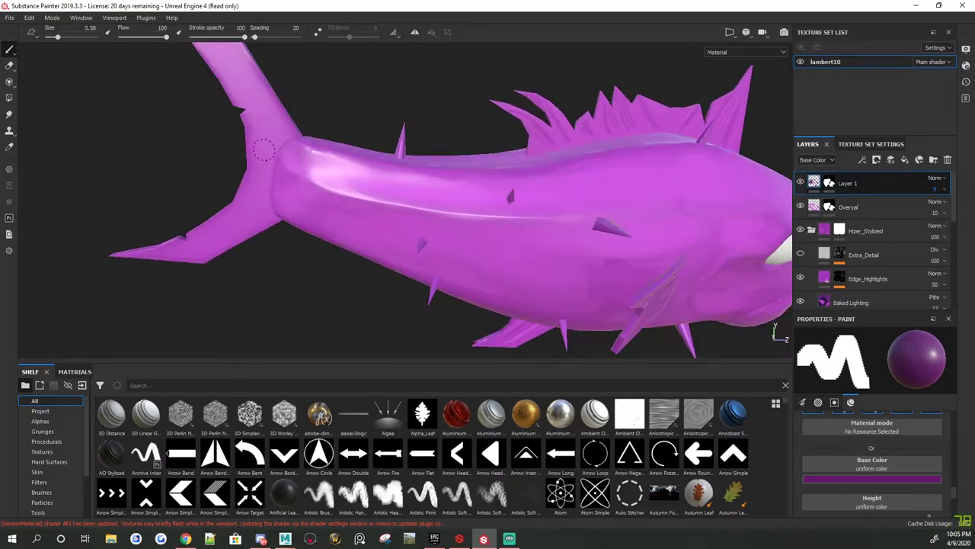
{"action": "right_click_drag", "start_coordinate": [274, 102], "coordinate": [283, 276], "text": "alt"}
Step: Add Layer 2, paint shading on the fish tail and set its opacity to 18
{"action": "left_click", "coordinate": [872, 478]}
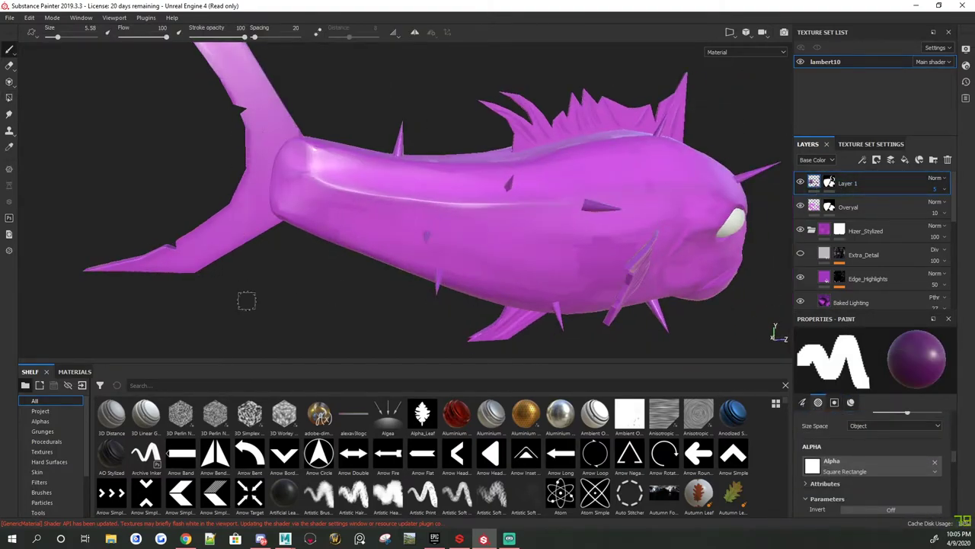
{"action": "left_click", "coordinate": [919, 159]}
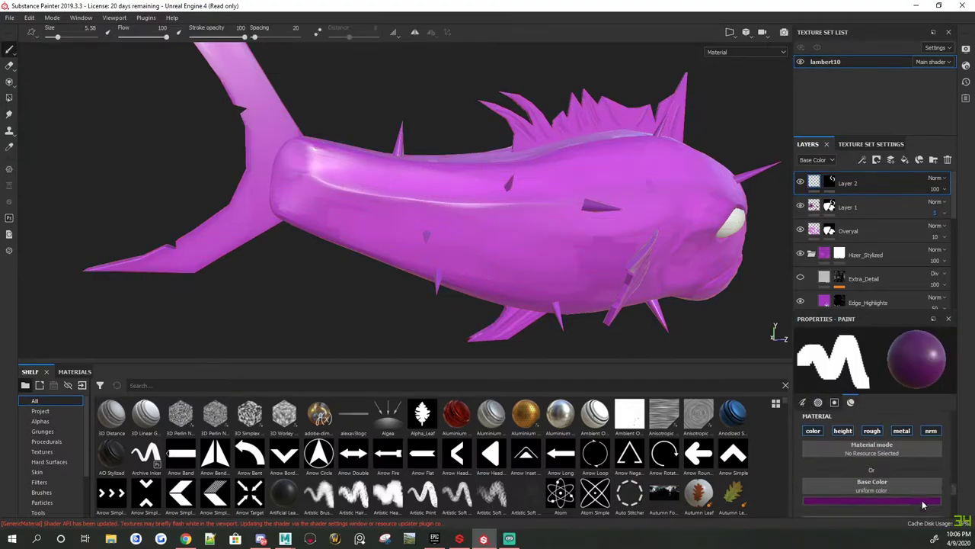
{"action": "left_click_drag", "start_coordinate": [391, 87], "coordinate": [371, 82], "text": "alt"}
{"action": "left_click", "coordinate": [914, 501]}
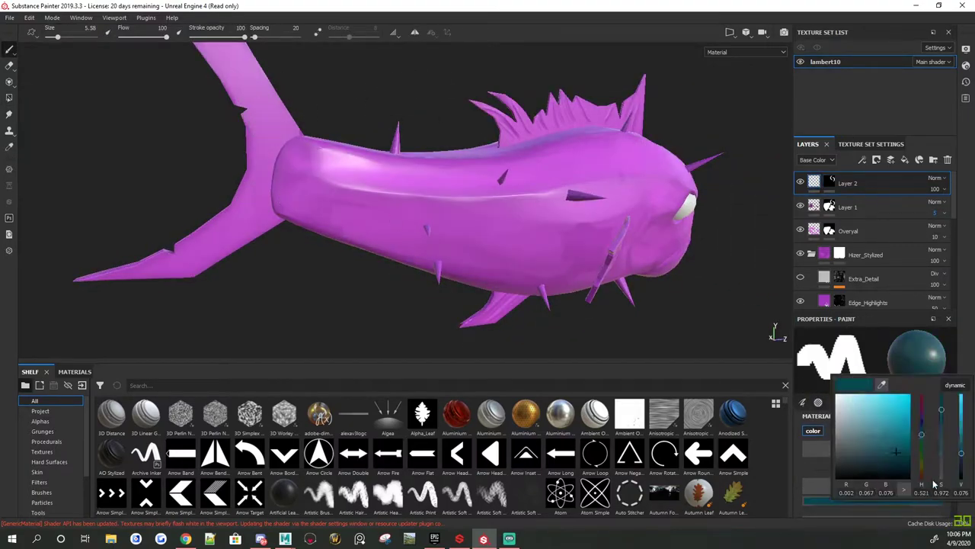
{"action": "mouse_move", "coordinate": [275, 122]}
{"action": "left_mouse_down", "text": "alt"}
{"action": "mouse_move", "coordinate": [362, 176]}
{"action": "mouse_move", "coordinate": [427, 183]}
{"action": "left_mouse_up", "text": "alt"}
{"action": "left_click", "coordinate": [935, 189]}
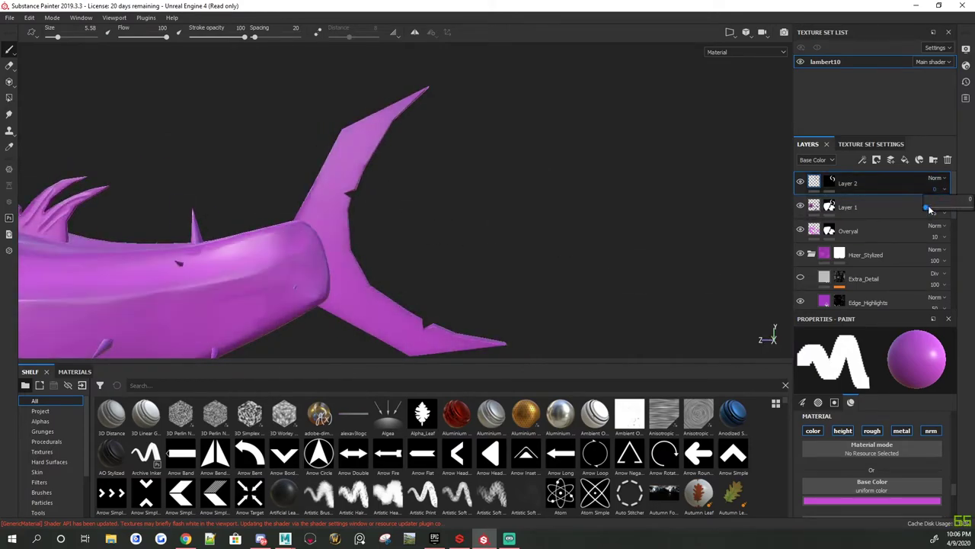
{"action": "left_click_drag", "start_coordinate": [929, 208], "coordinate": [933, 208]}
Step: Add Layer 3 and paint subtle shading along the side and head in a new colour
{"action": "right_click", "coordinate": [849, 184]}
{"action": "left_click", "coordinate": [853, 31]}
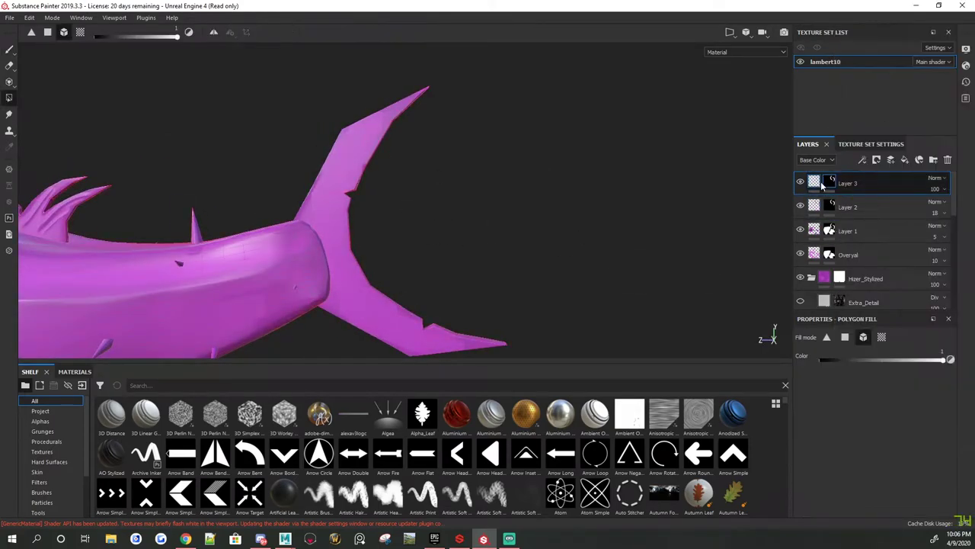
{"action": "key", "text": "1"}
{"action": "left_click", "coordinate": [872, 500]}
{"action": "left_click_drag", "start_coordinate": [343, 153], "coordinate": [460, 149], "text": "alt"}
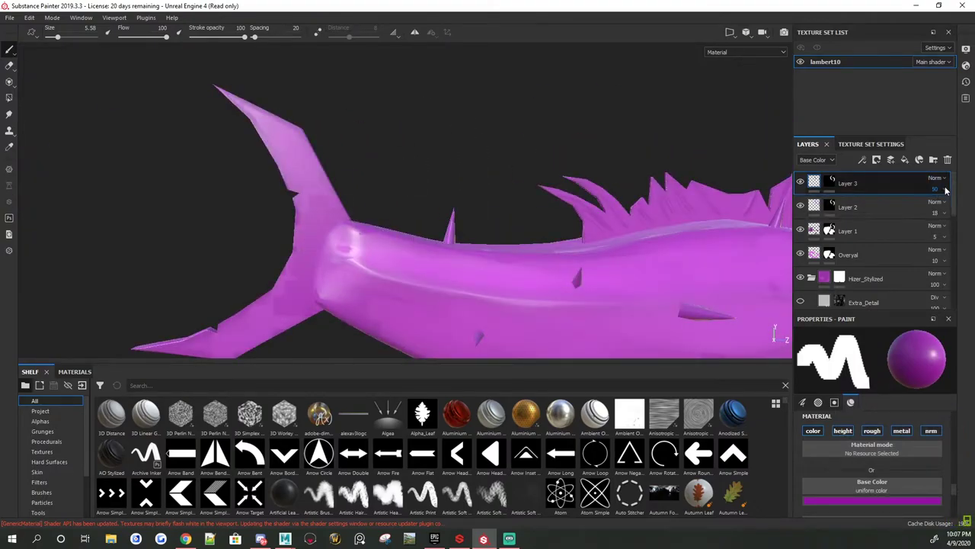
{"action": "mouse_move", "coordinate": [653, 150]}
{"action": "left_mouse_down", "text": "alt"}
{"action": "mouse_move", "coordinate": [623, 159]}
{"action": "mouse_move", "coordinate": [559, 207]}
{"action": "mouse_move", "coordinate": [692, 196]}
{"action": "mouse_move", "coordinate": [655, 222]}
{"action": "mouse_move", "coordinate": [598, 239]}
{"action": "mouse_move", "coordinate": [616, 221]}
{"action": "mouse_move", "coordinate": [554, 213]}
{"action": "mouse_move", "coordinate": [691, 170]}
{"action": "mouse_move", "coordinate": [597, 200]}
{"action": "mouse_move", "coordinate": [648, 229]}
{"action": "left_mouse_up", "text": "alt"}
Step: Add a masked eyes fill layer with black base colour and higher roughness
{"action": "left_click", "coordinate": [905, 159]}
{"action": "type", "text": "eyes"}
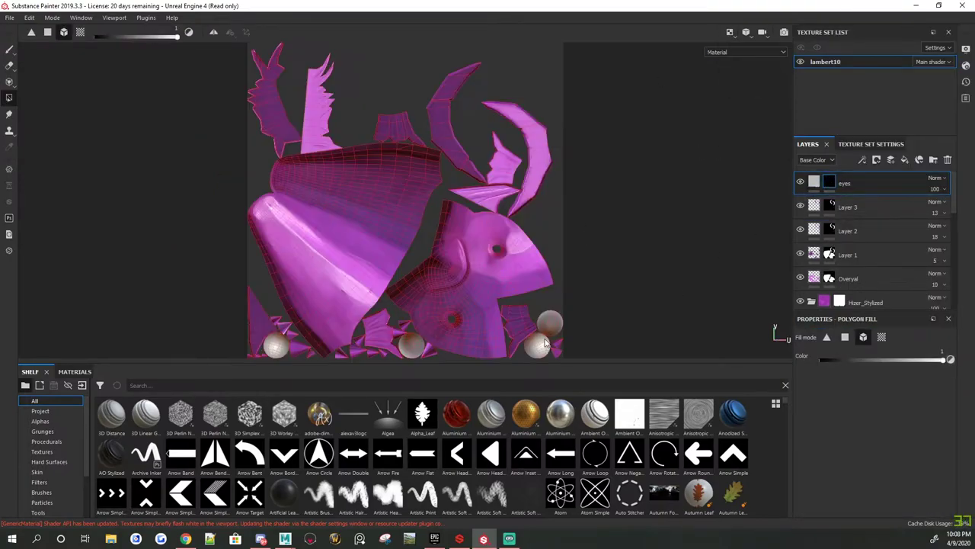
{"action": "left_click", "coordinate": [814, 181]}
{"action": "left_click", "coordinate": [817, 410]}
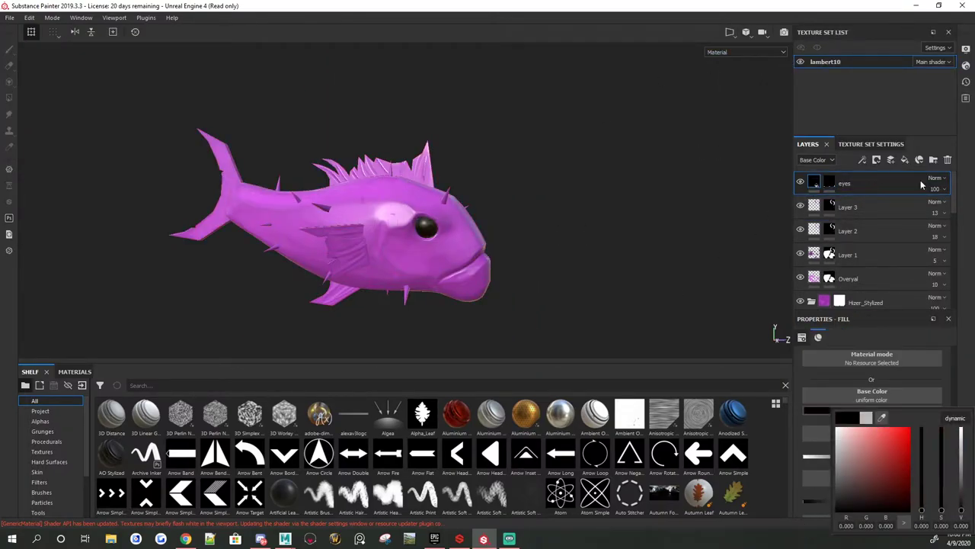
{"action": "scroll", "coordinate": [872, 435], "scroll_direction": "down", "scroll_amount": 5}
{"action": "left_click_drag", "start_coordinate": [579, 289], "coordinate": [647, 215], "text": "alt"}
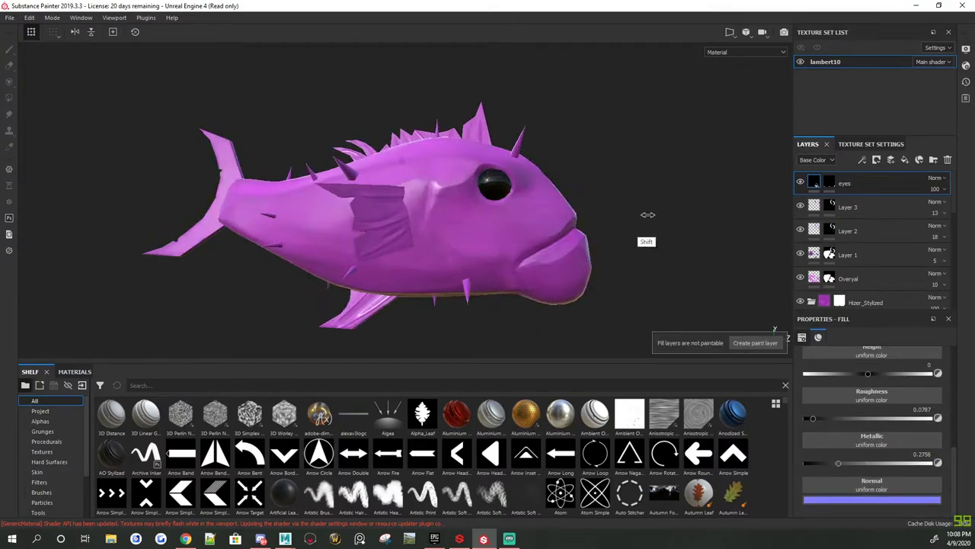
{"action": "left_click_drag", "start_coordinate": [779, 333], "coordinate": [792, 179], "text": "alt"}
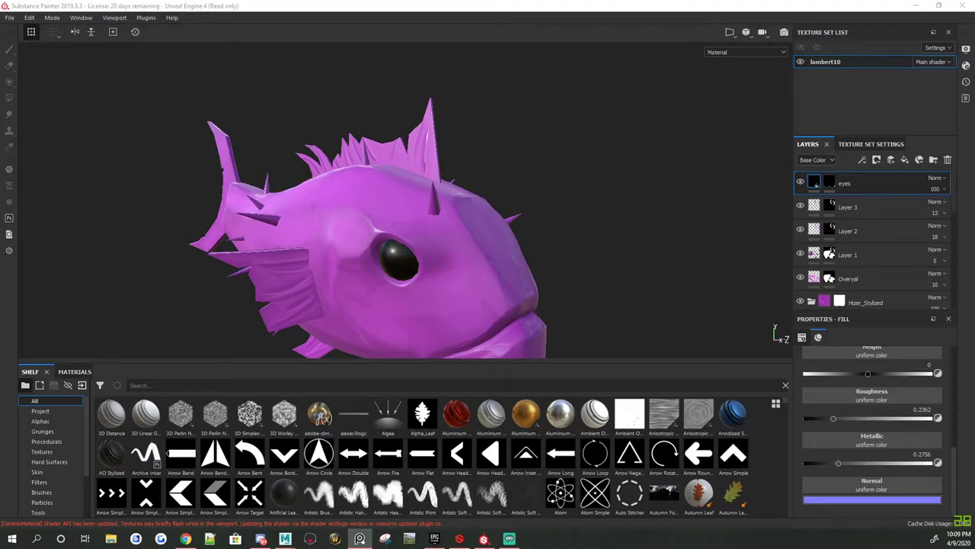
Step: Add a new paint layer above eyes for the dark spots
{"action": "left_click", "coordinate": [891, 159]}
{"action": "mouse_move", "coordinate": [569, 222]}
{"action": "left_mouse_down", "text": "alt"}
{"action": "mouse_move", "coordinate": [582, 241]}
{"action": "mouse_move", "coordinate": [575, 220]}
{"action": "mouse_move", "coordinate": [563, 229]}
{"action": "left_mouse_up", "text": "alt"}
{"action": "mouse_move", "coordinate": [369, 129]}
{"action": "left_mouse_down", "text": "alt"}
{"action": "mouse_move", "coordinate": [542, 148]}
{"action": "mouse_move", "coordinate": [458, 157]}
{"action": "mouse_move", "coordinate": [578, 154]}
{"action": "mouse_move", "coordinate": [418, 303]}
{"action": "mouse_move", "coordinate": [531, 157]}
{"action": "mouse_move", "coordinate": [693, 194]}
{"action": "mouse_move", "coordinate": [571, 312]}
{"action": "mouse_move", "coordinate": [588, 279]}
{"action": "mouse_move", "coordinate": [910, 176]}
{"action": "left_mouse_up", "text": "alt"}
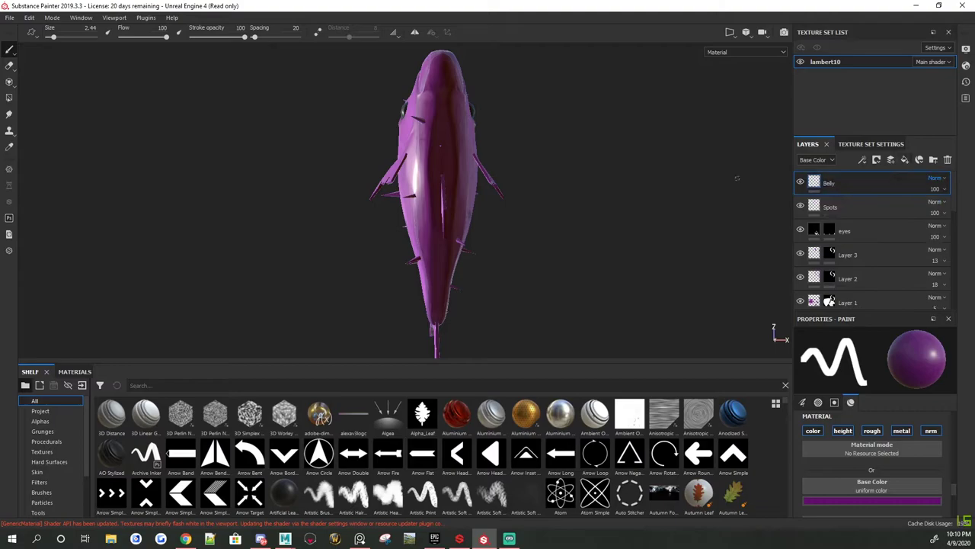
Step: Paint the Belly layer with a sampled pink-purple and add a colour-selection mask
{"action": "left_click", "coordinate": [449, 139]}
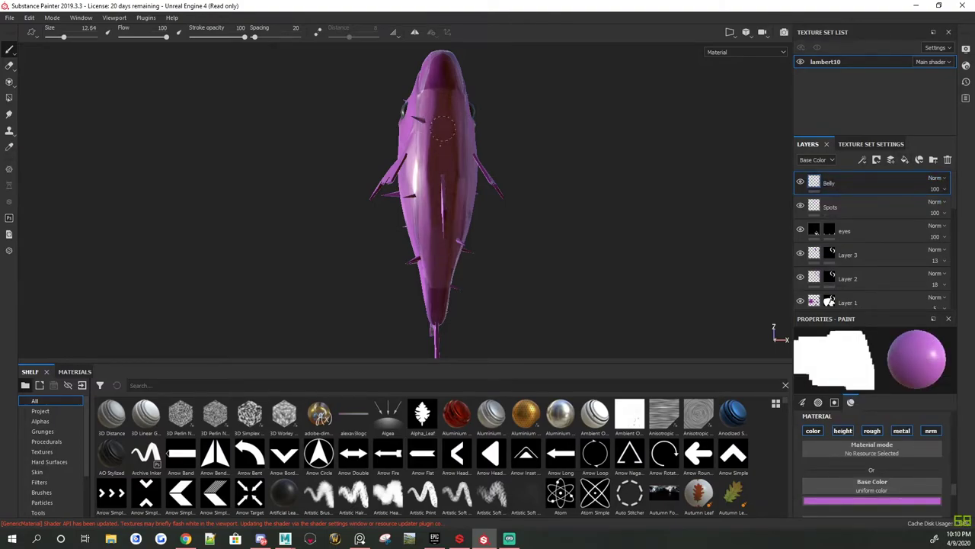
{"action": "mouse_move", "coordinate": [442, 130]}
{"action": "left_mouse_down", "text": "alt"}
{"action": "mouse_move", "coordinate": [688, 187]}
{"action": "mouse_move", "coordinate": [731, 148]}
{"action": "mouse_move", "coordinate": [777, 228]}
{"action": "left_mouse_up", "text": "alt"}
{"action": "right_click", "coordinate": [829, 182]}
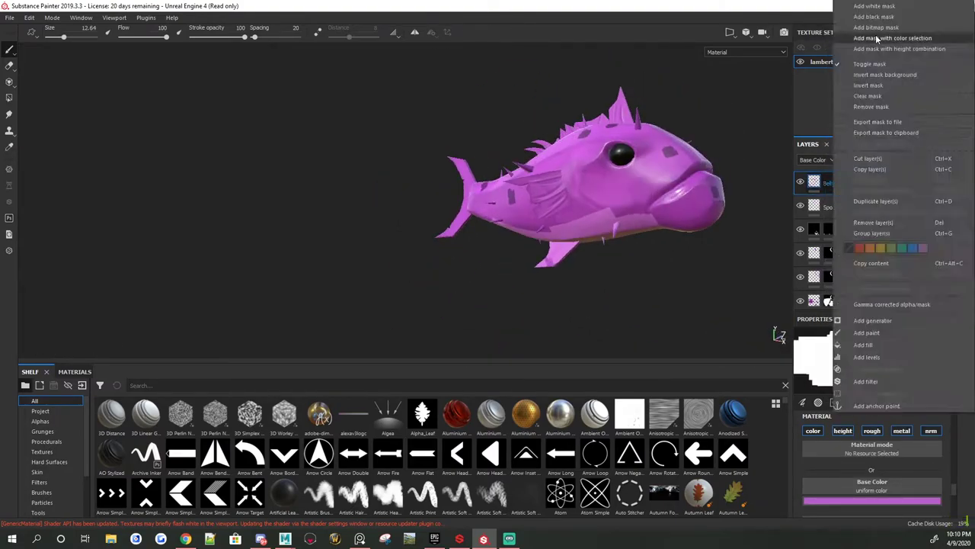
{"action": "left_click", "coordinate": [877, 38]}
{"action": "mouse_move", "coordinate": [655, 282]}
{"action": "left_mouse_down", "text": "alt"}
{"action": "mouse_move", "coordinate": [728, 288]}
{"action": "mouse_move", "coordinate": [506, 331]}
{"action": "left_mouse_up", "text": "alt"}
Step: Erase parts of the Belly paint using the Arrow Flat brush shape
{"action": "left_click", "coordinate": [9, 66]}
{"action": "mouse_move", "coordinate": [533, 229]}
{"action": "left_mouse_down", "text": "alt"}
{"action": "mouse_move", "coordinate": [688, 167]}
{"action": "mouse_move", "coordinate": [614, 205]}
{"action": "mouse_move", "coordinate": [714, 154]}
{"action": "mouse_move", "coordinate": [572, 105]}
{"action": "left_mouse_up", "text": "alt"}
{"action": "left_click", "coordinate": [422, 454]}
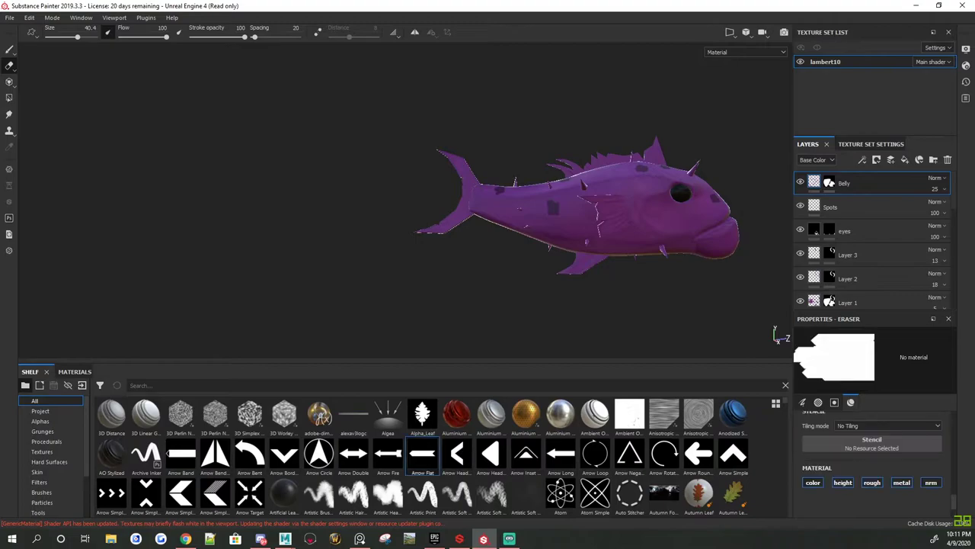
{"action": "mouse_move", "coordinate": [713, 149]}
{"action": "left_mouse_down", "text": "alt"}
{"action": "mouse_move", "coordinate": [632, 206]}
{"action": "mouse_move", "coordinate": [605, 163]}
{"action": "left_mouse_up", "text": "alt"}
{"action": "key", "text": "1"}
{"action": "scroll", "coordinate": [869, 229], "scroll_direction": "up", "scroll_amount": 1}
Step: Give the new Spikes layer a black mask and show the 2D UV layout
{"action": "right_click", "coordinate": [846, 183]}
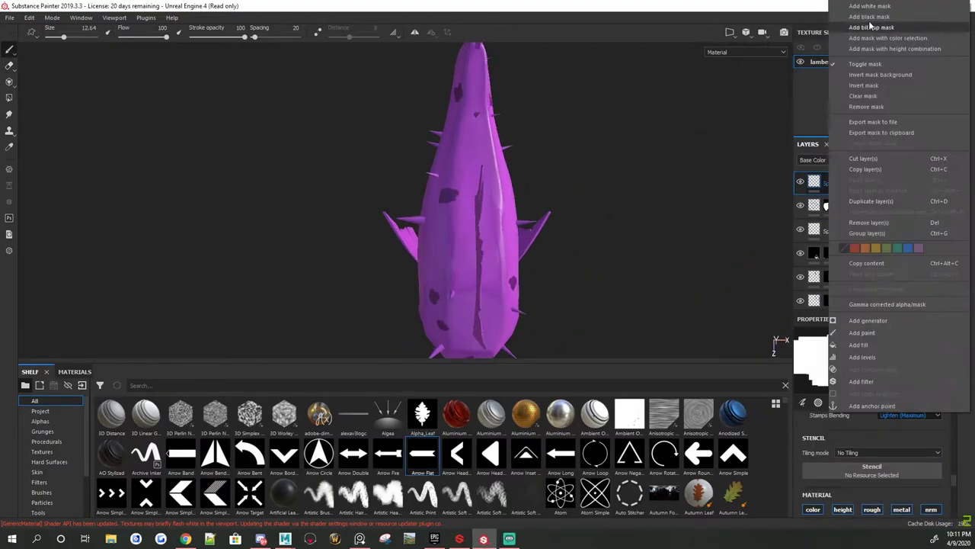
{"action": "key", "text": "4"}
{"action": "left_click", "coordinate": [730, 32]}
{"action": "left_click", "coordinate": [749, 71]}
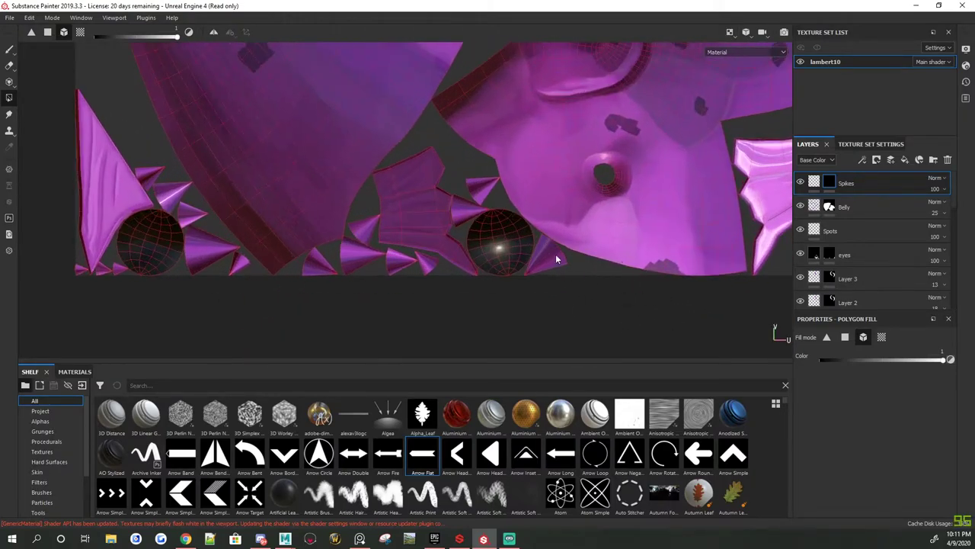
Step: Return to painting and set the paint colour to dark purple
{"action": "scroll", "coordinate": [96, 290], "scroll_direction": "up", "scroll_amount": 3}
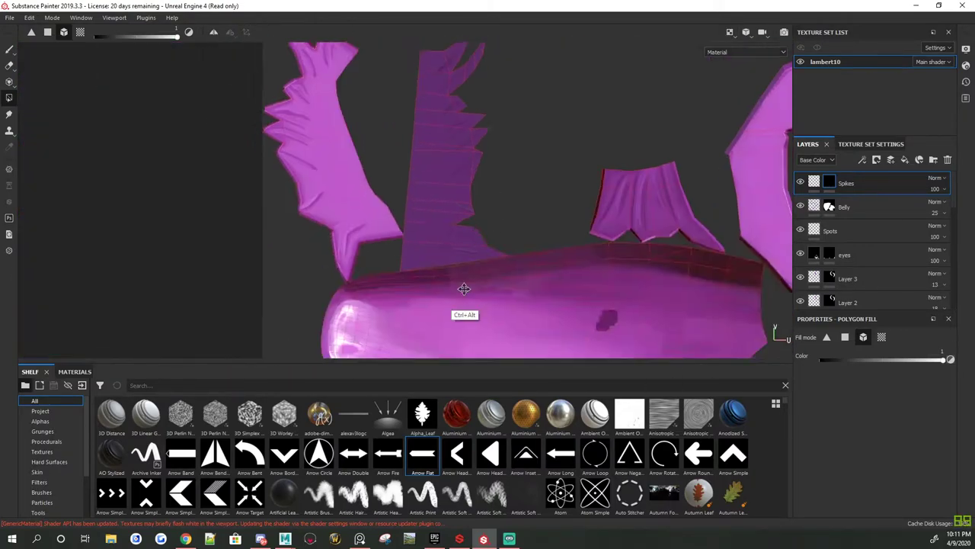
{"action": "scroll", "coordinate": [463, 285], "scroll_direction": "down", "scroll_amount": 3}
{"action": "key", "text": "1"}
{"action": "scroll", "coordinate": [954, 481], "scroll_direction": "down", "scroll_amount": 2}
{"action": "left_click", "coordinate": [872, 443]}
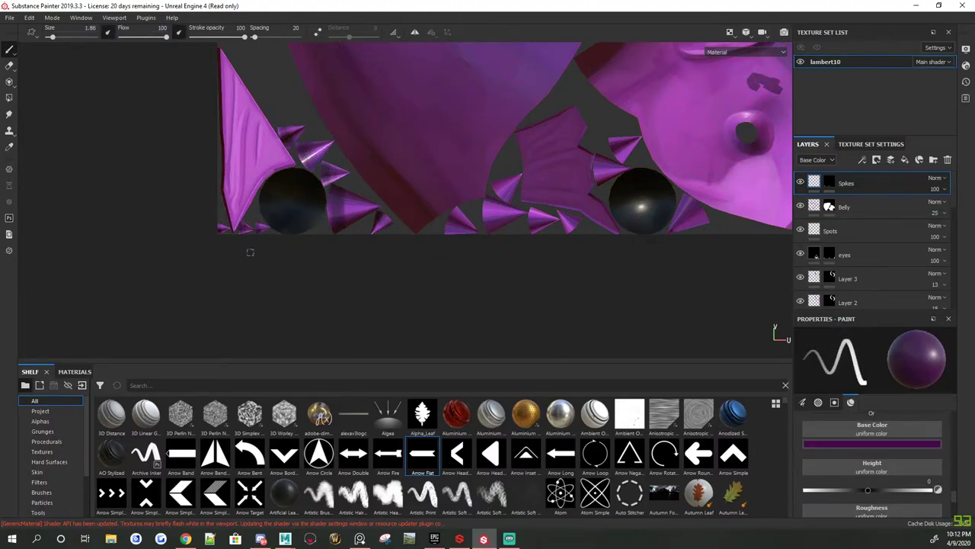
Step: Pan and zoom across the UV layout toward the spike pieces
{"action": "middle_click_drag", "start_coordinate": [250, 252], "coordinate": [193, 253]}
{"action": "middle_click_drag", "start_coordinate": [477, 225], "coordinate": [408, 229]}
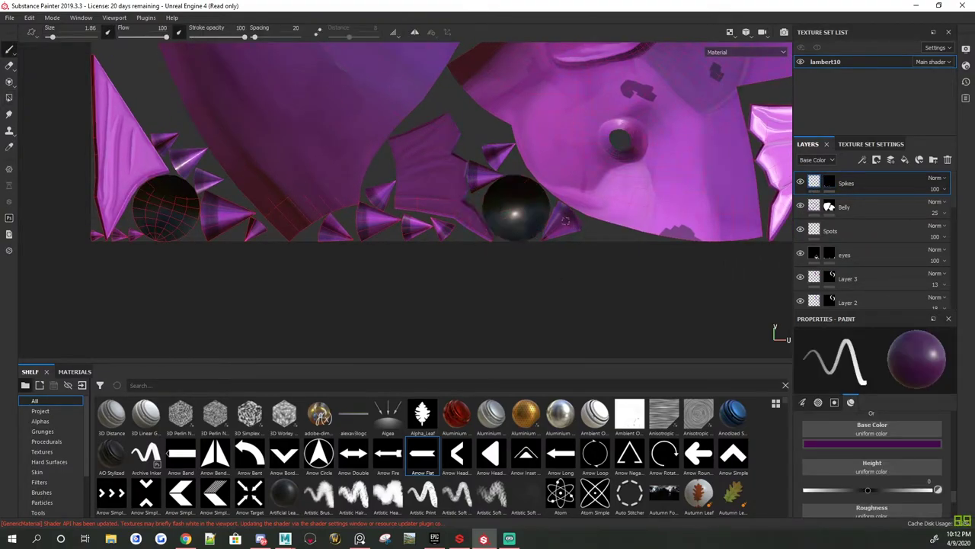
{"action": "scroll", "coordinate": [579, 259], "scroll_direction": "up", "scroll_amount": 2}
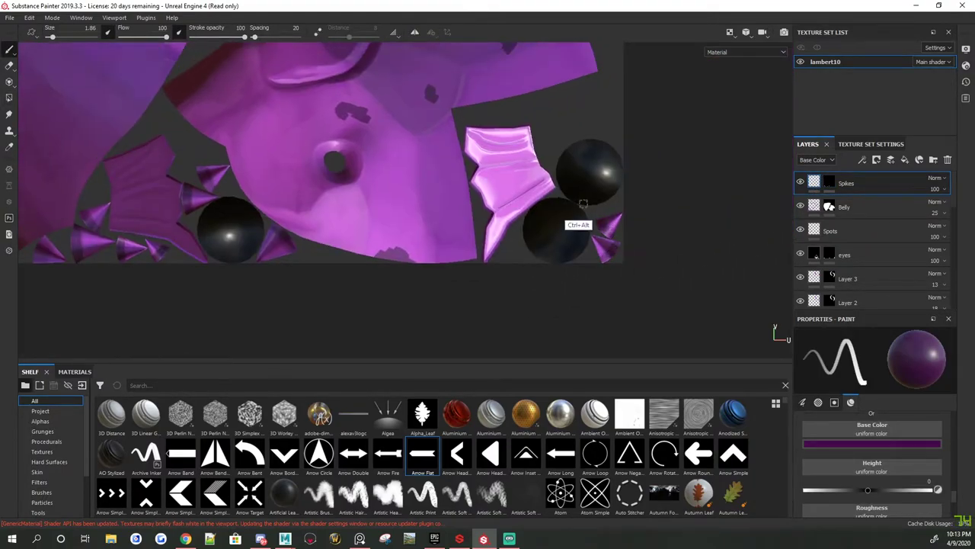
{"action": "scroll", "coordinate": [583, 203], "scroll_direction": "up", "scroll_amount": 2}
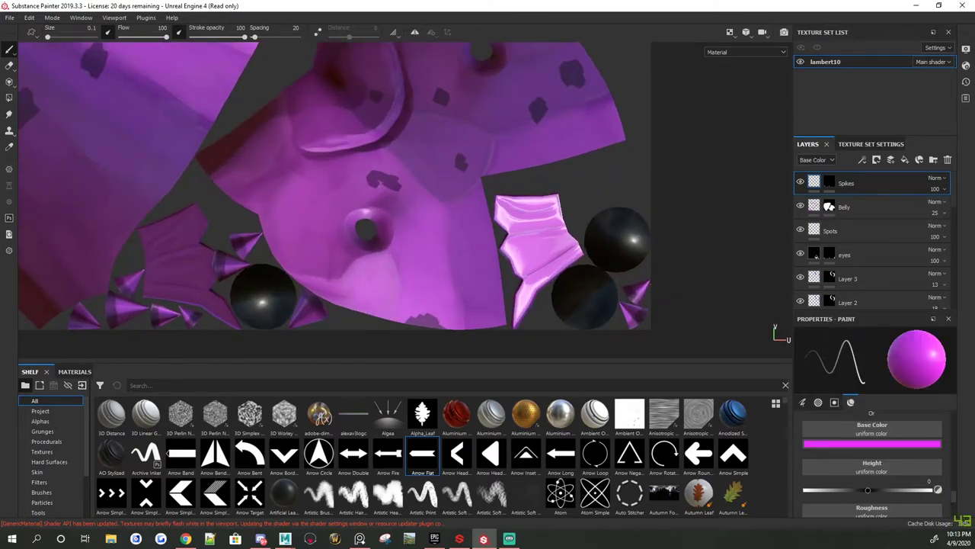
{"action": "middle_click_drag", "start_coordinate": [646, 279], "coordinate": [503, 255]}
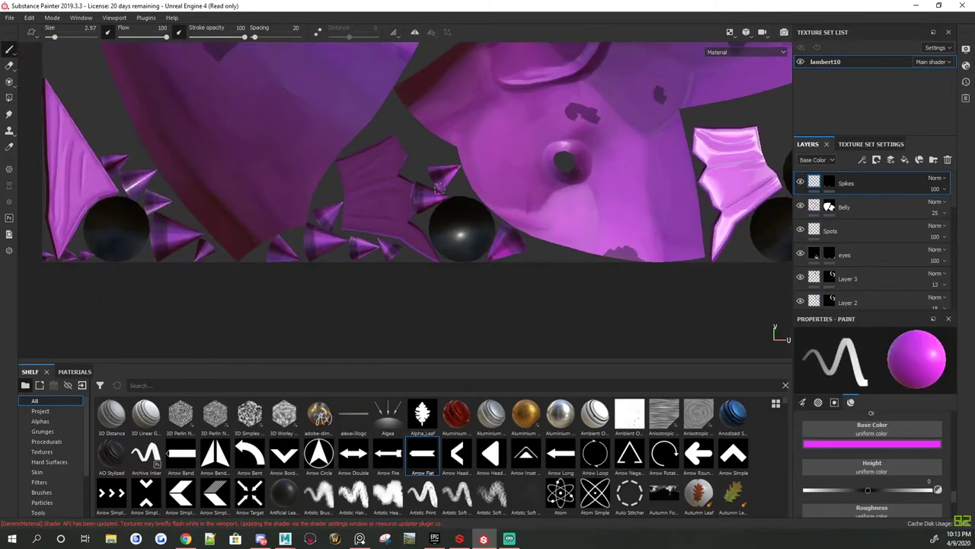
{"action": "middle_click_drag", "start_coordinate": [340, 228], "coordinate": [305, 220]}
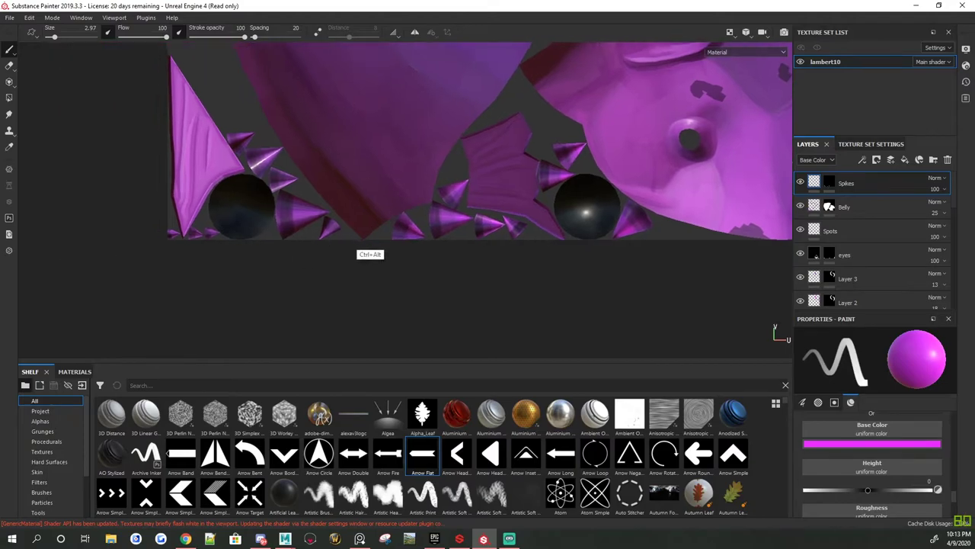
Step: Return to the 3D view and orbit the fish to a flat side view
{"action": "key", "text": "F2"}
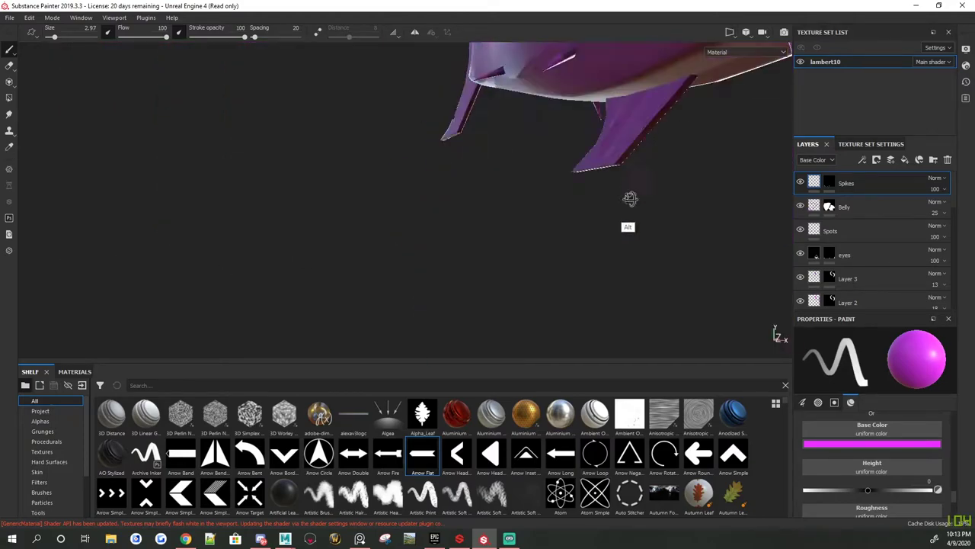
{"action": "mouse_move", "coordinate": [632, 200]}
{"action": "left_mouse_down", "text": "alt"}
{"action": "mouse_move", "coordinate": [592, 227]}
{"action": "mouse_move", "coordinate": [506, 181]}
{"action": "left_mouse_up", "text": "alt"}
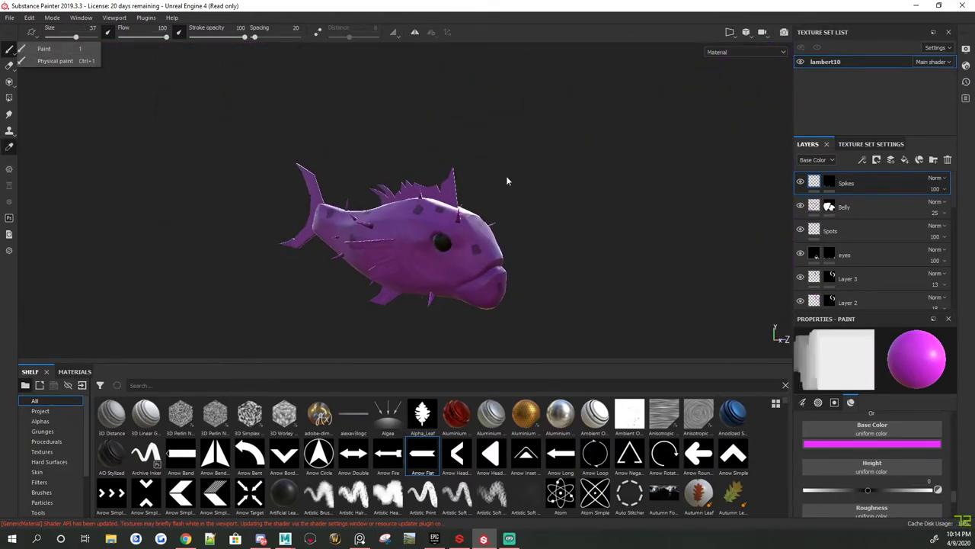
{"action": "mouse_move", "coordinate": [490, 266]}
{"action": "left_mouse_down", "text": "alt"}
{"action": "mouse_move", "coordinate": [572, 228]}
{"action": "mouse_move", "coordinate": [544, 220]}
{"action": "left_mouse_up", "text": "alt"}
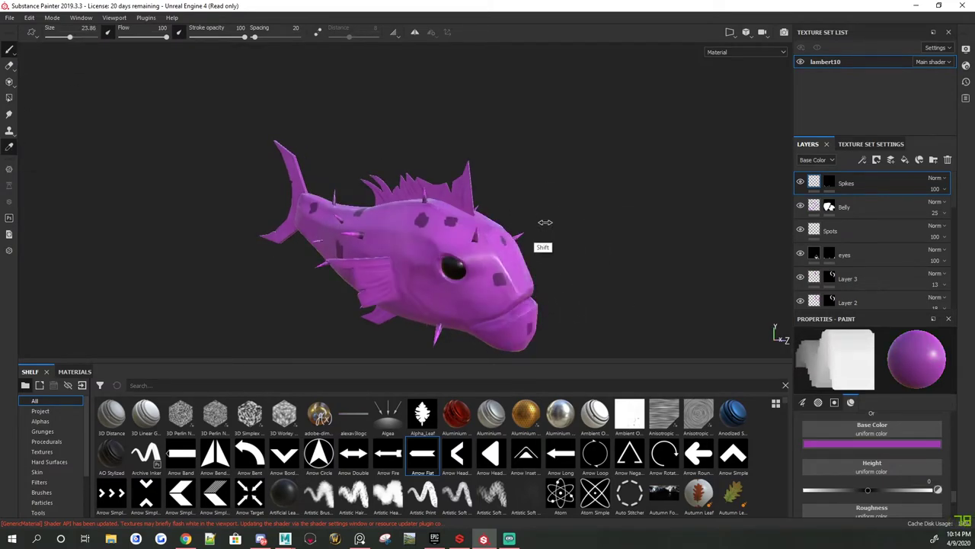
{"action": "left_click_drag", "start_coordinate": [709, 196], "coordinate": [669, 188], "text": "alt"}
{"action": "type", "text": "Tai"}
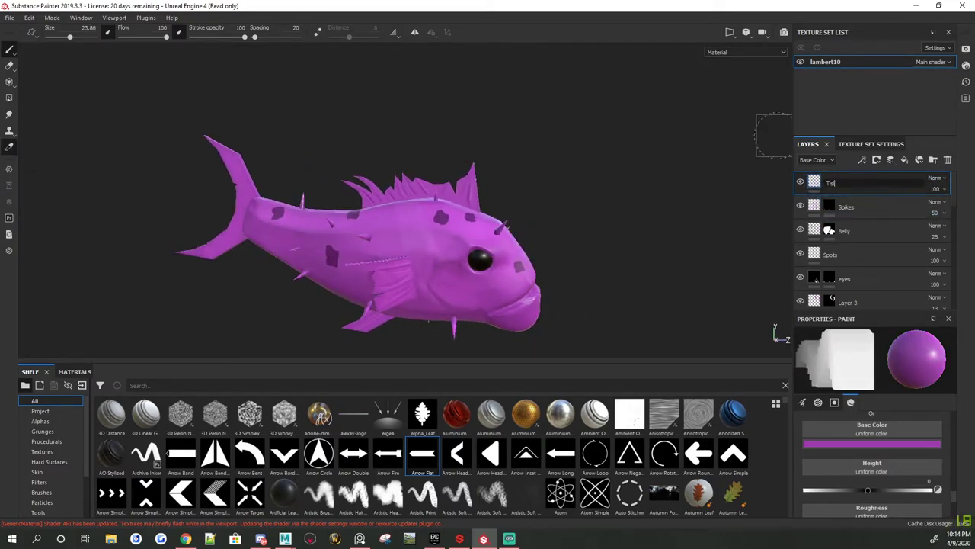
Step: Name the new layer 'Tisfl' and mask the fins with polygon fill before brushing
{"action": "type", "text": "fl"}
{"action": "key", "text": "Return"}
{"action": "left_click_drag", "start_coordinate": [567, 239], "coordinate": [533, 190], "text": "alt"}
{"action": "scroll", "coordinate": [440, 117], "scroll_direction": "up", "scroll_amount": 5}
{"action": "key", "text": "4"}
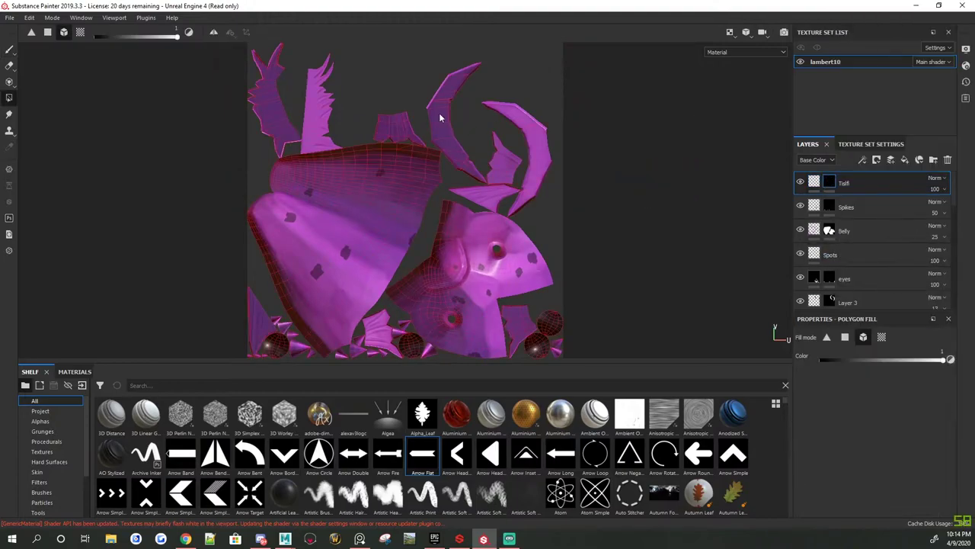
{"action": "key", "text": "1"}
{"action": "scroll", "coordinate": [533, 168], "scroll_direction": "up", "scroll_amount": 5}
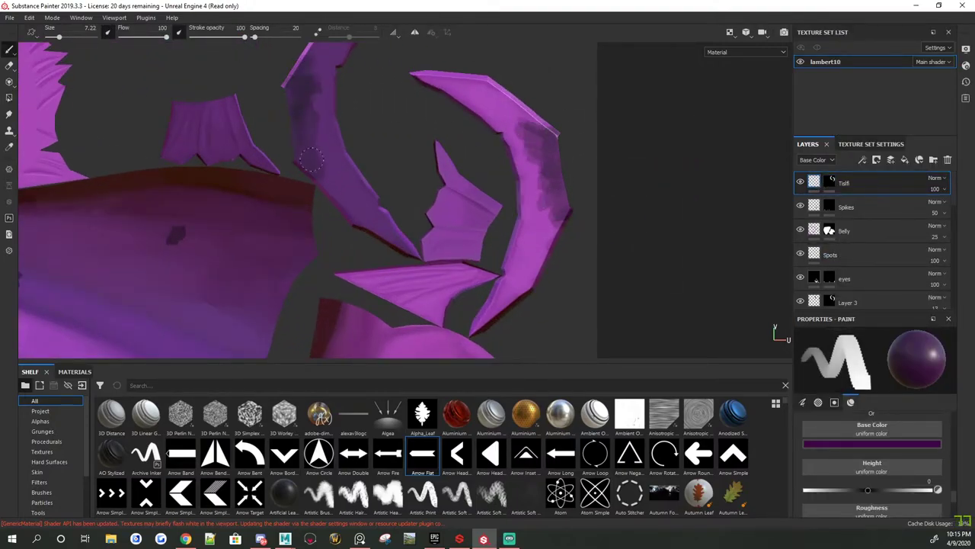
Step: Fade the Tisfl layer's opacity to 28 and choose a much darker paint colour
{"action": "left_click", "coordinate": [935, 188]}
{"action": "left_click", "coordinate": [899, 467]}
{"action": "left_click", "coordinate": [871, 442]}
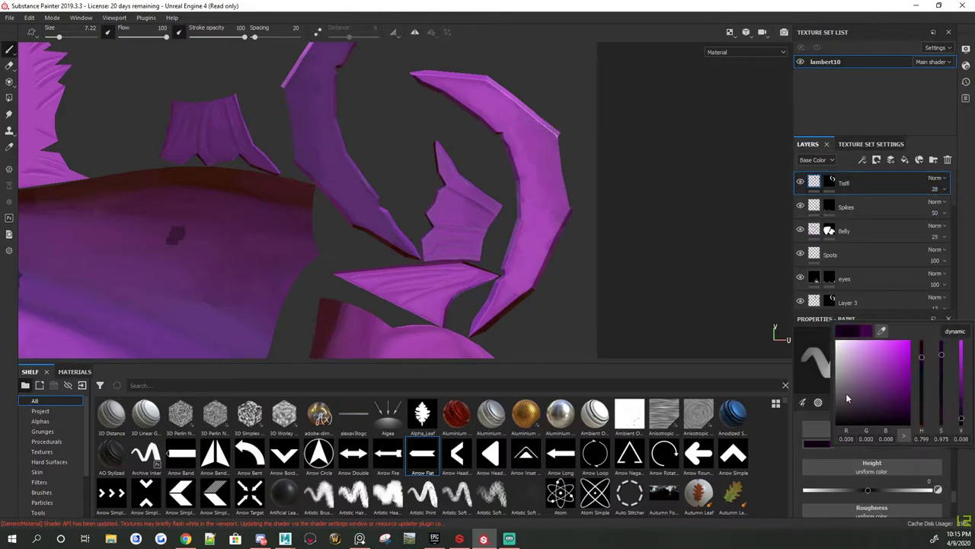
{"action": "left_click", "coordinate": [846, 393]}
{"action": "key", "text": "f"}
Step: Add Layer 4 with light pink fin-edge highlights sampled from the fin, at opacity 25
{"action": "key", "text": "F3"}
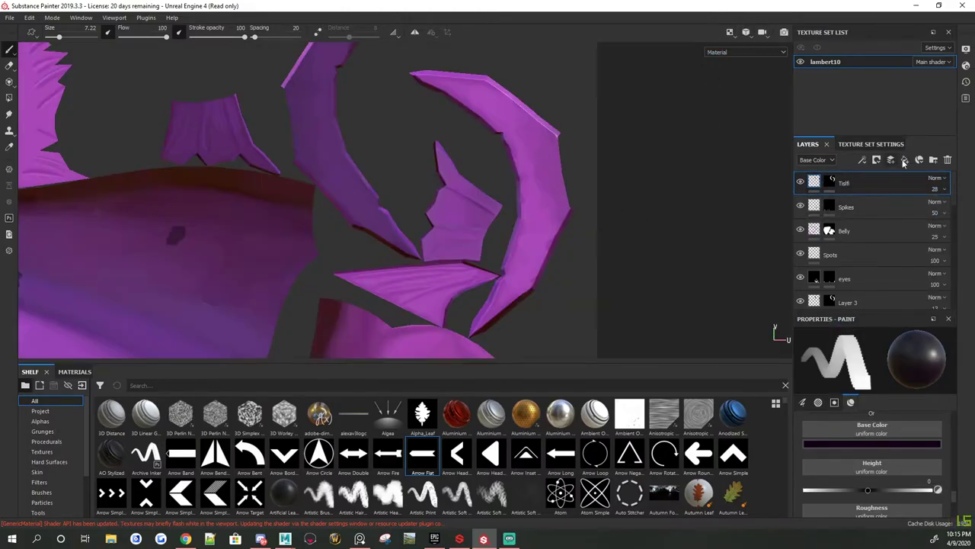
{"action": "key", "text": "ctrl+shift+l"}
{"action": "key", "text": "p"}
{"action": "left_click", "coordinate": [455, 85]}
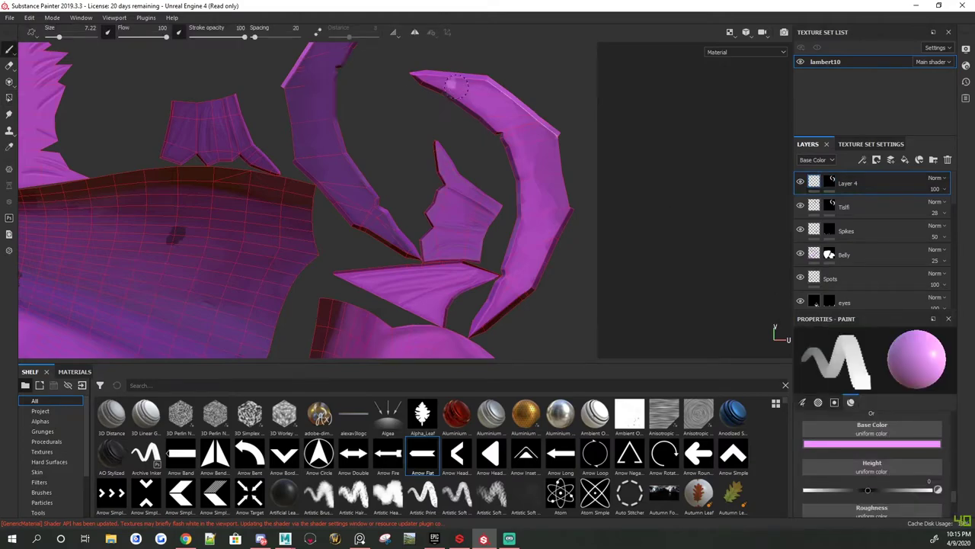
{"action": "left_click_drag", "start_coordinate": [417, 236], "coordinate": [383, 141], "text": "alt"}
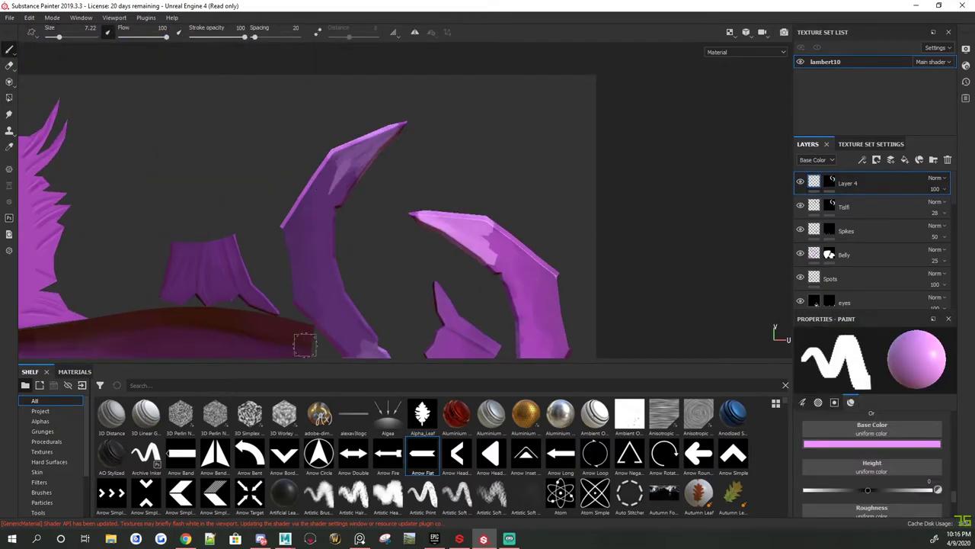
{"action": "left_click_drag", "start_coordinate": [305, 344], "coordinate": [418, 254], "text": "alt"}
{"action": "left_click_drag", "start_coordinate": [966, 207], "coordinate": [935, 207]}
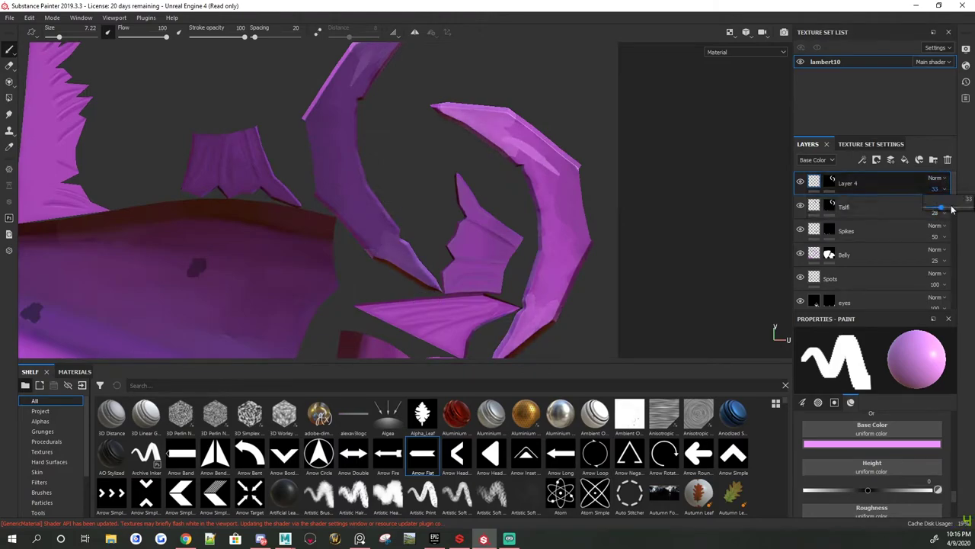
{"action": "key", "text": "f"}
Step: Switch to the eraser and search the shelf for 'sof' soft alphas and brushes
{"action": "key", "text": "e"}
{"action": "scroll", "coordinate": [945, 483], "scroll_direction": "up", "scroll_amount": 5}
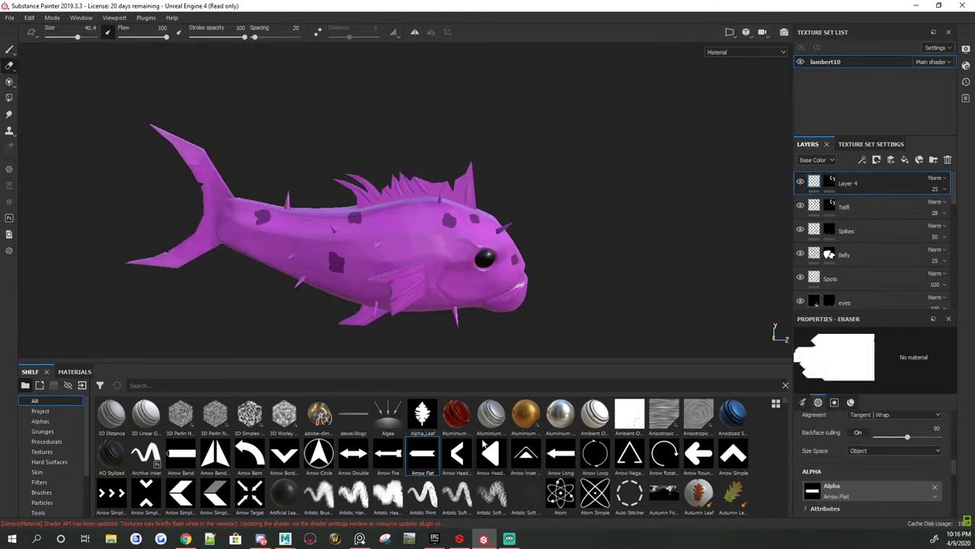
{"action": "left_click", "coordinate": [39, 421]}
{"action": "left_click", "coordinate": [432, 385]}
{"action": "type", "text": "sof"}
{"action": "left_click", "coordinate": [41, 492]}
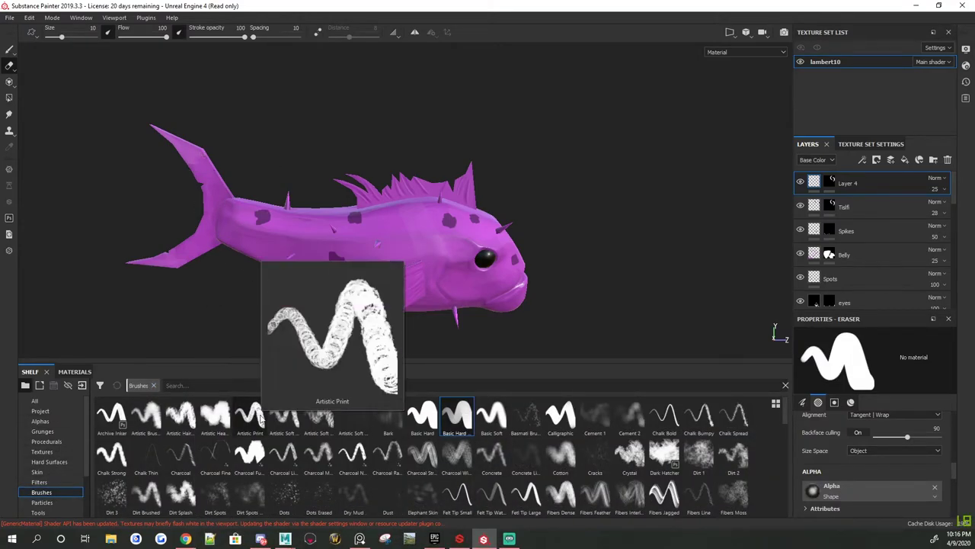
Step: Lower the Spots layer's opacity to 33 and add an empty Layer 5 on top
{"action": "left_click_drag", "start_coordinate": [457, 305], "coordinate": [583, 221], "text": "alt"}
{"action": "left_click", "coordinate": [466, 263], "text": "ctrl+alt"}
{"action": "mouse_move", "coordinate": [467, 262]}
{"action": "left_mouse_down", "text": "alt"}
{"action": "mouse_move", "coordinate": [467, 203]}
{"action": "mouse_move", "coordinate": [513, 131]}
{"action": "mouse_move", "coordinate": [779, 333]}
{"action": "left_mouse_up", "text": "alt"}
{"action": "left_click", "coordinate": [945, 288]}
{"action": "type", "text": "33"}
{"action": "left_click_drag", "start_coordinate": [731, 270], "coordinate": [618, 260], "text": "alt"}
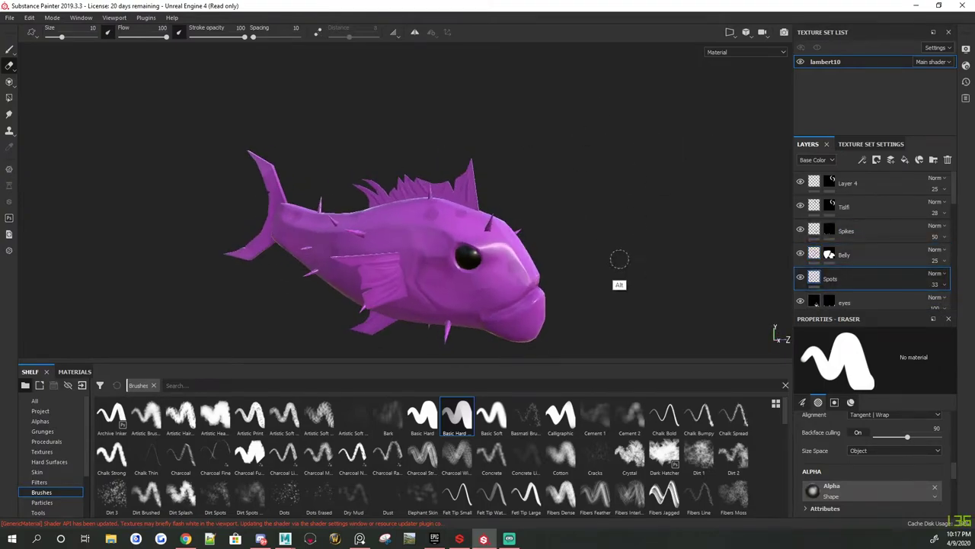
{"action": "key", "text": "ctrl+shift+n"}
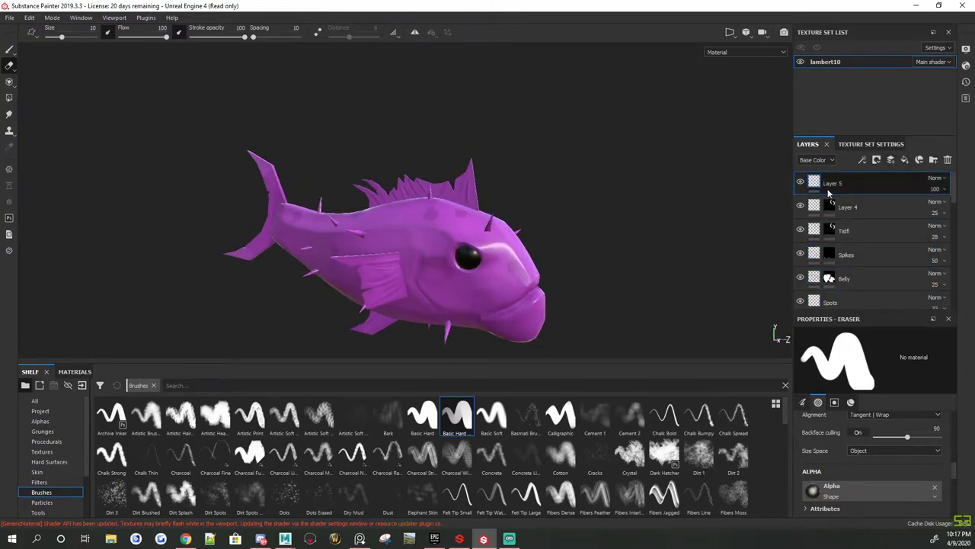
Step: Inspect the dorsal fin piece in the UV layout, then return to brush painting
{"action": "key", "text": "4"}
{"action": "key", "text": "F3"}
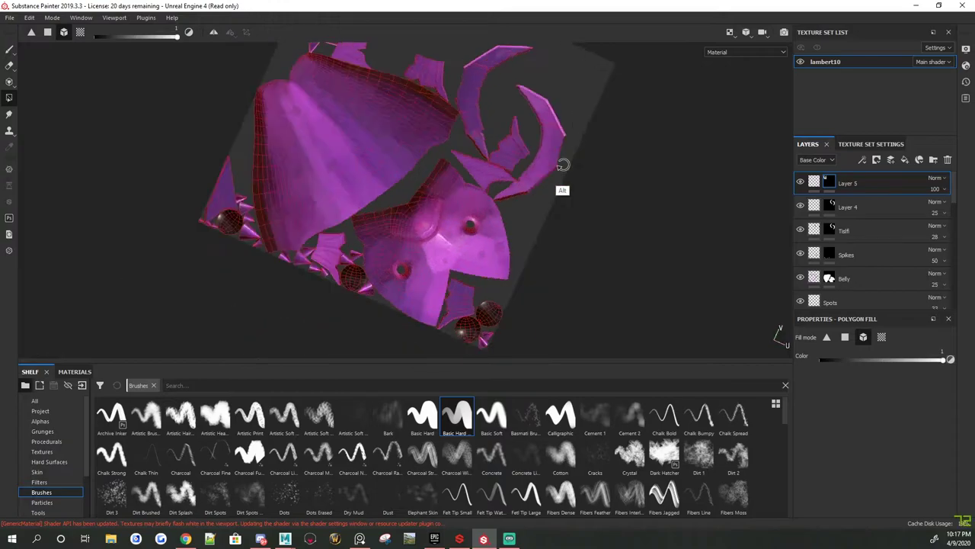
{"action": "left_click_drag", "start_coordinate": [326, 135], "coordinate": [557, 170], "text": "alt"}
{"action": "mouse_move", "coordinate": [638, 165]}
{"action": "right_mouse_down", "text": "alt"}
{"action": "mouse_move", "coordinate": [466, 229]}
{"action": "mouse_move", "coordinate": [533, 294]}
{"action": "right_mouse_up", "text": "alt"}
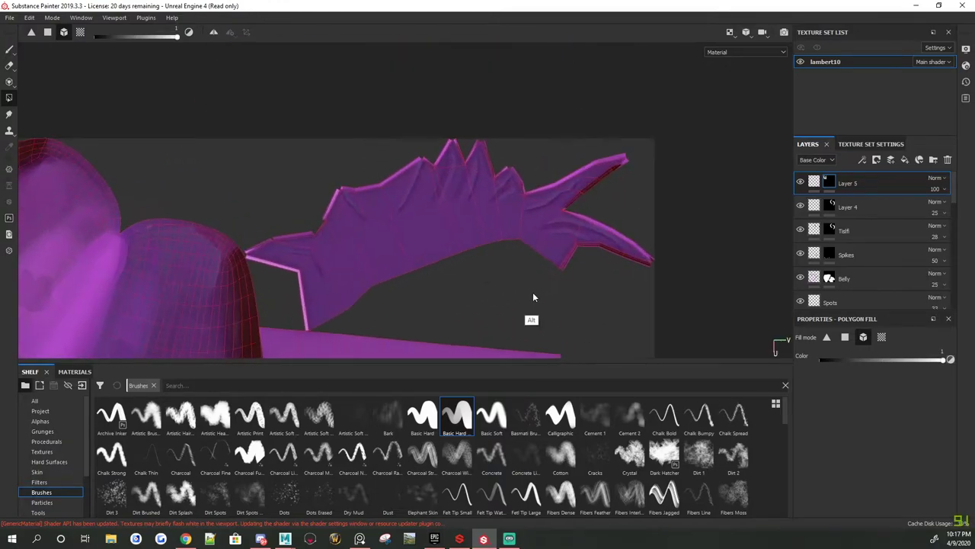
{"action": "key", "text": "1"}
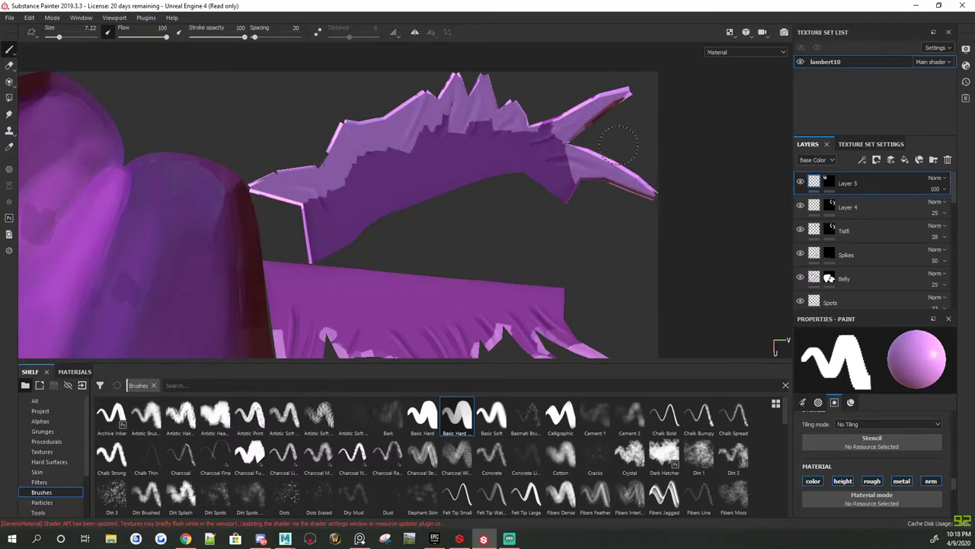
{"action": "left_click_drag", "start_coordinate": [617, 145], "coordinate": [481, 263], "text": "alt"}
Step: Set Layer 5 to 15 opacity and add Layer 6 with dark fin strokes faded to 15
{"action": "left_click_drag", "start_coordinate": [954, 209], "coordinate": [931, 209]}
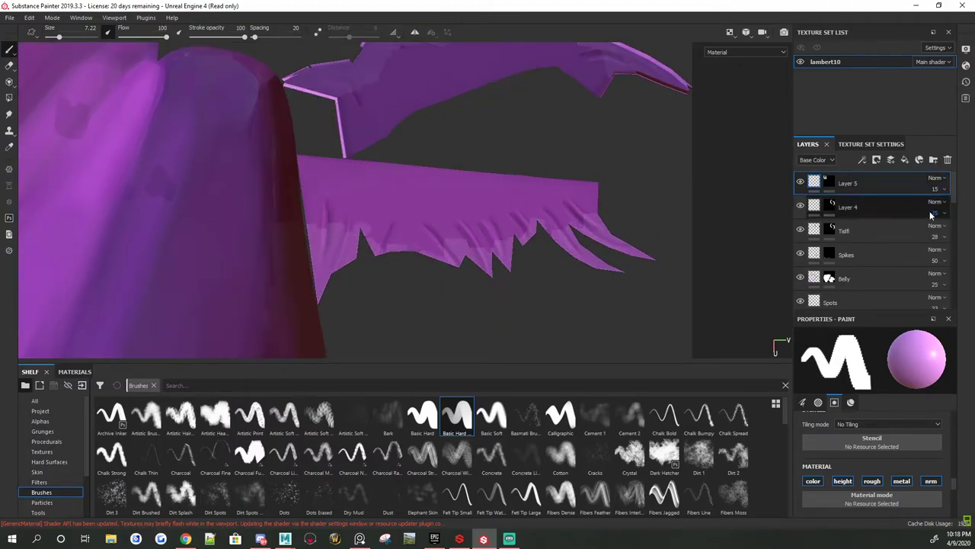
{"action": "right_click", "coordinate": [876, 183]}
{"action": "left_click", "coordinate": [836, 138]}
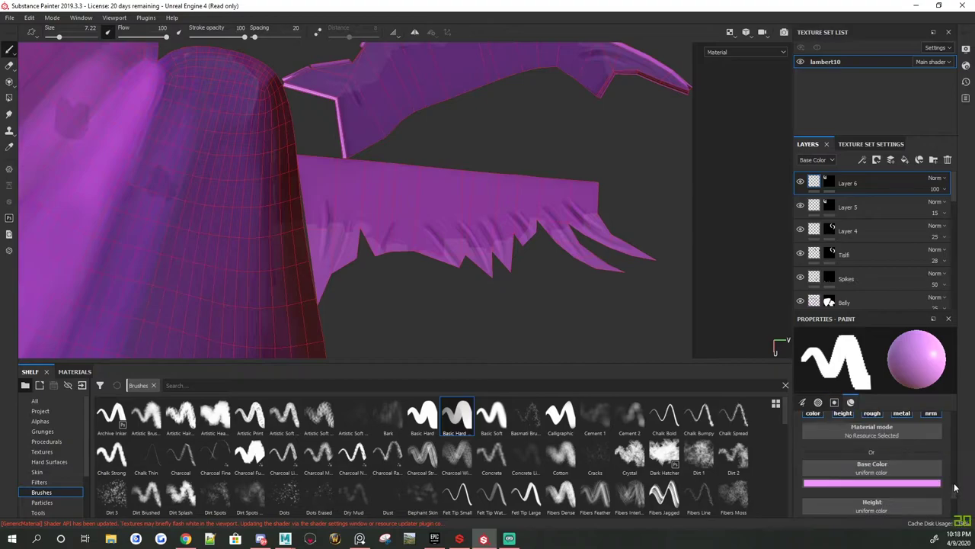
{"action": "left_click_drag", "start_coordinate": [473, 130], "coordinate": [457, 153], "text": "alt"}
{"action": "left_click_drag", "start_coordinate": [358, 160], "coordinate": [548, 137]}
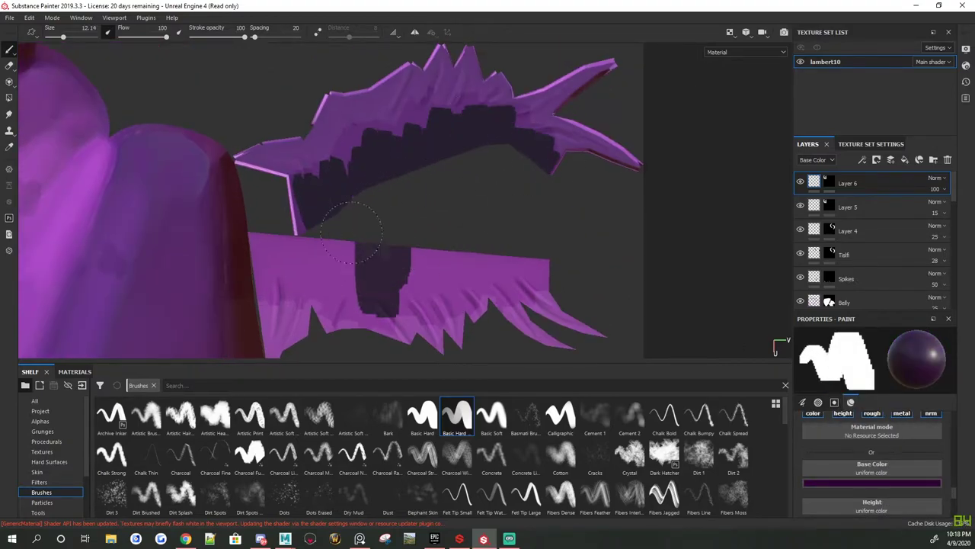
{"action": "left_click_drag", "start_coordinate": [260, 252], "coordinate": [541, 297]}
{"action": "left_click_drag", "start_coordinate": [970, 210], "coordinate": [931, 210]}
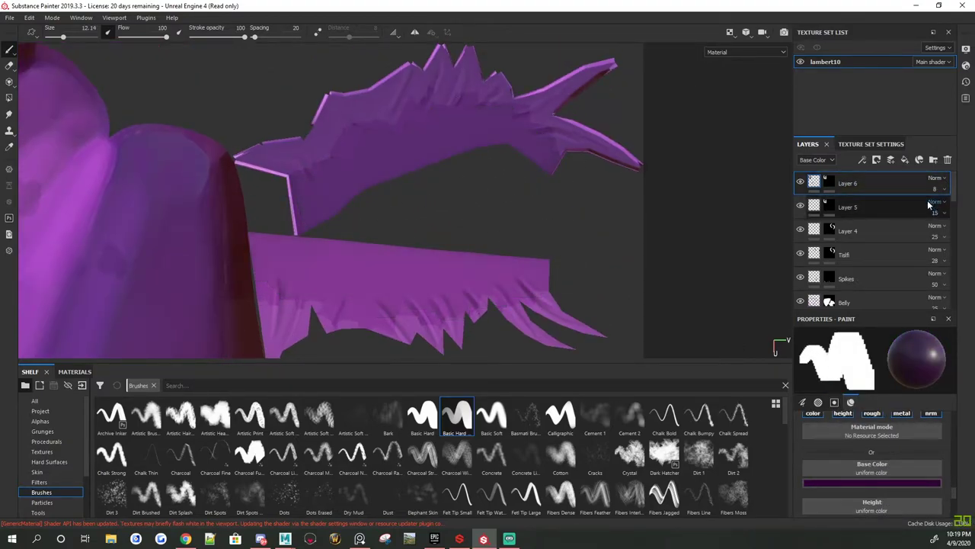
{"action": "left_click", "coordinate": [833, 207]}
Step: Switch the paint colour to bright pink and choose a grainy brush
{"action": "left_click", "coordinate": [833, 183]}
{"action": "left_click", "coordinate": [871, 483]}
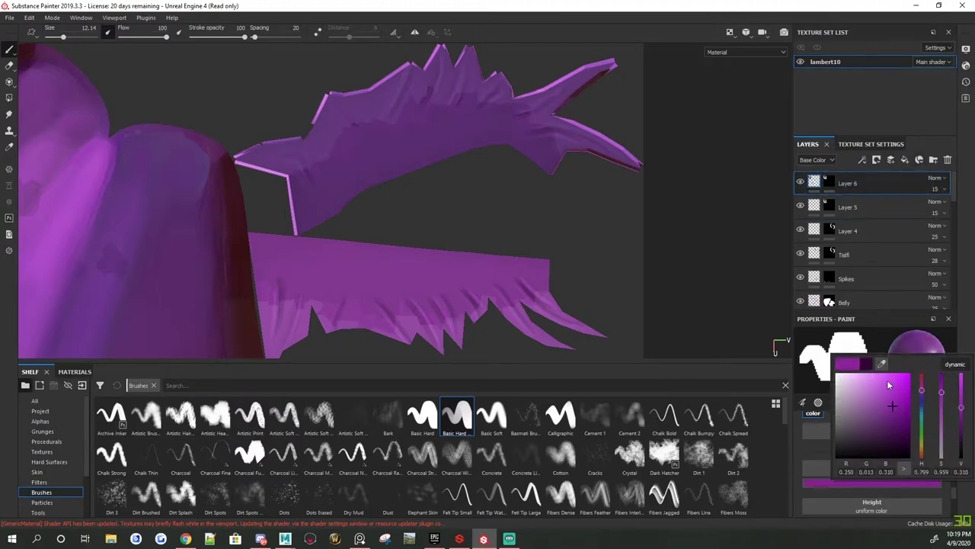
{"action": "left_click", "coordinate": [907, 373]}
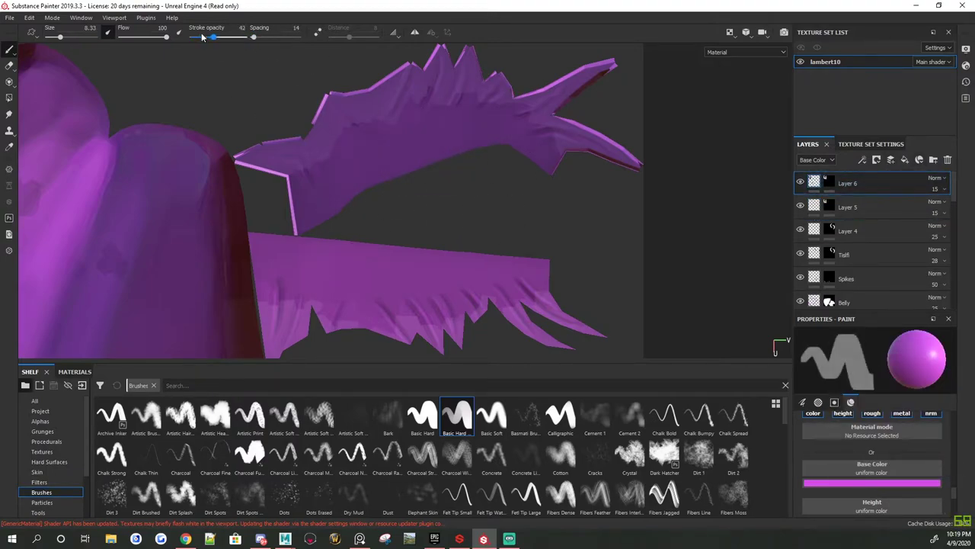
{"action": "key", "text": "f"}
{"action": "mouse_move", "coordinate": [592, 163]}
{"action": "left_mouse_down", "text": "alt"}
{"action": "mouse_move", "coordinate": [633, 202]}
{"action": "mouse_move", "coordinate": [603, 189]}
{"action": "left_mouse_up", "text": "alt"}
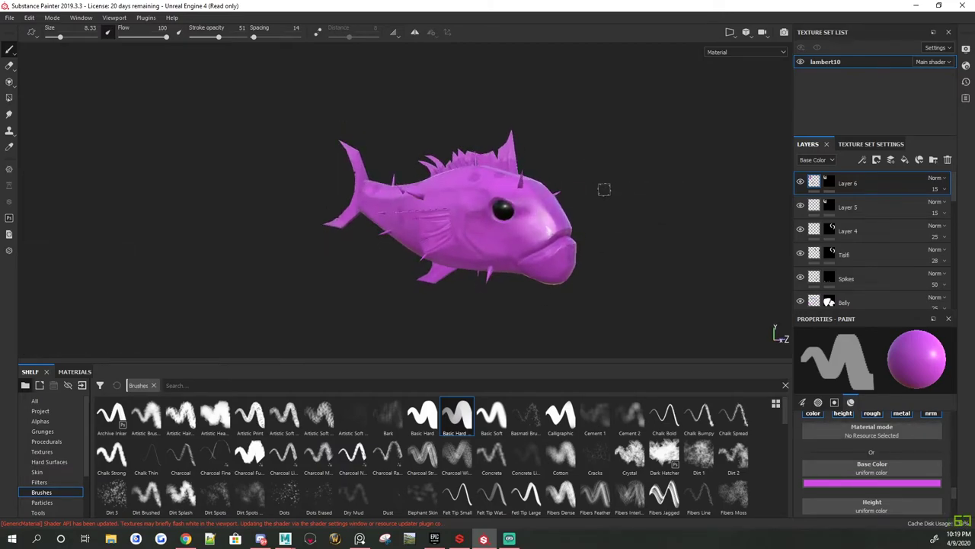
{"action": "scroll", "coordinate": [543, 442], "scroll_direction": "down", "scroll_amount": 3}
{"action": "left_click", "coordinate": [542, 423]}
Step: Add Layer 7, paint square patches with a size-19 Square Rectangle alpha, opacity 26
{"action": "left_click", "coordinate": [883, 495]}
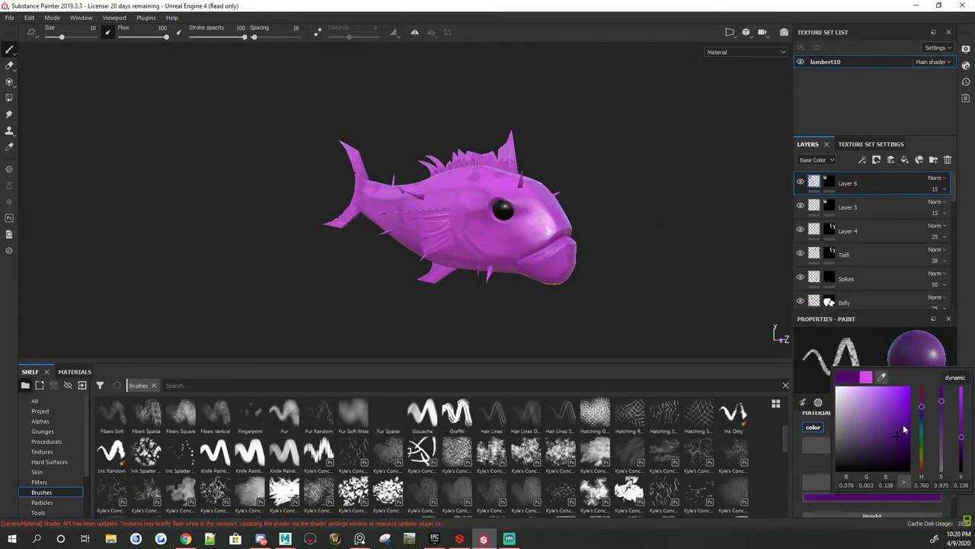
{"action": "key", "text": "1"}
{"action": "left_click_drag", "start_coordinate": [549, 200], "coordinate": [479, 201], "text": "alt"}
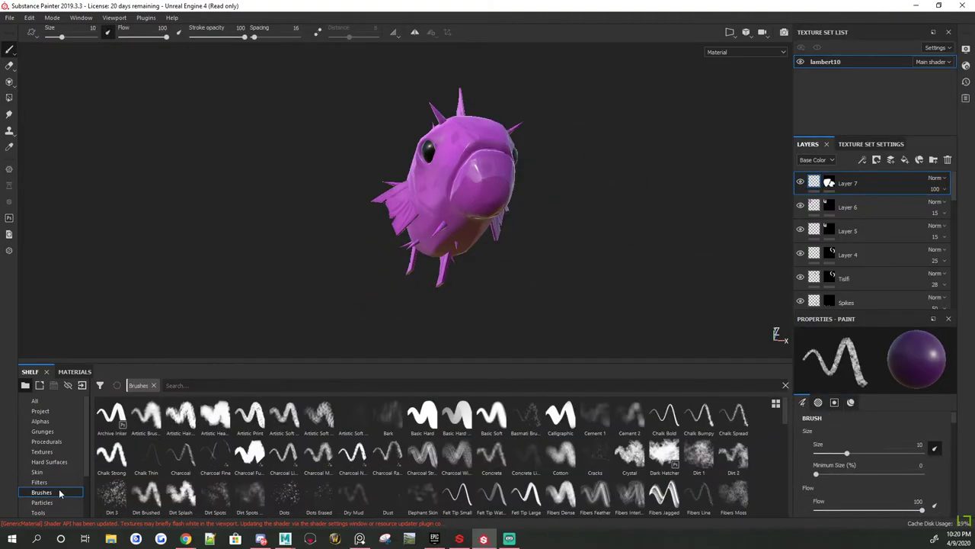
{"action": "right_click_drag", "start_coordinate": [478, 192], "coordinate": [495, 192], "text": "ctrl"}
{"action": "scroll", "coordinate": [953, 441], "scroll_direction": "down", "scroll_amount": 2}
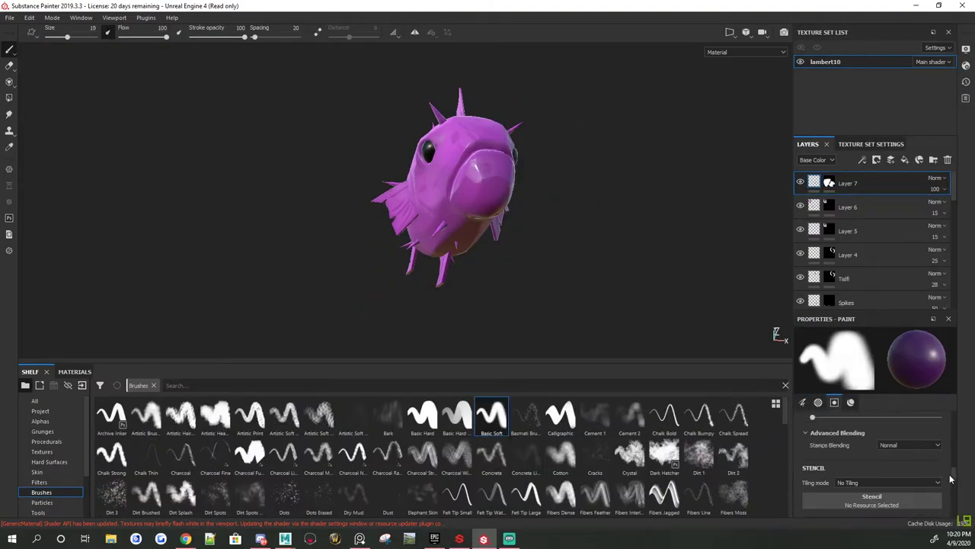
{"action": "left_click", "coordinate": [812, 474]}
{"action": "left_click", "coordinate": [866, 461]}
{"action": "mouse_move", "coordinate": [533, 152]}
{"action": "left_mouse_down", "text": "alt"}
{"action": "mouse_move", "coordinate": [565, 148]}
{"action": "mouse_move", "coordinate": [484, 150]}
{"action": "left_mouse_up", "text": "alt"}
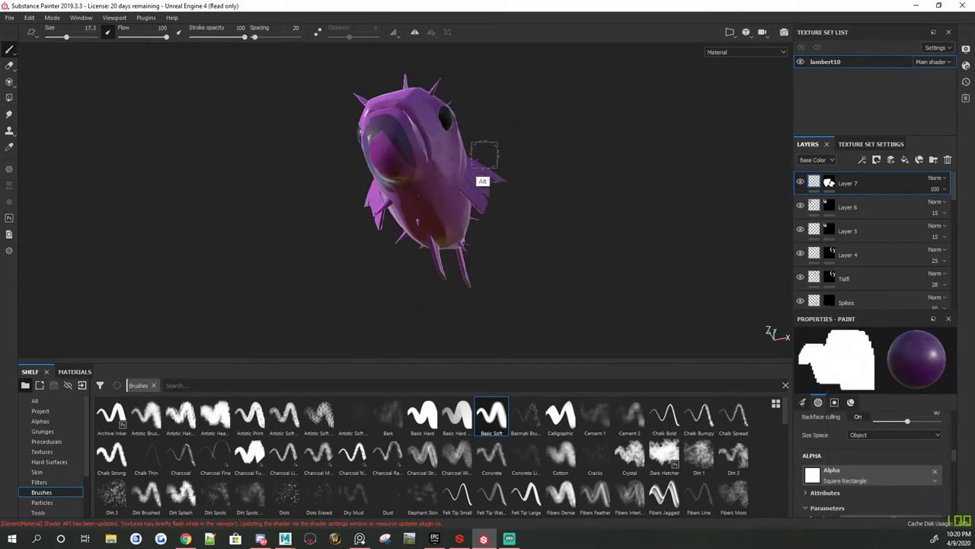
{"action": "left_click", "coordinate": [935, 188]}
{"action": "left_click_drag", "start_coordinate": [533, 229], "coordinate": [691, 254], "text": "alt"}
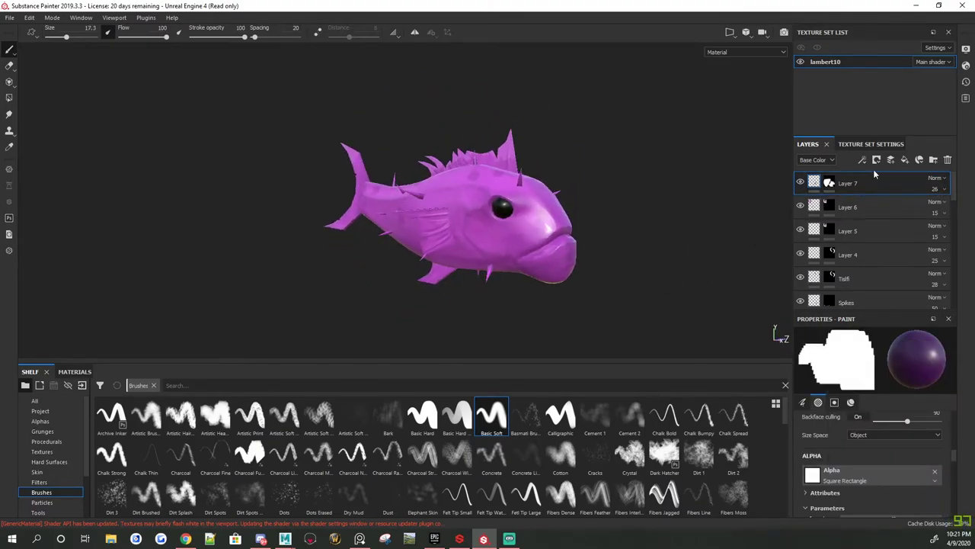
Step: Add Layer 8, orbit to a side view and switch to erasing
{"action": "left_click", "coordinate": [905, 159]}
{"action": "key", "text": "4"}
{"action": "key", "text": "1"}
{"action": "left_click_drag", "start_coordinate": [603, 240], "coordinate": [720, 210], "text": "alt"}
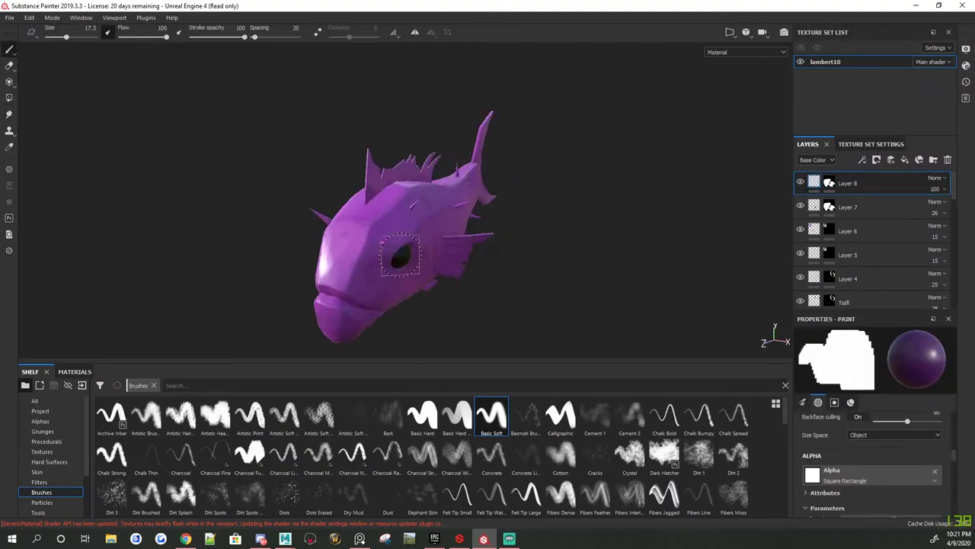
{"action": "mouse_move", "coordinate": [789, 229]}
{"action": "left_mouse_down", "text": "alt"}
{"action": "mouse_move", "coordinate": [778, 330]}
{"action": "mouse_move", "coordinate": [686, 126]}
{"action": "mouse_move", "coordinate": [630, 175]}
{"action": "mouse_move", "coordinate": [657, 235]}
{"action": "mouse_move", "coordinate": [724, 229]}
{"action": "left_mouse_up", "text": "alt"}
{"action": "key", "text": "2"}
Step: Check the AO_Cav fill layer's colour, leaving it unchanged
{"action": "scroll", "coordinate": [869, 229], "scroll_direction": "down", "scroll_amount": 5}
{"action": "left_click", "coordinate": [859, 251]}
{"action": "left_click", "coordinate": [872, 438]}
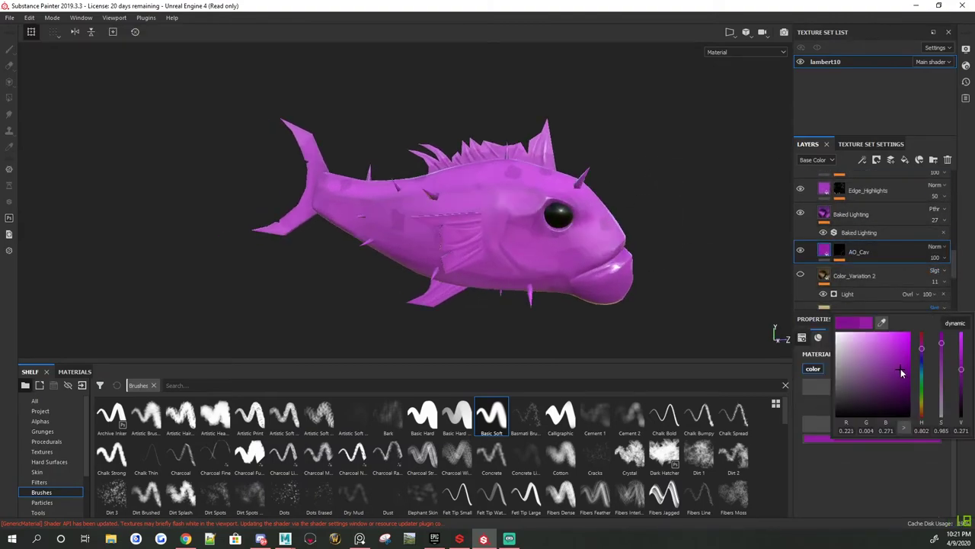
{"action": "left_click", "coordinate": [965, 262]}
{"action": "scroll", "coordinate": [808, 234], "scroll_direction": "down", "scroll_amount": 3}
Step: Recolour the Color_Variation fill from green to light purple
{"action": "left_click", "coordinate": [872, 439]}
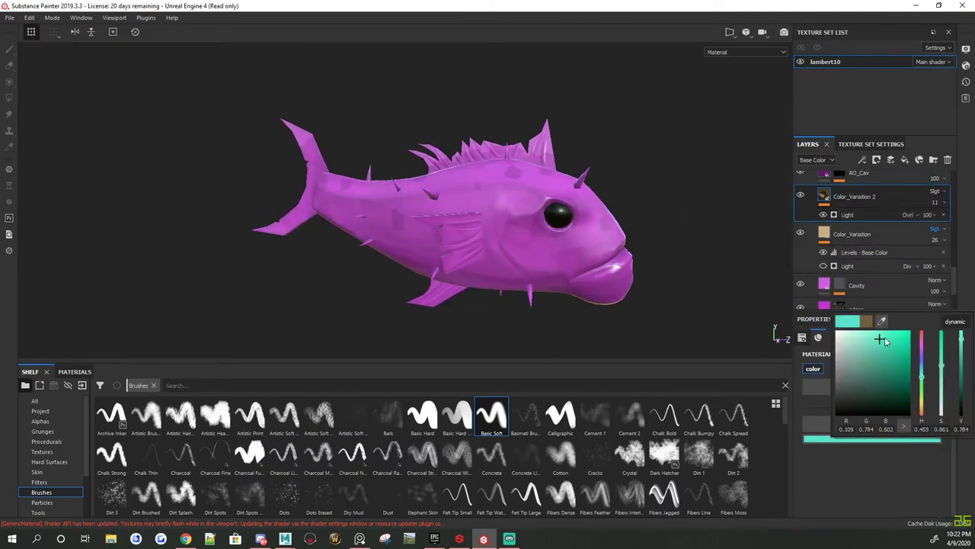
{"action": "left_click", "coordinate": [852, 234]}
{"action": "left_click_drag", "start_coordinate": [534, 229], "coordinate": [579, 221], "text": "alt"}
{"action": "left_click", "coordinate": [873, 438]}
{"action": "left_click_drag", "start_coordinate": [923, 397], "coordinate": [922, 348]}
{"action": "left_click", "coordinate": [859, 341]}
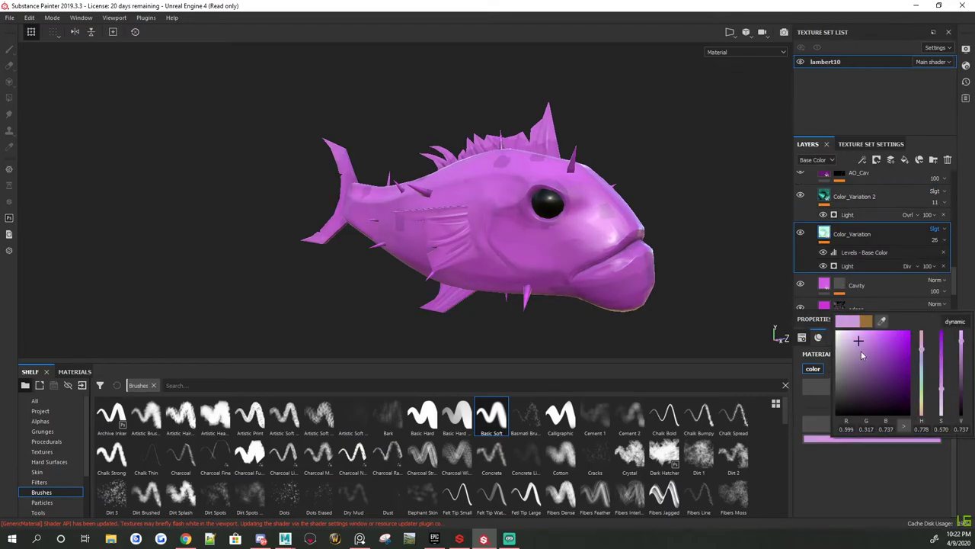
Step: Set Color_Variation opacity to 14 and Color_Variation 2 opacity to 11
{"action": "left_click", "coordinate": [859, 285]}
{"action": "left_click_drag", "start_coordinate": [935, 239], "coordinate": [938, 261]}
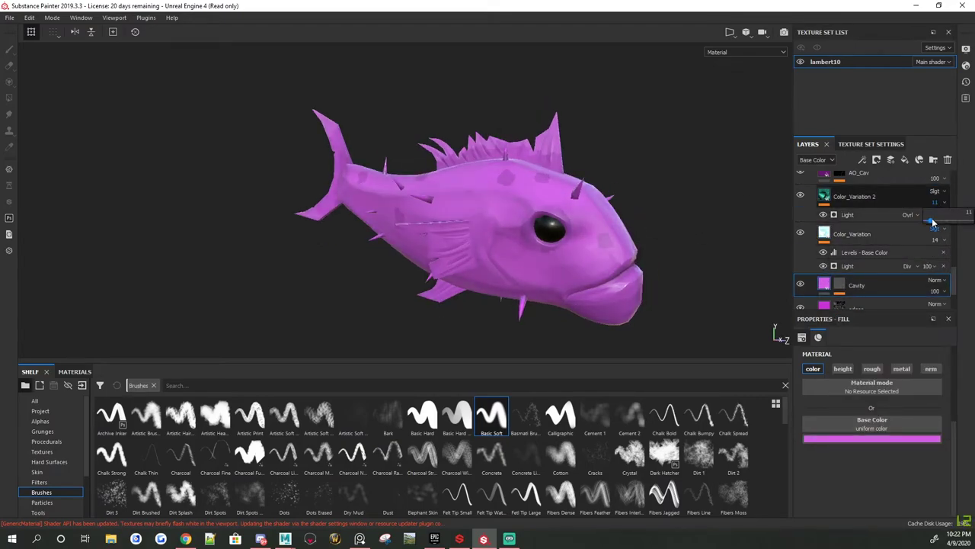
{"action": "left_click_drag", "start_coordinate": [931, 221], "coordinate": [952, 221]}
{"action": "left_click_drag", "start_coordinate": [610, 254], "coordinate": [690, 241], "text": "alt"}
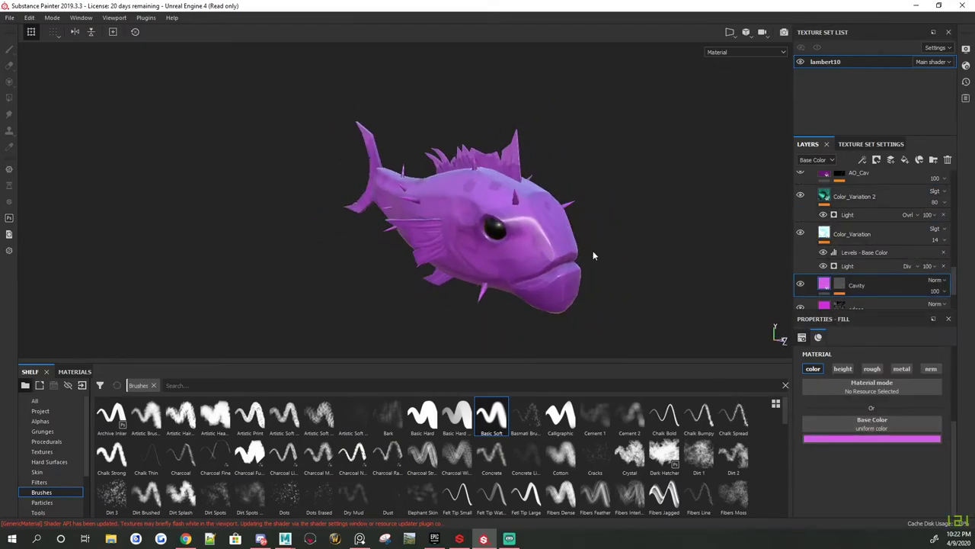
{"action": "left_click_drag", "start_coordinate": [593, 250], "coordinate": [684, 162], "text": "alt"}
{"action": "left_click", "coordinate": [937, 203]}
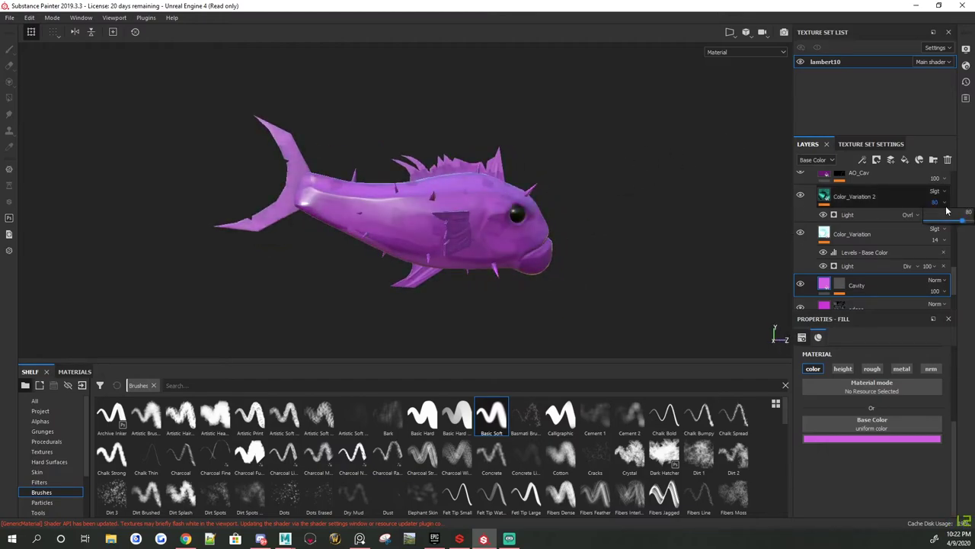
{"action": "mouse_move", "coordinate": [636, 256]}
{"action": "left_mouse_down", "text": "alt"}
{"action": "mouse_move", "coordinate": [714, 247]}
{"action": "mouse_move", "coordinate": [656, 239]}
{"action": "left_mouse_up", "text": "alt"}
Step: Save the project and export textures to Fish Work using Unreal Engine 4 (Packed)
{"action": "key", "text": "ctrl+s"}
{"action": "key", "text": "Return"}
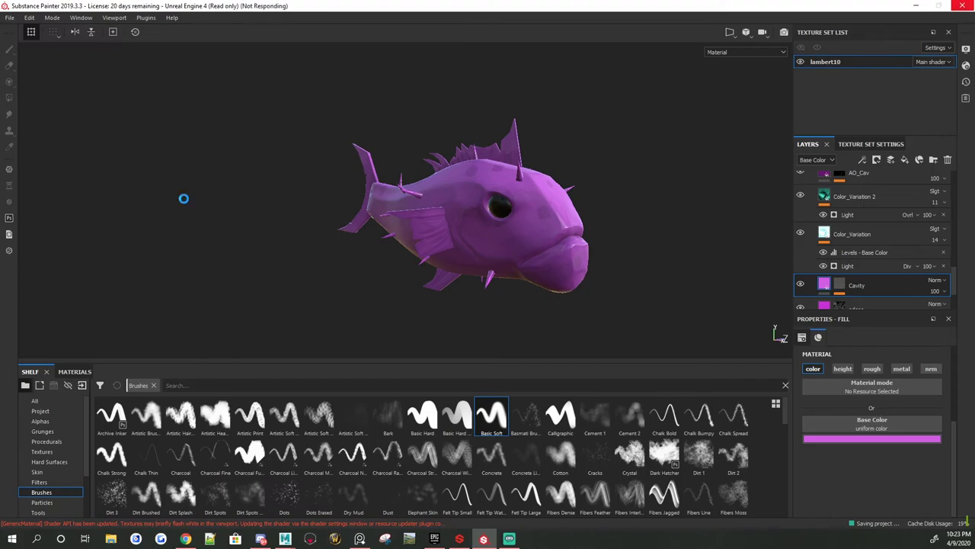
{"action": "left_click", "coordinate": [34, 178]}
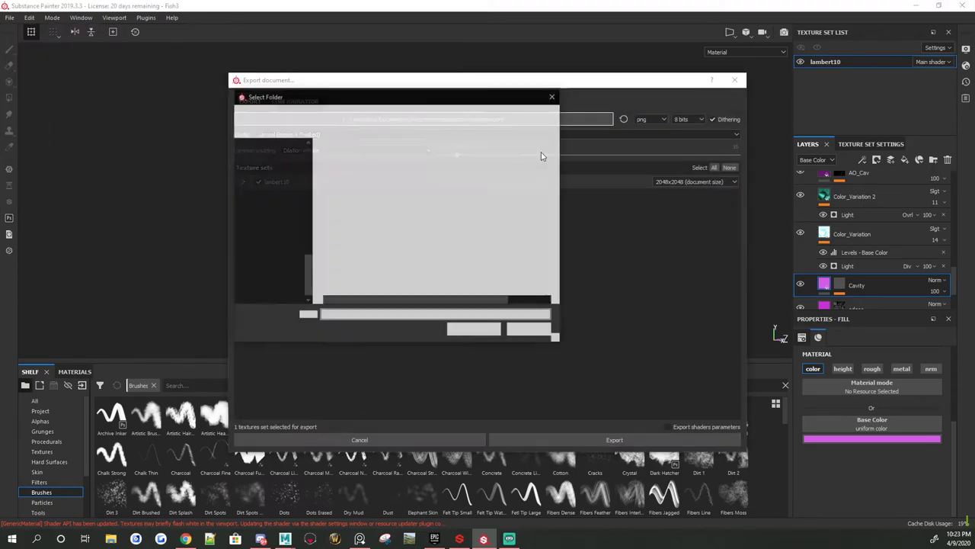
{"action": "left_click", "coordinate": [474, 330]}
{"action": "left_click", "coordinate": [583, 134]}
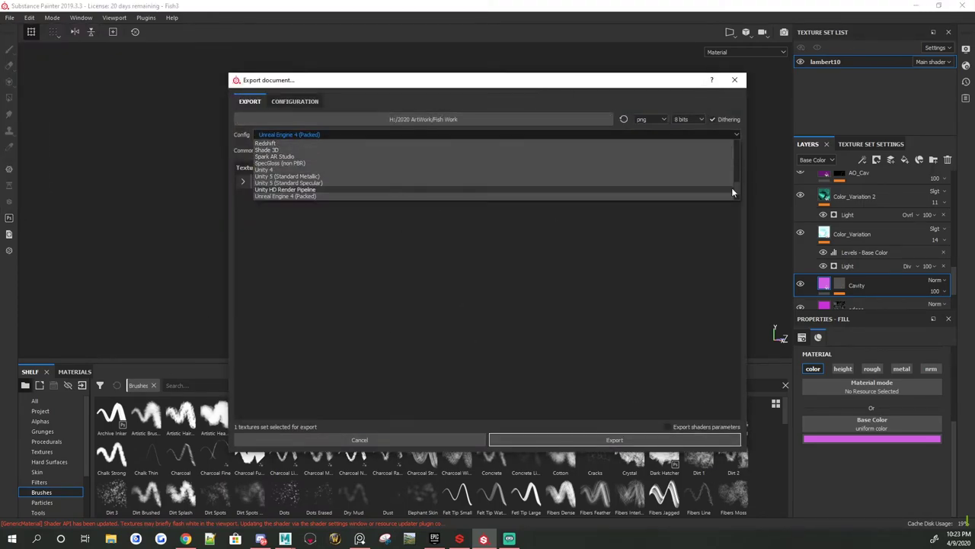
{"action": "left_click", "coordinate": [558, 190]}
{"action": "left_click", "coordinate": [533, 439]}
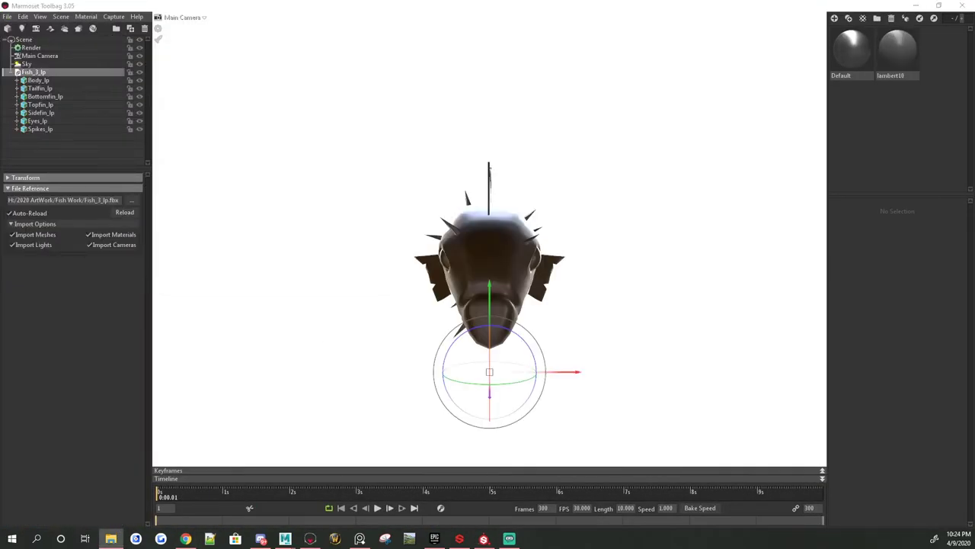
Step: Select the lambert10 material and set the Sky backdrop colour to light blue
{"action": "left_click", "coordinate": [898, 49]}
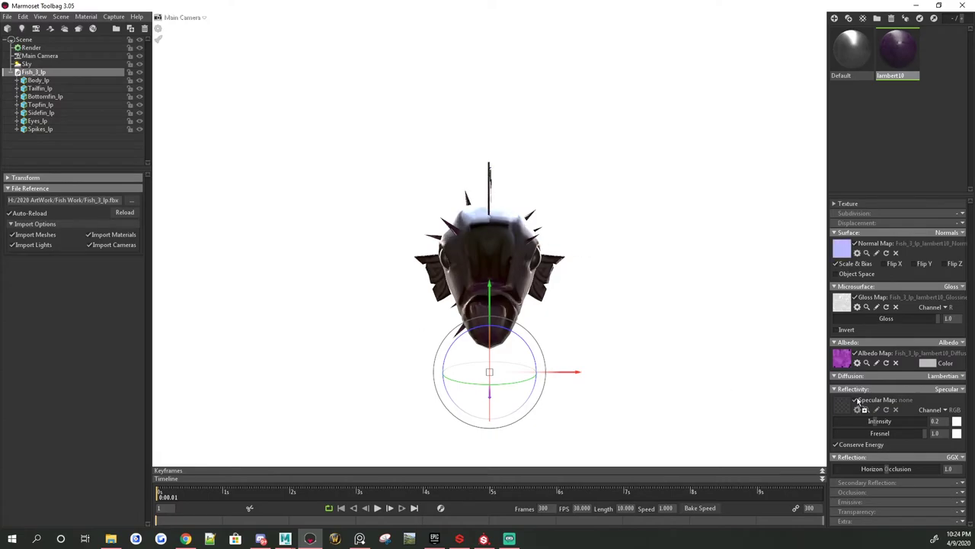
{"action": "left_click", "coordinate": [26, 64]}
{"action": "left_click", "coordinate": [119, 183]}
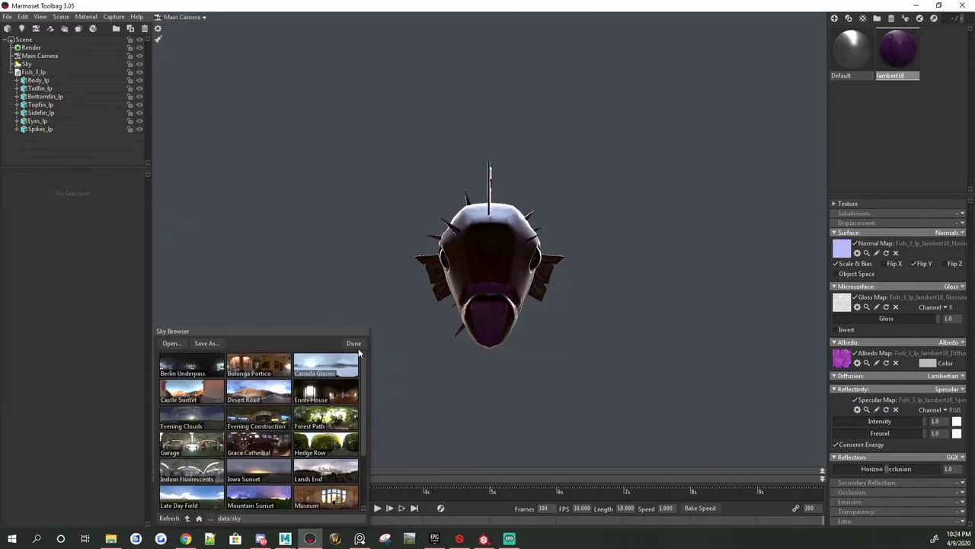
{"action": "left_click", "coordinate": [353, 343]}
{"action": "left_click", "coordinate": [114, 364]}
{"action": "left_click_drag", "start_coordinate": [298, 458], "coordinate": [297, 438]}
{"action": "left_click", "coordinate": [196, 411]}
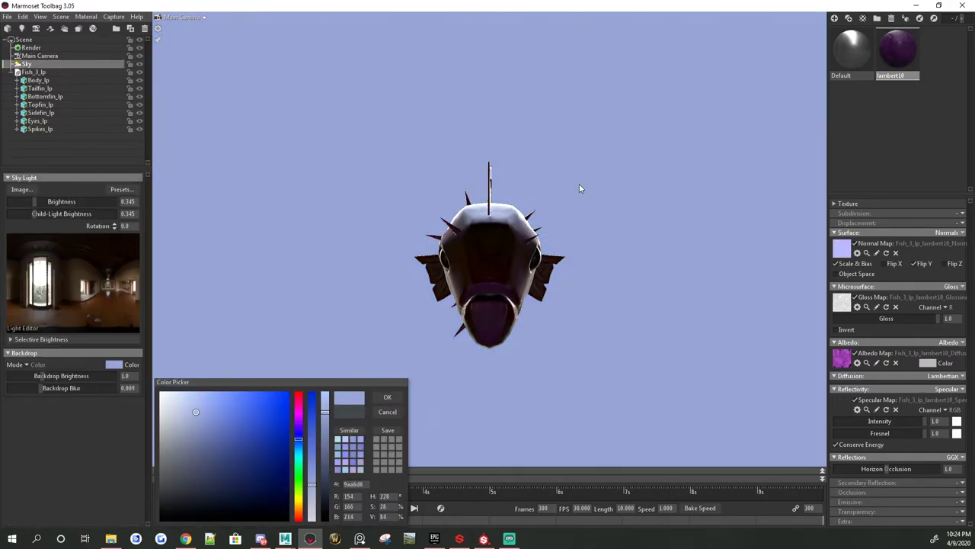
{"action": "left_click", "coordinate": [579, 188]}
Step: Lower reflectivity intensity to 0.303 and switch the sky to an indoor environment
{"action": "mouse_move", "coordinate": [601, 191]}
{"action": "left_mouse_down"}
{"action": "mouse_move", "coordinate": [587, 282]}
{"action": "mouse_move", "coordinate": [534, 289]}
{"action": "left_mouse_up"}
{"action": "left_click_drag", "start_coordinate": [934, 420], "coordinate": [895, 421]}
{"action": "left_click_drag", "start_coordinate": [671, 298], "coordinate": [733, 293]}
{"action": "left_click", "coordinate": [26, 64]}
{"action": "left_click", "coordinate": [120, 189]}
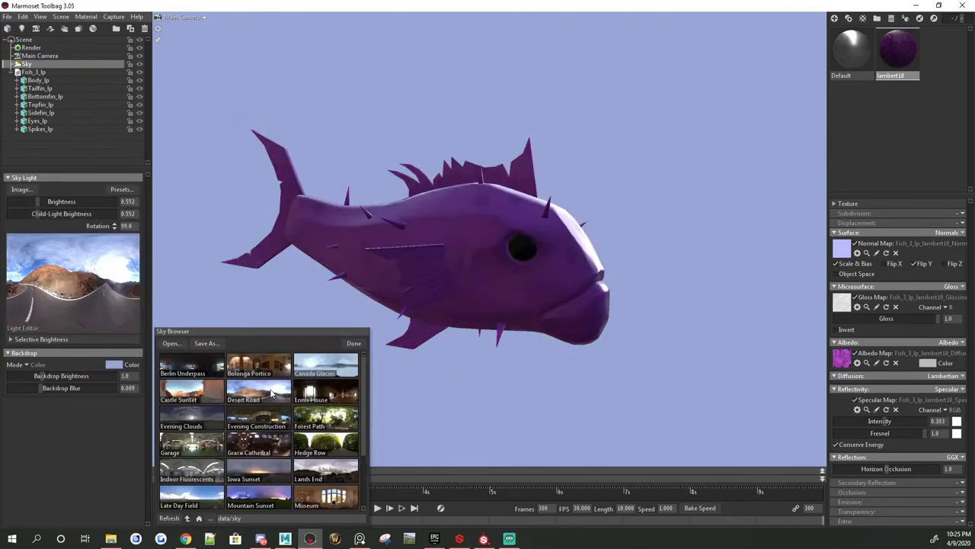
{"action": "mouse_move", "coordinate": [709, 364]}
{"action": "left_mouse_down"}
{"action": "mouse_move", "coordinate": [482, 307]}
{"action": "mouse_move", "coordinate": [324, 465]}
{"action": "left_mouse_up"}
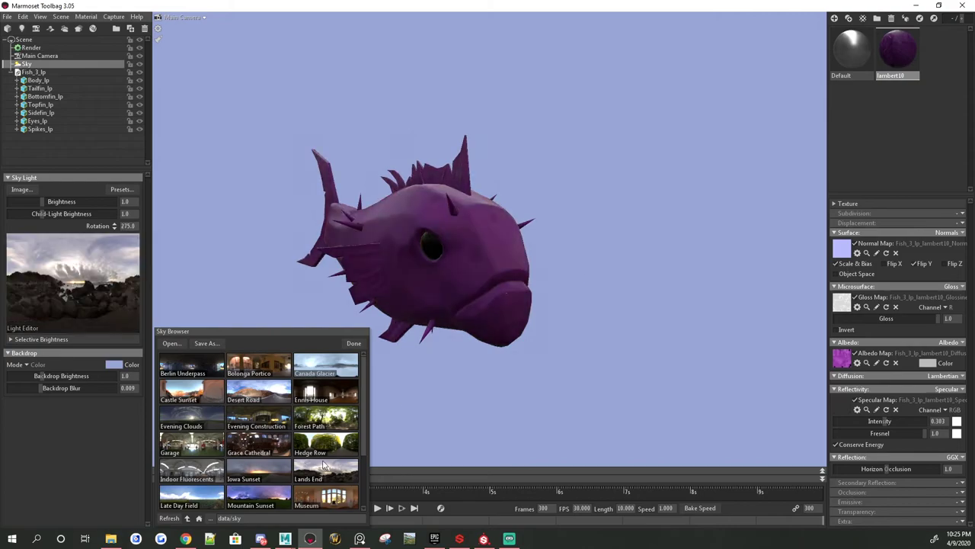
{"action": "left_click", "coordinate": [326, 496]}
{"action": "left_click", "coordinate": [354, 343]}
{"action": "mouse_move", "coordinate": [358, 347]}
{"action": "left_mouse_down"}
{"action": "mouse_move", "coordinate": [400, 356]}
{"action": "mouse_move", "coordinate": [304, 347]}
{"action": "left_mouse_up"}
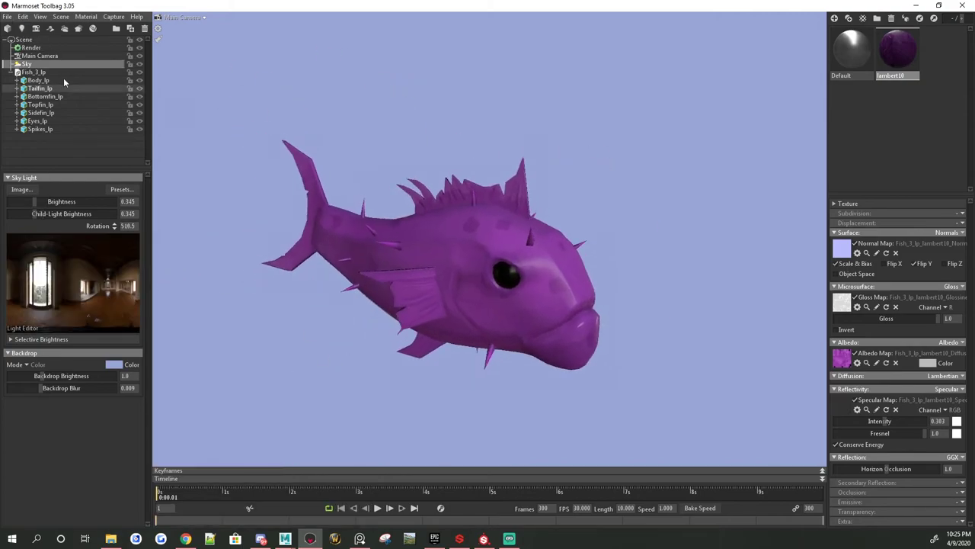
Step: Add a new light to the scene with a pinkish colour
{"action": "left_click", "coordinate": [21, 29]}
{"action": "left_click", "coordinate": [130, 219]}
{"action": "left_click", "coordinate": [229, 411]}
{"action": "left_click", "coordinate": [387, 395]}
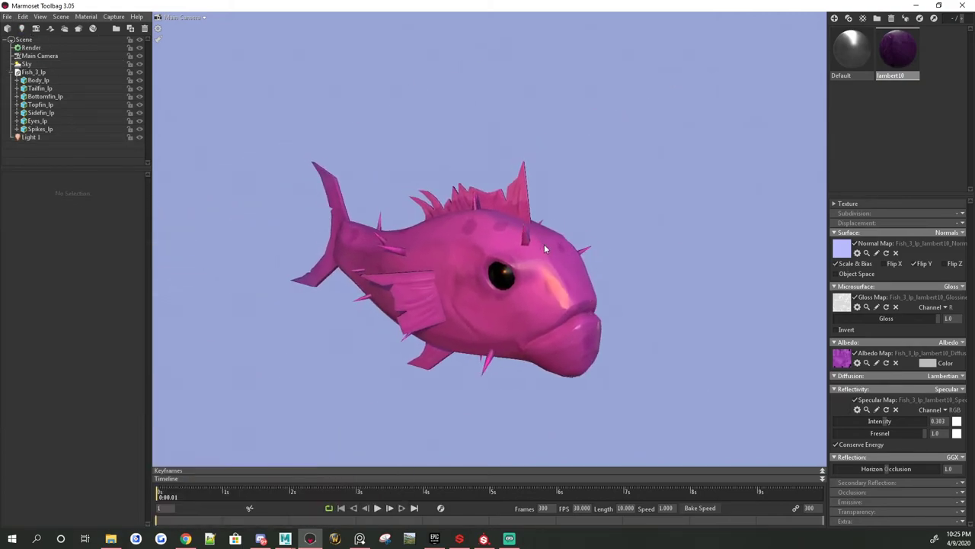